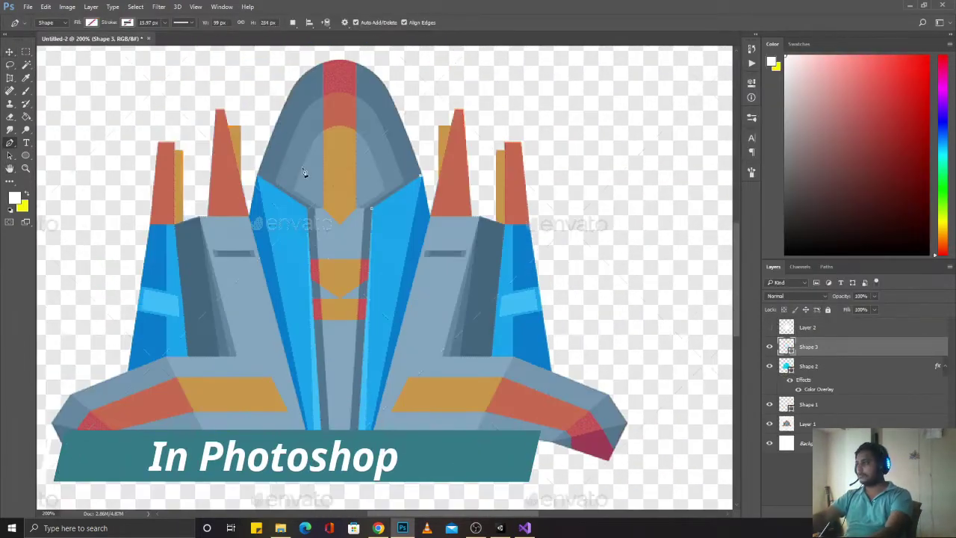
Step: Close the pen path into a filled cockpit shape layer
{"action": "left_click", "coordinate": [261, 176]}
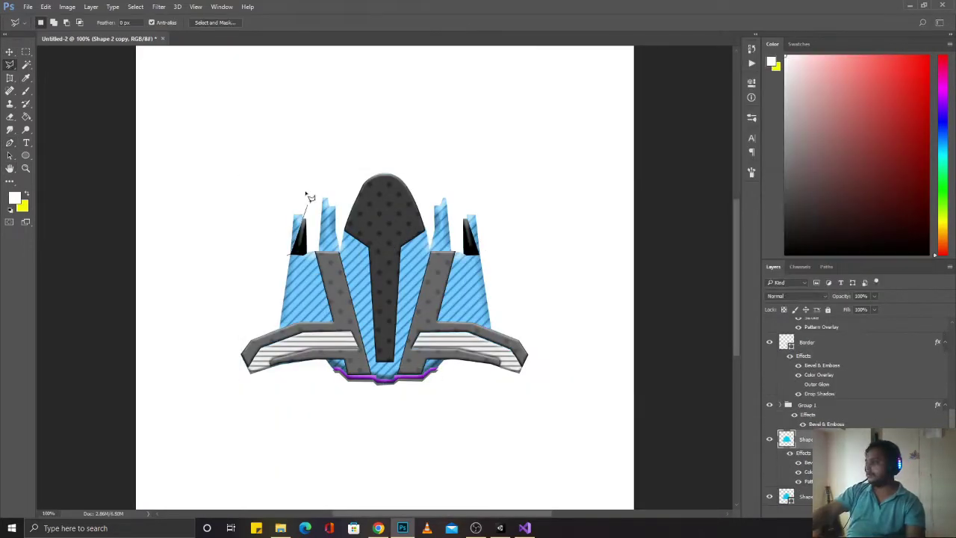
Step: Close the lasso selection around the right fin and zoom out to view the whole canvas
{"action": "double_click", "coordinate": [491, 263]}
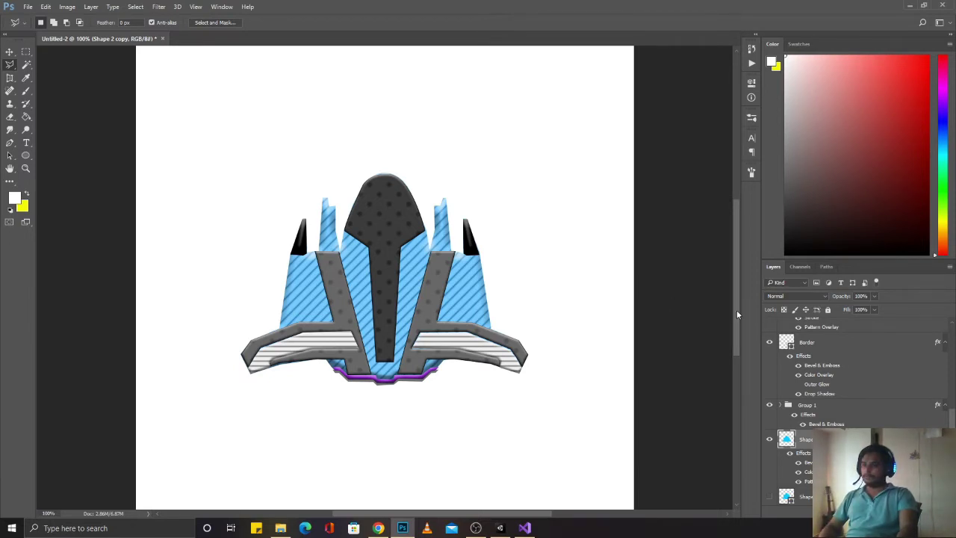
{"action": "scroll", "coordinate": [785, 369], "scroll_direction": "down", "scroll_amount": 2}
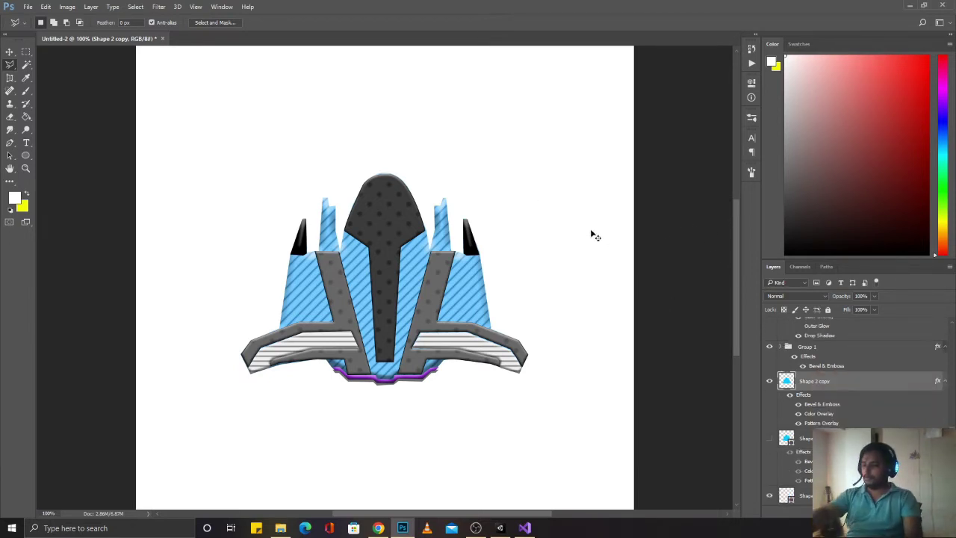
{"action": "key", "text": "ctrl+minus"}
{"action": "key", "text": "ctrl+minus"}
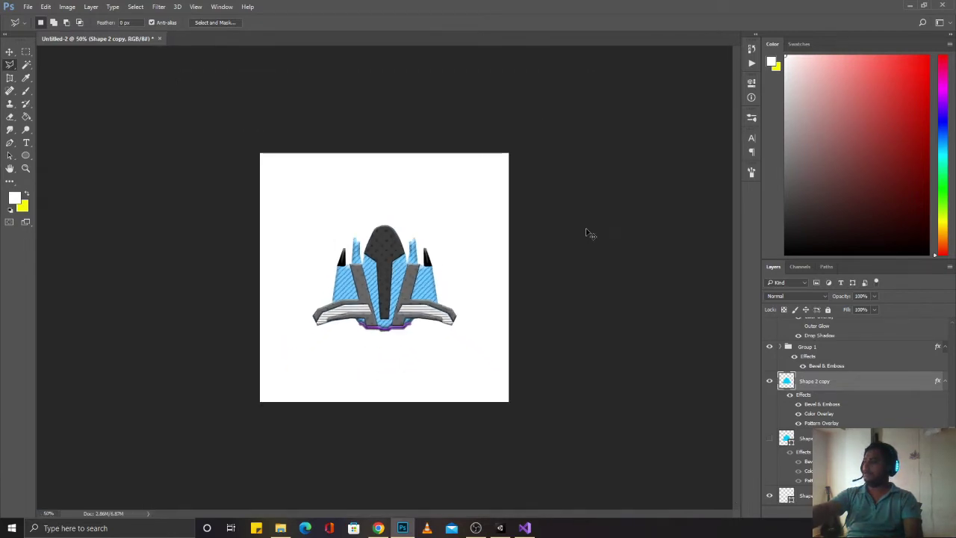
{"action": "key", "text": "ctrl+minus"}
{"action": "key", "text": "ctrl+plus"}
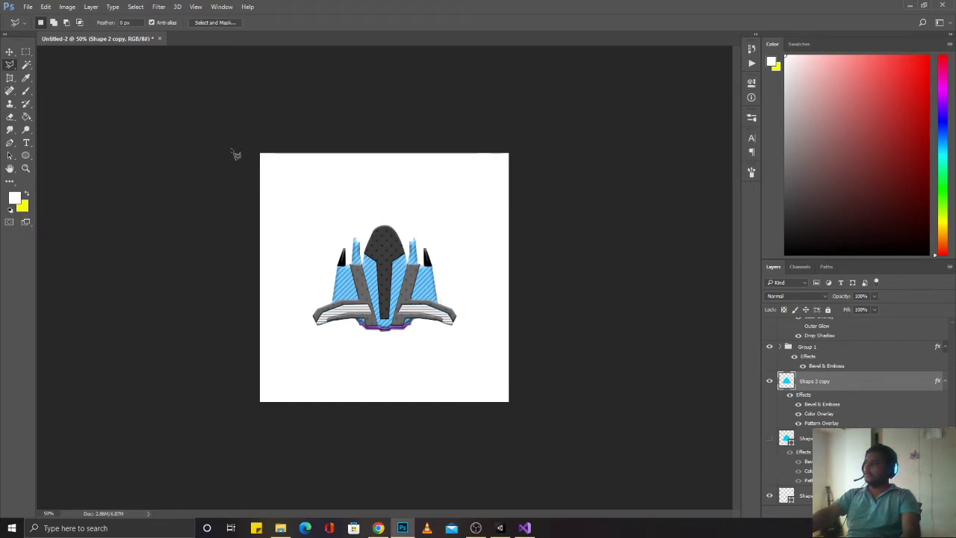
Step: Make Layer 2 the active layer in the Layers panel
{"action": "scroll", "coordinate": [866, 410], "scroll_direction": "up", "scroll_amount": 2}
{"action": "scroll", "coordinate": [852, 403], "scroll_direction": "up", "scroll_amount": 2}
{"action": "scroll", "coordinate": [829, 381], "scroll_direction": "up", "scroll_amount": 2}
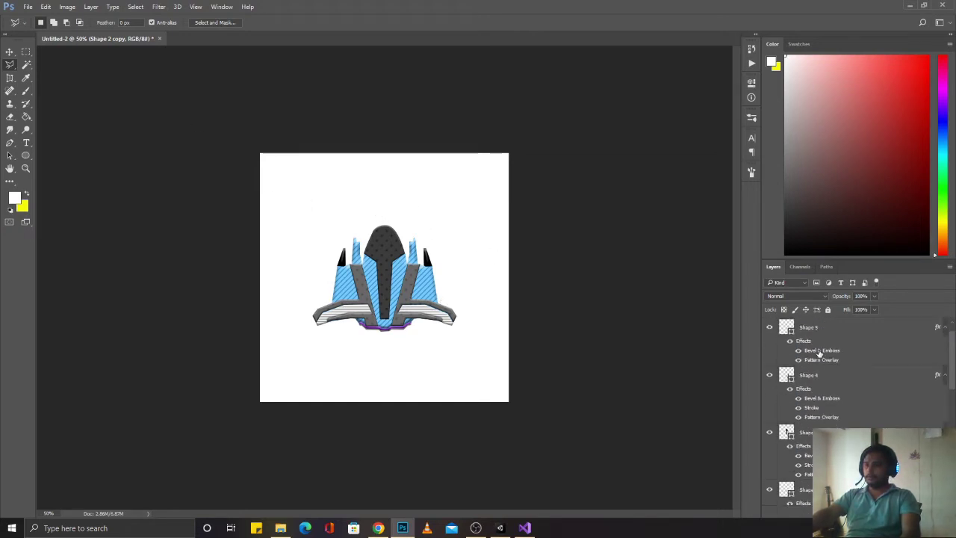
{"action": "scroll", "coordinate": [811, 350], "scroll_direction": "up", "scroll_amount": 2}
{"action": "left_click", "coordinate": [817, 331]}
{"action": "scroll", "coordinate": [826, 373], "scroll_direction": "down", "scroll_amount": 3}
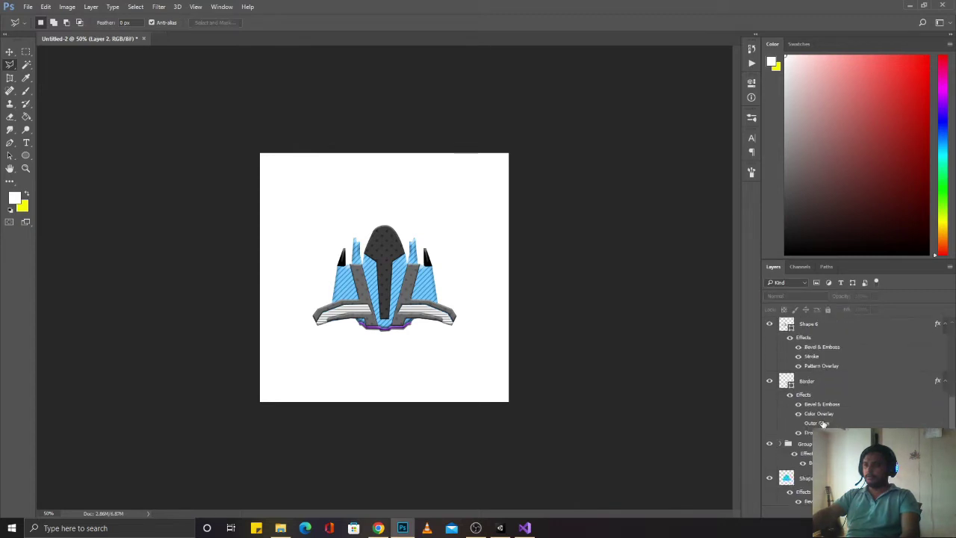
{"action": "scroll", "coordinate": [827, 418], "scroll_direction": "down", "scroll_amount": 2}
Step: Group the Shape 2 copy and Shape 2 layers and name the group Ship_01
{"action": "left_click", "coordinate": [815, 342]}
{"action": "left_click", "coordinate": [808, 400], "text": "shift"}
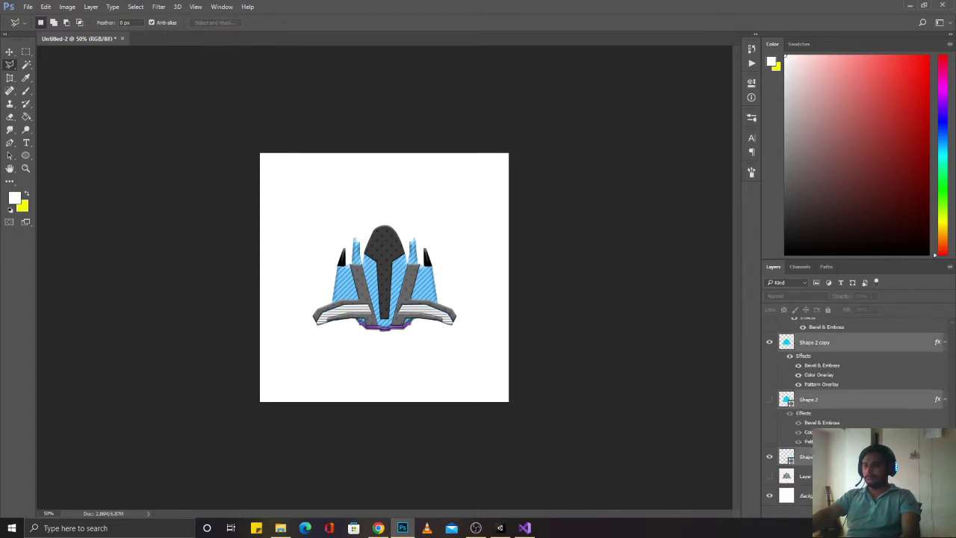
{"action": "key", "text": "ctrl+g"}
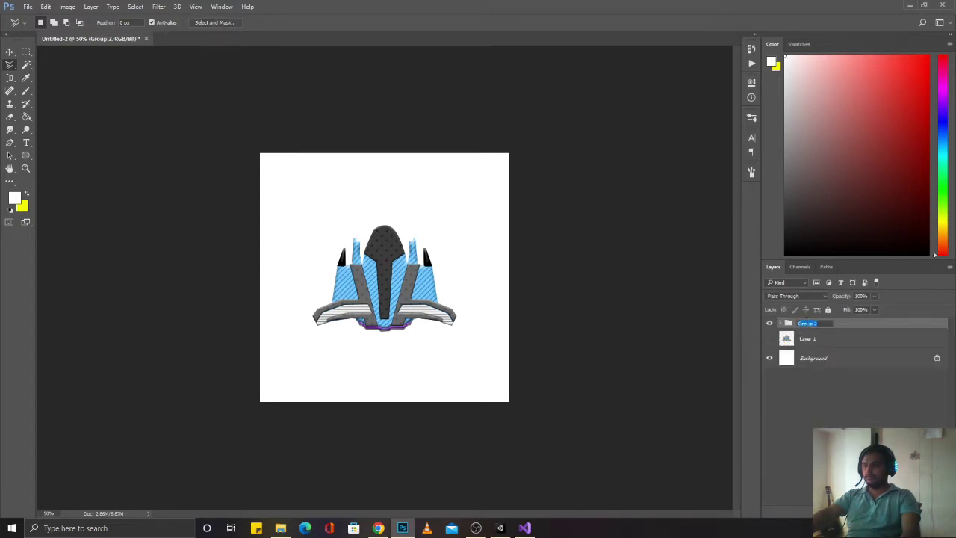
{"action": "type", "text": "Ship"}
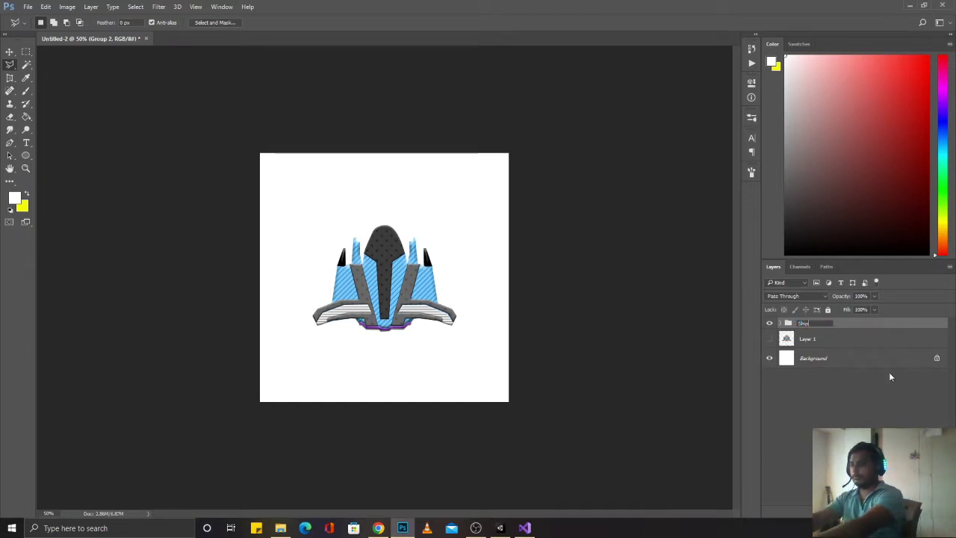
{"action": "type", "text": "_01"}
{"action": "key", "text": "Return"}
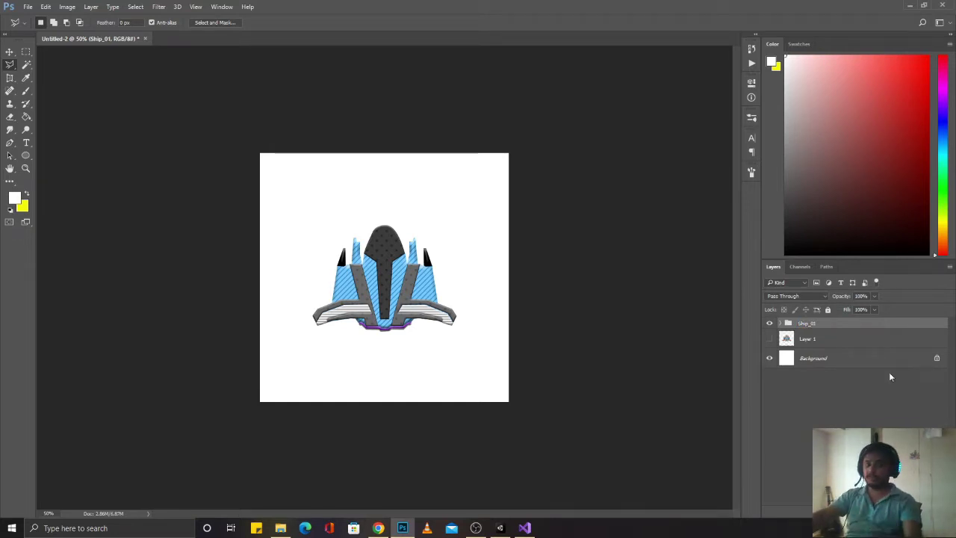
Step: Collapse the Ship_01 group in the Layers panel
{"action": "left_click", "coordinate": [817, 382]}
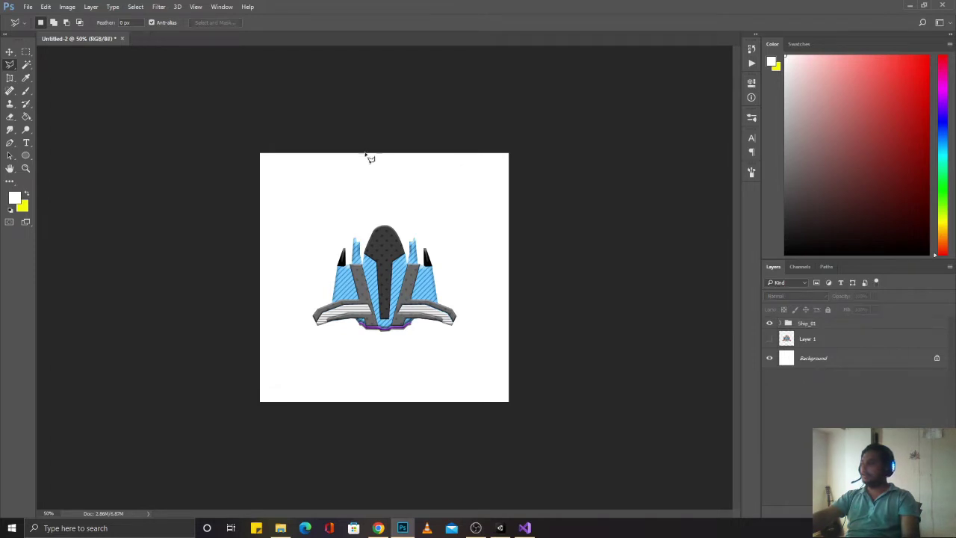
{"action": "right_click", "coordinate": [820, 323]}
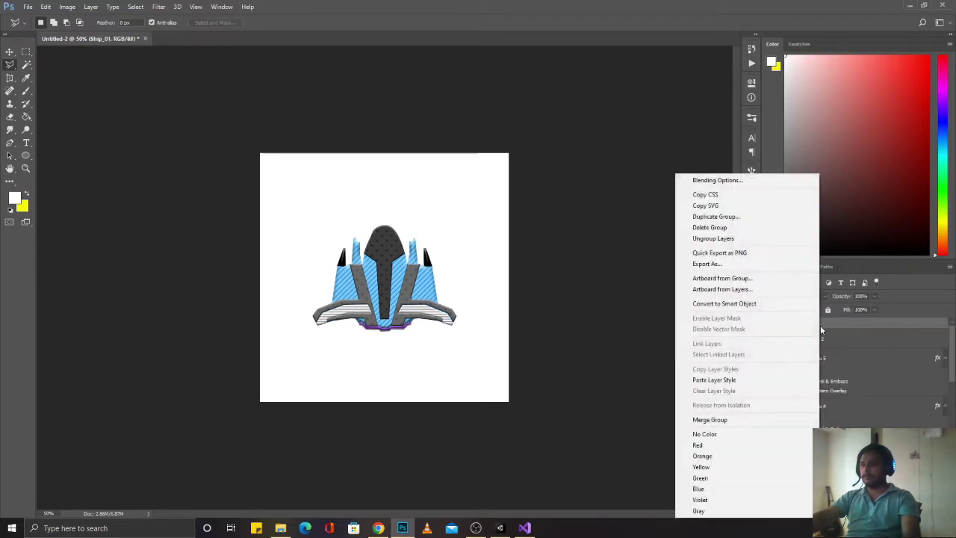
{"action": "left_click", "coordinate": [782, 323]}
{"action": "left_click", "coordinate": [783, 324]}
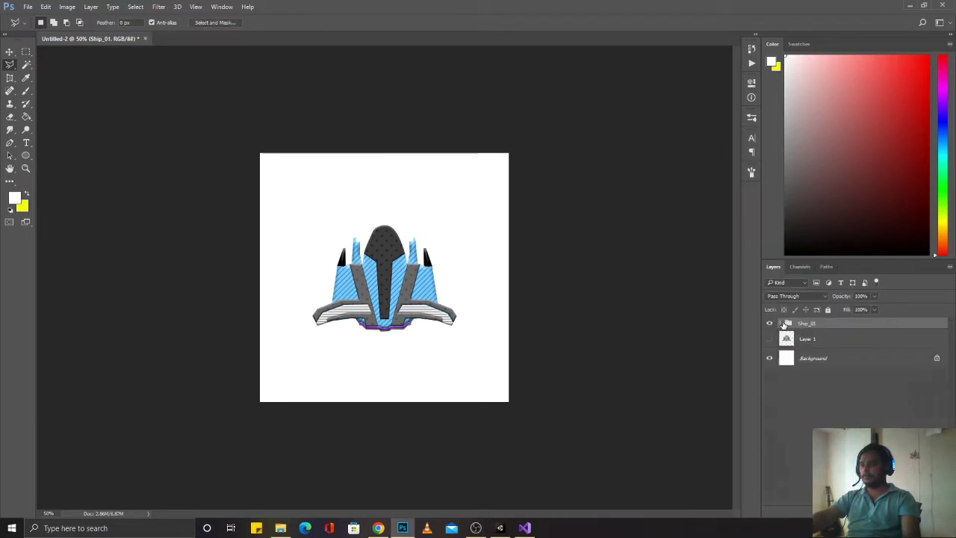
Step: Save the document as ship_01.psd in a new Graphics folder inside Space War 2D
{"action": "key", "text": "ctrl+shift+s"}
{"action": "double_click", "coordinate": [228, 82]}
{"action": "type", "text": "Space"}
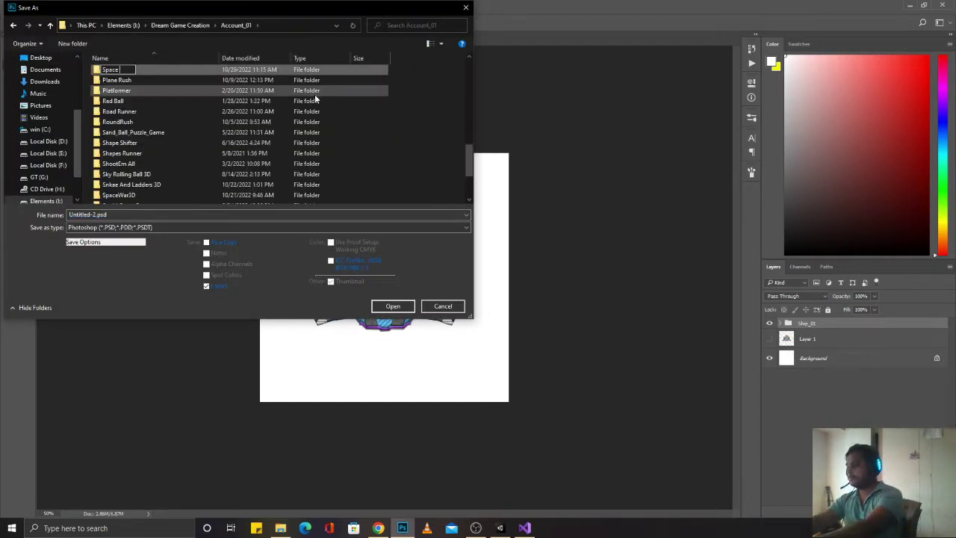
{"action": "double_click", "coordinate": [314, 94]}
{"action": "key", "text": "ctrl+shift+n"}
{"action": "type", "text": "Gr"}
{"action": "key", "text": "Return"}
{"action": "type", "text": "ship_01"}
{"action": "key", "text": "Return"}
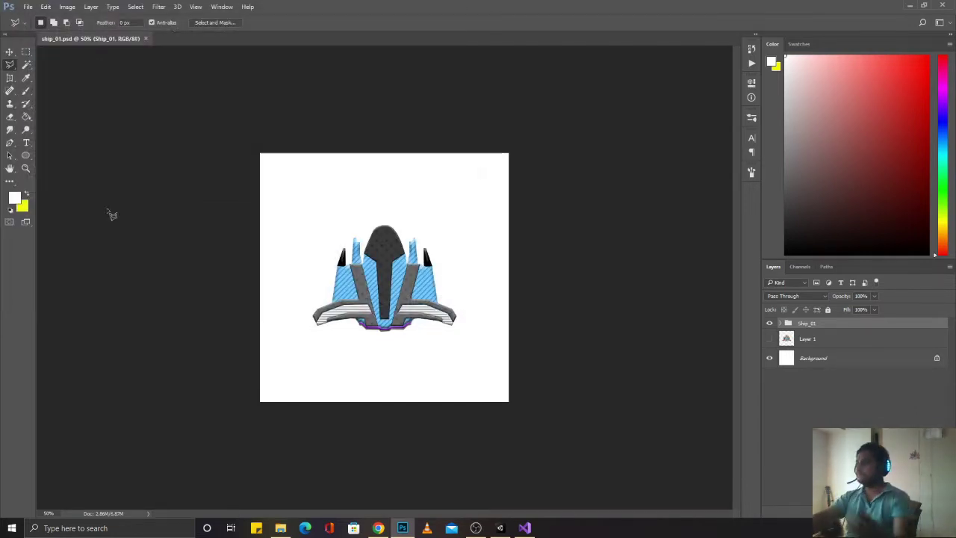
Step: Hide the Background layer and quick-export the Ship_01 group as a transparent PNG
{"action": "left_click", "coordinate": [770, 358]}
{"action": "right_click", "coordinate": [824, 324]}
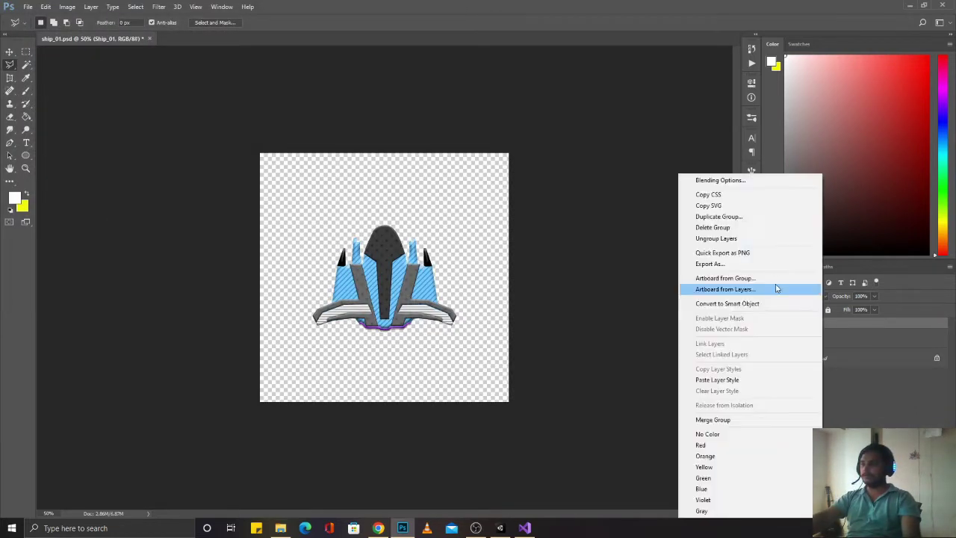
{"action": "left_click", "coordinate": [743, 253]}
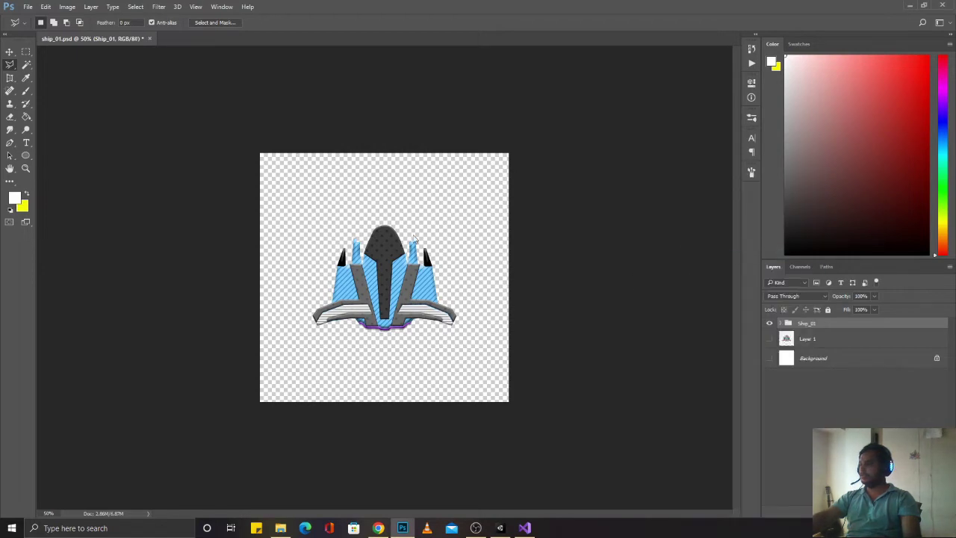
{"action": "left_click", "coordinate": [393, 249]}
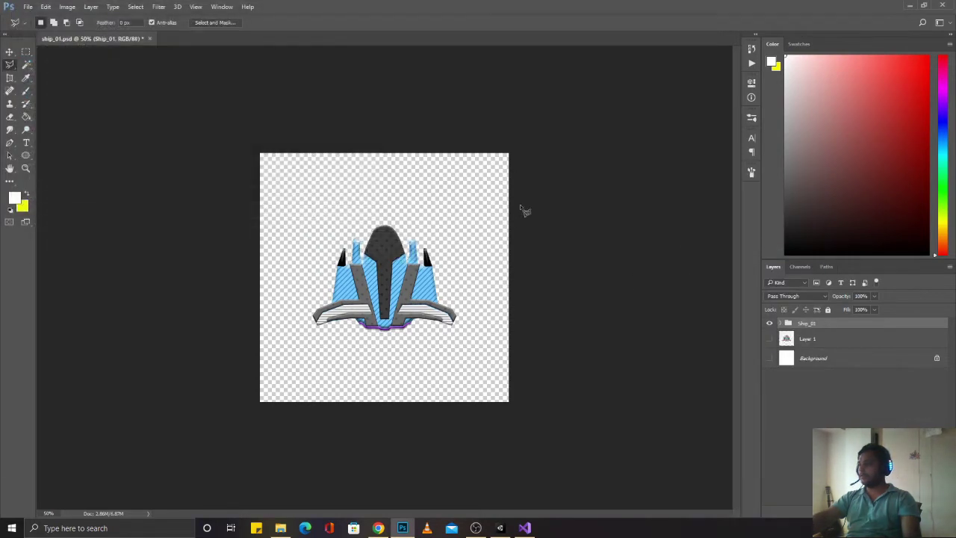
Step: Open the project's Graphics > Space ships folder in a file browser window
{"action": "left_click", "coordinate": [500, 529]}
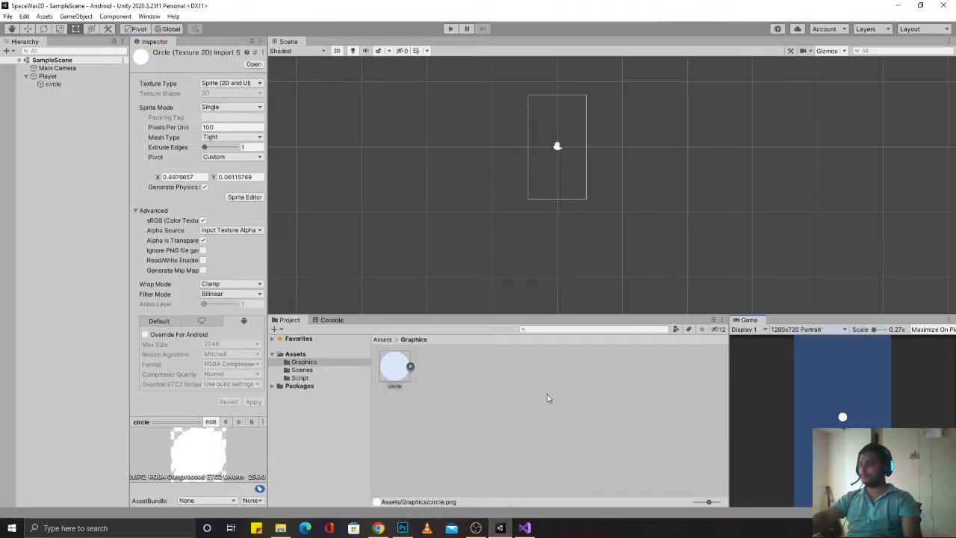
{"action": "key", "text": "alt+Tab"}
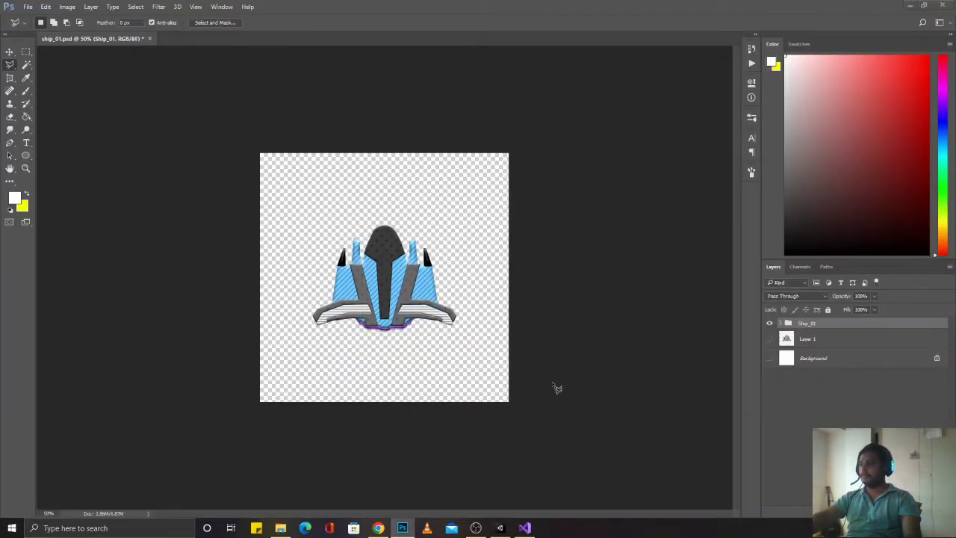
{"action": "key", "text": "super+e"}
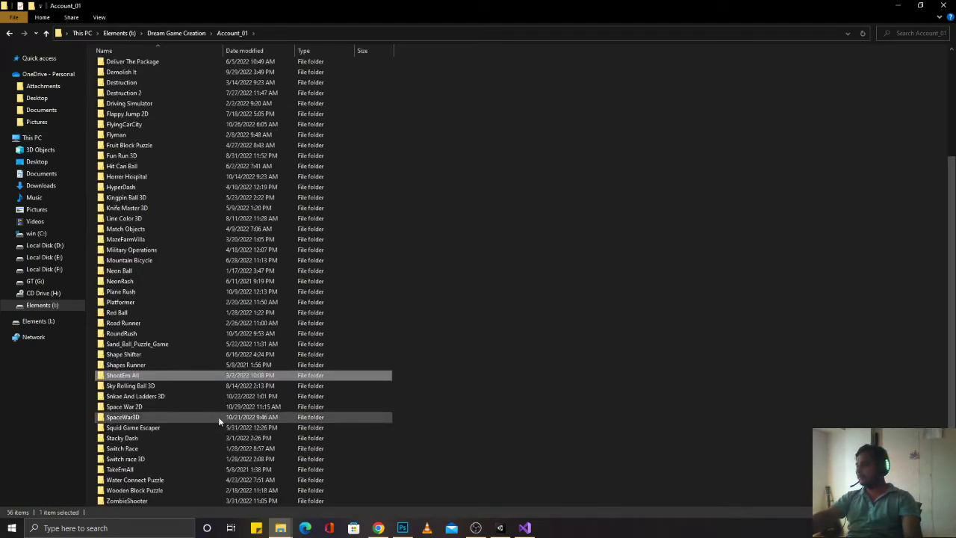
{"action": "double_click", "coordinate": [165, 406]}
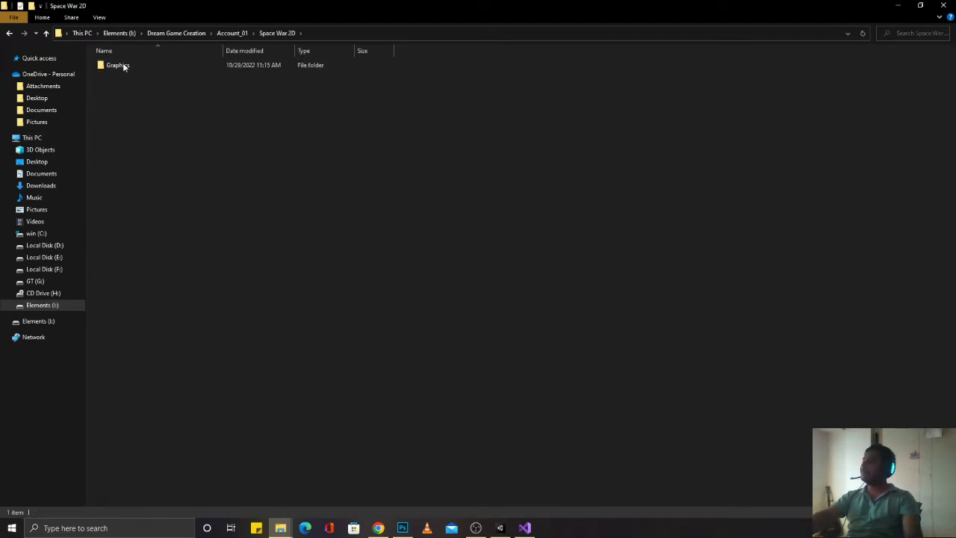
{"action": "double_click", "coordinate": [121, 66]}
{"action": "double_click", "coordinate": [122, 66]}
{"action": "key", "text": "alt+Tab"}
{"action": "key", "text": "alt+Tab"}
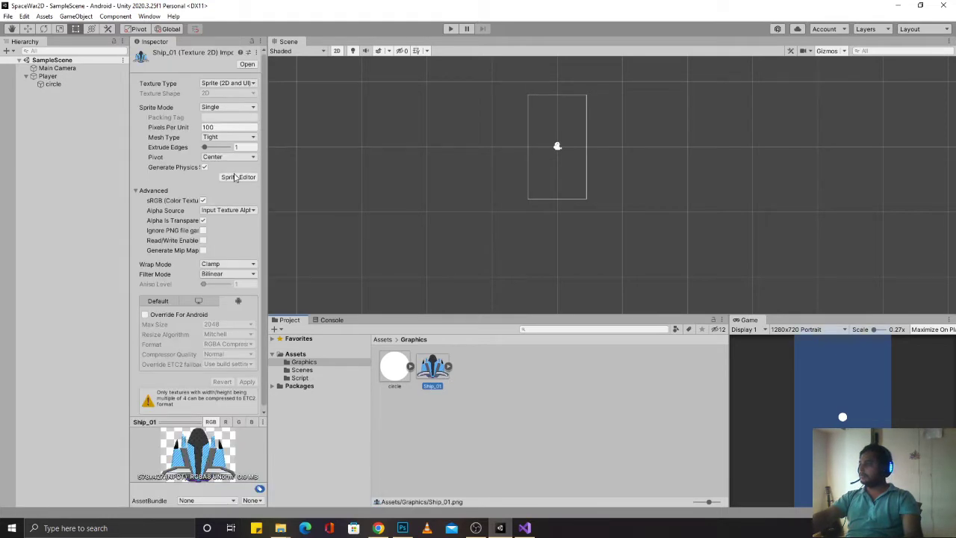
Step: Enable the Android override for Ship_01 with a 1024 max texture size and apply it
{"action": "left_click", "coordinate": [173, 316]}
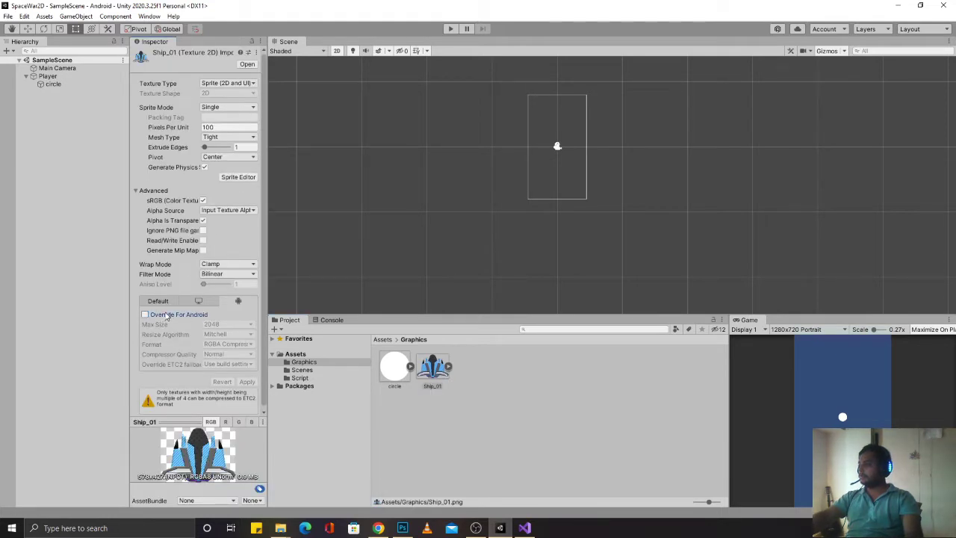
{"action": "left_click", "coordinate": [172, 315]}
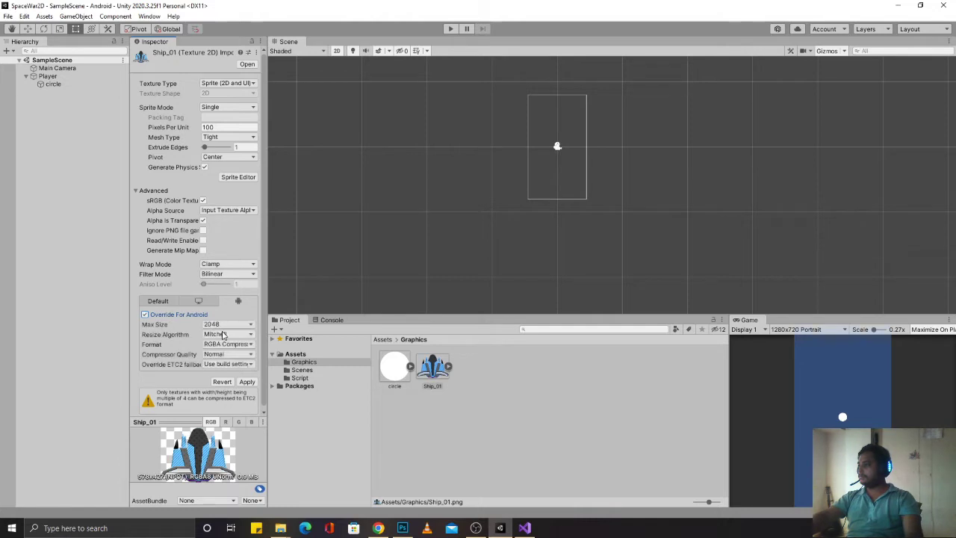
{"action": "left_click", "coordinate": [227, 324]}
{"action": "left_click", "coordinate": [226, 389]}
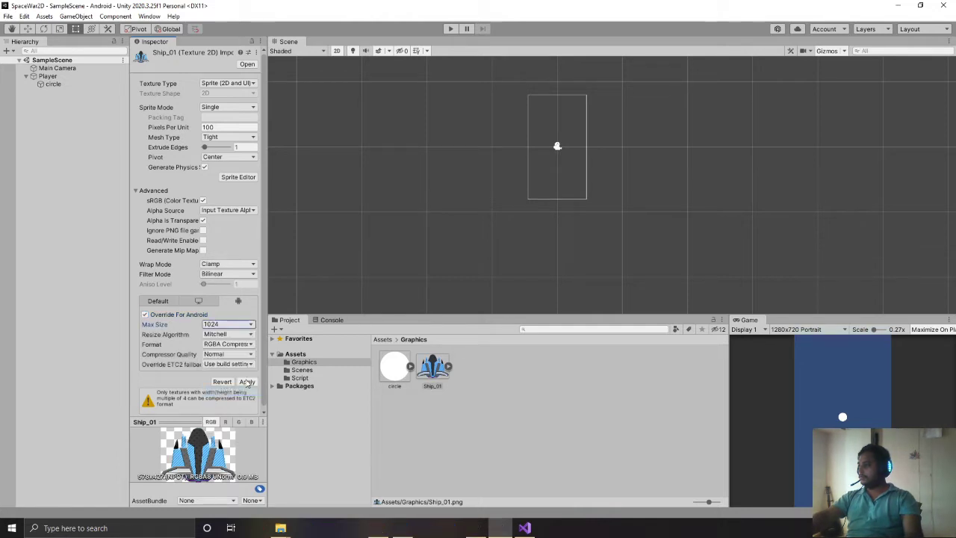
{"action": "left_click", "coordinate": [247, 382]}
Step: Inspect Ship_01 in the Sprite Editor, close it, and select the Player object
{"action": "left_click", "coordinate": [238, 178]}
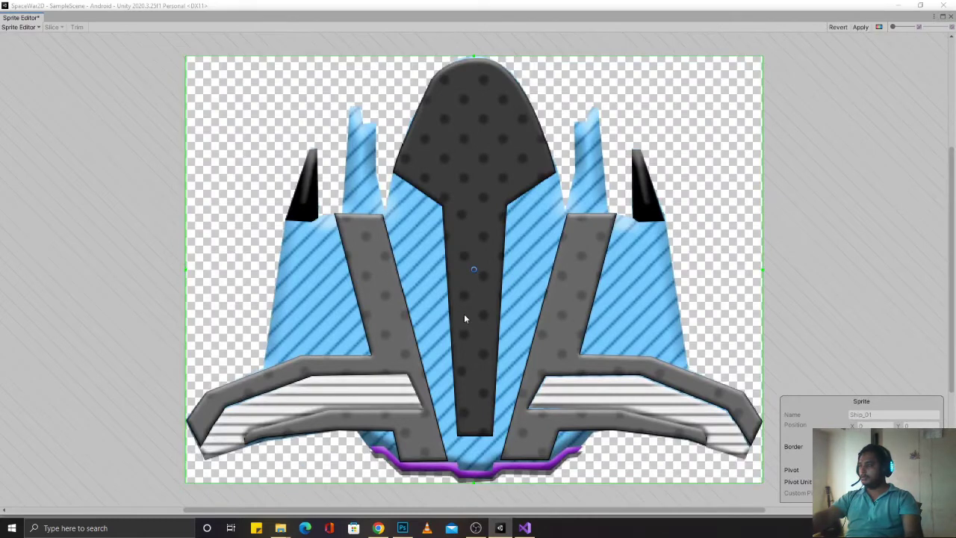
{"action": "left_click", "coordinate": [473, 452]}
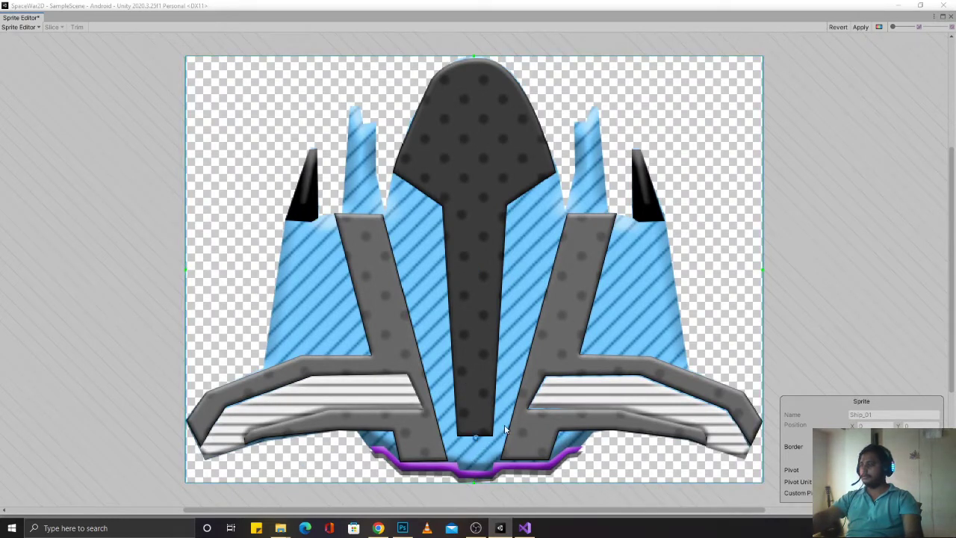
{"action": "left_click", "coordinate": [943, 16]}
{"action": "left_click", "coordinate": [47, 76]}
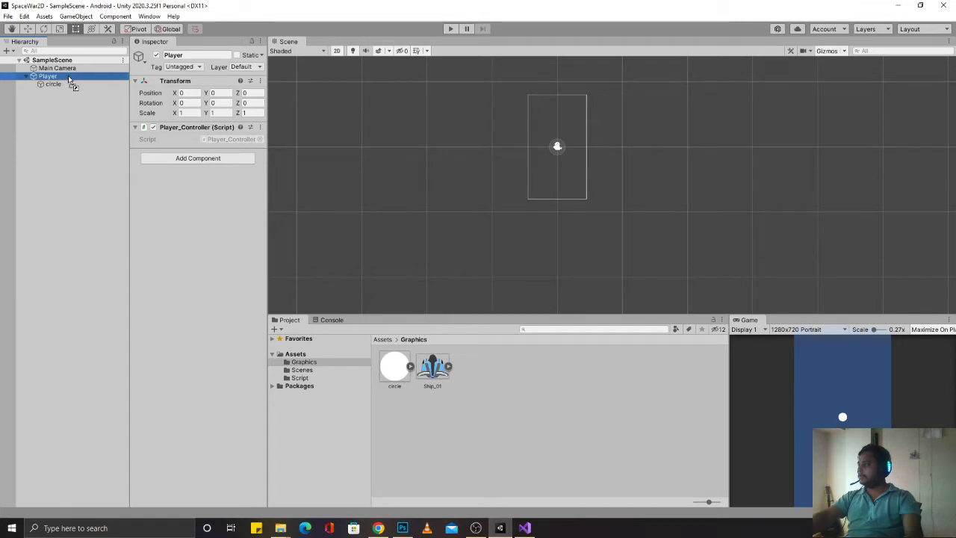
Step: Parent Ship_01 under Player and start entering its Transform scale values
{"action": "left_click_drag", "start_coordinate": [423, 368], "coordinate": [69, 80]}
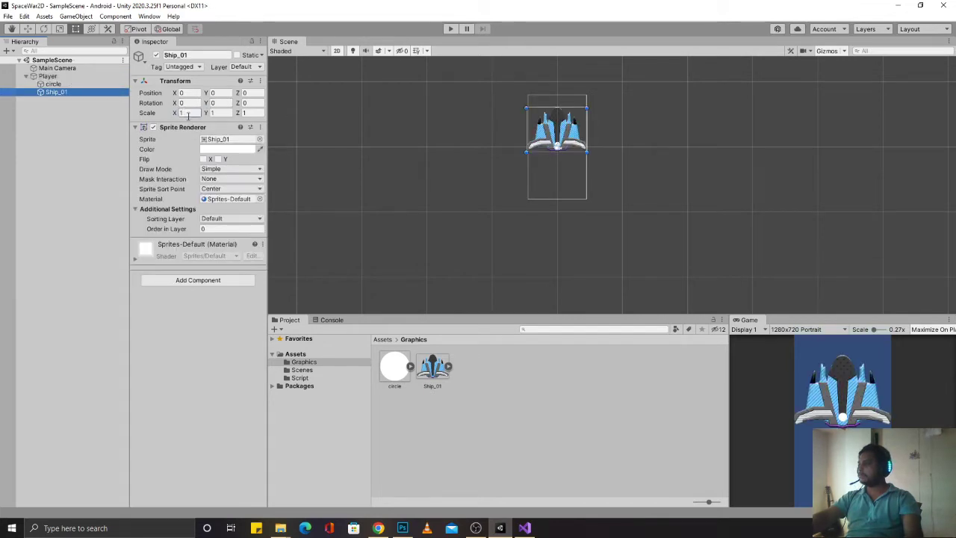
{"action": "left_click", "coordinate": [186, 113]}
{"action": "type", "text": "0.5"}
{"action": "key", "text": "Tab"}
{"action": "type", "text": "0"}
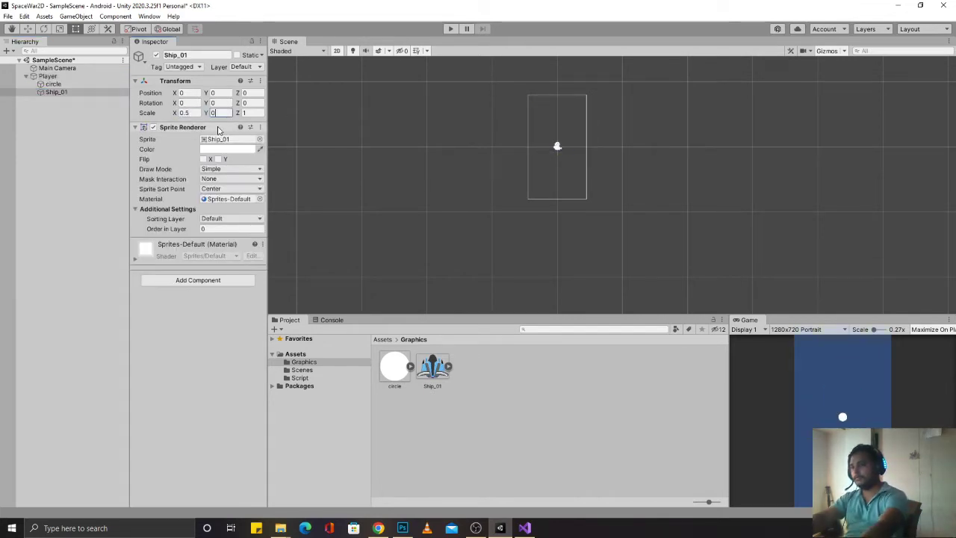
{"action": "type", "text": ".5"}
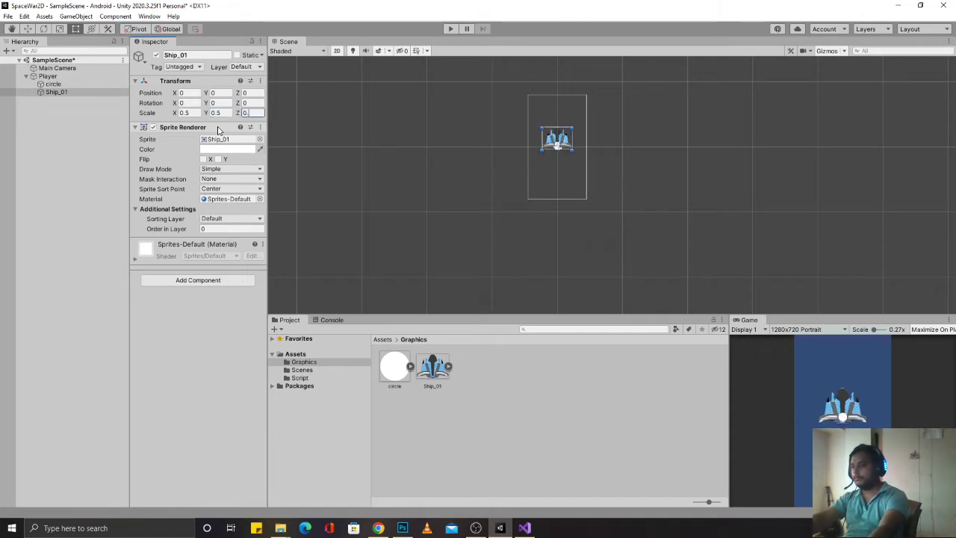
{"action": "type", "text": "5"}
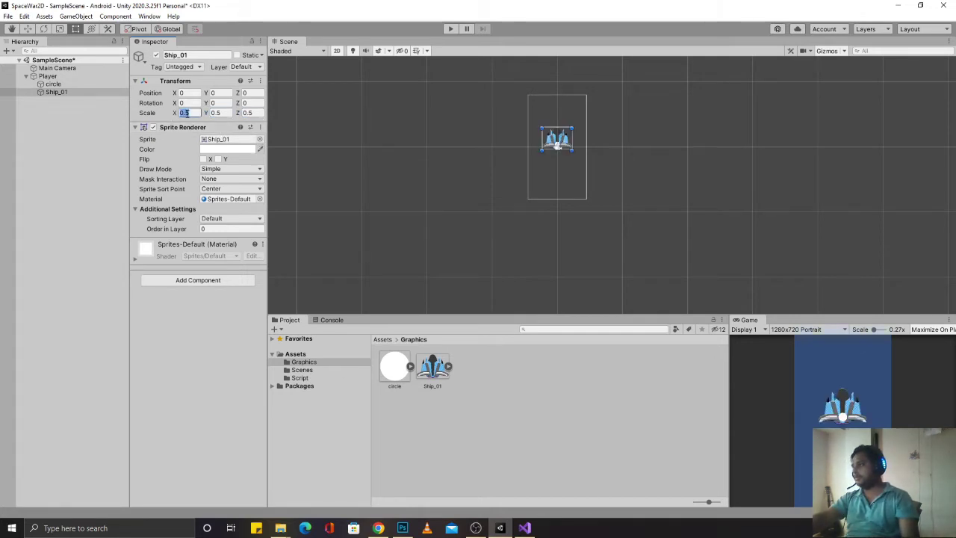
{"action": "type", "text": "0.2"}
{"action": "key", "text": "Tab"}
{"action": "type", "text": "0.2"}
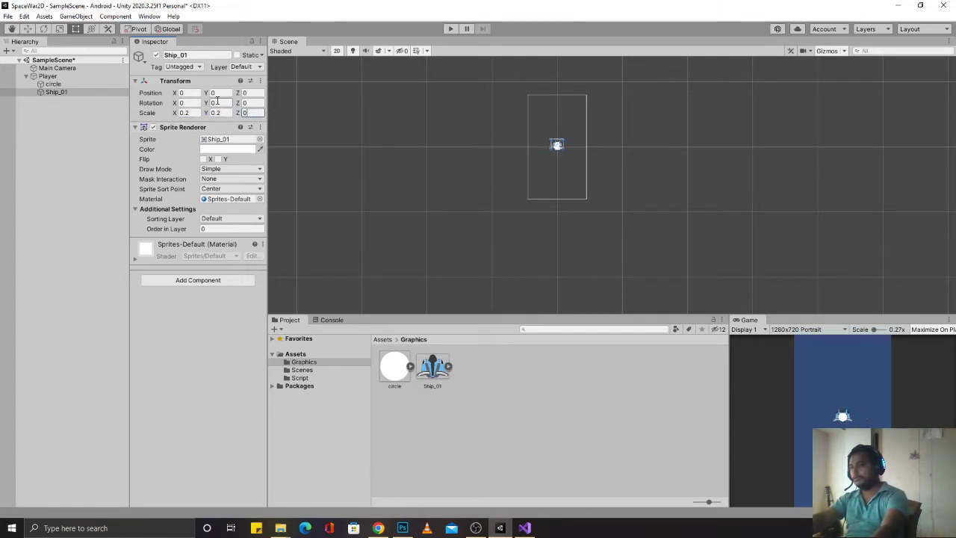
{"action": "type", "text": ".2"}
Step: Correct Ship_01's X and Y scale to 0.15, then select the circle object
{"action": "left_click", "coordinate": [197, 112]}
{"action": "type", "text": "0.1"}
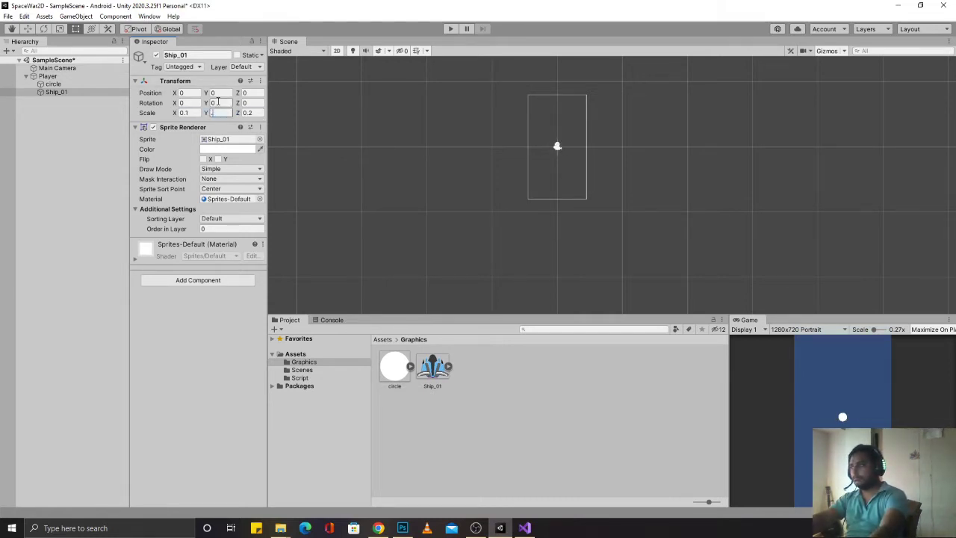
{"action": "key", "text": "BackSpace"}
{"action": "left_click", "coordinate": [198, 112]}
{"action": "type", "text": "0.15"}
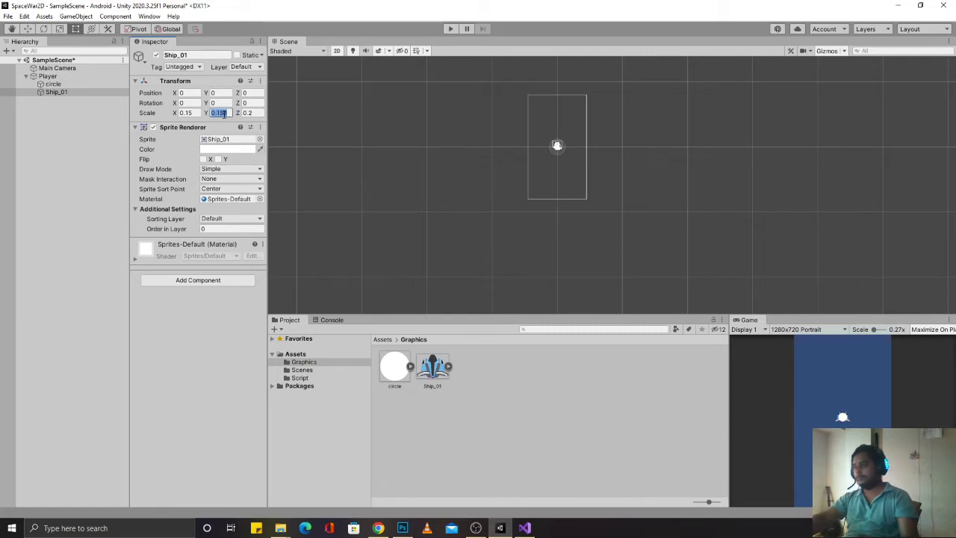
{"action": "left_click", "coordinate": [126, 105]}
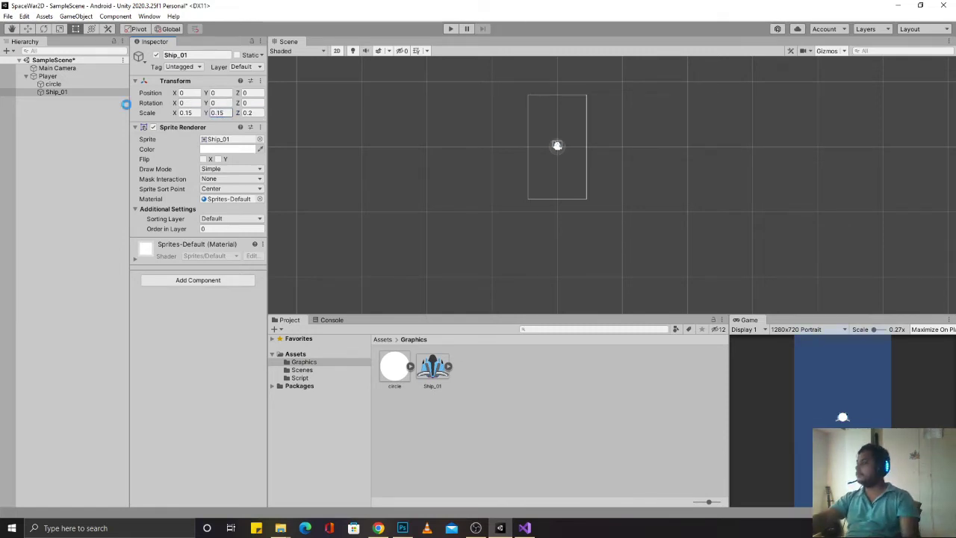
{"action": "left_click", "coordinate": [53, 84]}
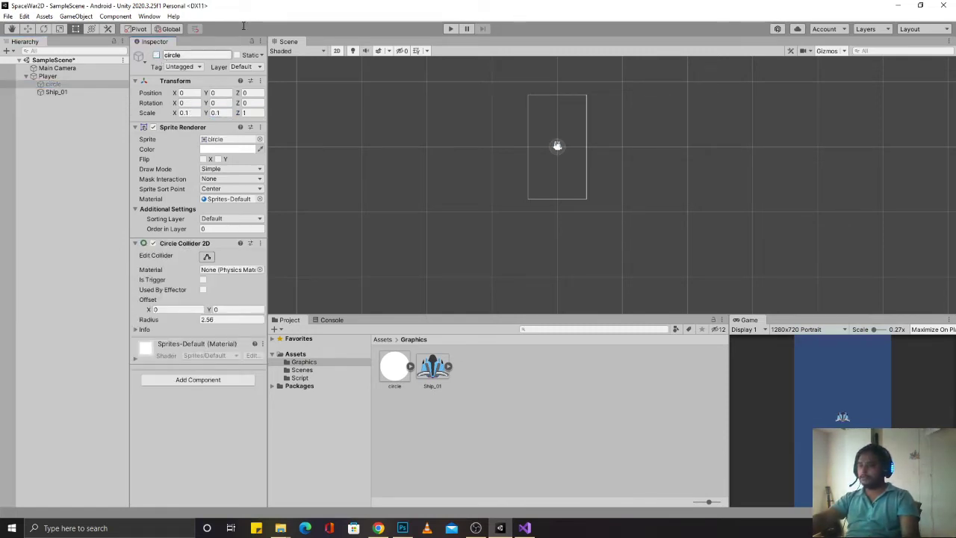
Step: Frame Ship_01 in the scene and set the Main Camera background colour to black
{"action": "left_click", "coordinate": [90, 93]}
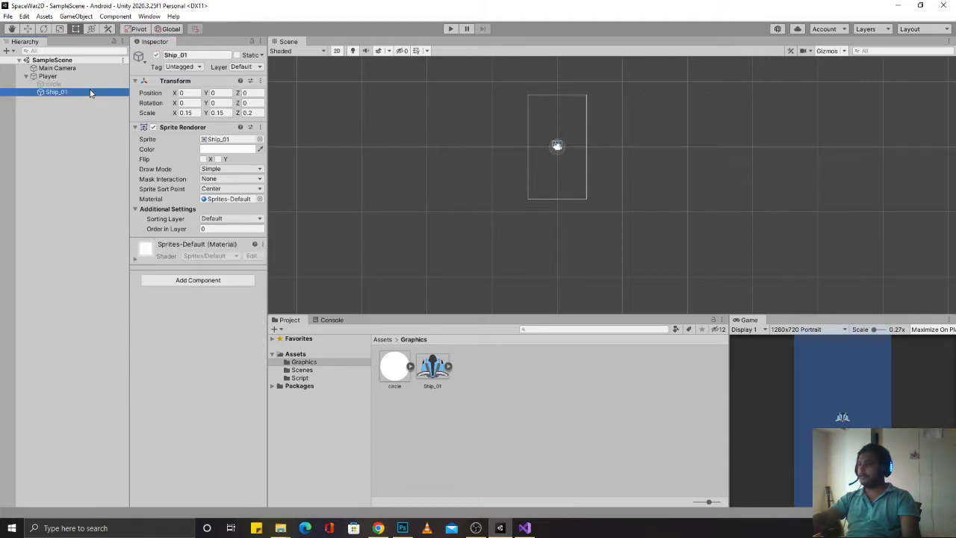
{"action": "key", "text": "f"}
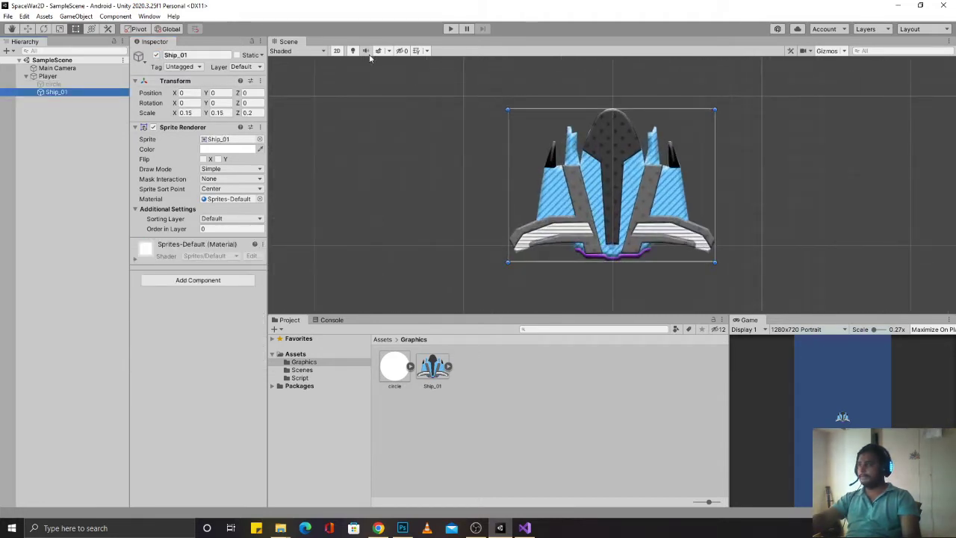
{"action": "left_click", "coordinate": [57, 68]}
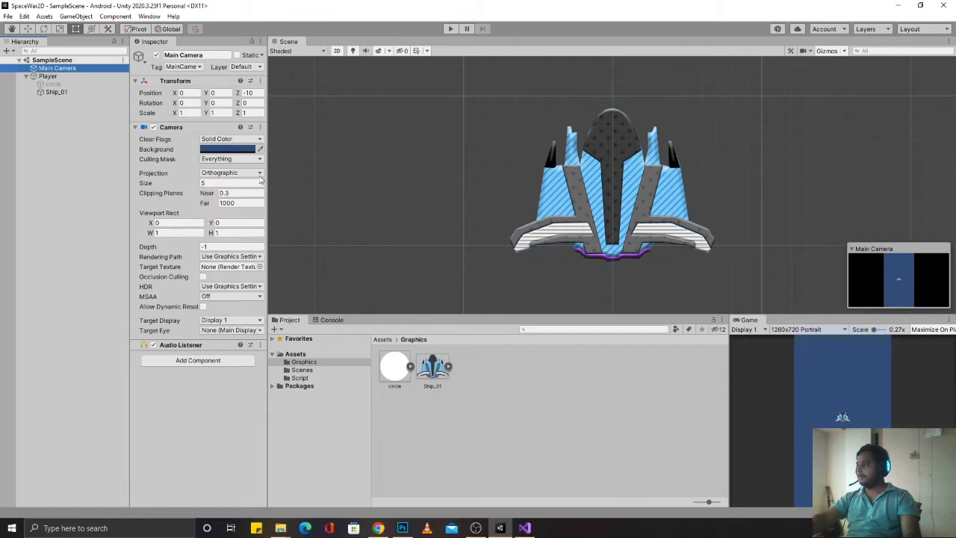
{"action": "left_click", "coordinate": [227, 150]}
{"action": "mouse_move", "coordinate": [268, 235]}
{"action": "left_mouse_down"}
{"action": "mouse_move", "coordinate": [240, 231]}
{"action": "mouse_move", "coordinate": [255, 181]}
{"action": "left_mouse_up"}
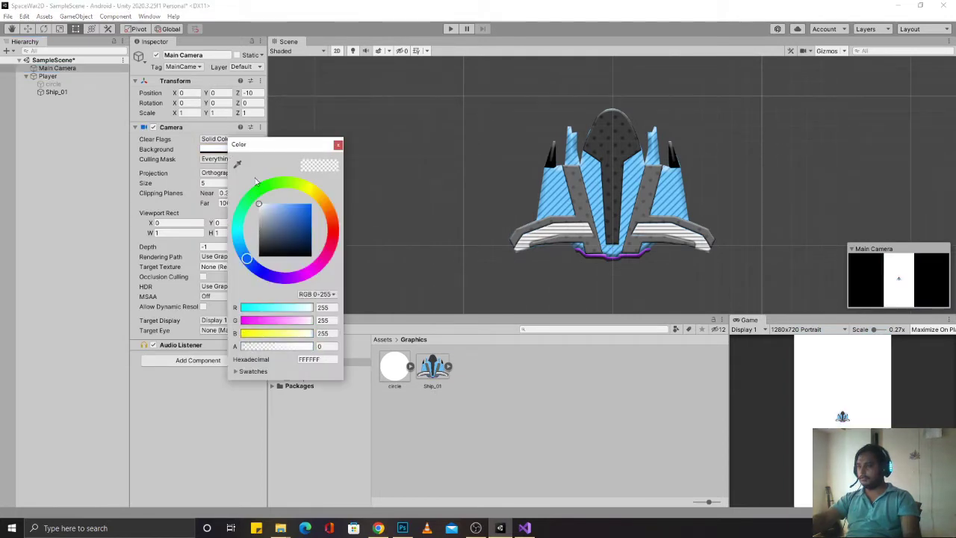
{"action": "left_click", "coordinate": [260, 258]}
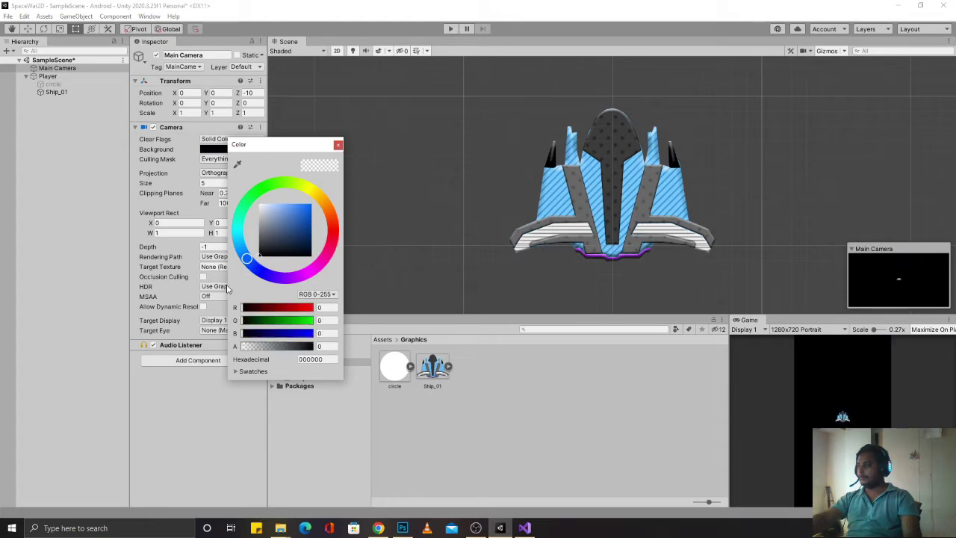
{"action": "left_click", "coordinate": [338, 145]}
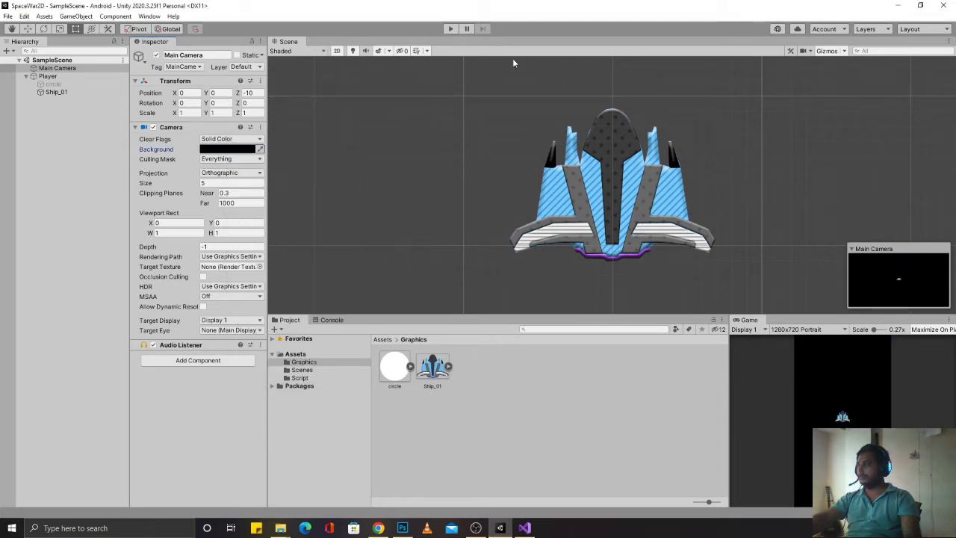
Step: Play the game, drag the ship left to test it, then return to Chrome
{"action": "left_click", "coordinate": [451, 30]}
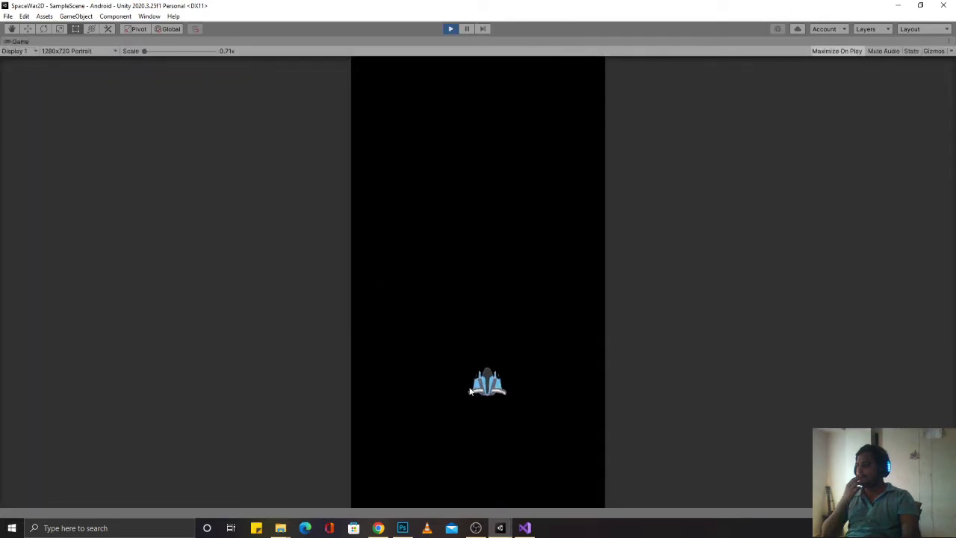
{"action": "left_click_drag", "start_coordinate": [471, 390], "coordinate": [439, 390]}
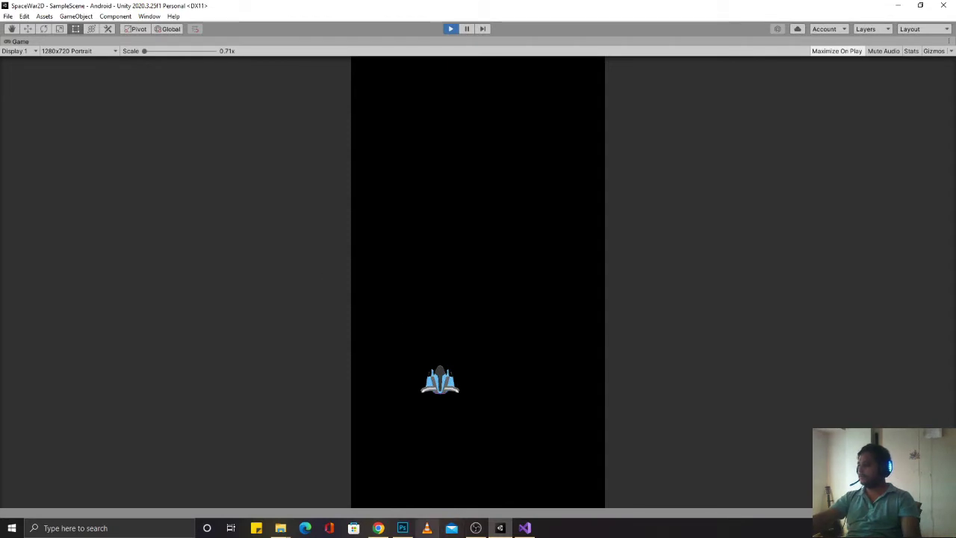
{"action": "left_click", "coordinate": [378, 528]}
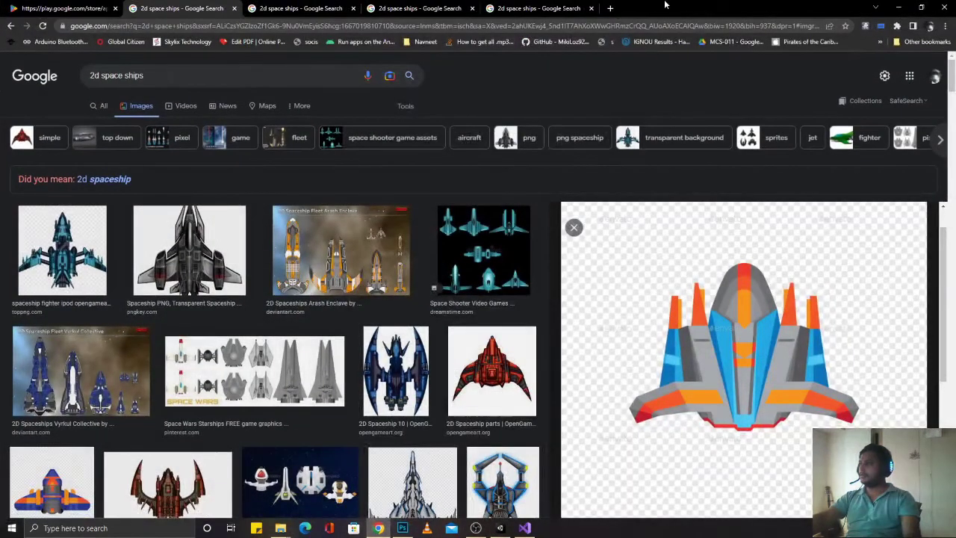
Step: Search Google Images in a new tab for 'space bg portrait for game'
{"action": "left_click", "coordinate": [611, 9]}
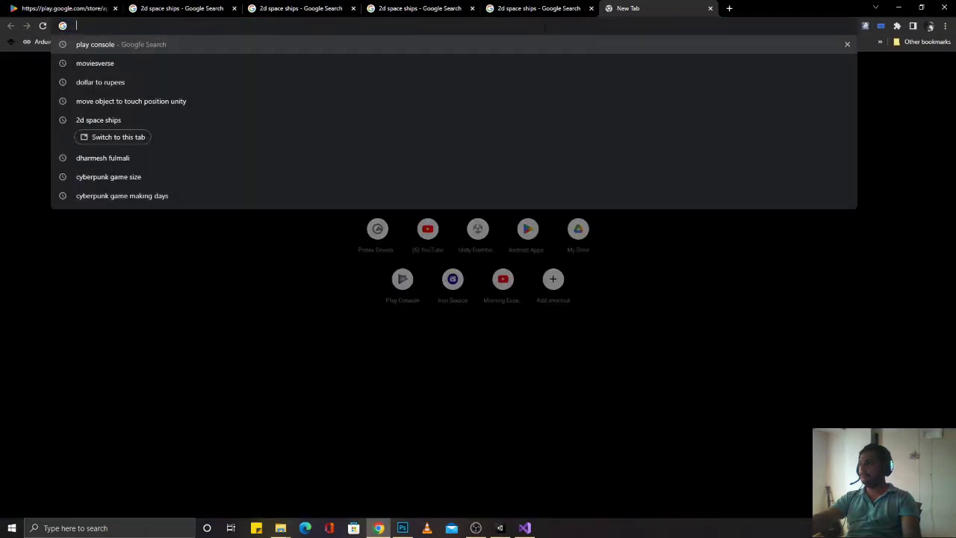
{"action": "type", "text": "space"}
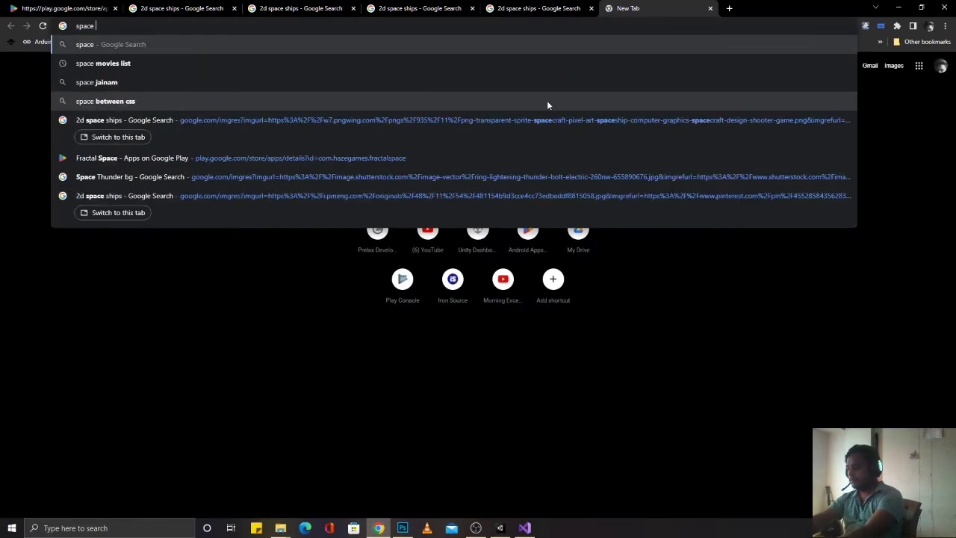
{"action": "type", "text": " bg"}
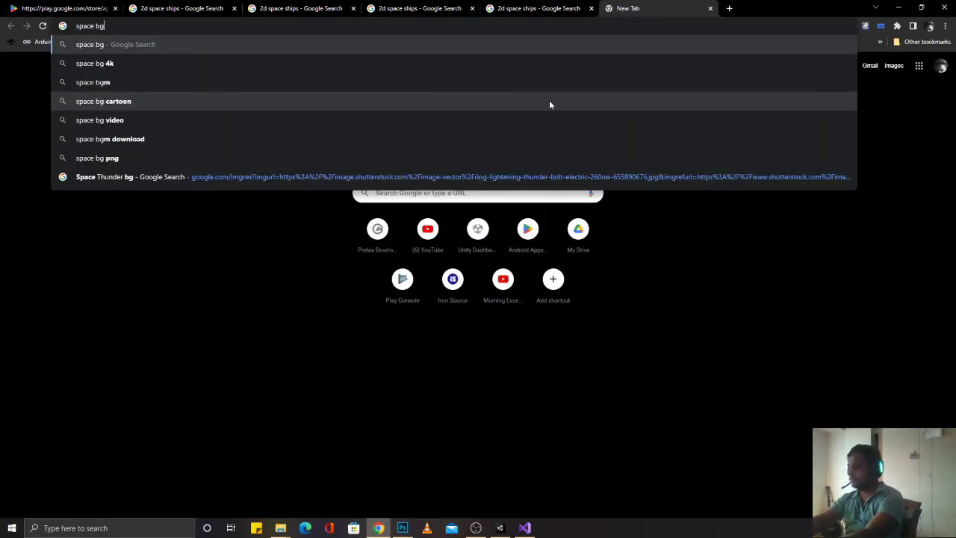
{"action": "type", "text": " portra"}
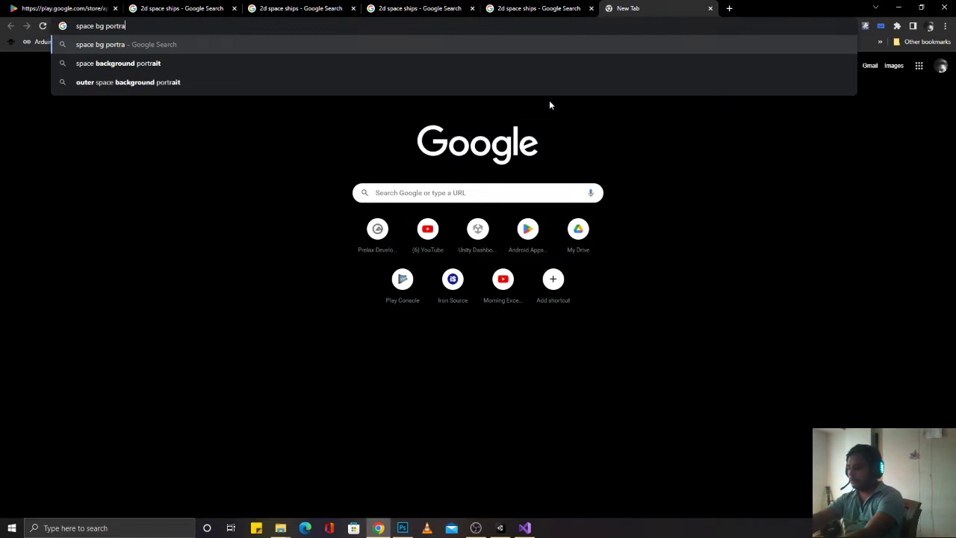
{"action": "type", "text": "it"}
{"action": "key", "text": "Return"}
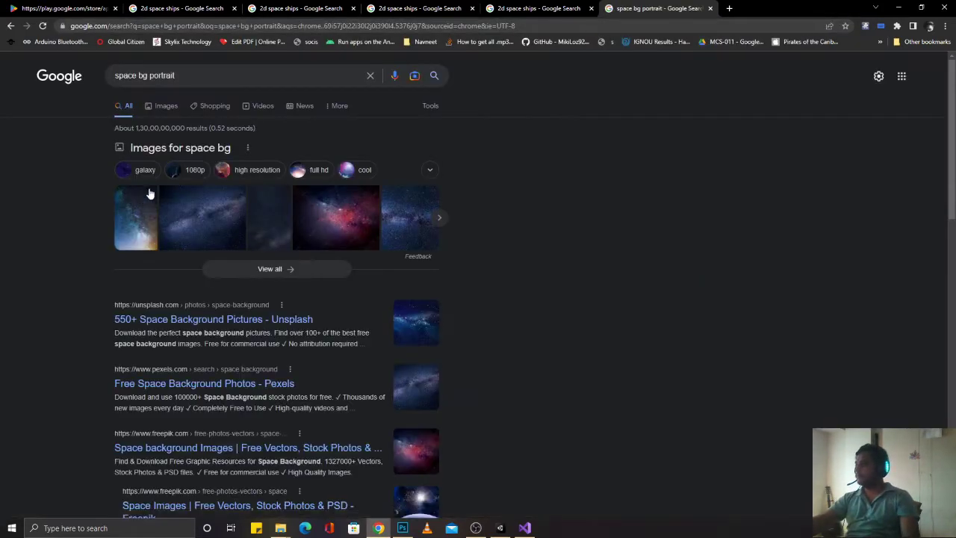
{"action": "left_click", "coordinate": [202, 99]}
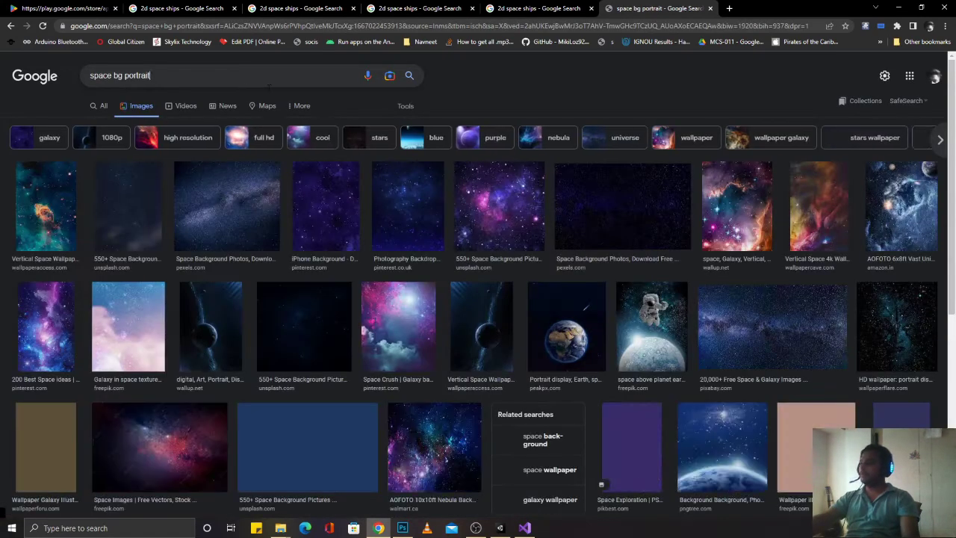
{"action": "left_click", "coordinate": [267, 88]}
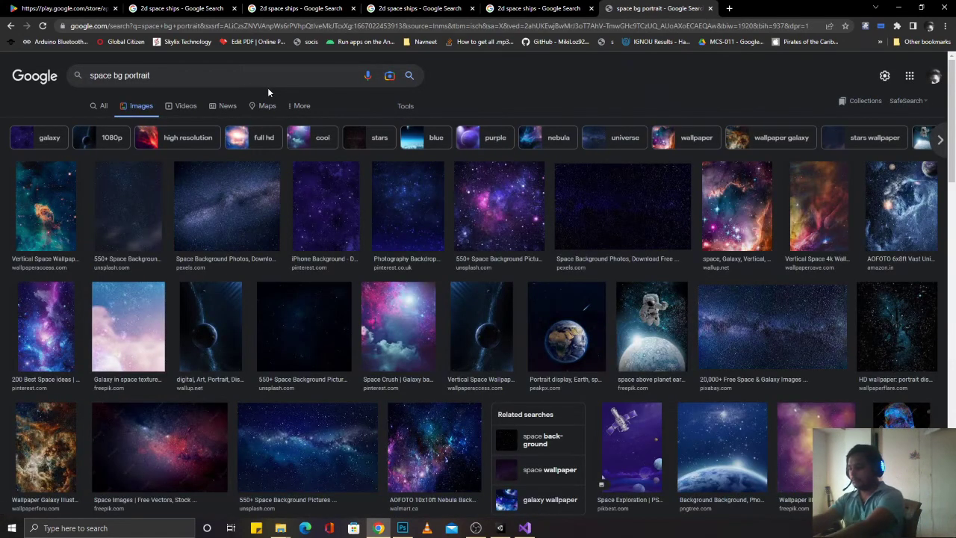
{"action": "type", "text": "for game"}
{"action": "key", "text": "Return"}
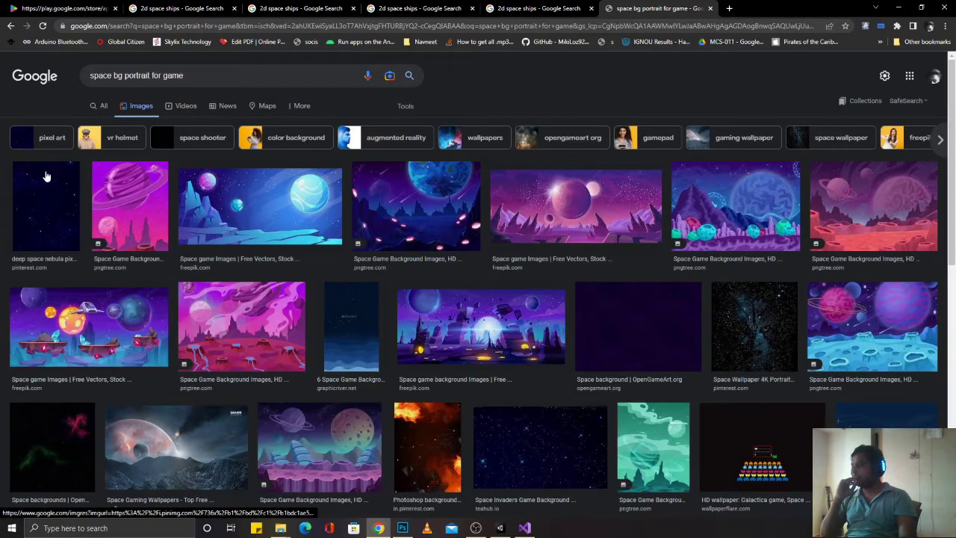
Step: Preview the deep space nebula background, copy it, then begin saving it
{"action": "left_click", "coordinate": [65, 185]}
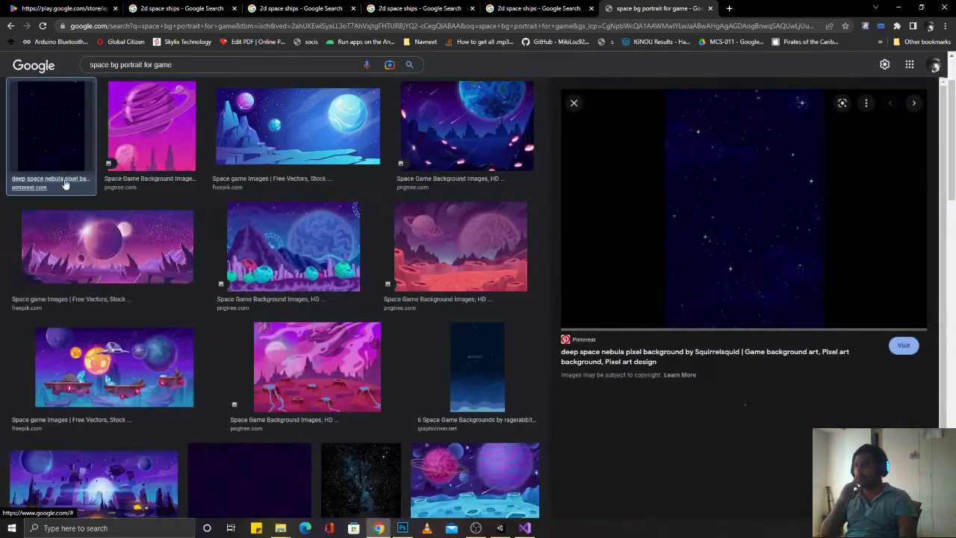
{"action": "right_click", "coordinate": [776, 194]}
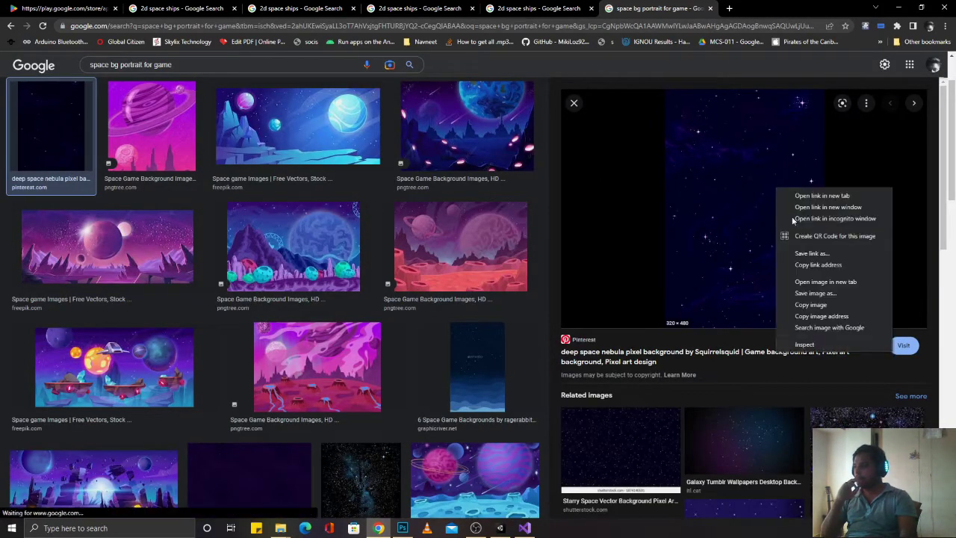
{"action": "left_click", "coordinate": [815, 305]}
{"action": "key", "text": "alt+Tab"}
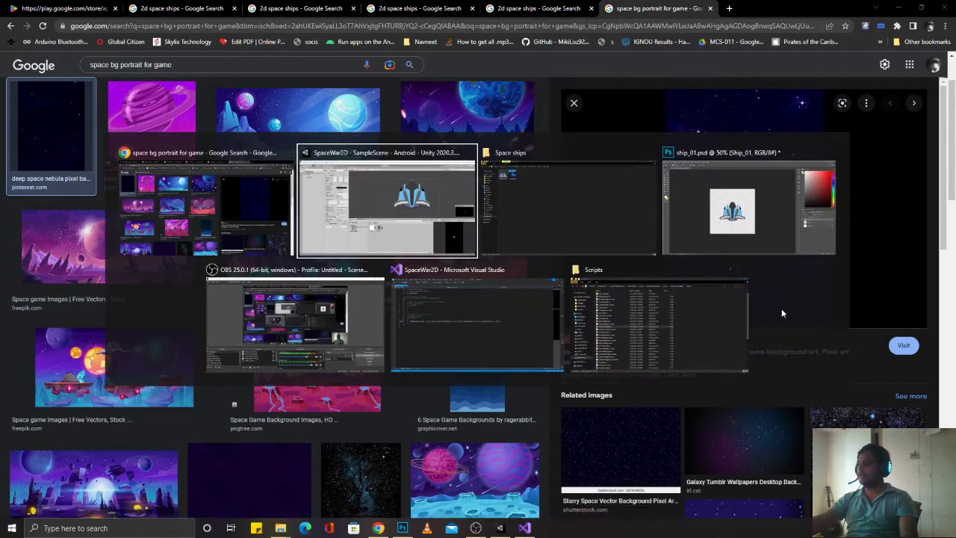
{"action": "key", "text": "alt+Tab"}
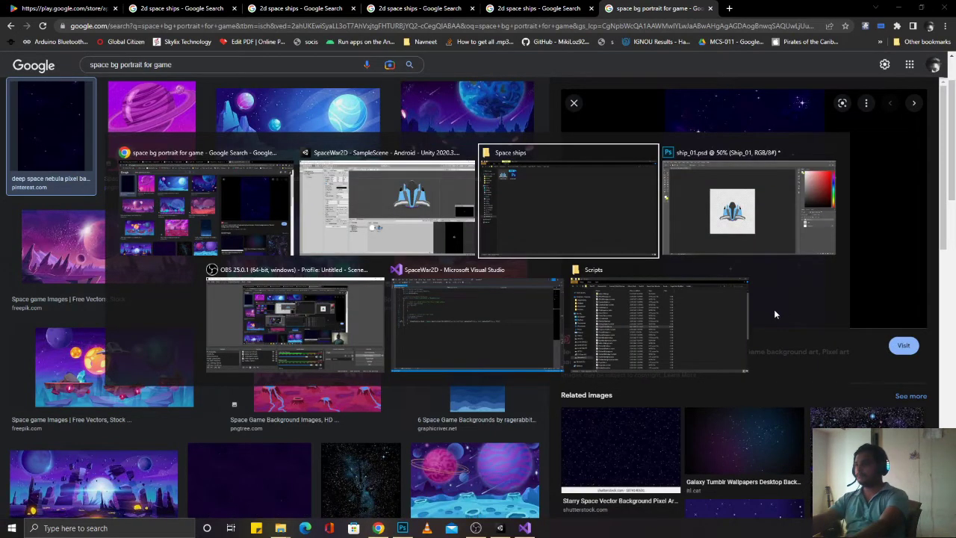
{"action": "key", "text": "alt+shift+Tab"}
{"action": "key", "text": "alt+shift+Tab"}
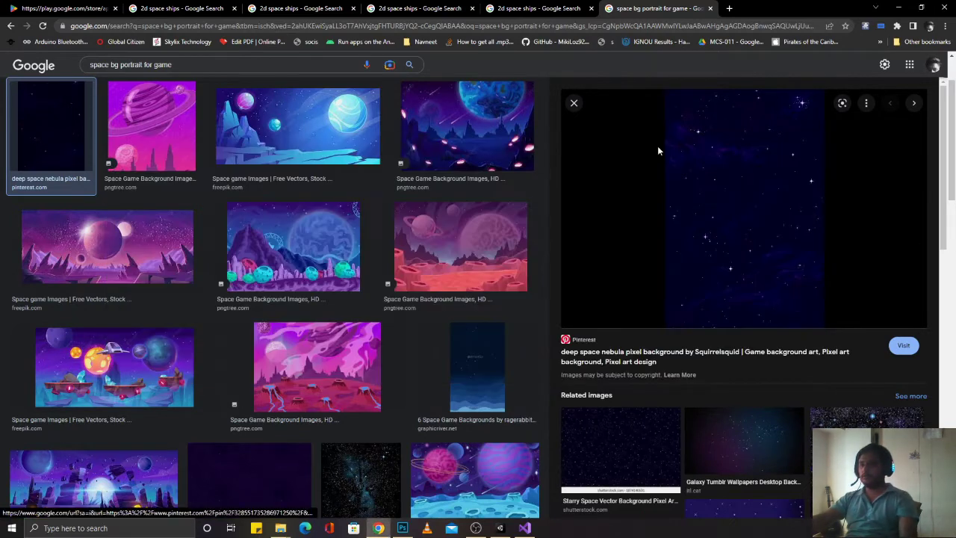
{"action": "right_click", "coordinate": [657, 150]}
{"action": "left_click", "coordinate": [691, 194]}
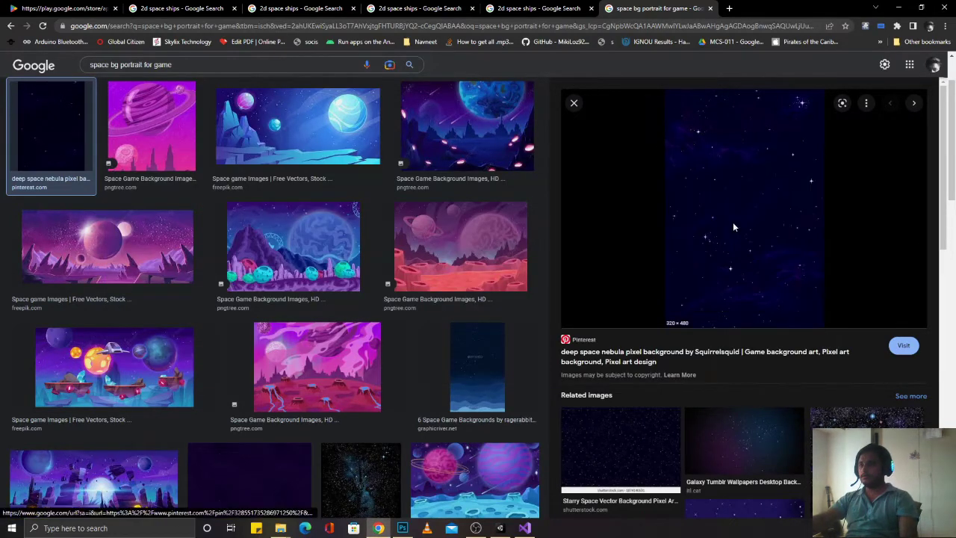
Step: Point the Save As dialog to the project's Graphics folder via the copied Space ships path and save
{"action": "key", "text": "alt+Tab"}
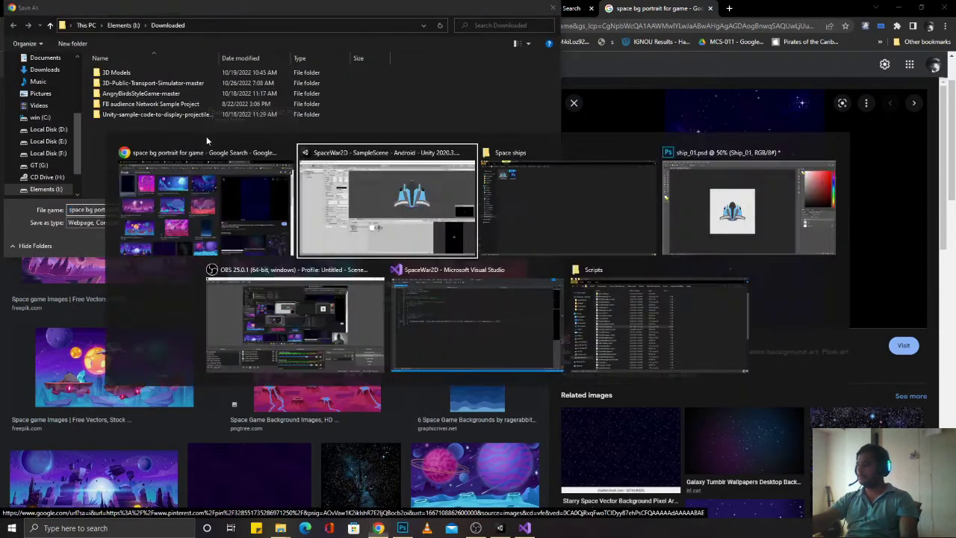
{"action": "left_click", "coordinate": [366, 34]}
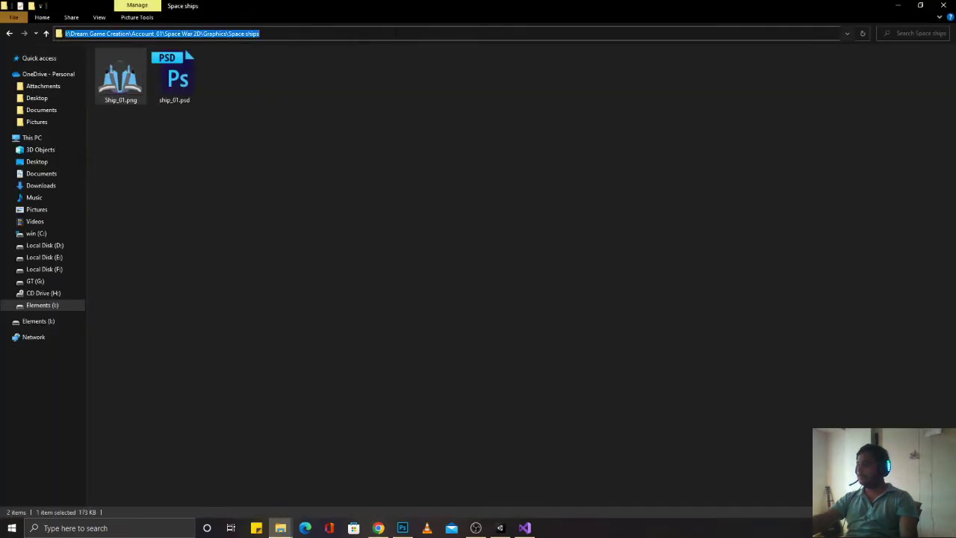
{"action": "key", "text": "alt+Tab"}
{"action": "left_click", "coordinate": [363, 27]}
{"action": "key", "text": "ctrl+v"}
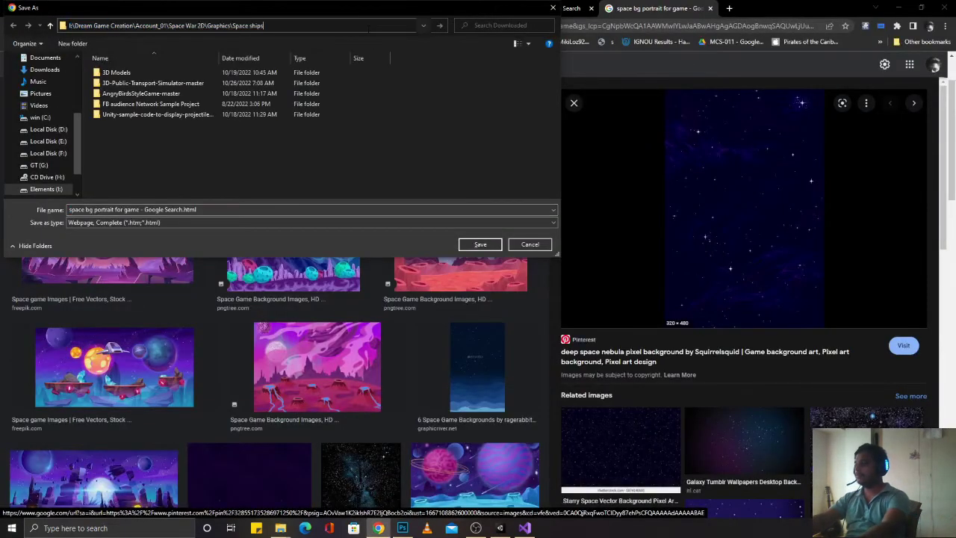
{"action": "key", "text": "Return"}
{"action": "left_click", "coordinate": [322, 26]}
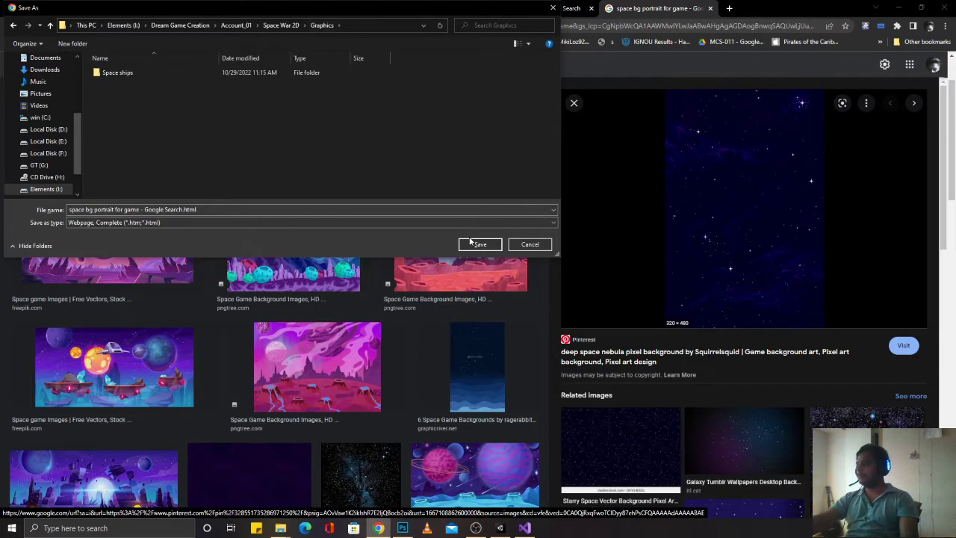
{"action": "left_click", "coordinate": [478, 244]}
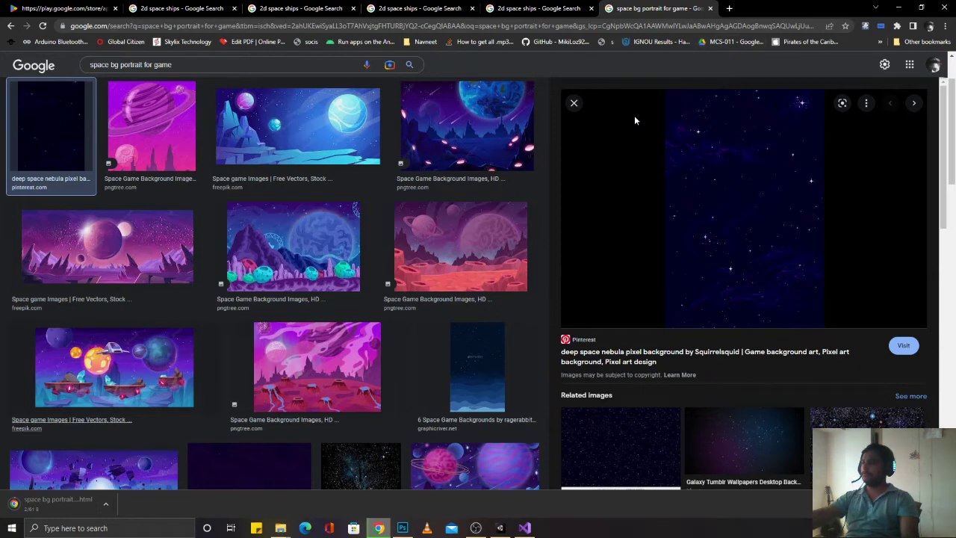
Step: Cancel the mistaken web page download and save the starfield image itself into Graphics
{"action": "key", "text": "ctrl+j"}
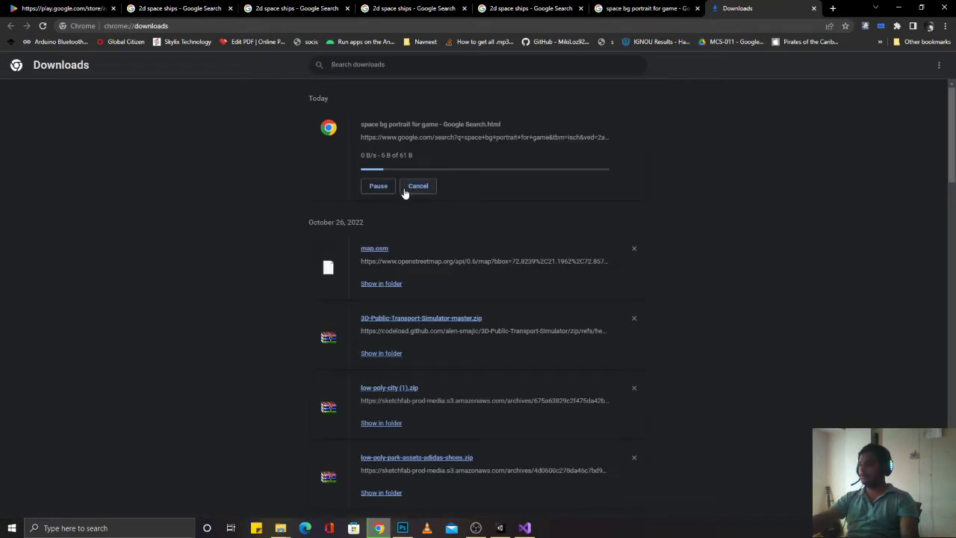
{"action": "left_click", "coordinate": [417, 186]}
{"action": "key", "text": "ctrl+w"}
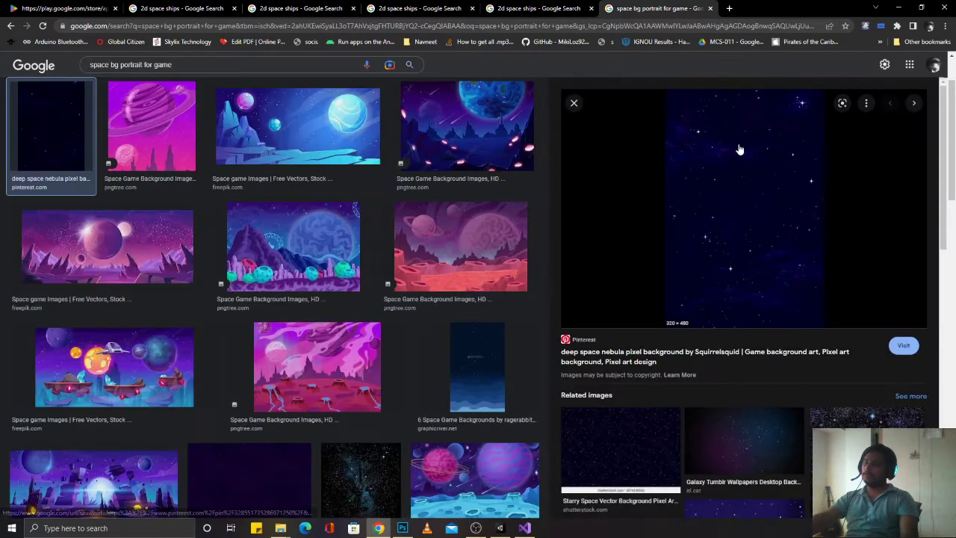
{"action": "right_click", "coordinate": [749, 156]}
{"action": "left_click", "coordinate": [784, 265]}
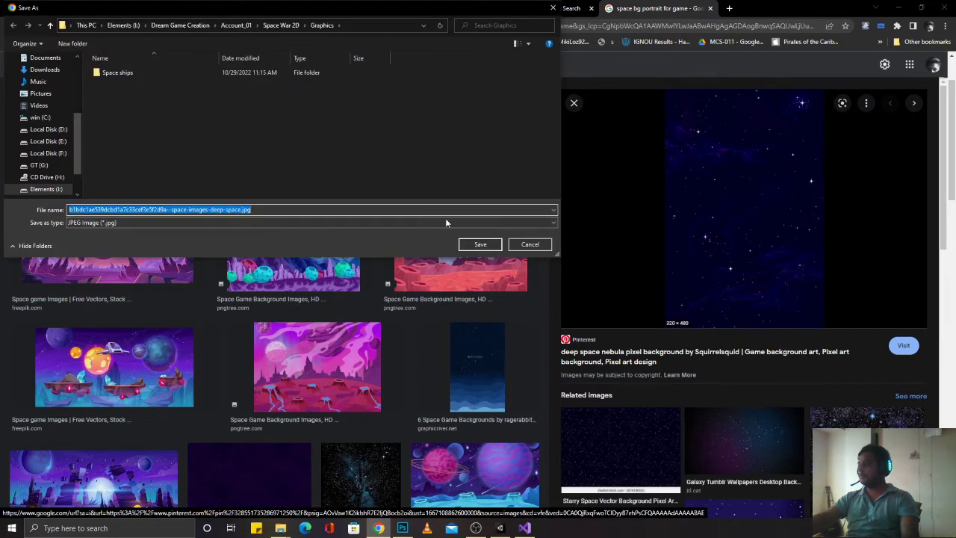
{"action": "left_click", "coordinate": [478, 243]}
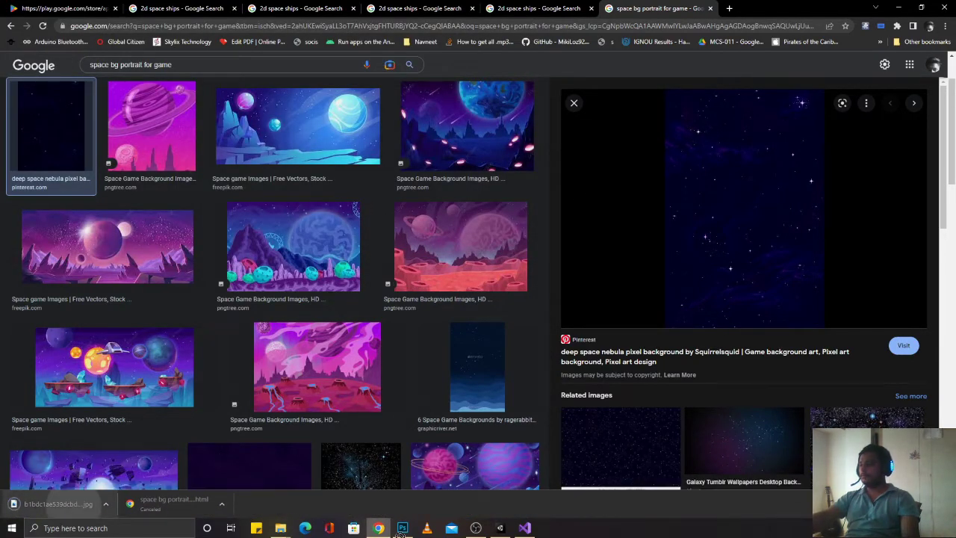
{"action": "key", "text": "alt+Tab"}
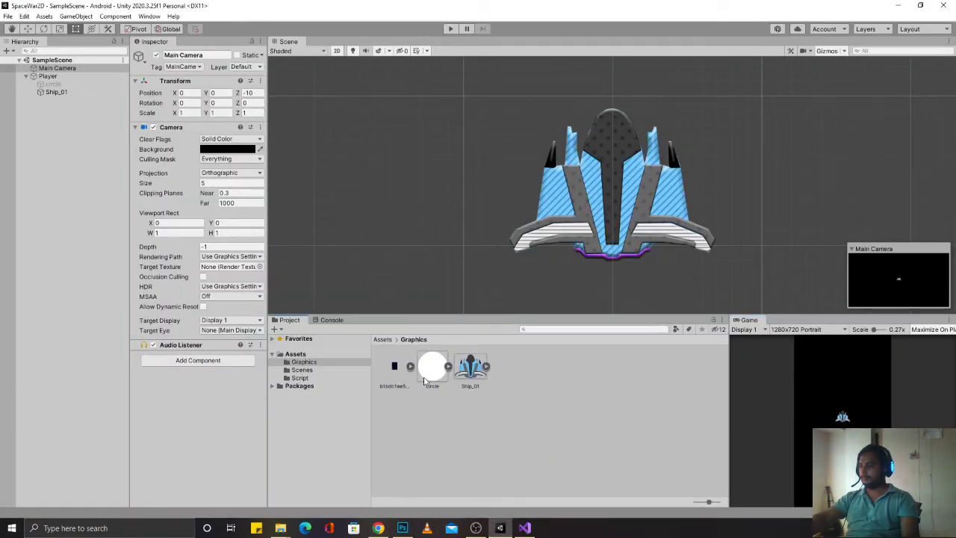
Step: Enable the Android override for the starfield texture with 1024 max size and apply it
{"action": "left_click", "coordinate": [178, 315]}
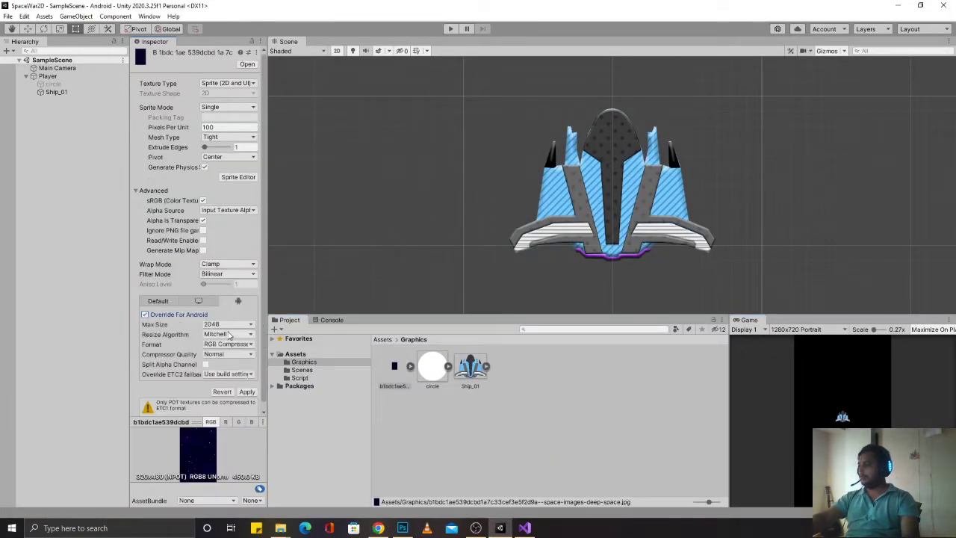
{"action": "left_click", "coordinate": [237, 324]}
{"action": "left_click", "coordinate": [224, 391]}
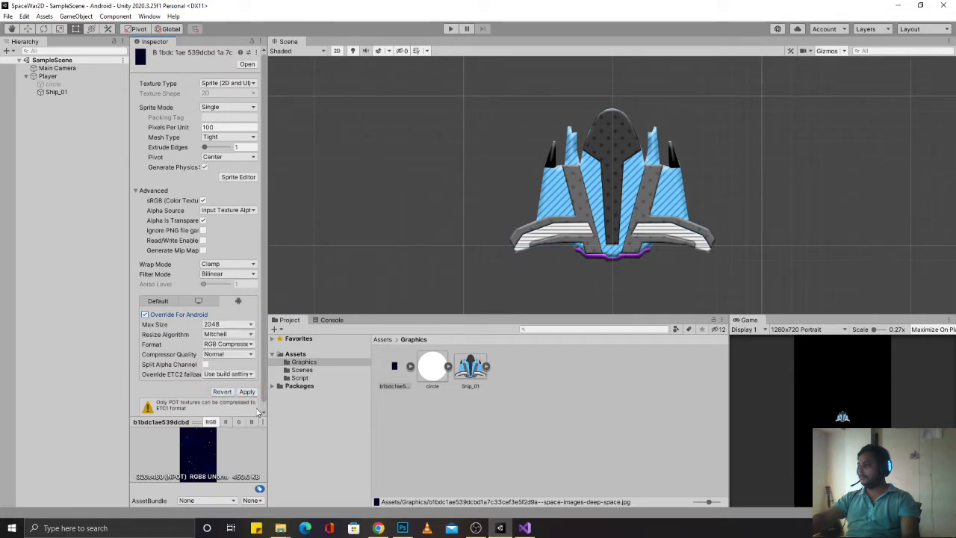
{"action": "left_click", "coordinate": [248, 392]}
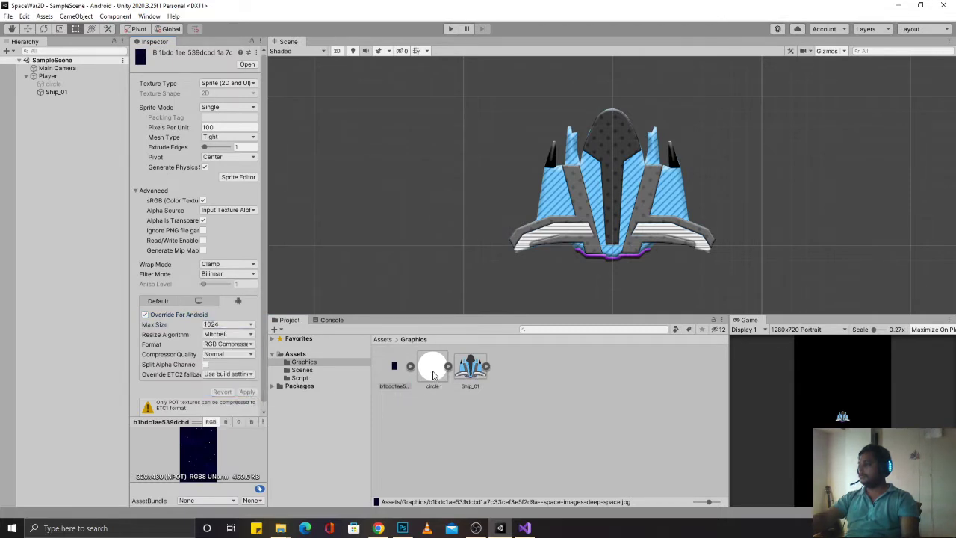
Step: Add the starfield to the scene at scale 2 × 2 with Draw Mode set to Tiled
{"action": "left_click_drag", "start_coordinate": [385, 365], "coordinate": [55, 197]}
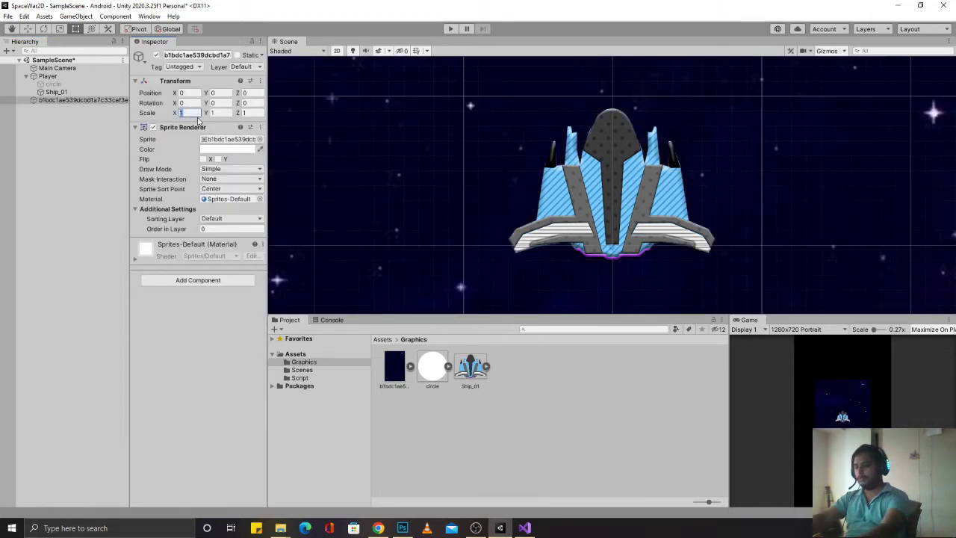
{"action": "type", "text": "2"}
{"action": "key", "text": "Tab"}
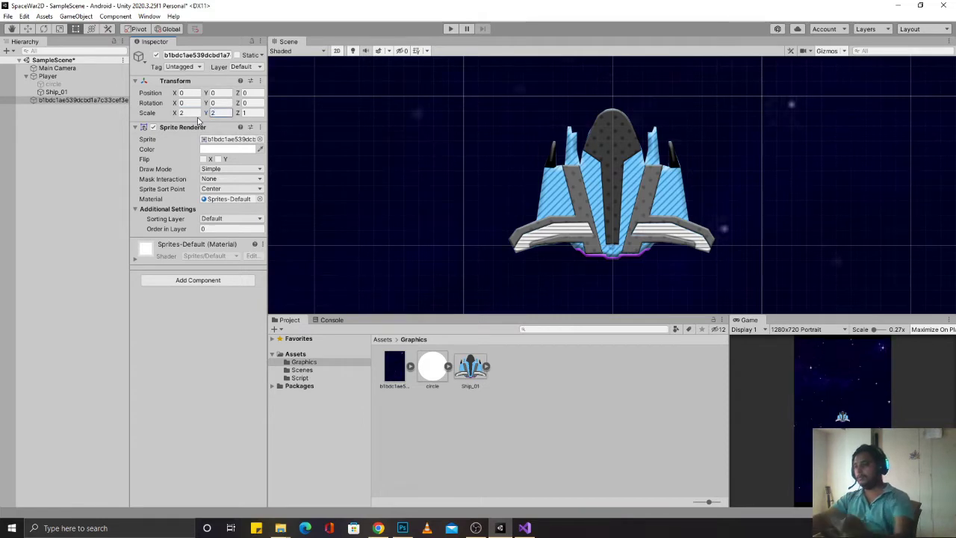
{"action": "type", "text": "2"}
{"action": "scroll", "coordinate": [521, 113], "scroll_direction": "down", "scroll_amount": 3}
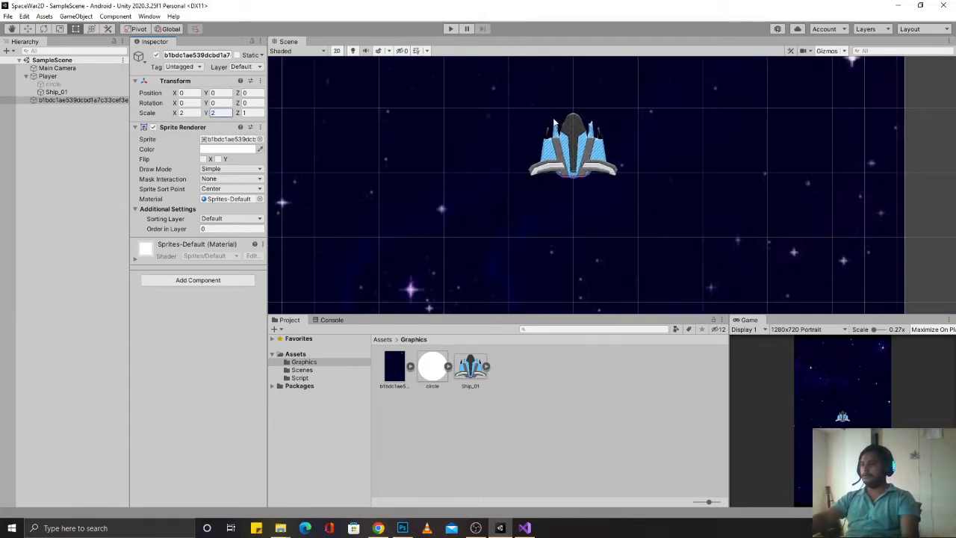
{"action": "scroll", "coordinate": [578, 78], "scroll_direction": "down", "scroll_amount": 3}
{"action": "scroll", "coordinate": [638, 116], "scroll_direction": "down", "scroll_amount": 2}
{"action": "scroll", "coordinate": [635, 117], "scroll_direction": "down", "scroll_amount": 3}
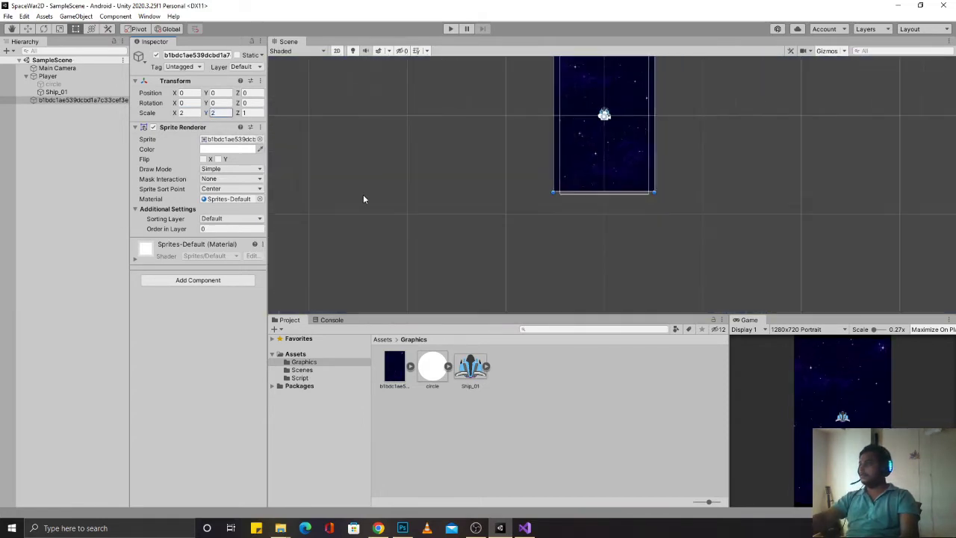
{"action": "left_click", "coordinate": [224, 169]}
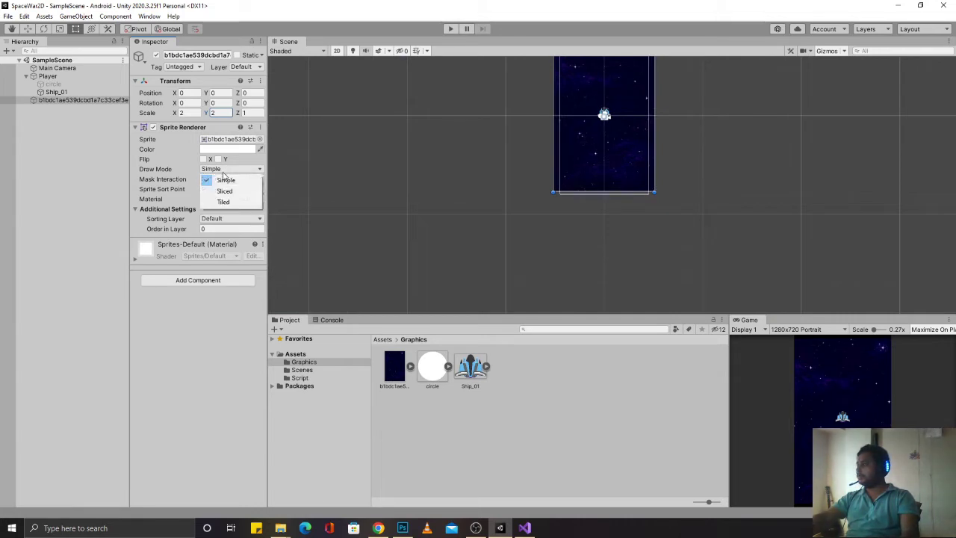
{"action": "left_click", "coordinate": [224, 202]}
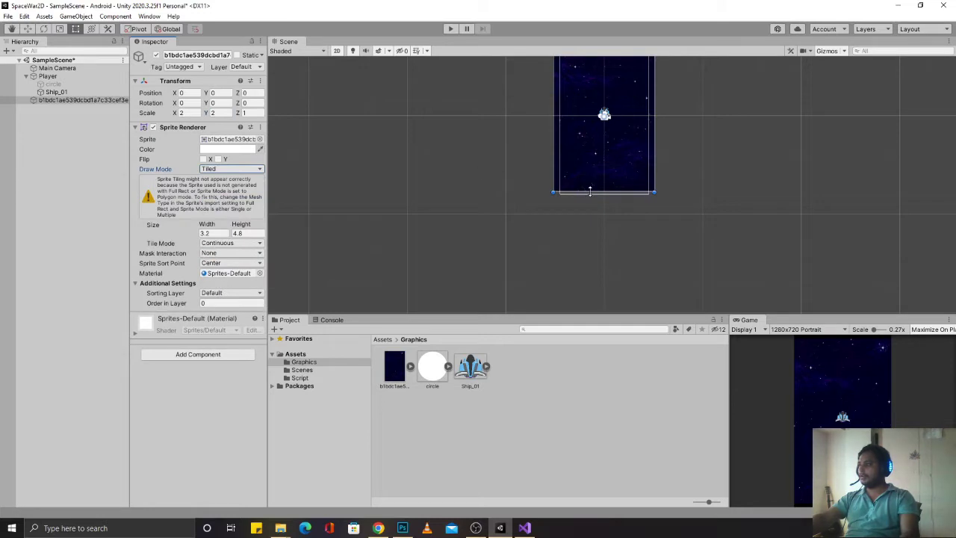
Step: Stretch the tiled starfield to about 19.8 units tall, reaching above the camera view, then enter play mode
{"action": "key", "text": "f"}
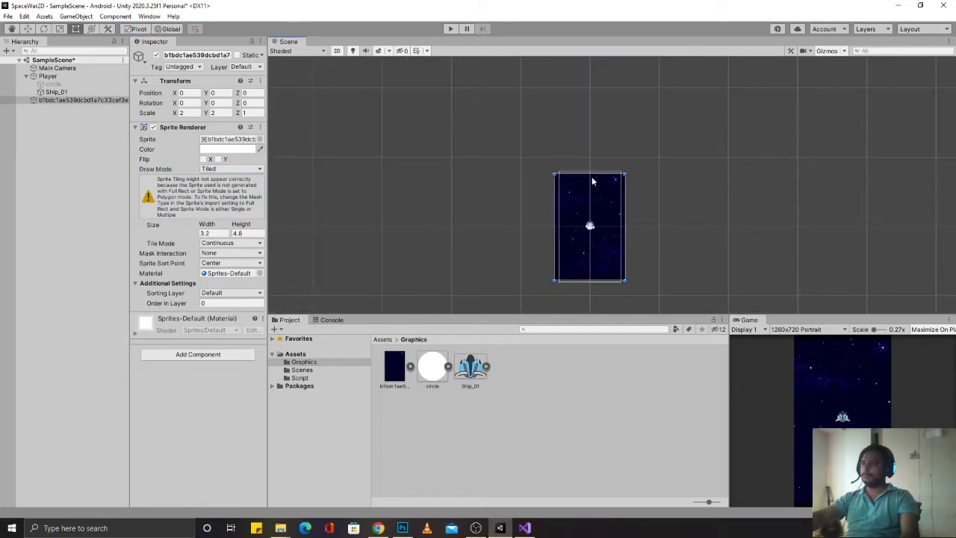
{"action": "left_click_drag", "start_coordinate": [590, 174], "coordinate": [591, 48]}
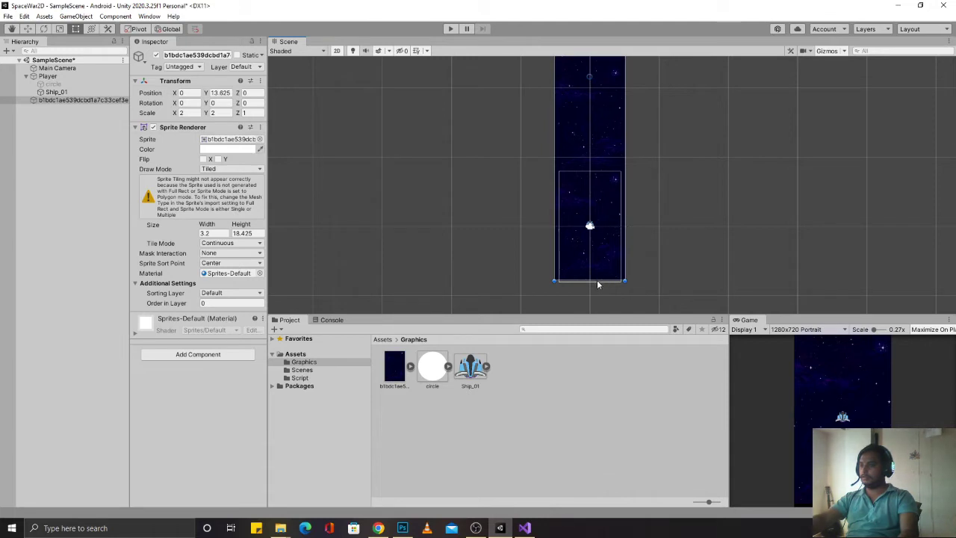
{"action": "left_click_drag", "start_coordinate": [597, 279], "coordinate": [597, 311]}
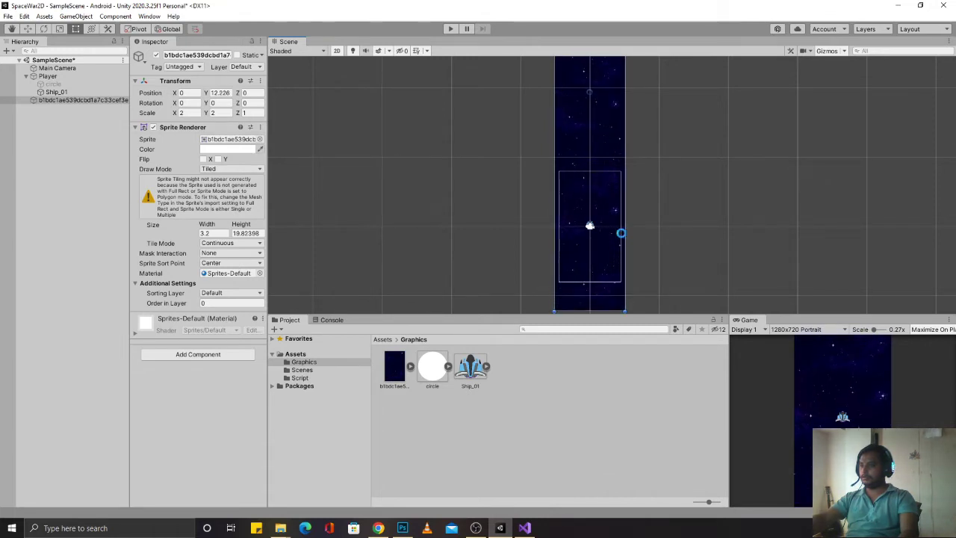
{"action": "key", "text": "w"}
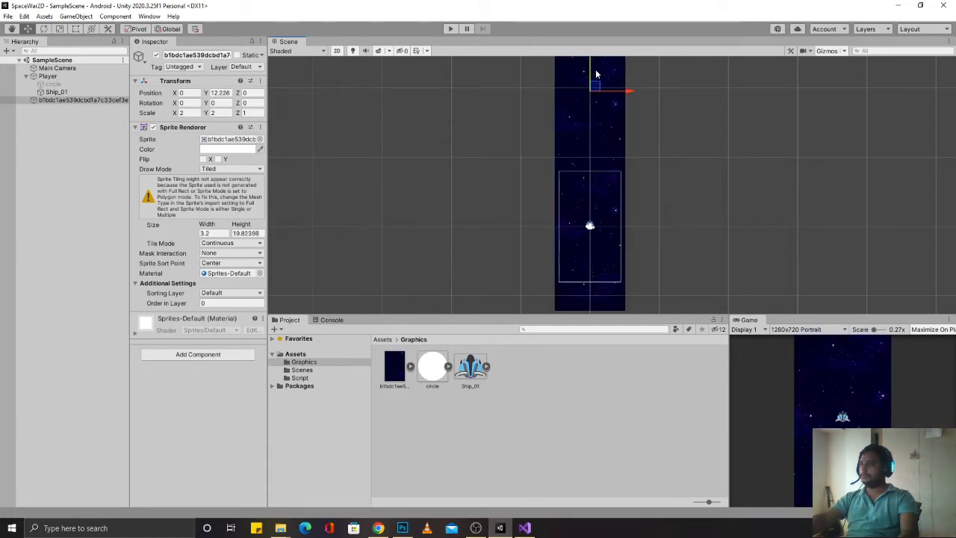
{"action": "left_click_drag", "start_coordinate": [592, 69], "coordinate": [590, 75]}
{"action": "key", "text": "ctrl+z"}
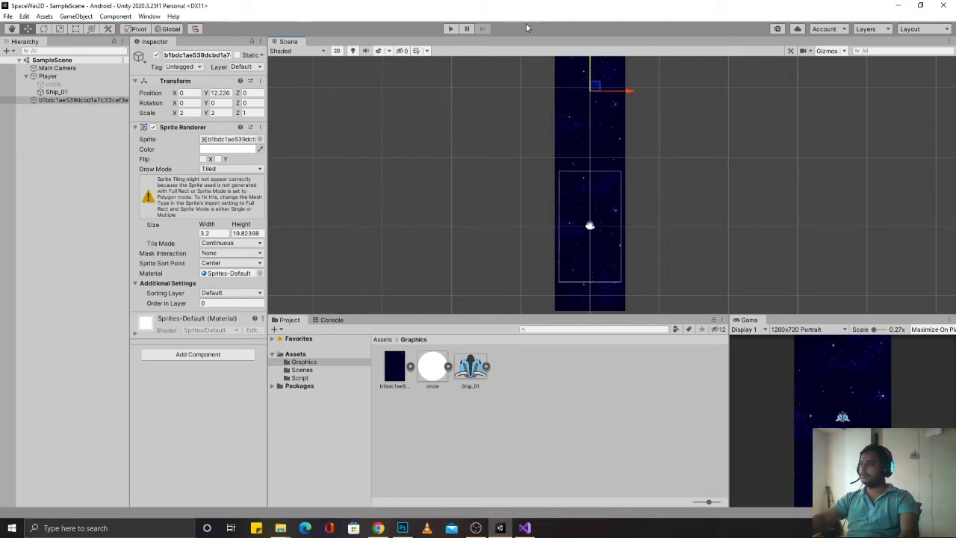
{"action": "left_click", "coordinate": [450, 29]}
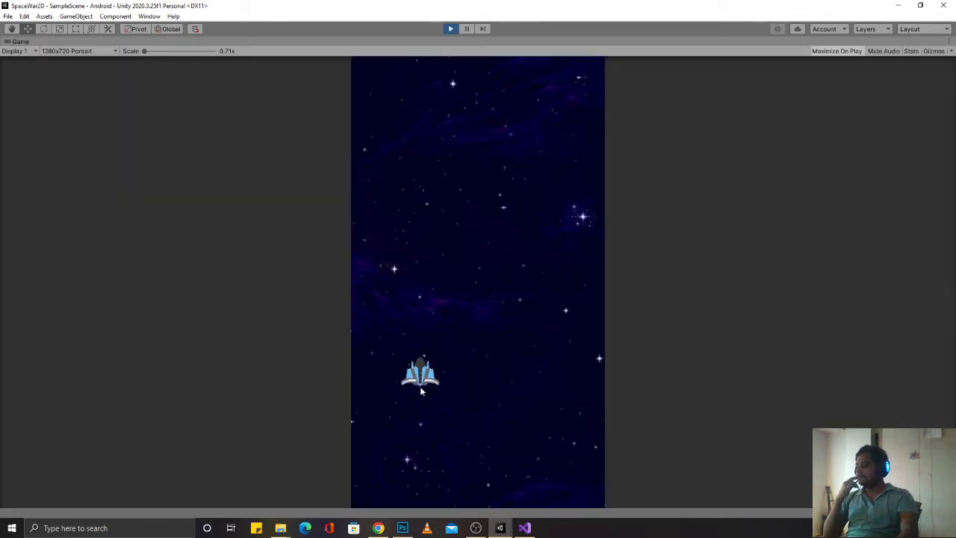
Step: Drag the ship to a new spot over the starfield, then stop play mode
{"action": "mouse_move", "coordinate": [476, 422]}
{"action": "left_mouse_down"}
{"action": "mouse_move", "coordinate": [535, 412]}
{"action": "mouse_move", "coordinate": [480, 396]}
{"action": "mouse_move", "coordinate": [493, 384]}
{"action": "left_mouse_up"}
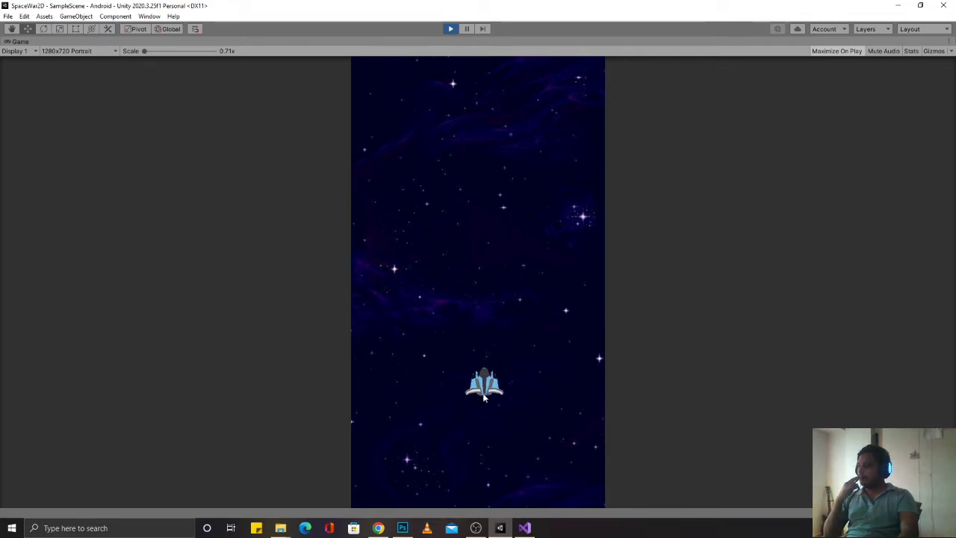
{"action": "key", "text": "ctrl+p"}
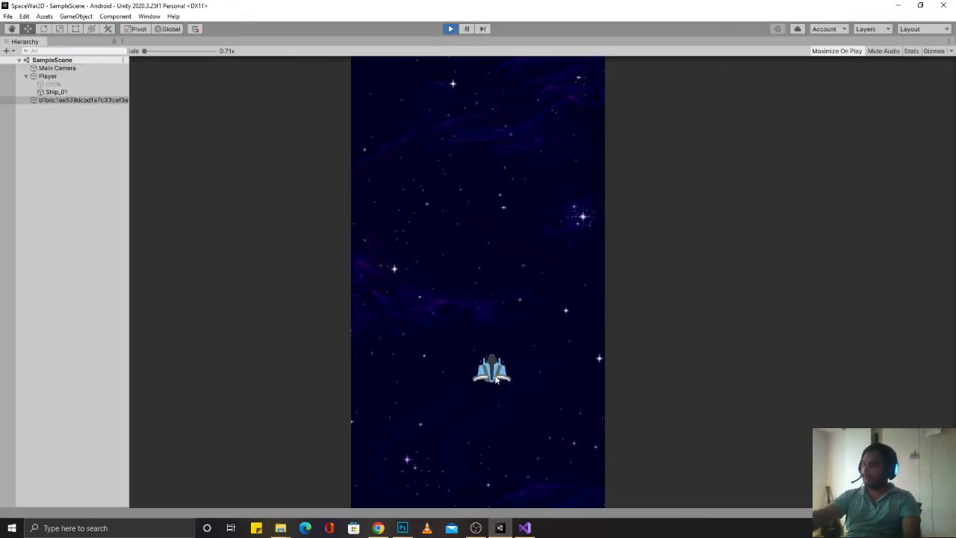
Step: In the Photoshop ship file, select Layer 1, expand the Ship_01 group and move the layer lower
{"action": "left_click", "coordinate": [404, 528]}
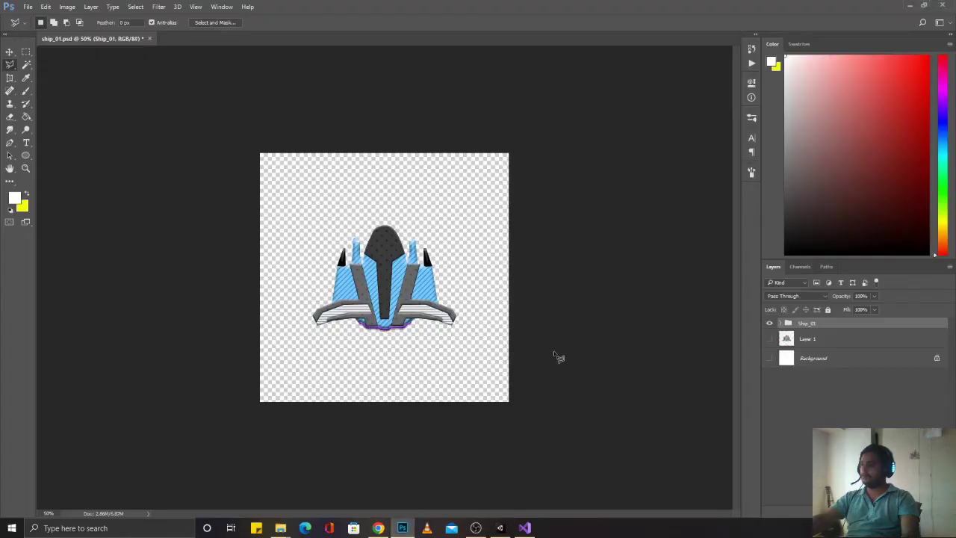
{"action": "left_click", "coordinate": [821, 339]}
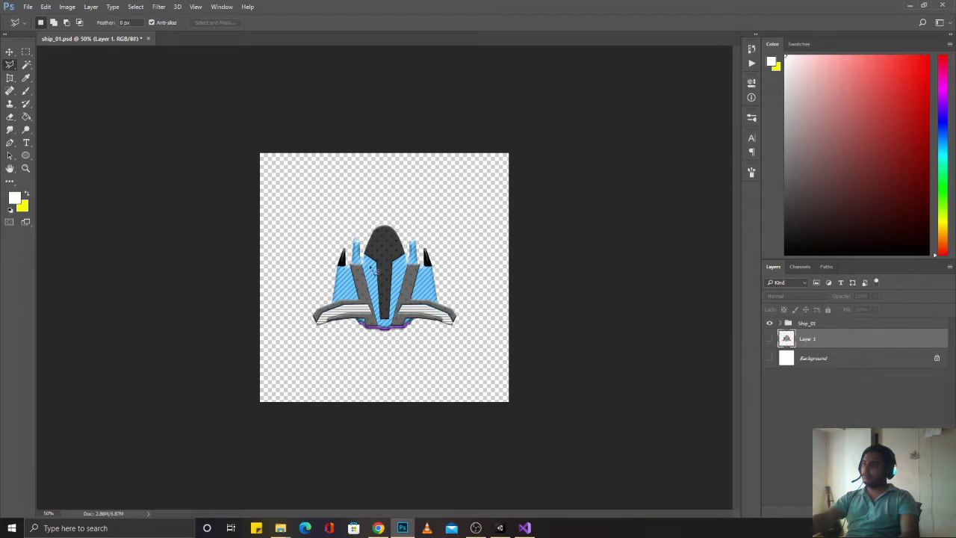
{"action": "left_click", "coordinate": [781, 323]}
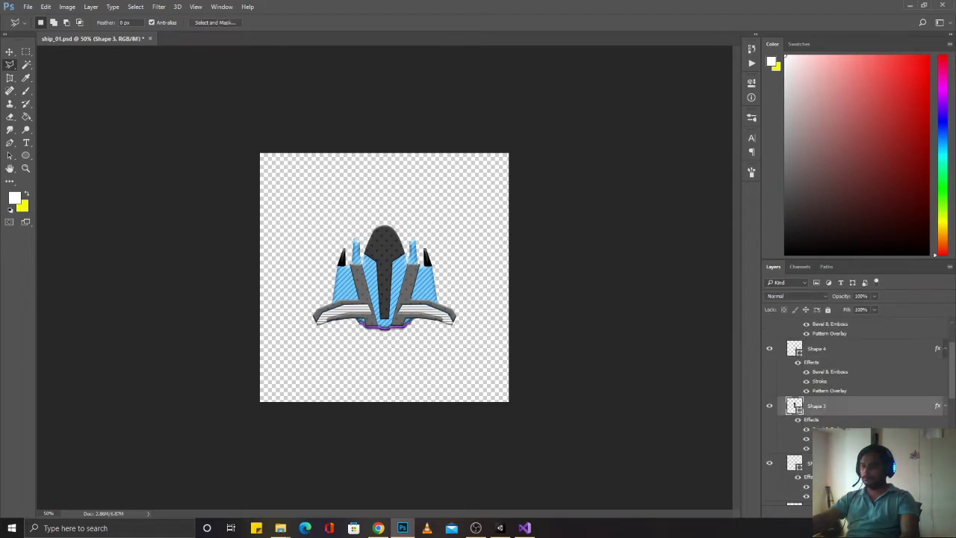
{"action": "left_click_drag", "start_coordinate": [815, 364], "coordinate": [772, 467]}
Step: Give Ship_01 a cyan Outer Glow with lowered opacity and spread 40
{"action": "scroll", "coordinate": [859, 388], "scroll_direction": "up", "scroll_amount": 5}
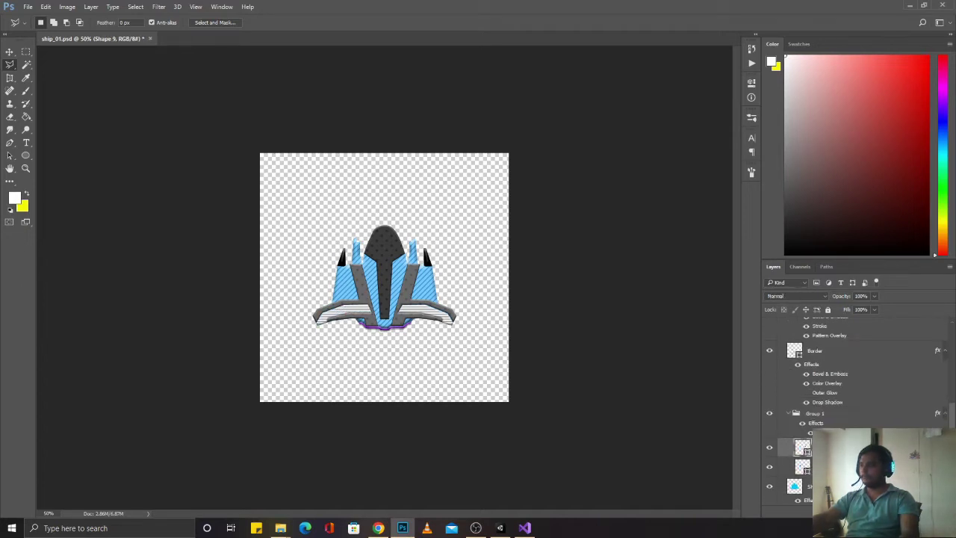
{"action": "double_click", "coordinate": [827, 383]}
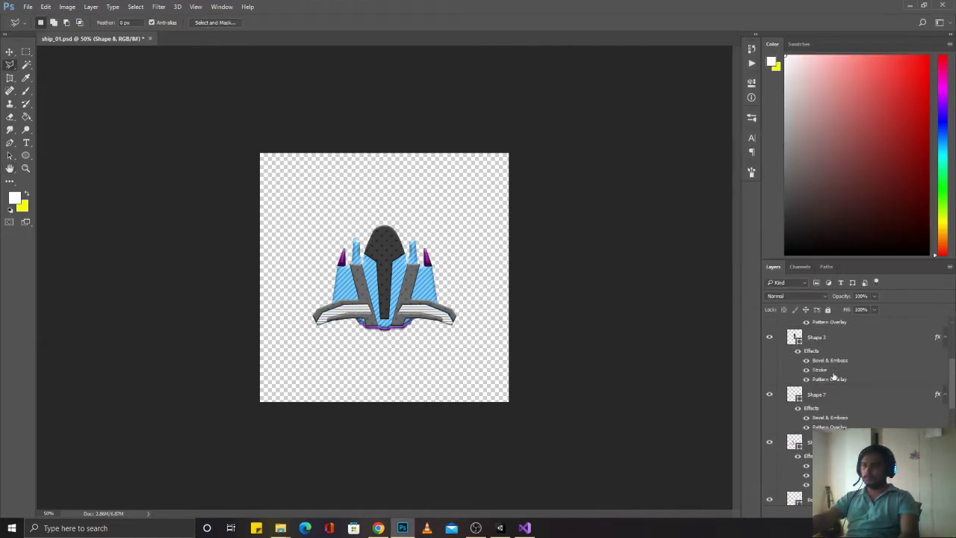
{"action": "double_click", "coordinate": [811, 327]}
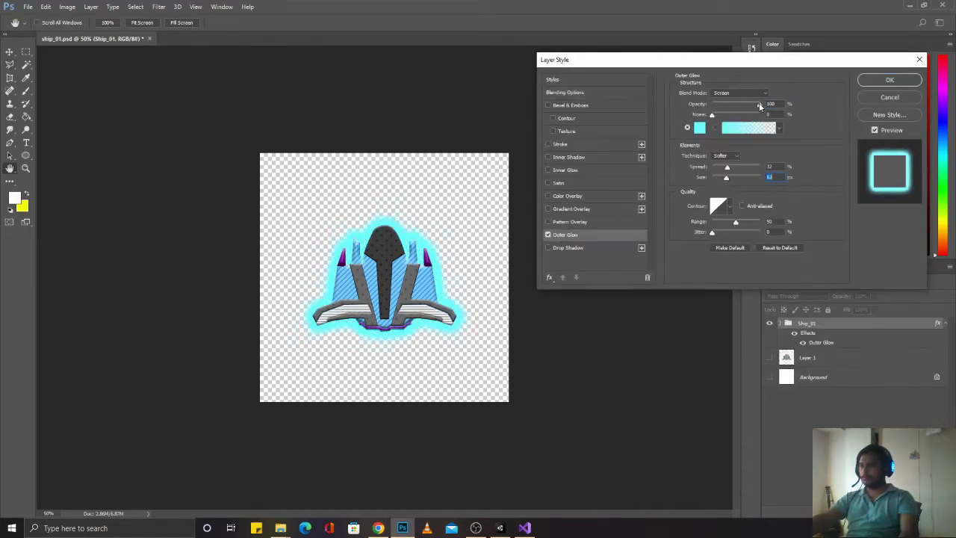
{"action": "left_click_drag", "start_coordinate": [759, 102], "coordinate": [723, 107]}
{"action": "left_click_drag", "start_coordinate": [726, 167], "coordinate": [730, 166]}
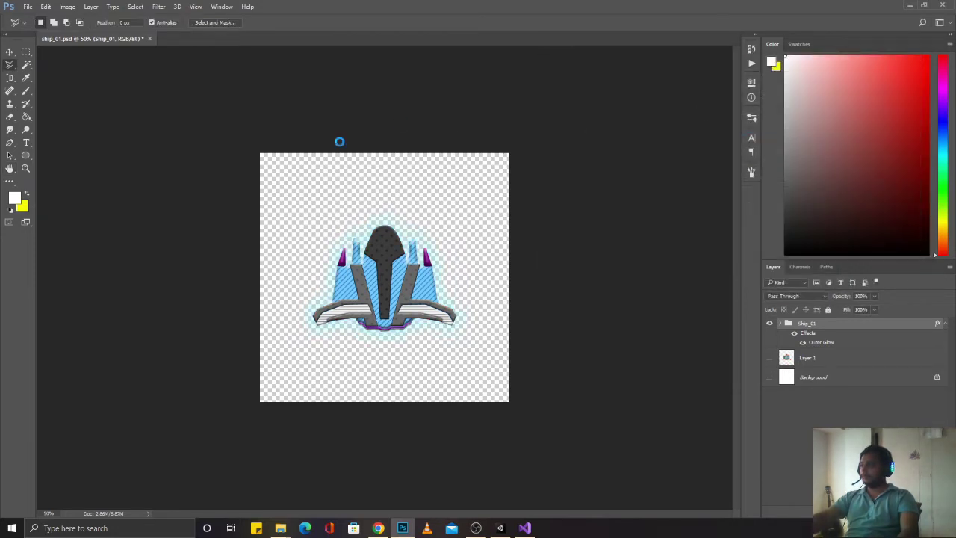
Step: Cancel the Save a Copy dialog and save the Photoshop document with Ctrl+S
{"action": "left_click", "coordinate": [131, 227]}
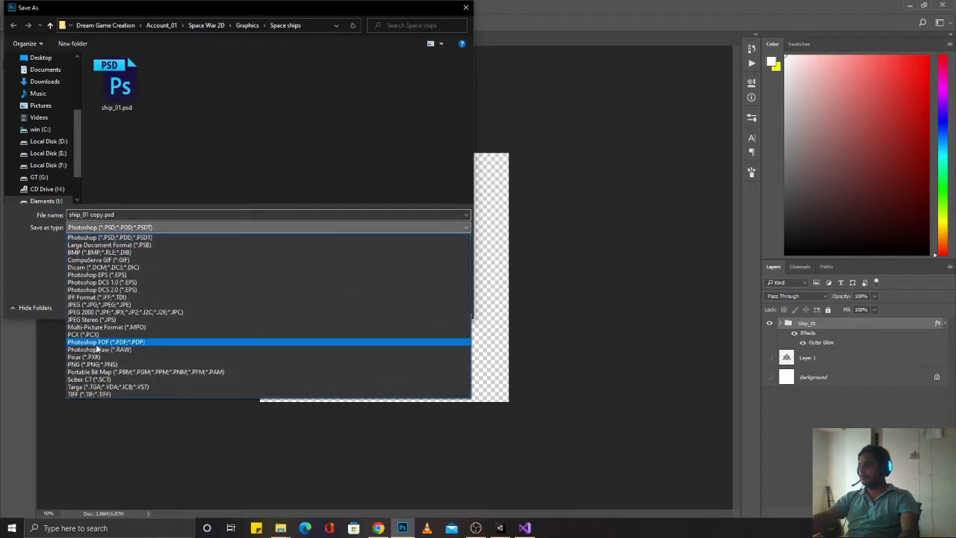
{"action": "left_click", "coordinate": [503, 326]}
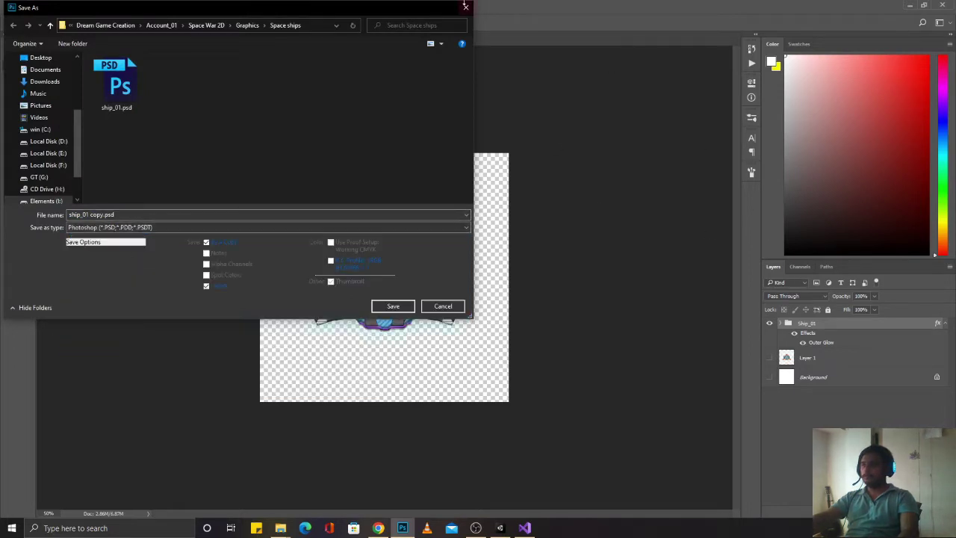
{"action": "left_click", "coordinate": [465, 7]}
{"action": "key", "text": "ctrl+s"}
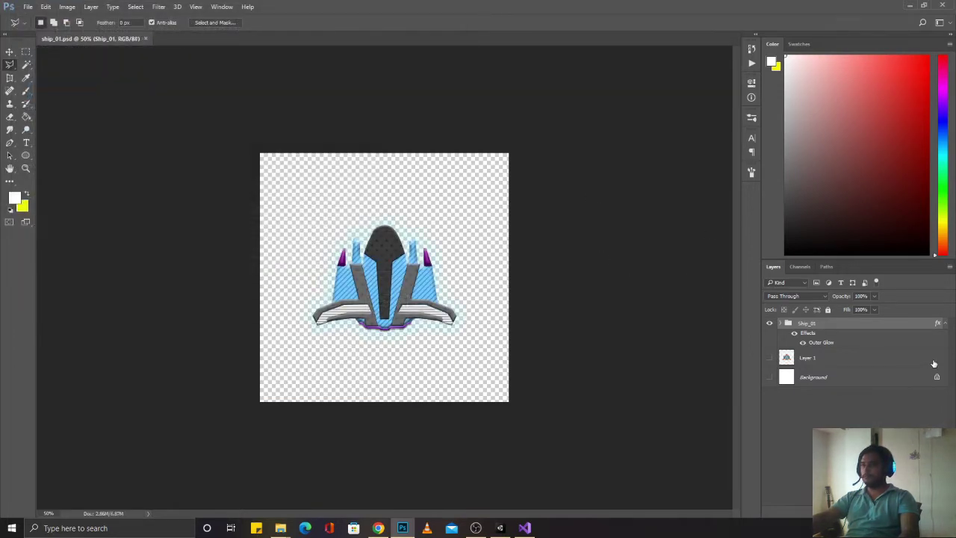
Step: Quick-export the ship layer as PNG, overwriting Ship_01.png in the Space ships folder
{"action": "right_click", "coordinate": [859, 329]}
{"action": "left_click", "coordinate": [816, 254]}
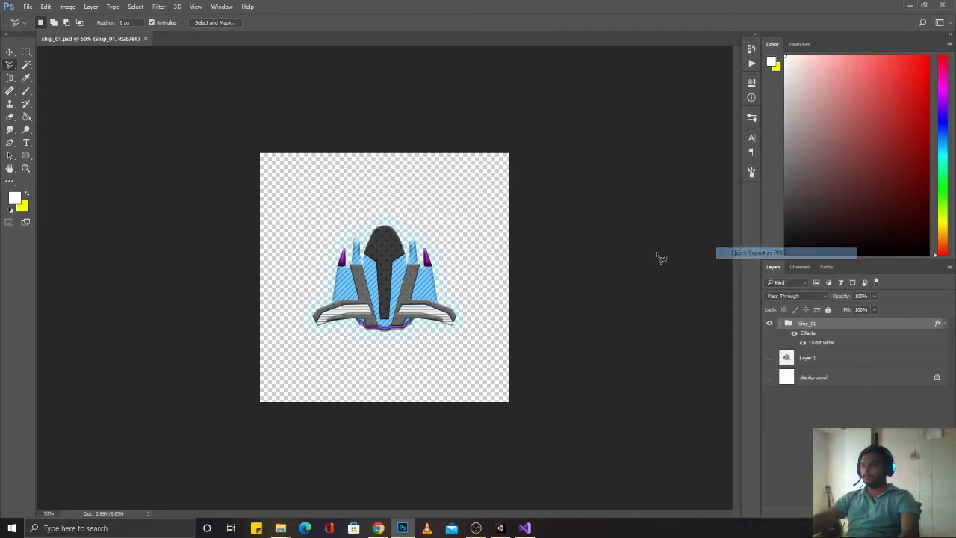
{"action": "left_click", "coordinate": [119, 89]}
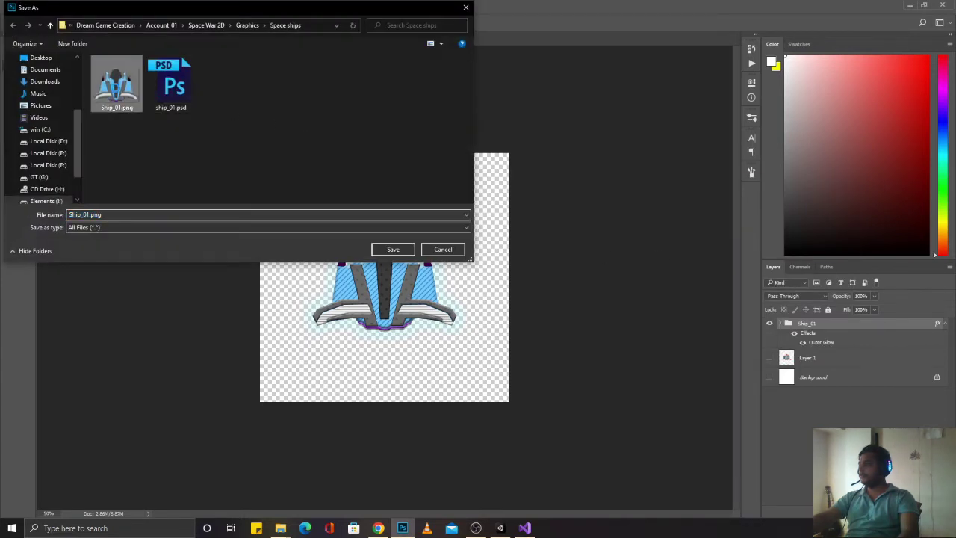
{"action": "left_click", "coordinate": [382, 255]}
{"action": "left_click", "coordinate": [511, 266]}
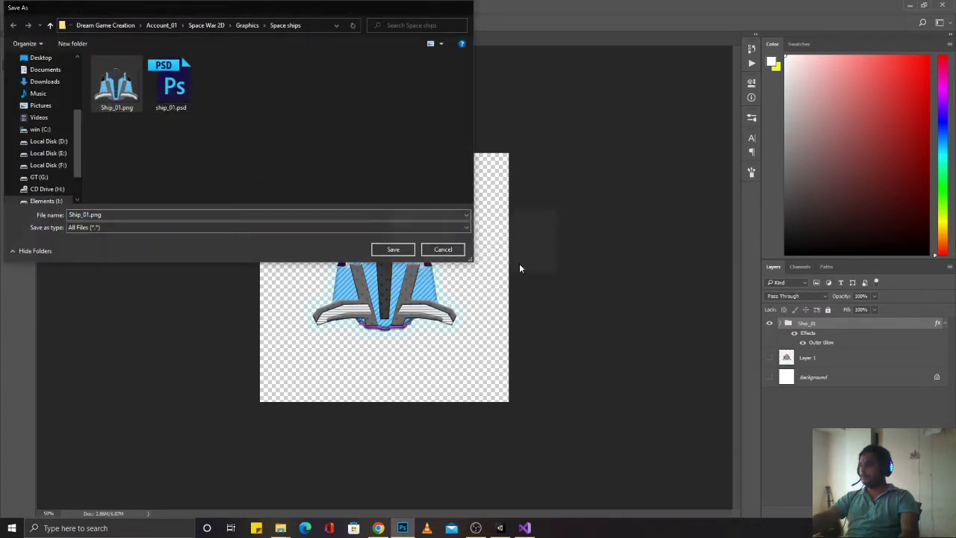
Step: Import the exported Ship_01.png from the Space ships folder into Unity's Assets/Graphics
{"action": "left_click", "coordinate": [500, 528]}
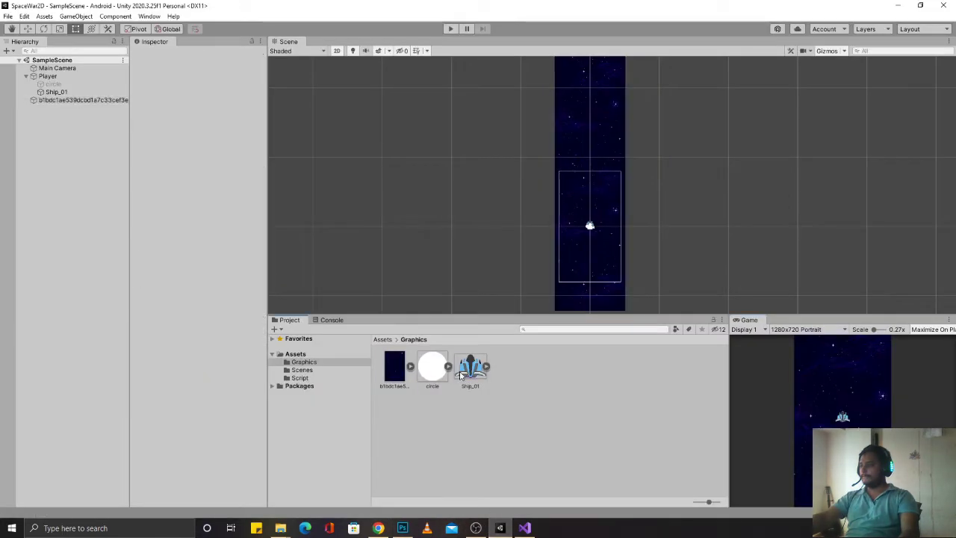
{"action": "key", "text": "alt+Tab"}
{"action": "key", "text": "alt+Tab"}
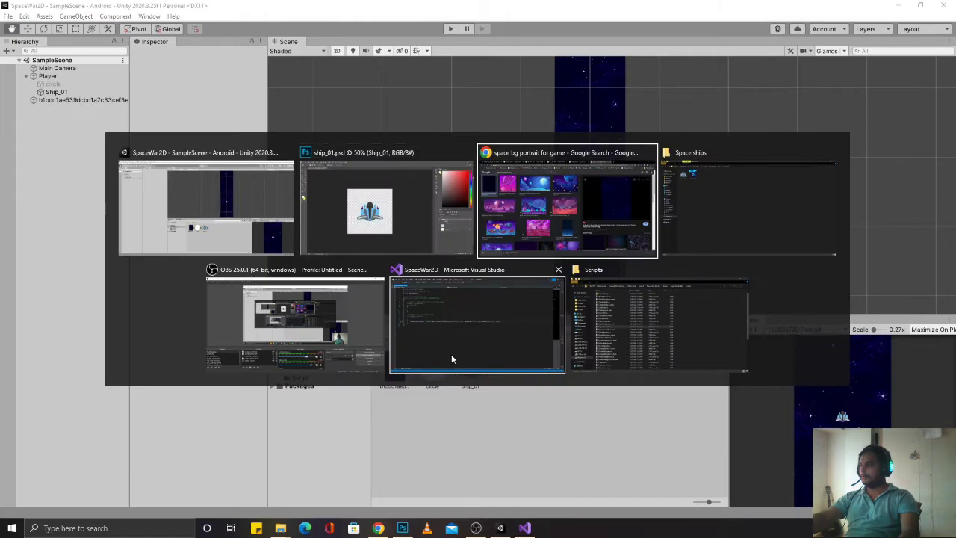
{"action": "key", "text": "alt+Tab"}
{"action": "left_click", "coordinate": [137, 100]}
{"action": "key", "text": "alt+Tab"}
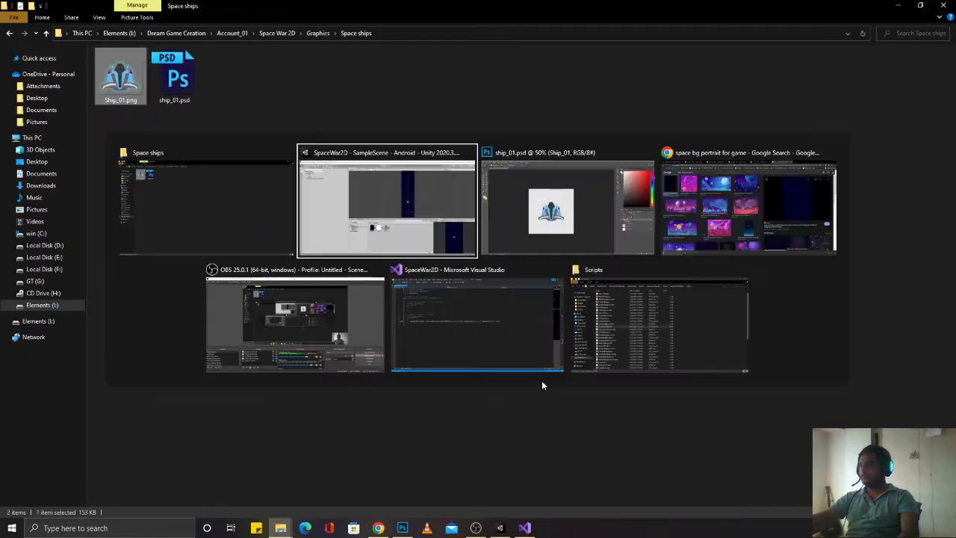
{"action": "left_click_drag", "start_coordinate": [136, 100], "coordinate": [552, 418]}
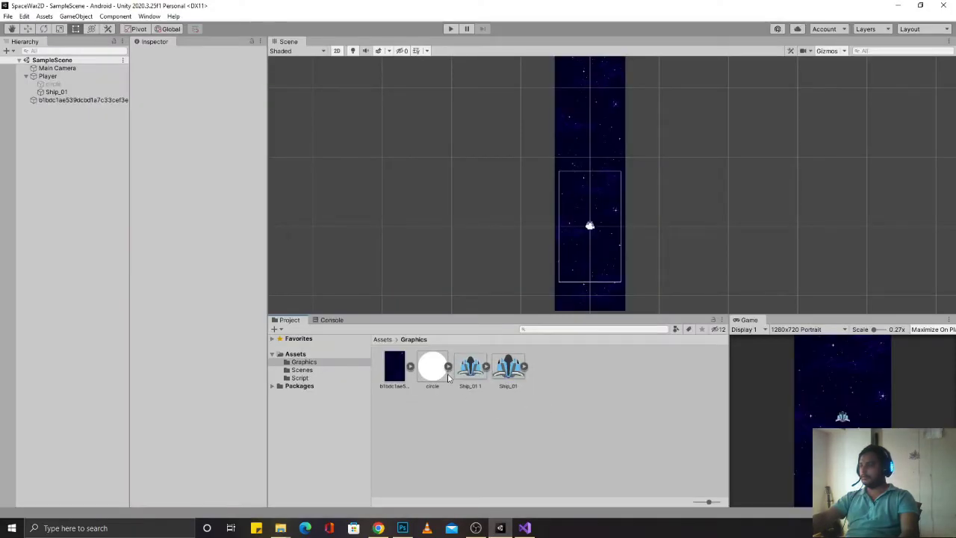
Step: Give Ship_01 1 an Android override with Max Size 1024 and apply it
{"action": "left_click", "coordinate": [468, 368]}
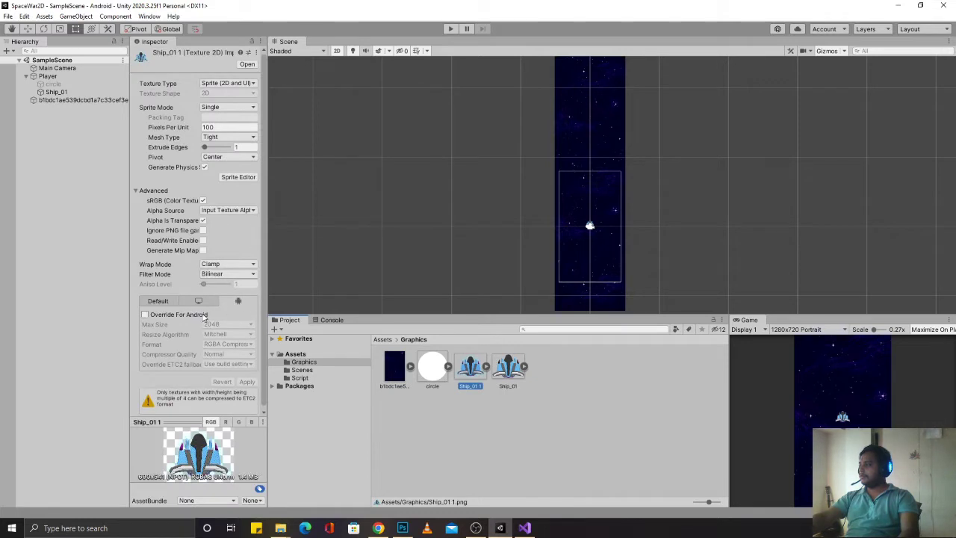
{"action": "left_click", "coordinate": [206, 314]}
{"action": "left_click", "coordinate": [228, 325]}
{"action": "left_click", "coordinate": [241, 391]}
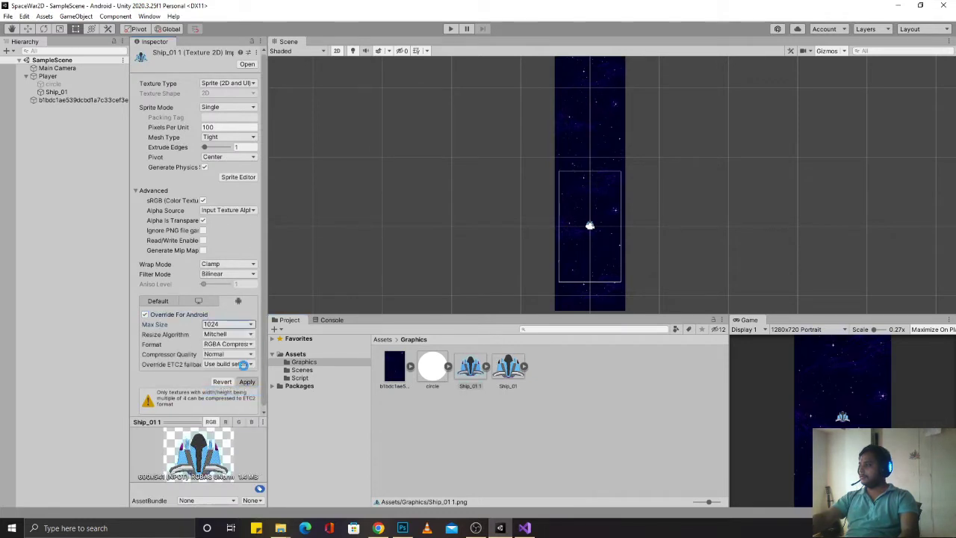
{"action": "left_click", "coordinate": [246, 382]}
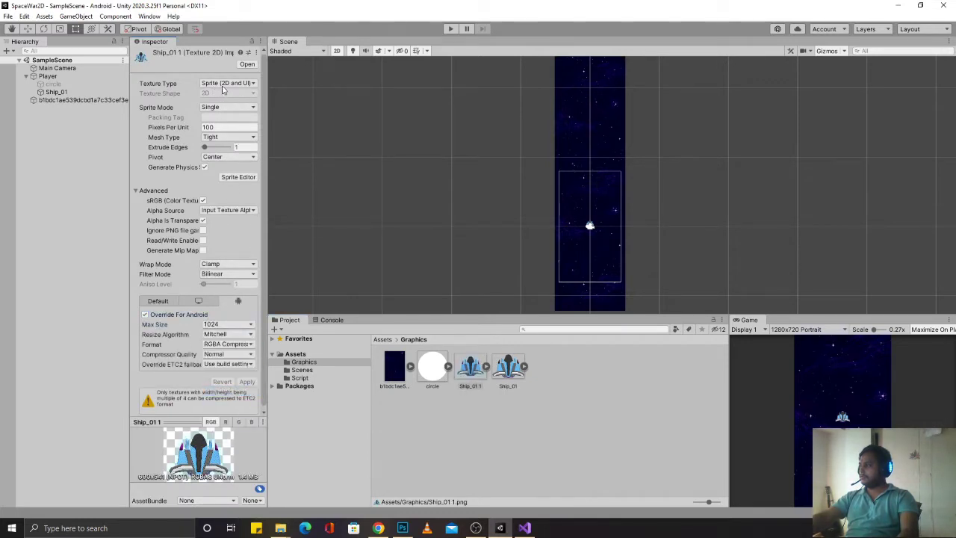
Step: Move the Ship_01 1 sprite pivot down to the ship's bottom in the Sprite Editor
{"action": "left_click", "coordinate": [236, 180]}
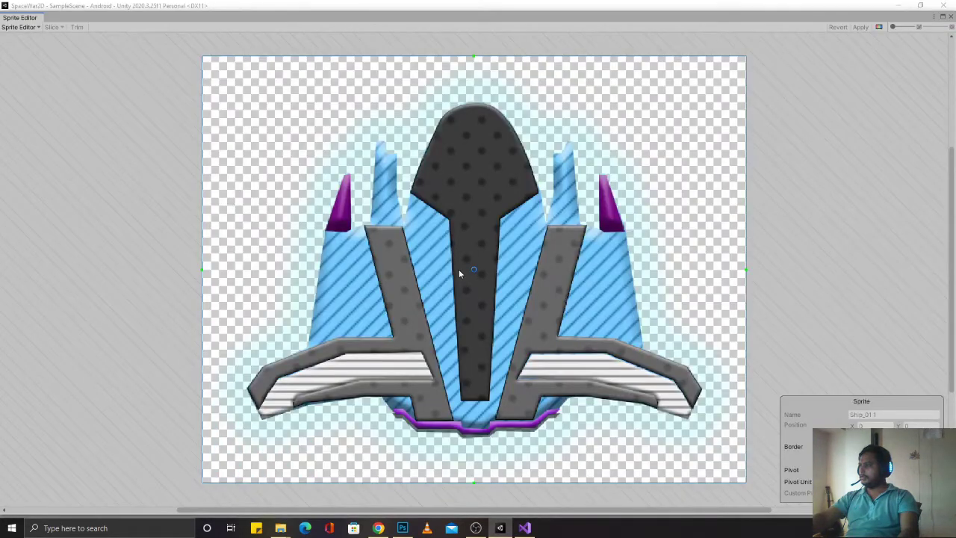
{"action": "left_click_drag", "start_coordinate": [474, 271], "coordinate": [480, 404]}
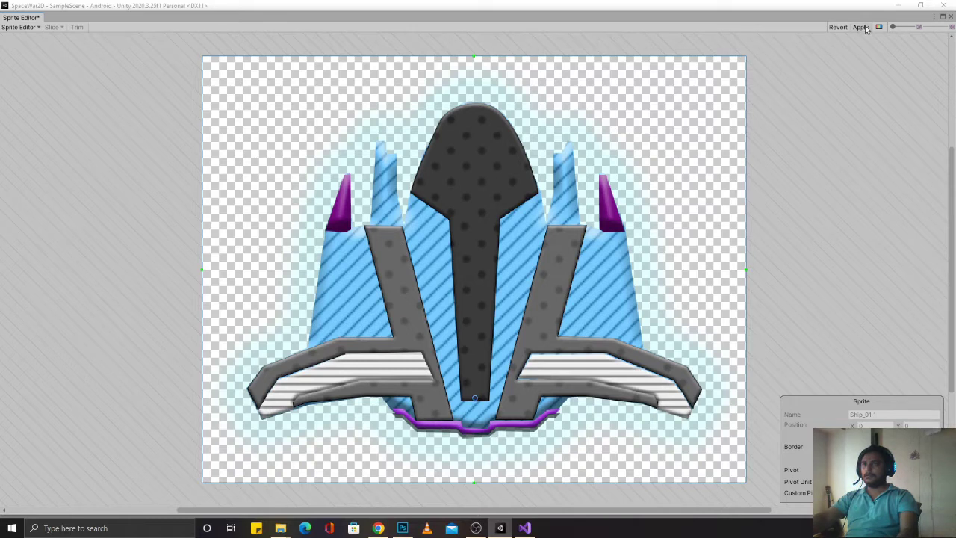
{"action": "left_click", "coordinate": [951, 17]}
{"action": "left_click", "coordinate": [64, 101]}
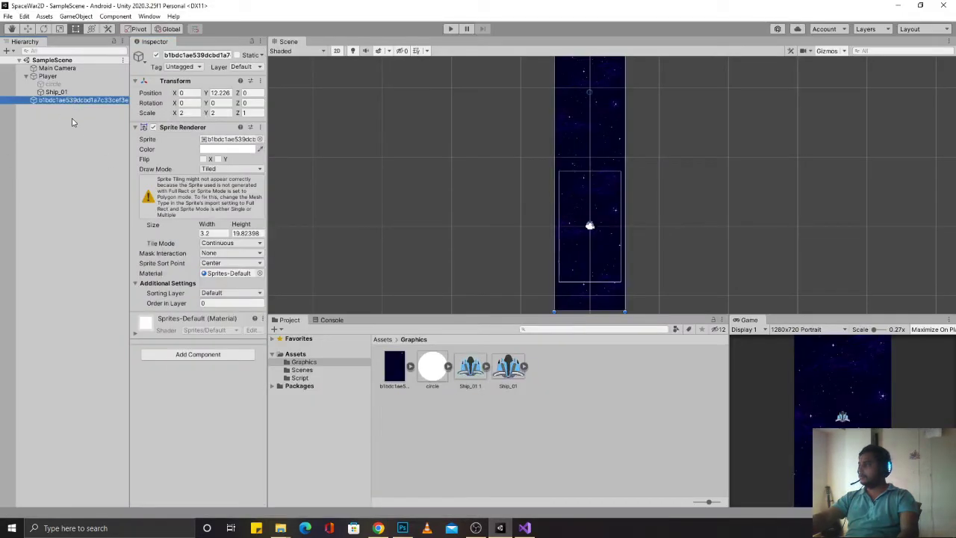
Step: Assign the glowing Ship_01 1 sprite to the Ship_01 player object's Sprite field
{"action": "left_click", "coordinate": [59, 91]}
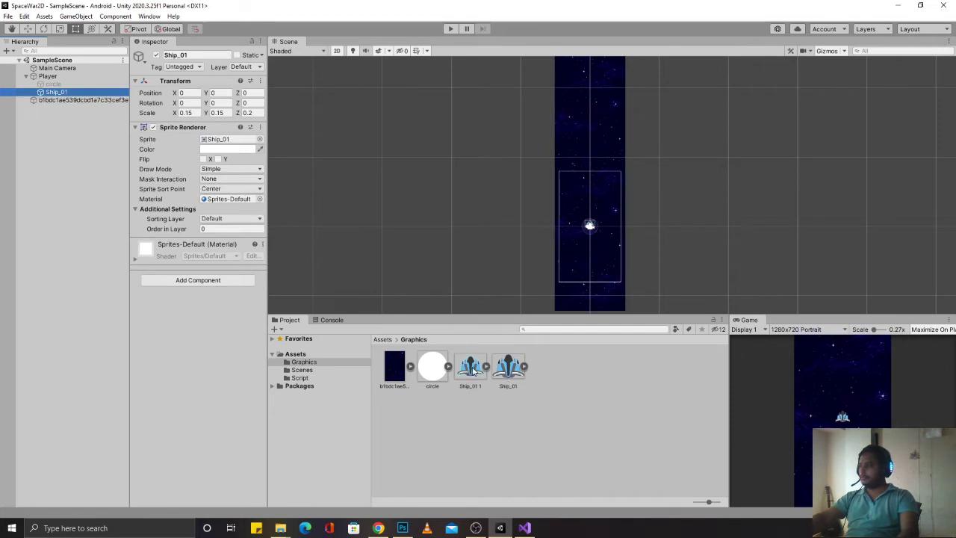
{"action": "left_click_drag", "start_coordinate": [473, 371], "coordinate": [232, 139]}
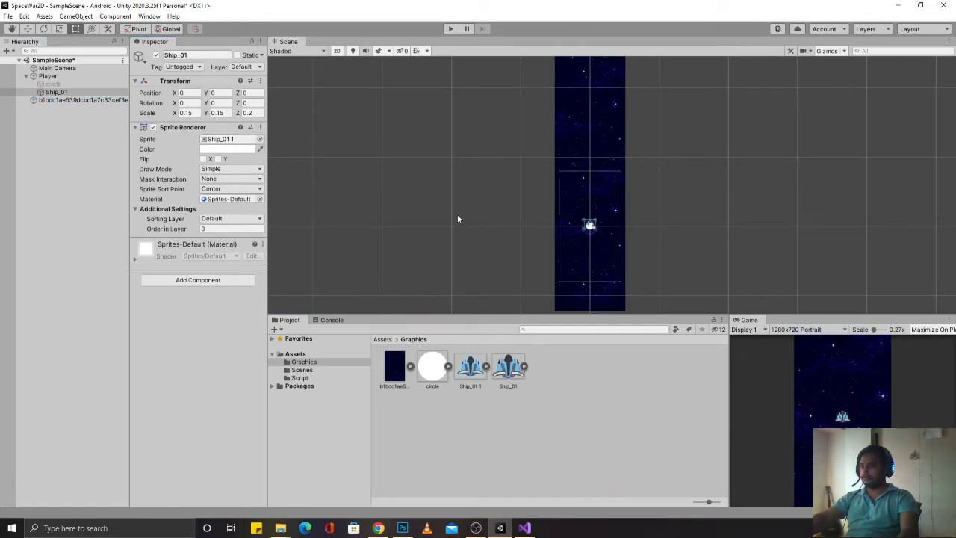
{"action": "scroll", "coordinate": [593, 246], "scroll_direction": "up", "scroll_amount": 2}
{"action": "scroll", "coordinate": [593, 246], "scroll_direction": "up", "scroll_amount": 4}
{"action": "scroll", "coordinate": [678, 192], "scroll_direction": "up", "scroll_amount": 5}
{"action": "scroll", "coordinate": [678, 192], "scroll_direction": "up", "scroll_amount": 3}
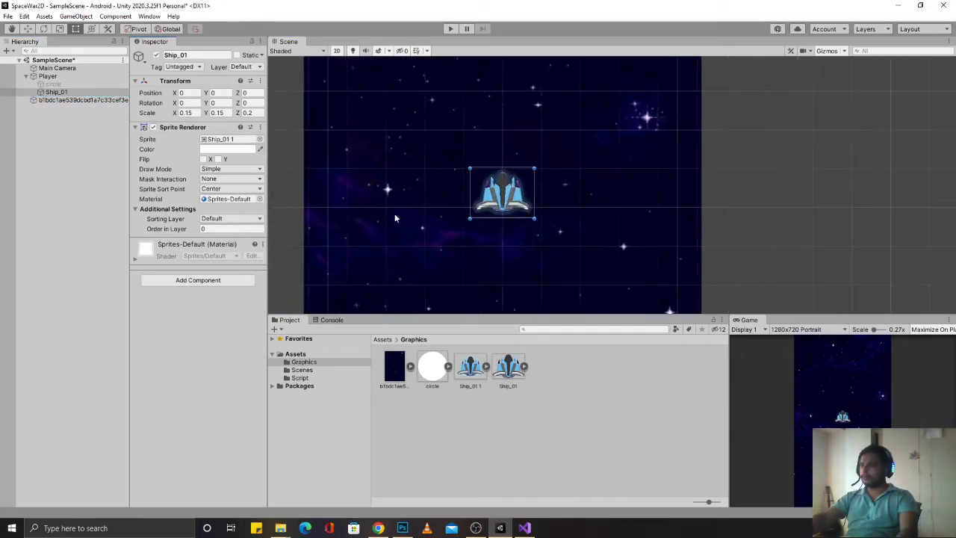
{"action": "scroll", "coordinate": [395, 218], "scroll_direction": "up", "scroll_amount": 2}
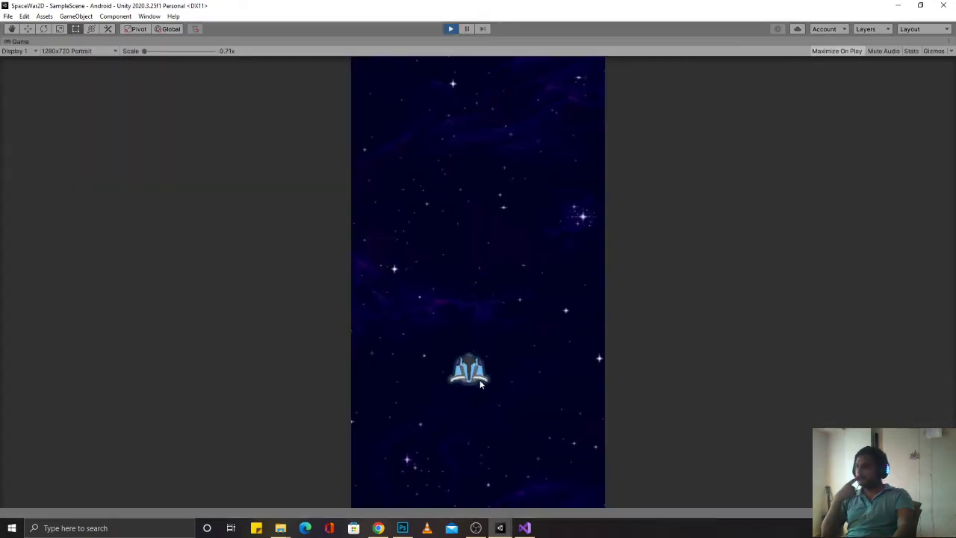
Step: Test-fly the ship sideways and upward in play mode, then stop the game
{"action": "mouse_move", "coordinate": [480, 383]}
{"action": "left_mouse_down"}
{"action": "mouse_move", "coordinate": [480, 406]}
{"action": "mouse_move", "coordinate": [494, 399]}
{"action": "mouse_move", "coordinate": [469, 332]}
{"action": "left_mouse_up"}
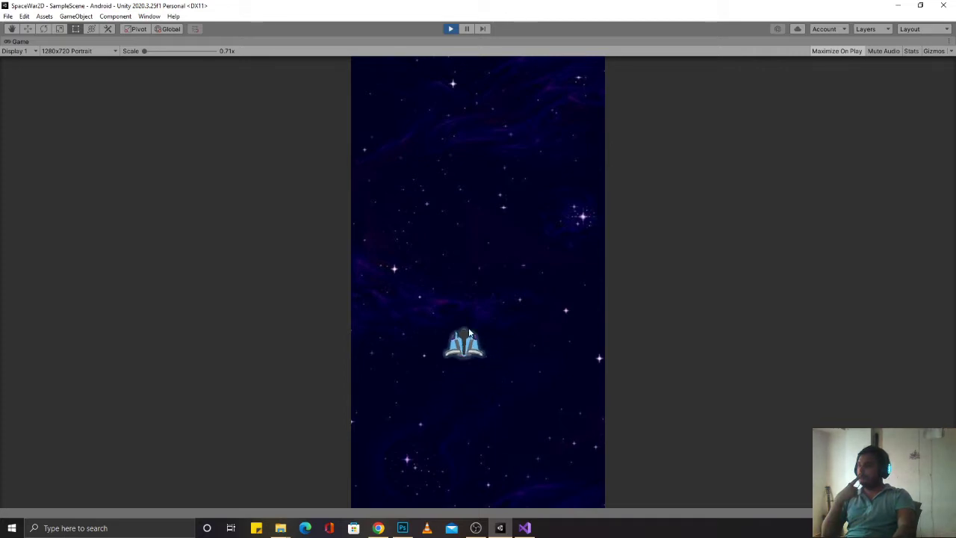
{"action": "left_click_drag", "start_coordinate": [505, 411], "coordinate": [467, 331]}
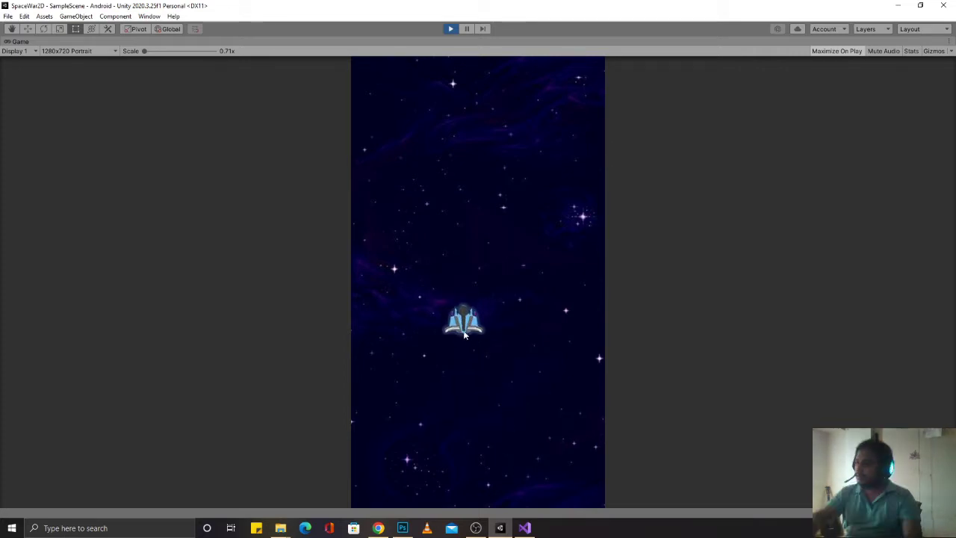
{"action": "key", "text": "ctrl+p"}
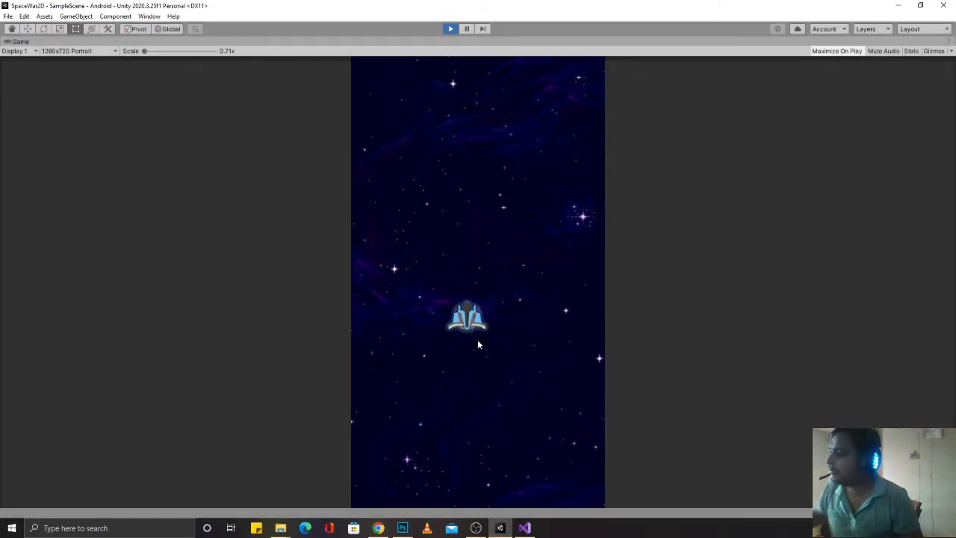
Step: Return to the Chrome search results for 2d space ships
{"action": "left_click", "coordinate": [378, 528]}
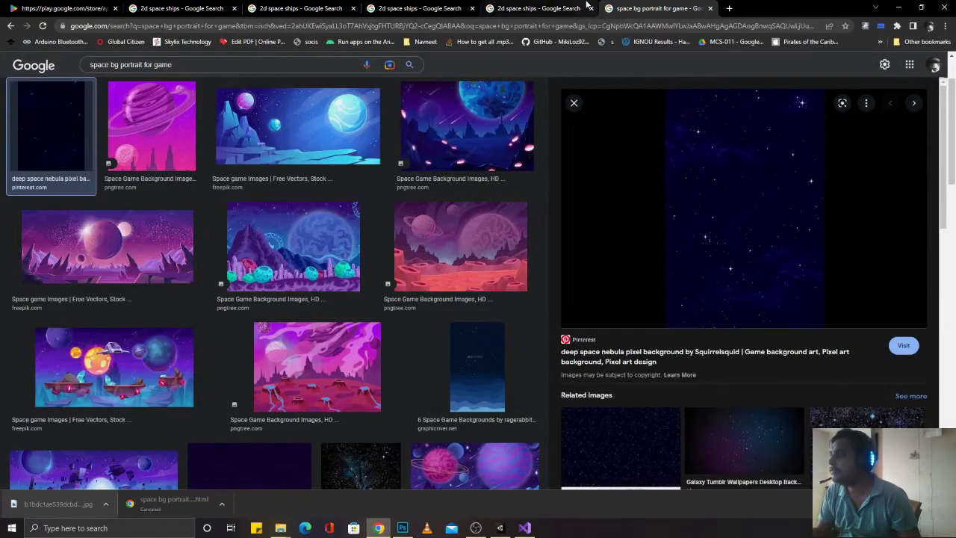
{"action": "left_click", "coordinate": [538, 8]}
{"action": "scroll", "coordinate": [489, 217], "scroll_direction": "down", "scroll_amount": 5}
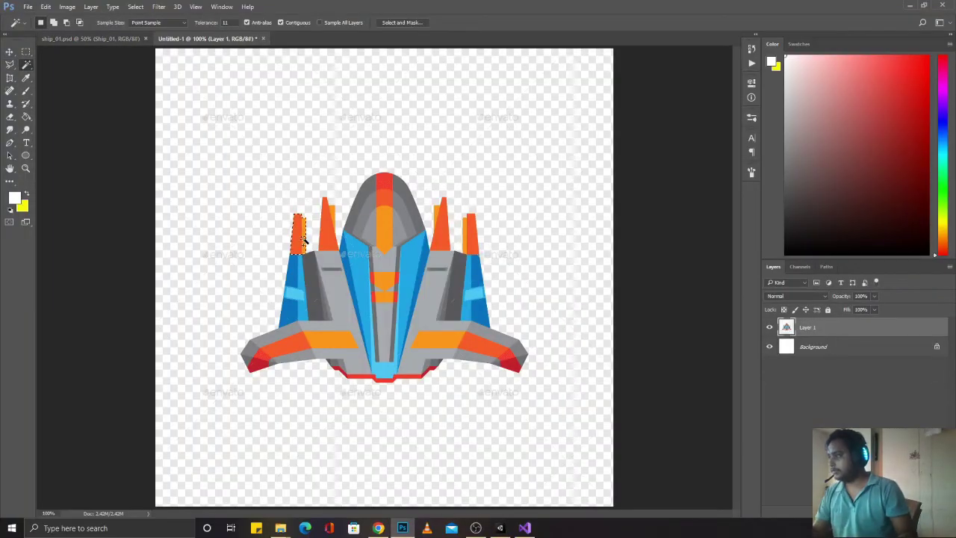
Step: Magic-wand select the whole orange-blue ship, raising tolerance to 51 to catch all panels
{"action": "left_click", "coordinate": [274, 363], "text": "shift"}
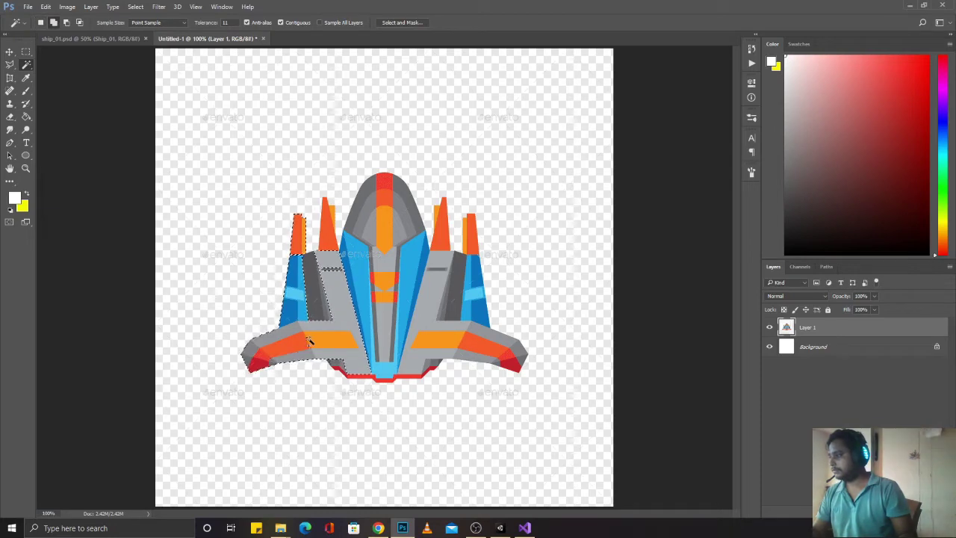
{"action": "left_click", "coordinate": [401, 348], "text": "shift"}
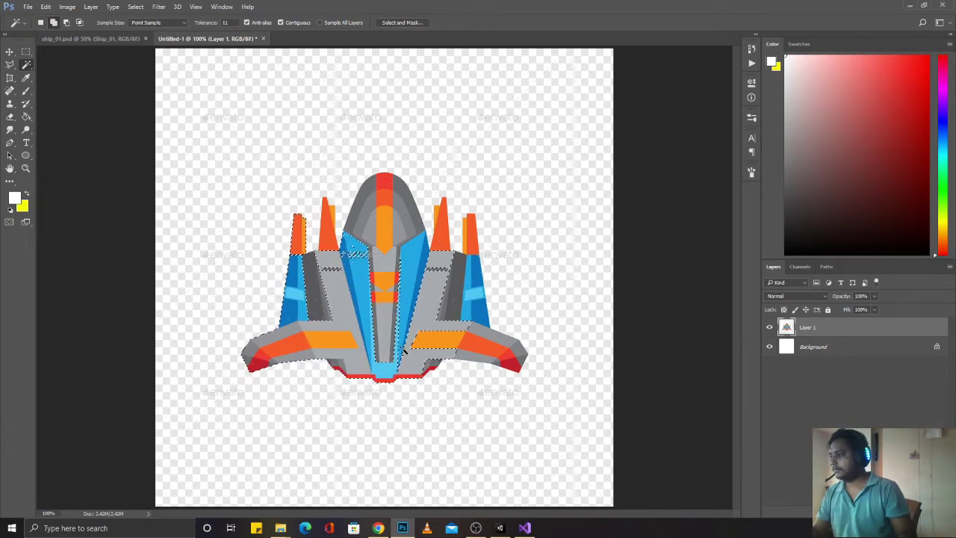
{"action": "left_click", "coordinate": [372, 299], "text": "shift"}
{"action": "key", "text": "ctrl+plus"}
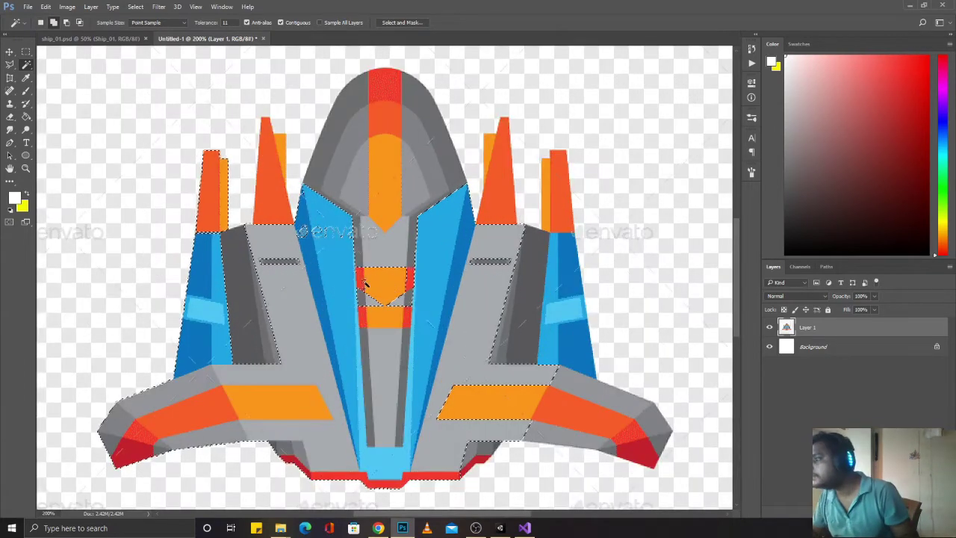
{"action": "left_click", "coordinate": [351, 227], "text": "shift"}
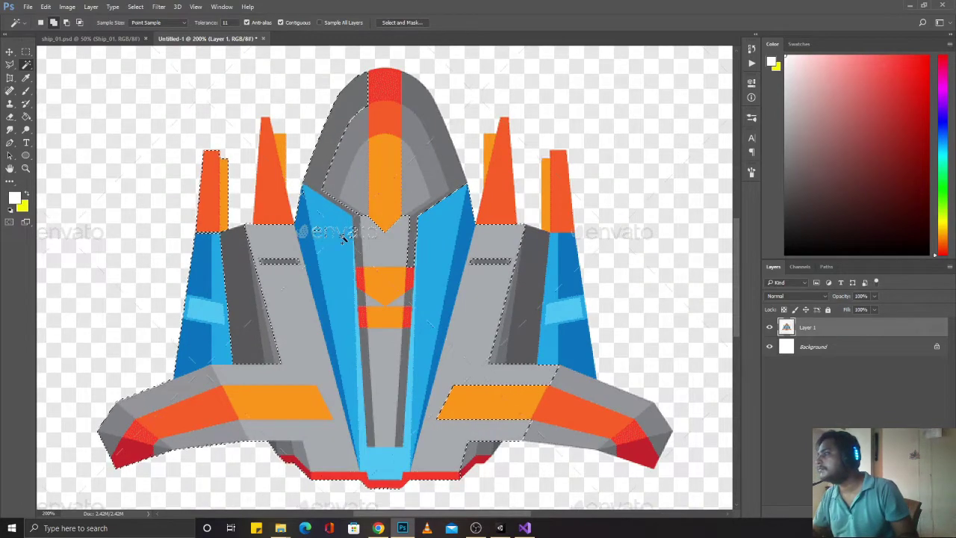
{"action": "type", "text": "51"}
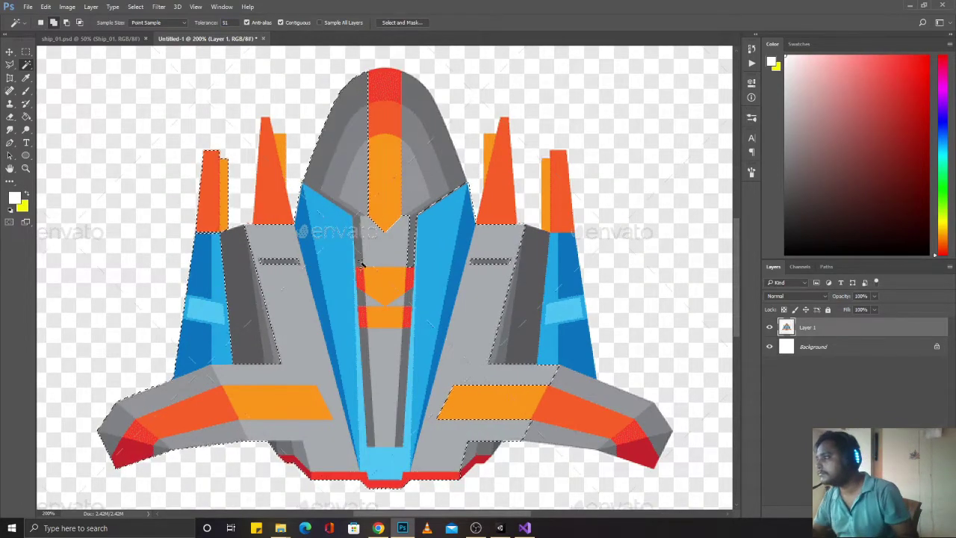
{"action": "left_click", "coordinate": [489, 265], "text": "shift"}
{"action": "left_click", "coordinate": [485, 404], "text": "shift"}
{"action": "left_click", "coordinate": [483, 457], "text": "shift"}
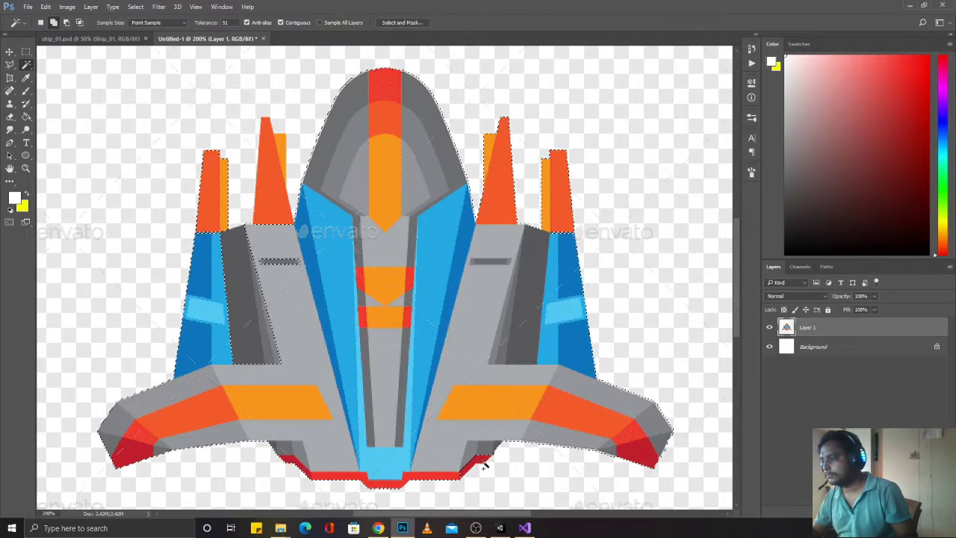
{"action": "left_click", "coordinate": [277, 140], "text": "shift"}
{"action": "left_click", "coordinate": [288, 270], "text": "shift"}
Step: Copy the selected ship onto two new layers and hide all but the top copy
{"action": "key", "text": "ctrl+j"}
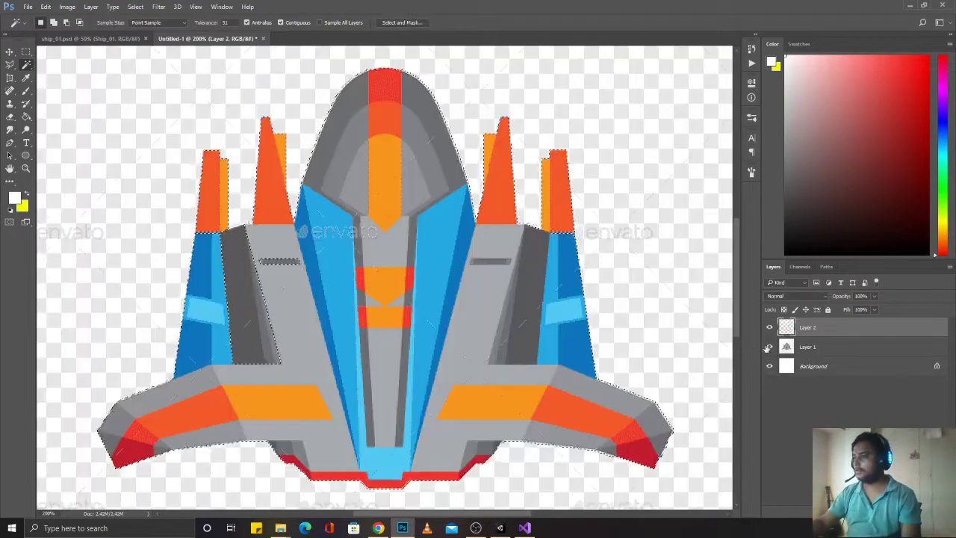
{"action": "key", "text": "ctrl+j"}
{"action": "left_click", "coordinate": [769, 366]}
{"action": "left_click", "coordinate": [770, 327]}
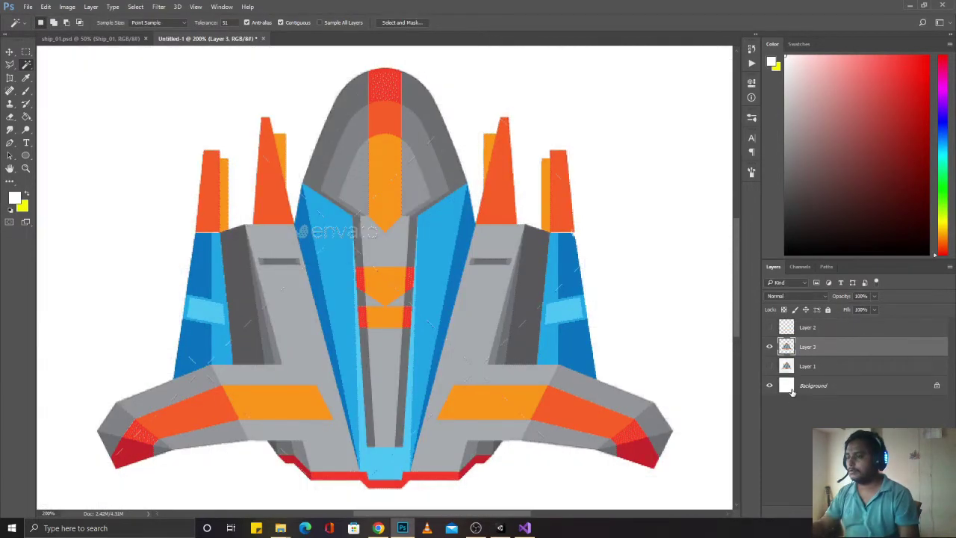
{"action": "key", "text": "ctrl+minus"}
{"action": "key", "text": "ctrl+minus"}
{"action": "key", "text": "ctrl+plus"}
{"action": "key", "text": "ctrl+plus"}
Step: Lasso the envato watermark area and sample a light blue from the ship
{"action": "key", "text": "l"}
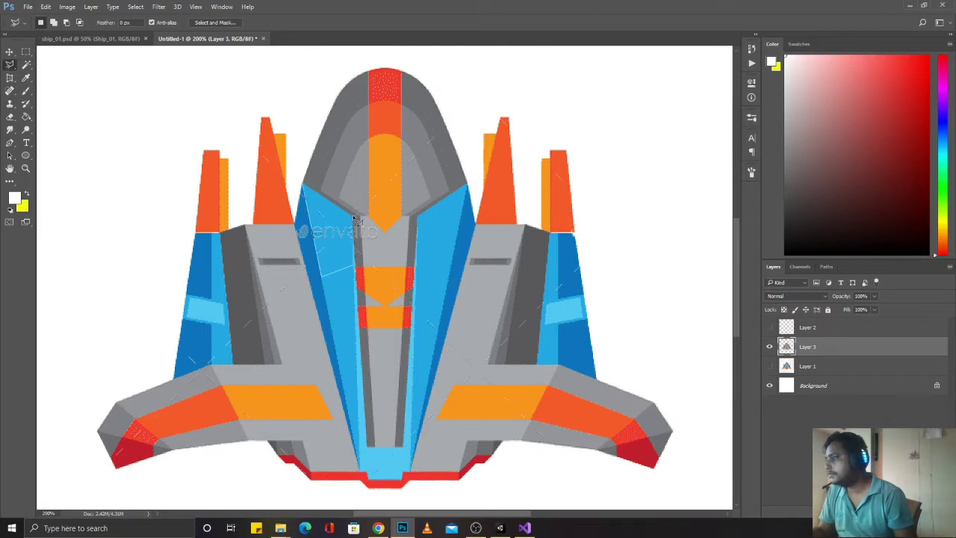
{"action": "left_click", "coordinate": [14, 197]}
{"action": "left_click", "coordinate": [621, 251]}
{"action": "left_click", "coordinate": [796, 239]}
{"action": "key", "text": "b"}
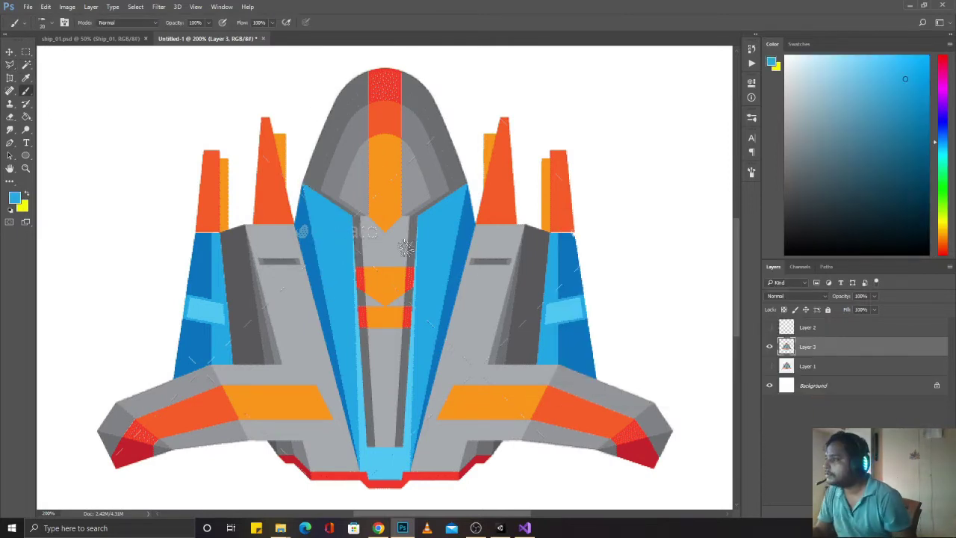
{"action": "key", "text": "l"}
Step: Fill the watermark area with a light grey sampled from the ship body, then deselect for brush touch-ups
{"action": "left_click", "coordinate": [14, 197]}
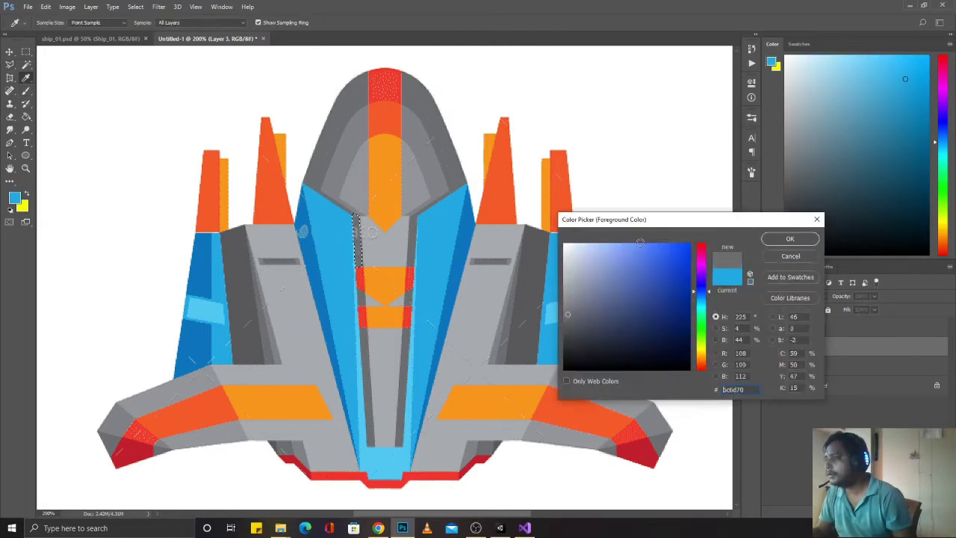
{"action": "left_click", "coordinate": [366, 247]}
{"action": "key", "text": "Return"}
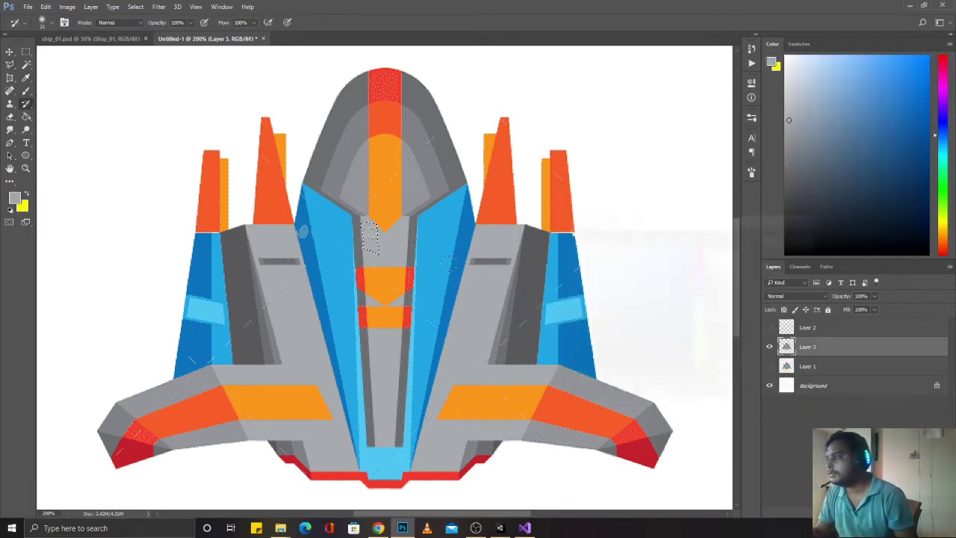
{"action": "left_click", "coordinate": [14, 198]}
{"action": "left_click", "coordinate": [427, 245]}
{"action": "key", "text": "Return"}
{"action": "key", "text": "alt+BackSpace"}
{"action": "key", "text": "ctrl+d"}
{"action": "key", "text": "b"}
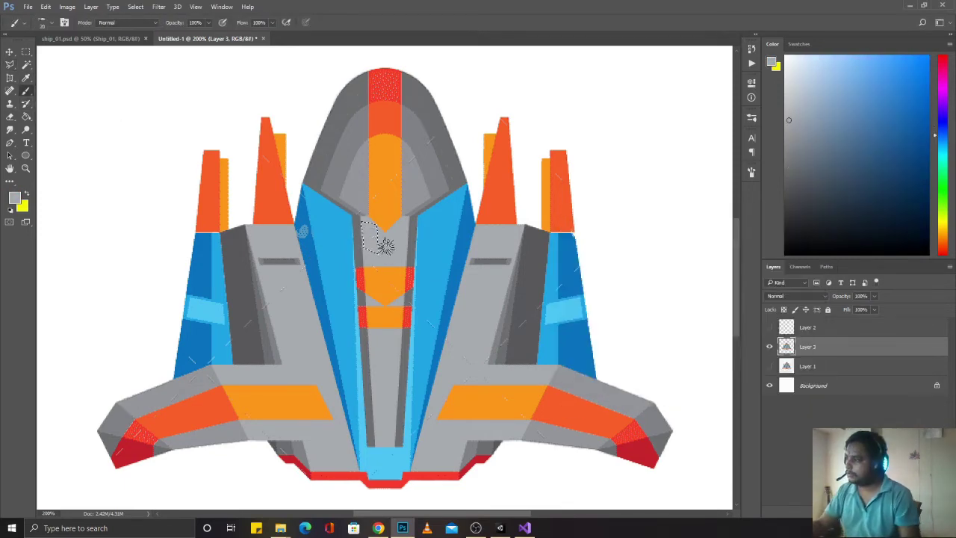
{"action": "scroll", "coordinate": [324, 155], "scroll_direction": "down", "scroll_amount": 5}
{"action": "scroll", "coordinate": [458, 229], "scroll_direction": "up", "scroll_amount": 7}
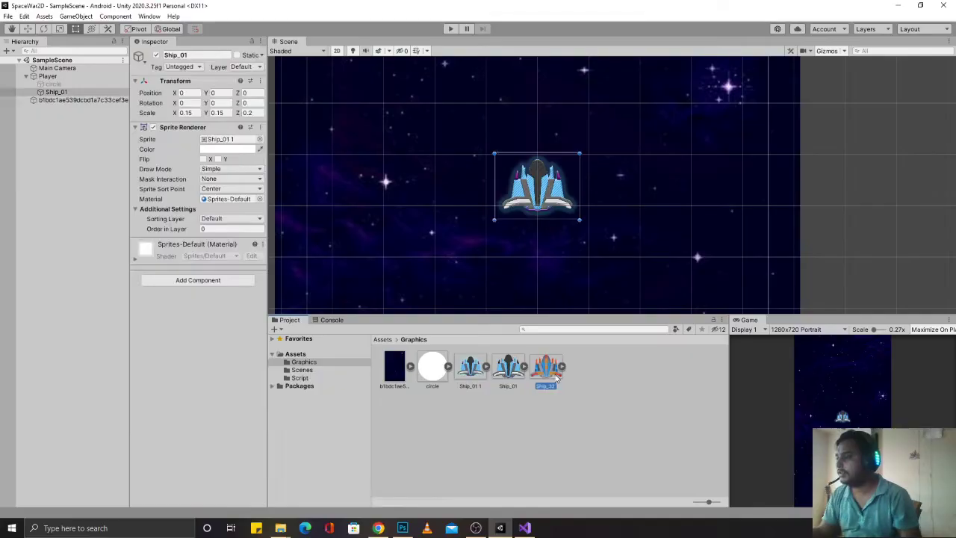
Step: Give the Ship_32 image an Android override with Max Size 1024
{"action": "left_click", "coordinate": [553, 377]}
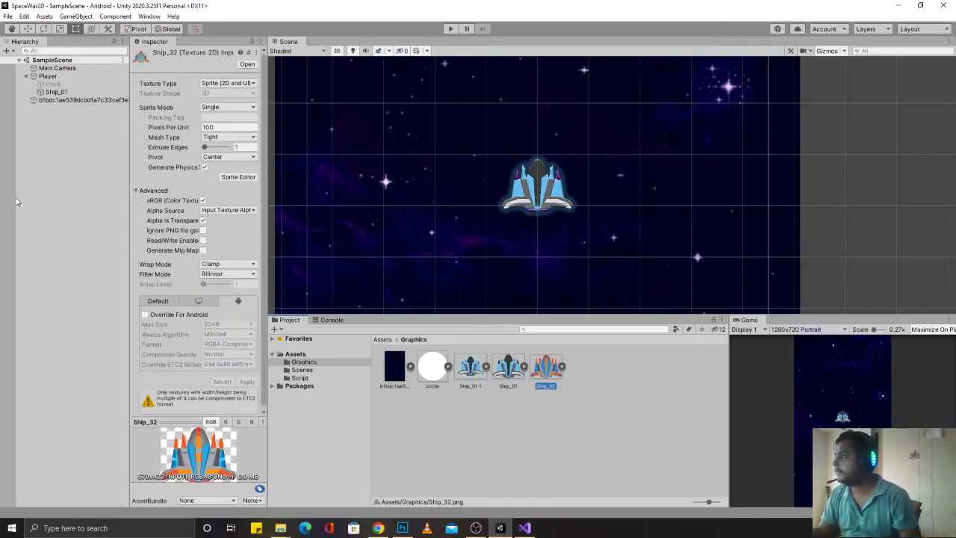
{"action": "left_click", "coordinate": [145, 314]}
{"action": "left_click", "coordinate": [227, 324]}
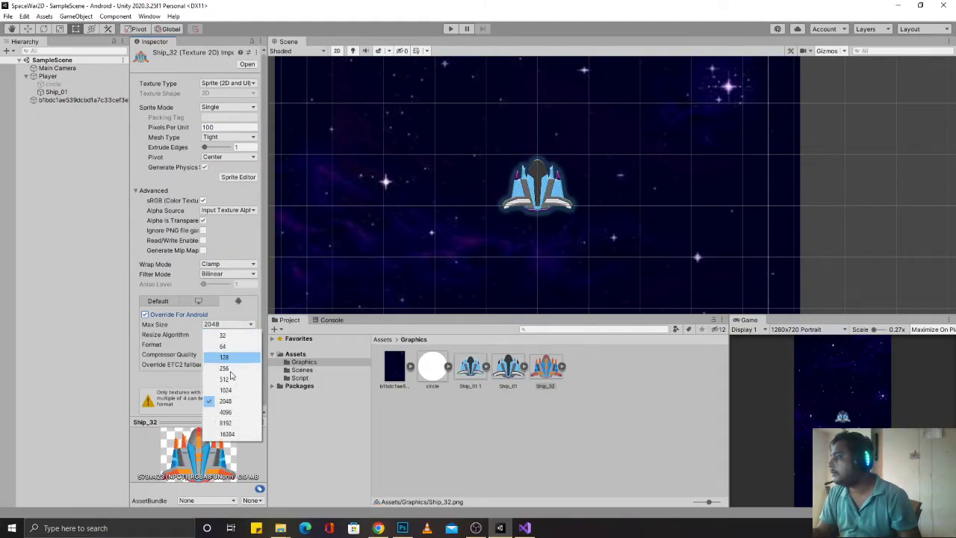
{"action": "left_click", "coordinate": [238, 389]}
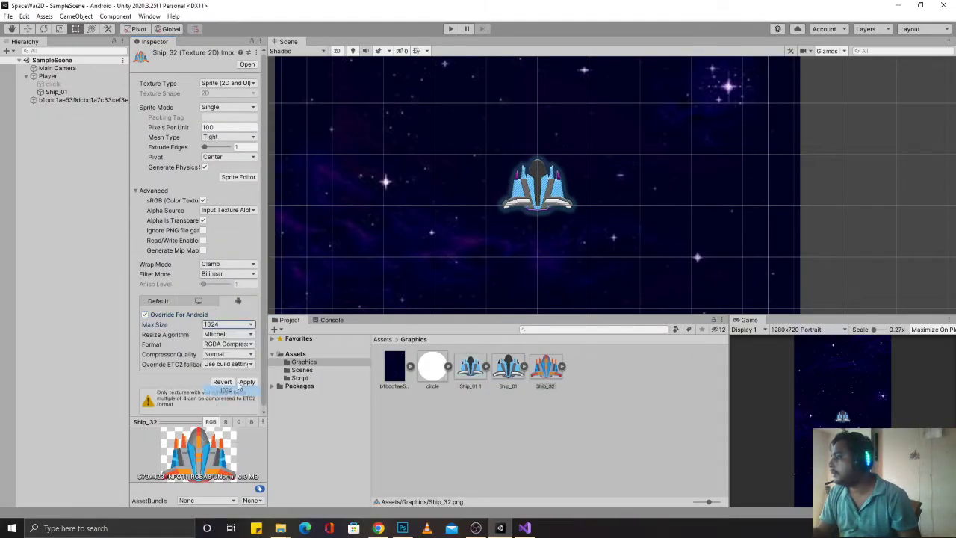
Step: Apply the import settings, set Ship_32's pivot in the Sprite Editor, and place it under Player
{"action": "left_click", "coordinate": [238, 177]}
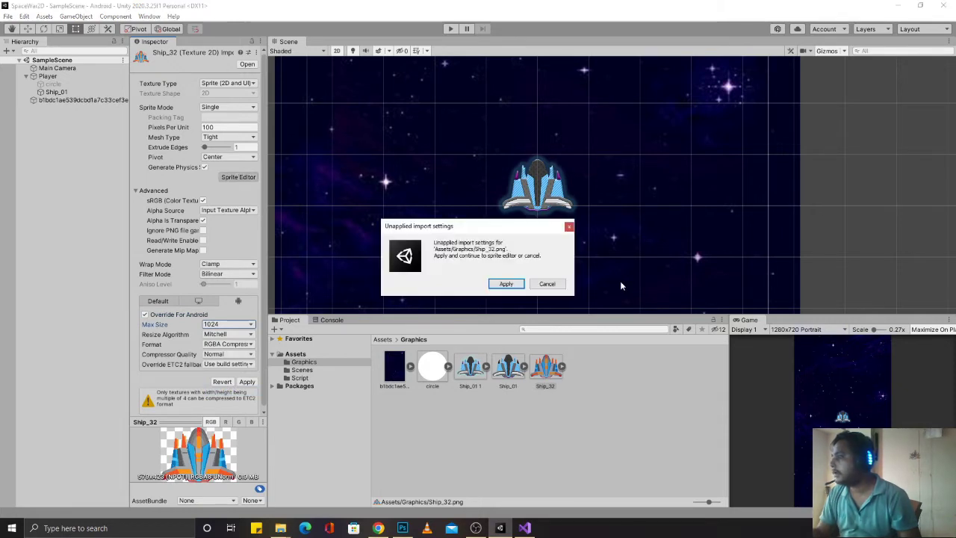
{"action": "left_click", "coordinate": [508, 284]}
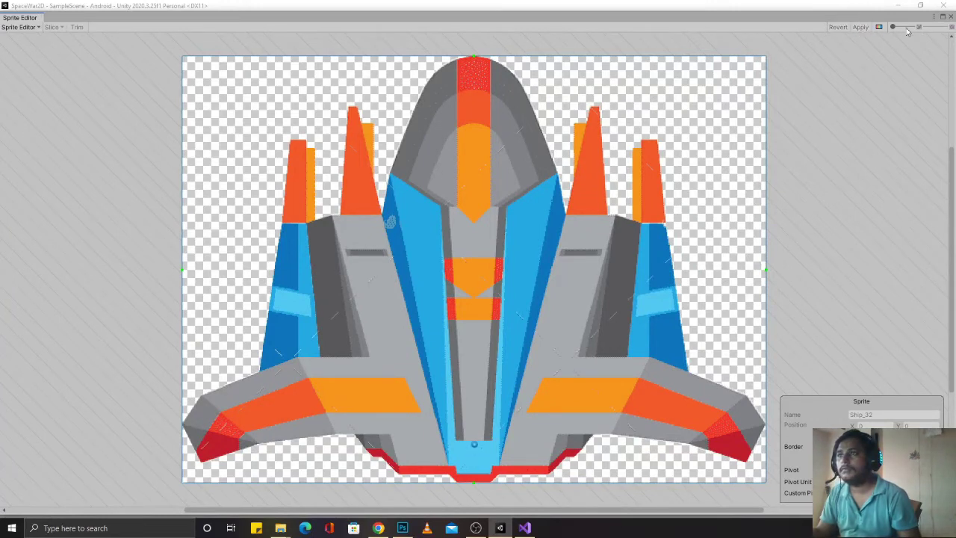
{"action": "left_click", "coordinate": [951, 16]}
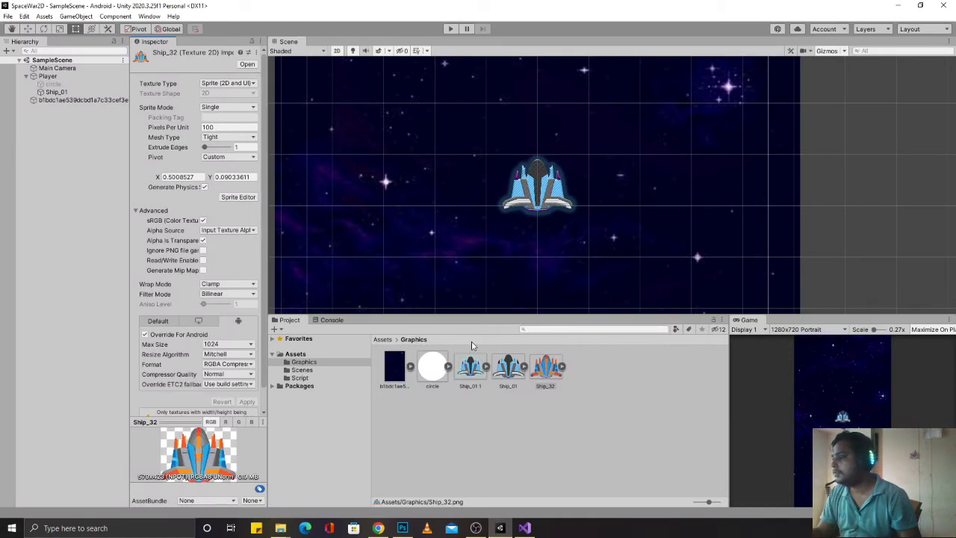
{"action": "left_click_drag", "start_coordinate": [532, 366], "coordinate": [117, 75]}
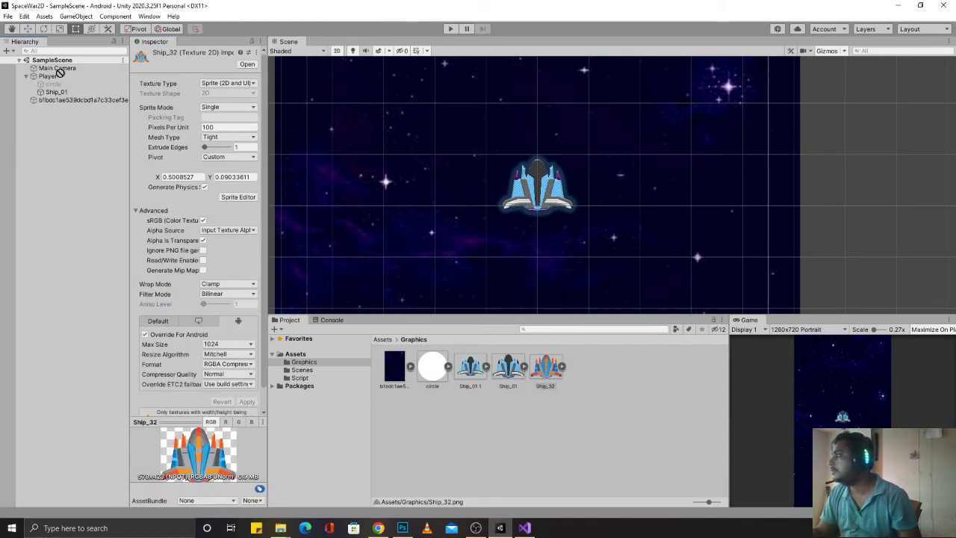
{"action": "left_click_drag", "start_coordinate": [60, 73], "coordinate": [56, 77]}
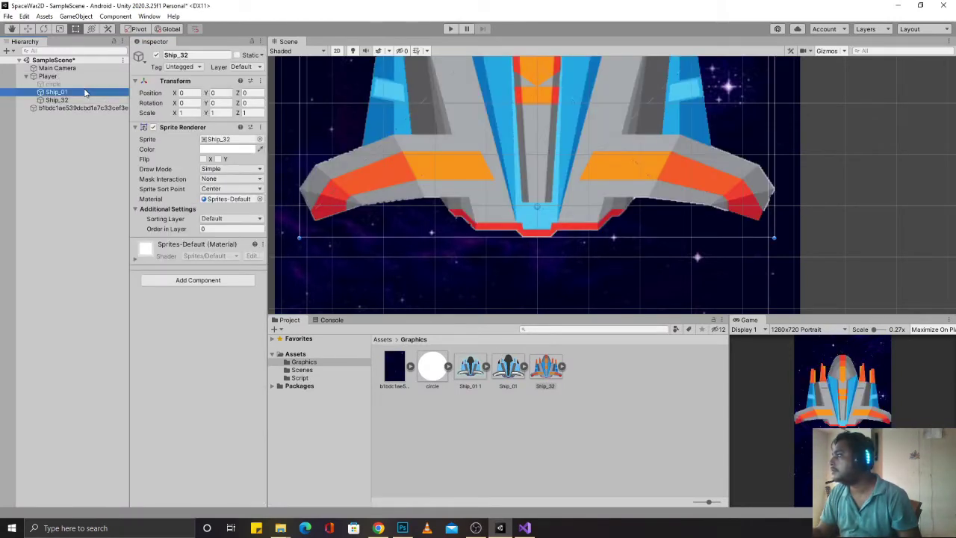
Step: Set Ship_32's Transform Scale X, Y and Z to 0.15
{"action": "left_click", "coordinate": [187, 112]}
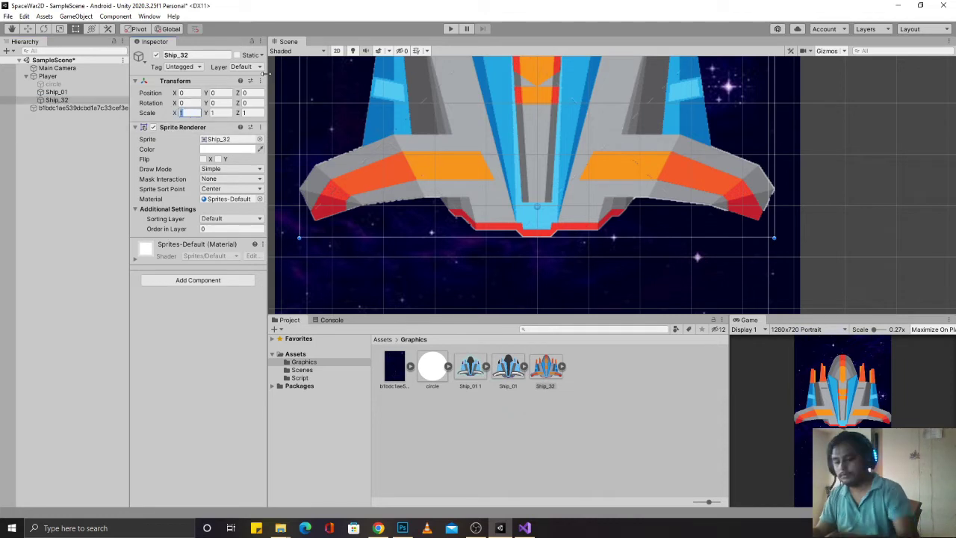
{"action": "type", "text": "0.15"}
{"action": "key", "text": "Tab"}
{"action": "type", "text": "0.1"}
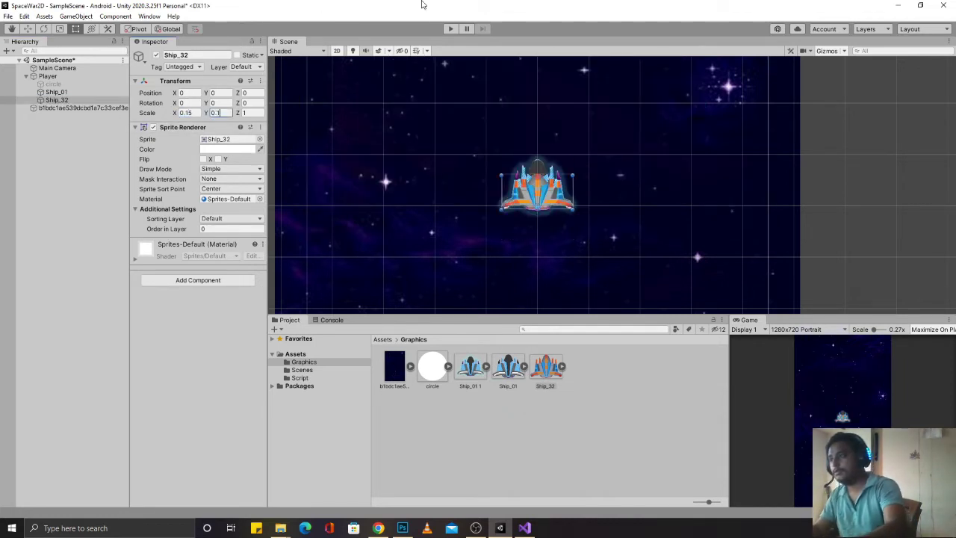
{"action": "type", "text": "5"}
{"action": "key", "text": "Tab"}
{"action": "type", "text": "0."}
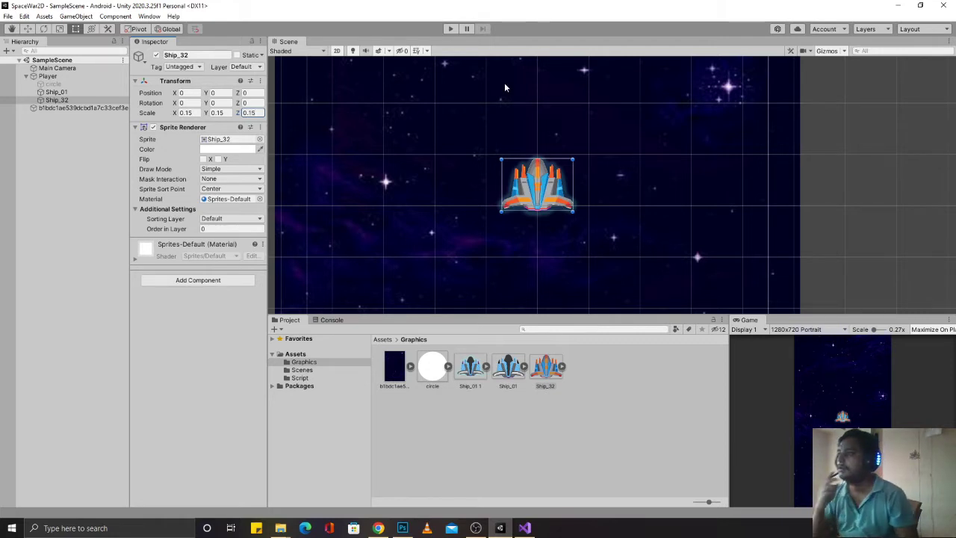
Step: Fly the player ship to the lower middle in play mode, then stop the game
{"action": "left_click", "coordinate": [450, 29]}
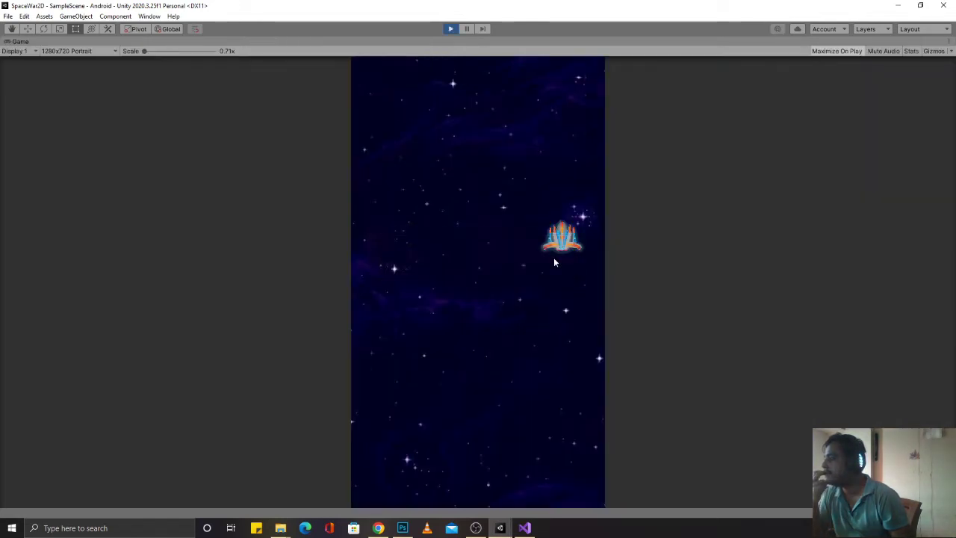
{"action": "mouse_move", "coordinate": [554, 262]}
{"action": "left_mouse_down"}
{"action": "mouse_move", "coordinate": [493, 370]}
{"action": "mouse_move", "coordinate": [504, 374]}
{"action": "left_mouse_up"}
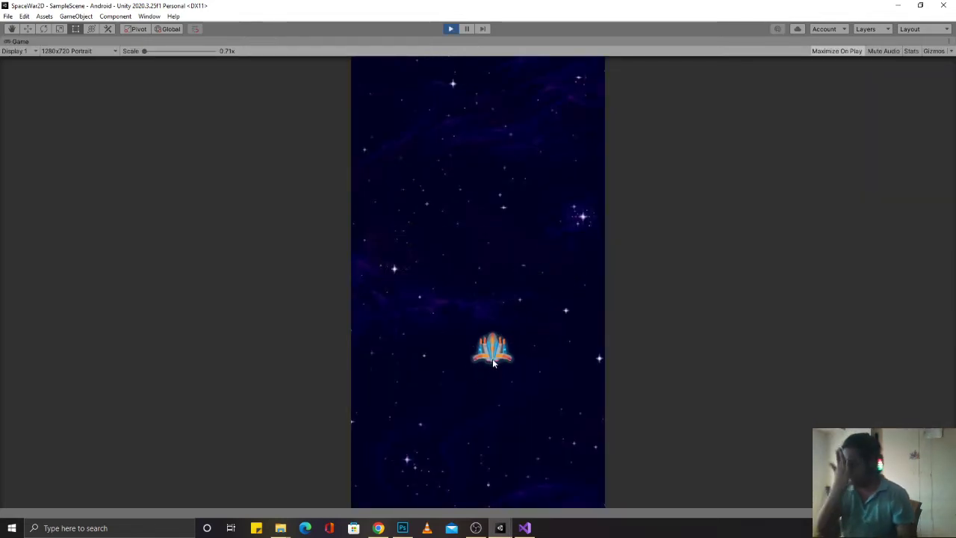
{"action": "key", "text": "ctrl+p"}
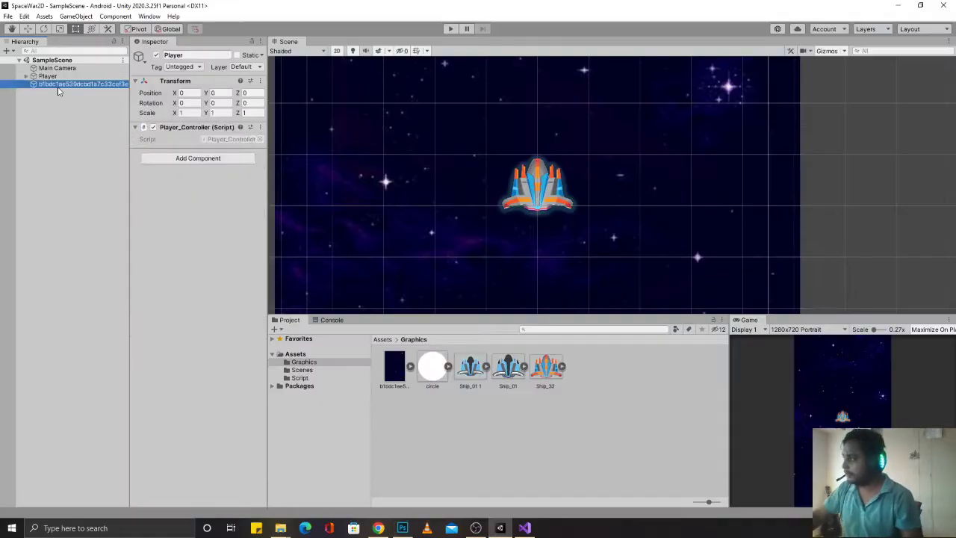
Step: Select the starfield background to rename it Bg, then browse the Scripts, Scenes and Graphics folders
{"action": "left_click", "coordinate": [57, 85]}
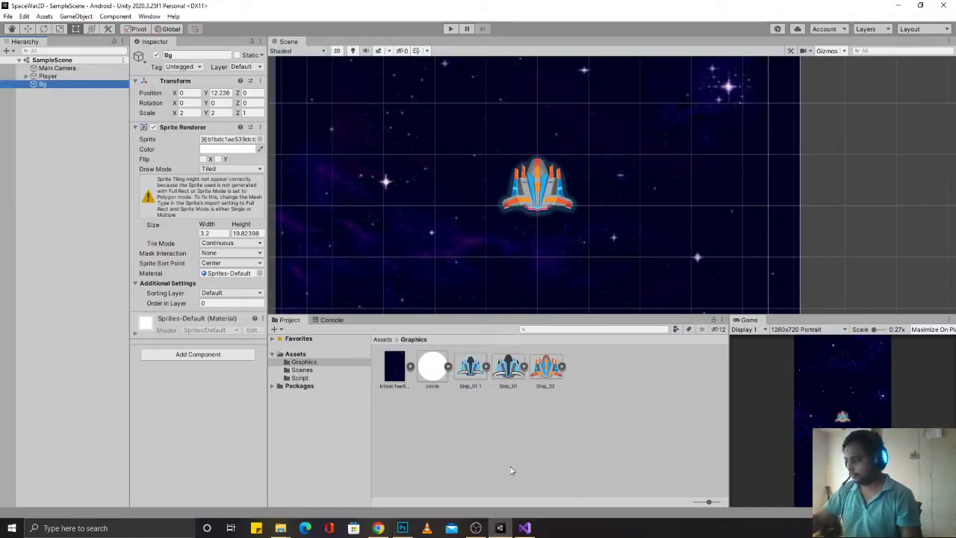
{"action": "left_click", "coordinate": [319, 381]}
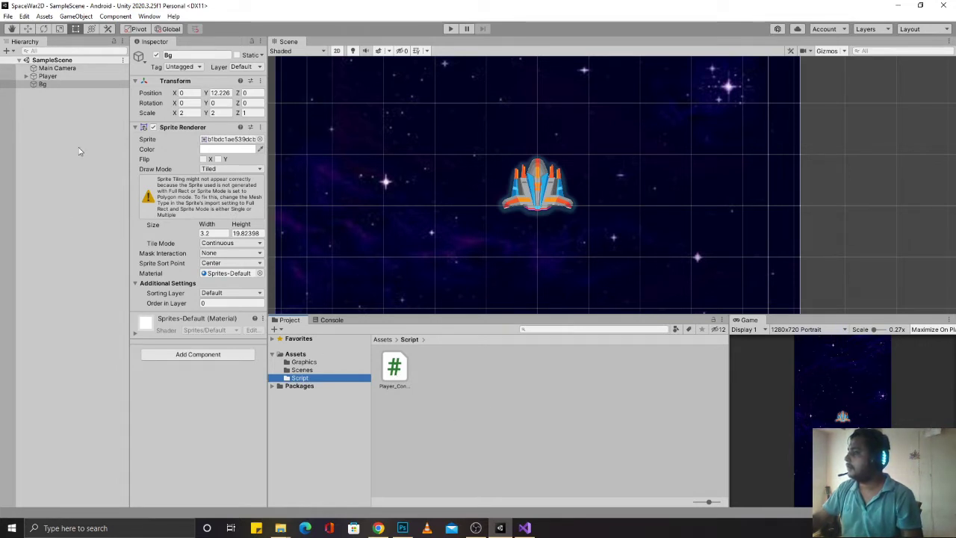
{"action": "left_click", "coordinate": [301, 369]}
{"action": "left_click", "coordinate": [302, 362]}
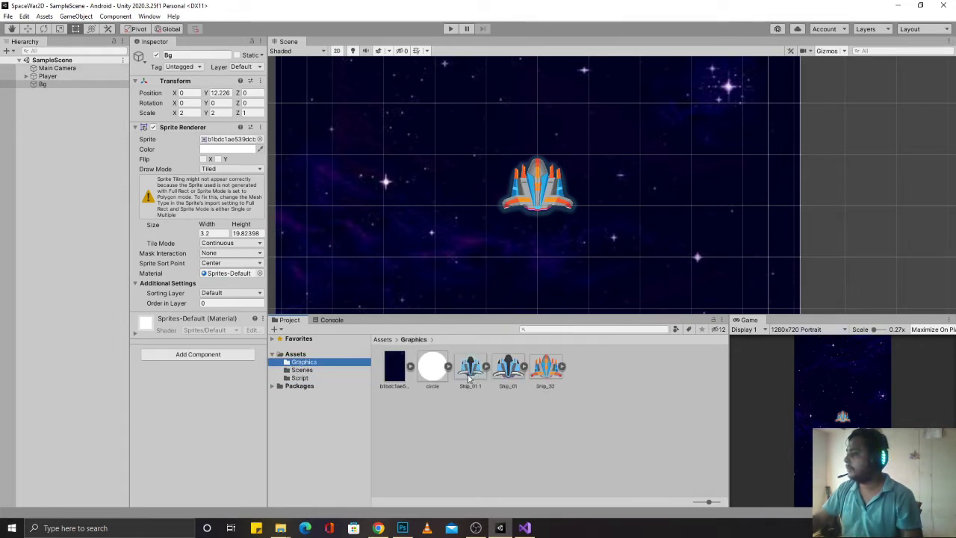
{"action": "left_click_drag", "start_coordinate": [431, 366], "coordinate": [207, 305]}
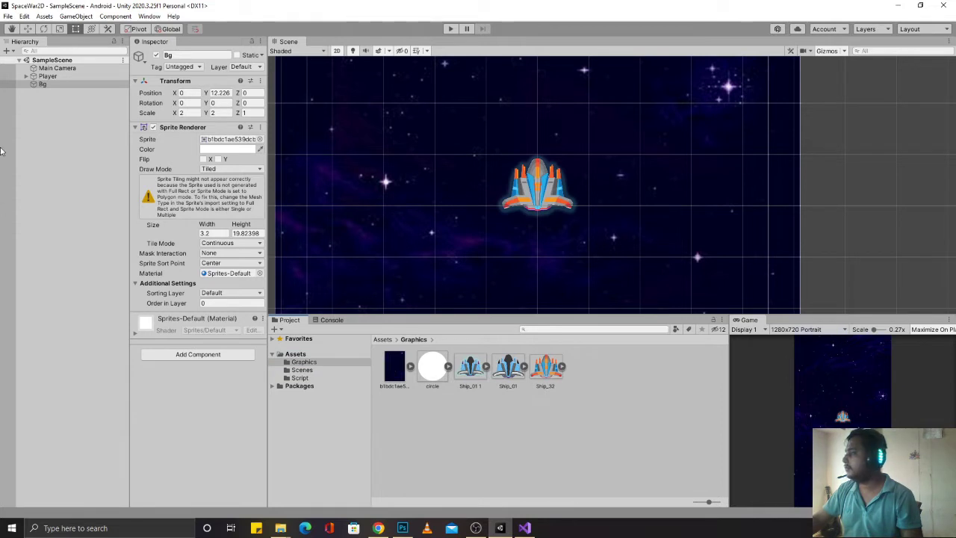
Step: Create an empty GameObject named Bullet and reset its Transform to the origin
{"action": "right_click", "coordinate": [53, 150]}
{"action": "left_click", "coordinate": [87, 268]}
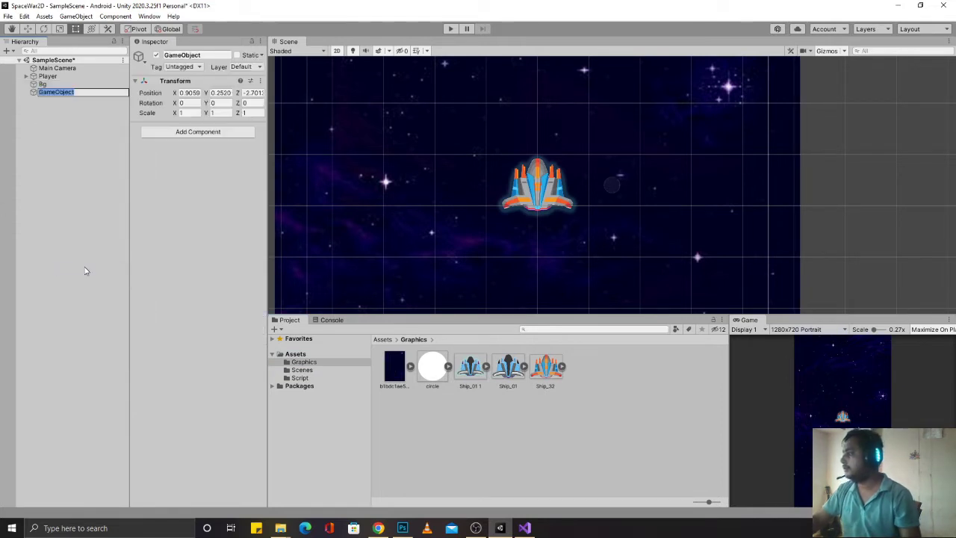
{"action": "type", "text": "Bullet"}
{"action": "key", "text": "Return"}
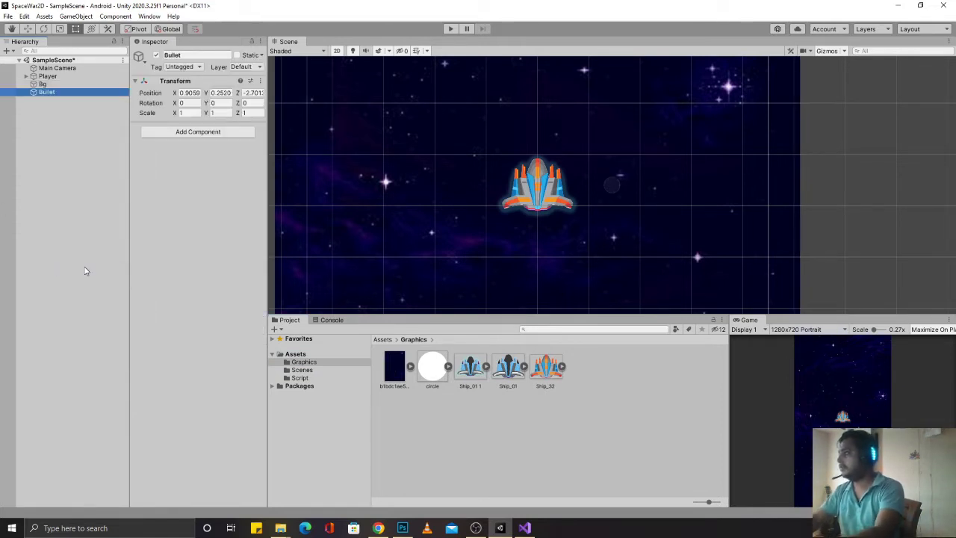
{"action": "left_click", "coordinate": [258, 81]}
{"action": "left_click", "coordinate": [292, 88]}
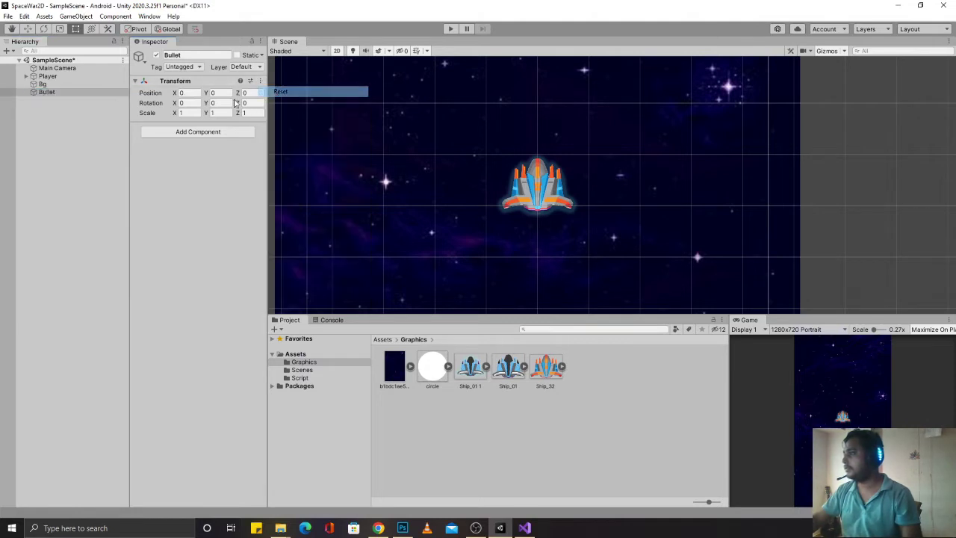
{"action": "left_click", "coordinate": [49, 94]}
Step: Hide the Player ship and drag the circle sprite in as a child of Bullet
{"action": "left_click", "coordinate": [47, 76]}
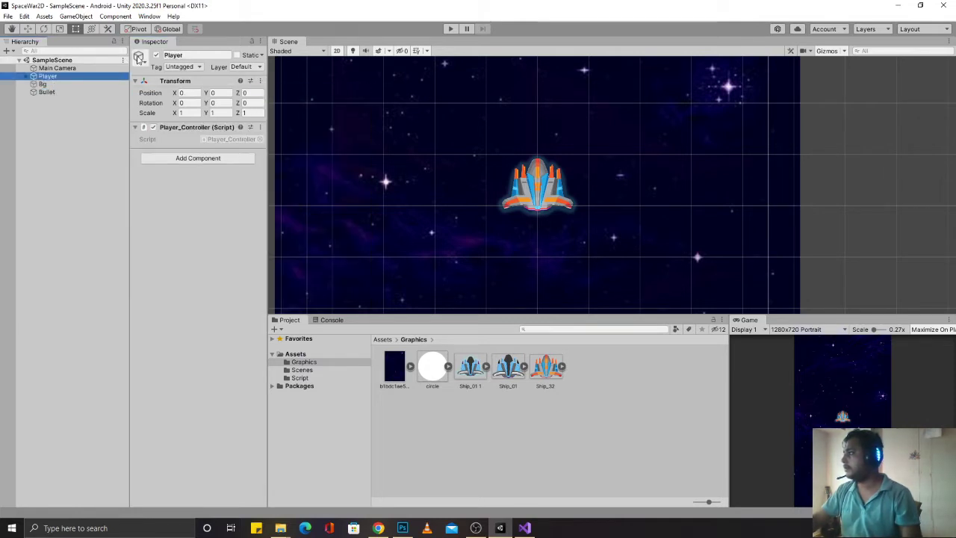
{"action": "left_click", "coordinate": [157, 60]}
{"action": "left_click", "coordinate": [156, 56]}
{"action": "left_click", "coordinate": [60, 92]}
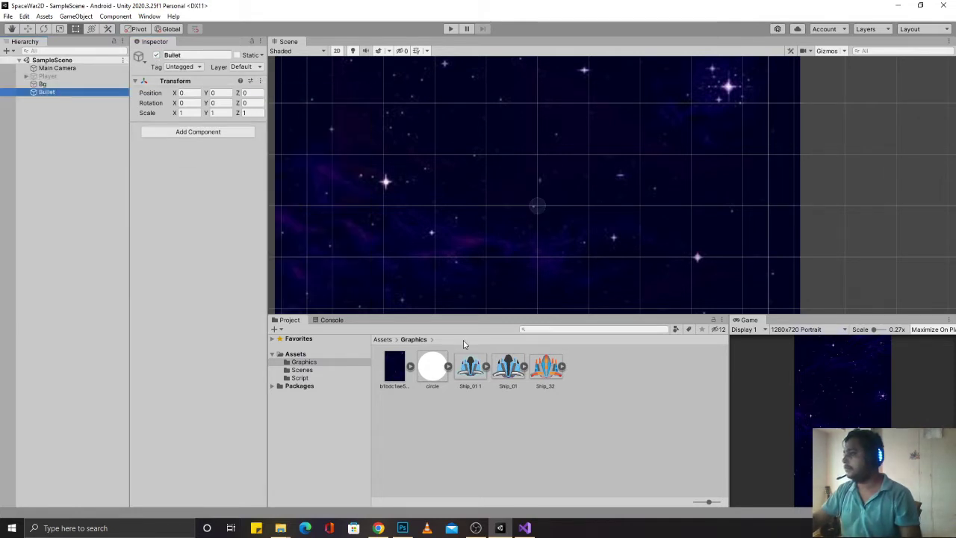
{"action": "left_click_drag", "start_coordinate": [423, 365], "coordinate": [41, 91]}
Step: Set the circle's order in layer and scale its X and Y to 0.05
{"action": "left_click", "coordinate": [210, 230]}
{"action": "type", "text": "1"}
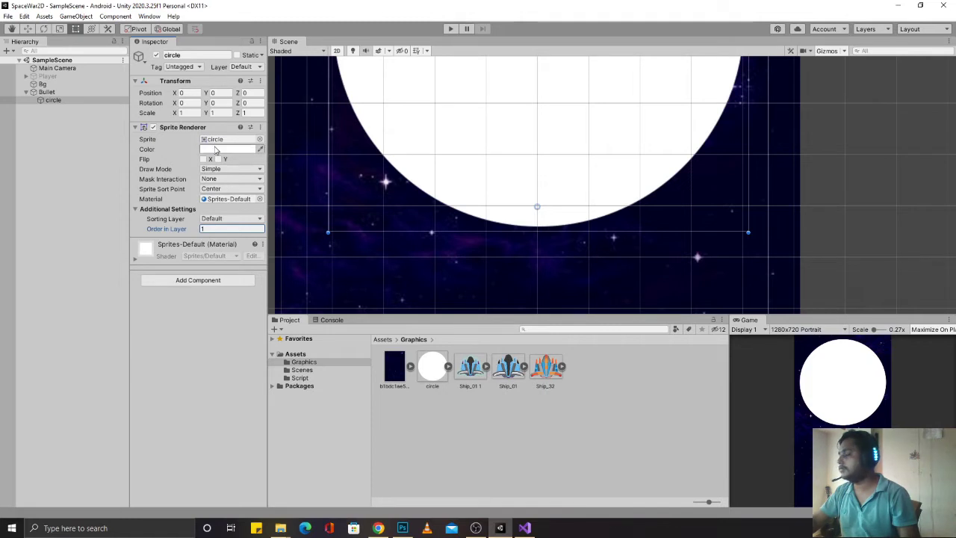
{"action": "left_click", "coordinate": [188, 114]}
{"action": "type", "text": "0.0"}
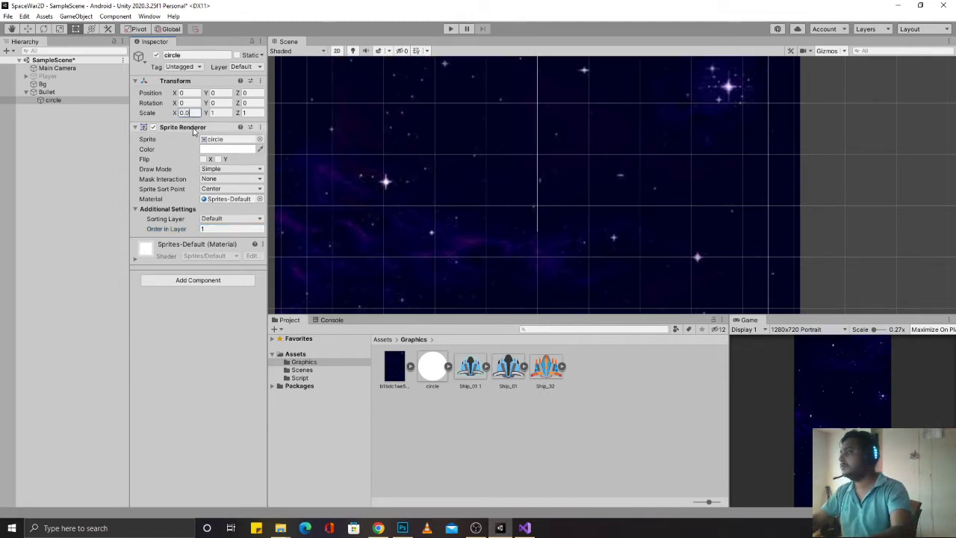
{"action": "type", "text": "5"}
{"action": "key", "text": "Tab"}
{"action": "type", "text": "0.05"}
{"action": "key", "text": "Tab"}
{"action": "type", "text": "0.05"}
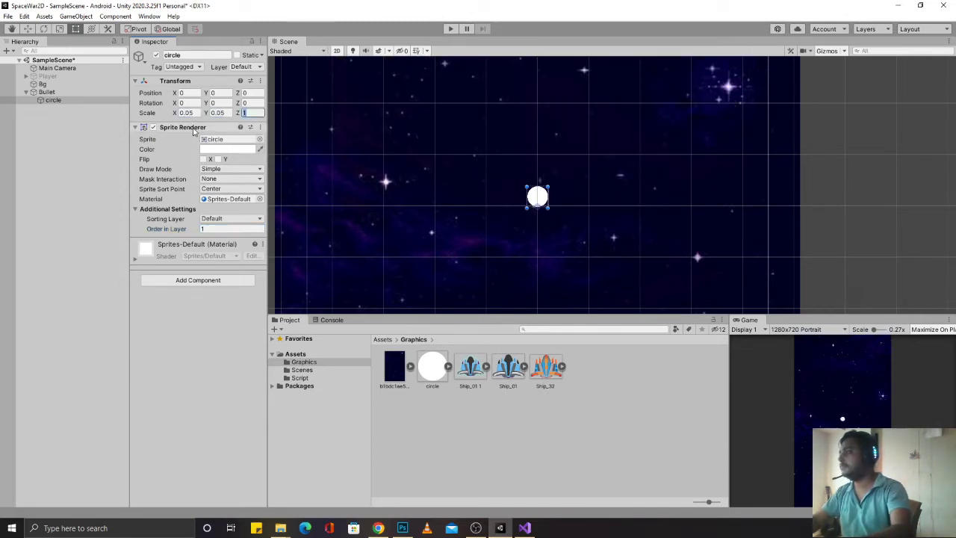
Step: Show the Player ship again and move the Bullet up above the ship
{"action": "left_click", "coordinate": [47, 76]}
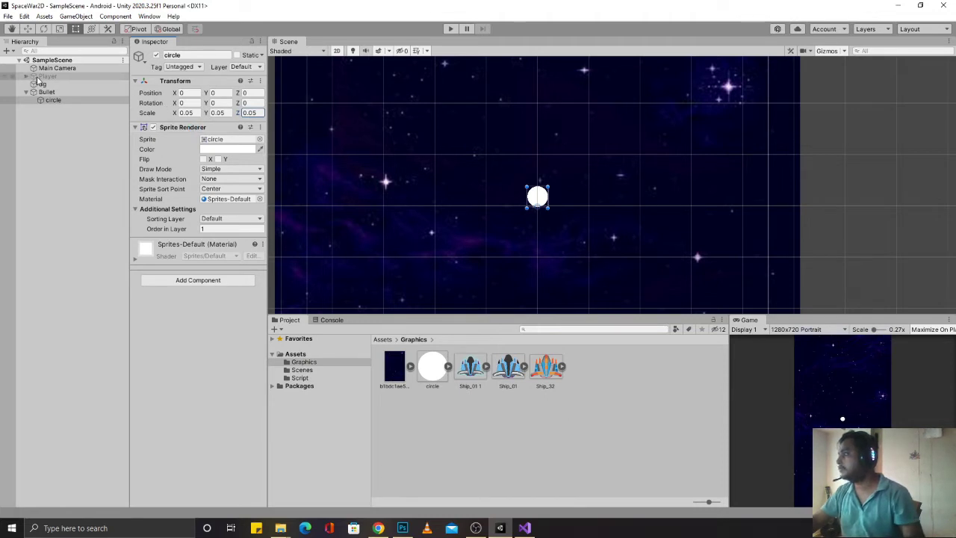
{"action": "left_click", "coordinate": [156, 55]}
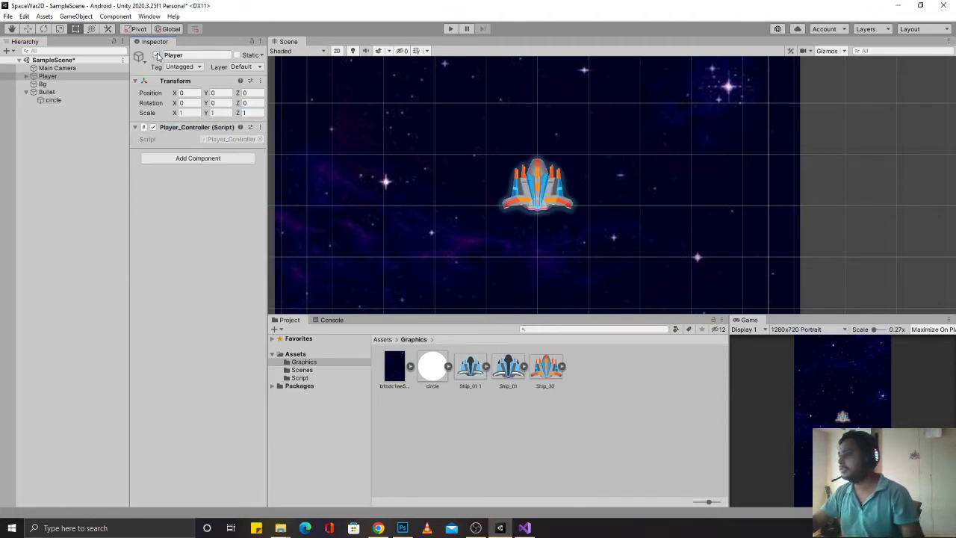
{"action": "left_click", "coordinate": [53, 100]}
{"action": "left_click", "coordinate": [46, 92]}
{"action": "key", "text": "w"}
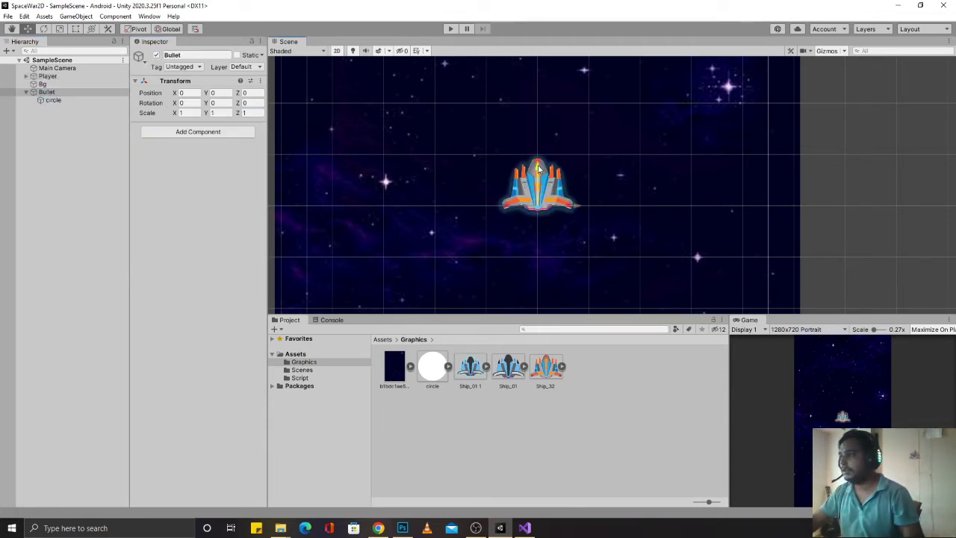
{"action": "left_click_drag", "start_coordinate": [534, 170], "coordinate": [523, 116]}
Step: Shrink the circle's scale to 0.02 and start editing Bullet's Y position
{"action": "left_click", "coordinate": [69, 102]}
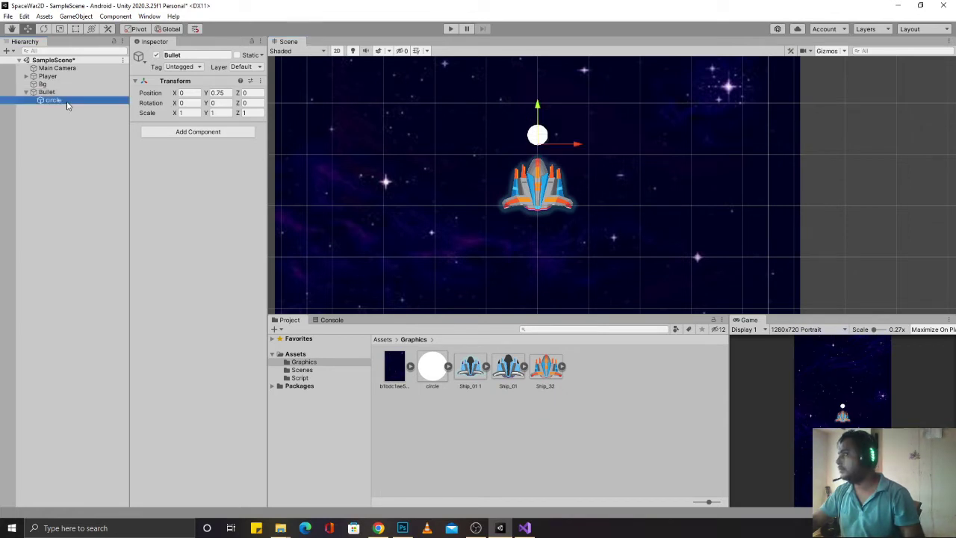
{"action": "left_click", "coordinate": [186, 113]}
{"action": "type", "text": "0.02"}
{"action": "key", "text": "Tab"}
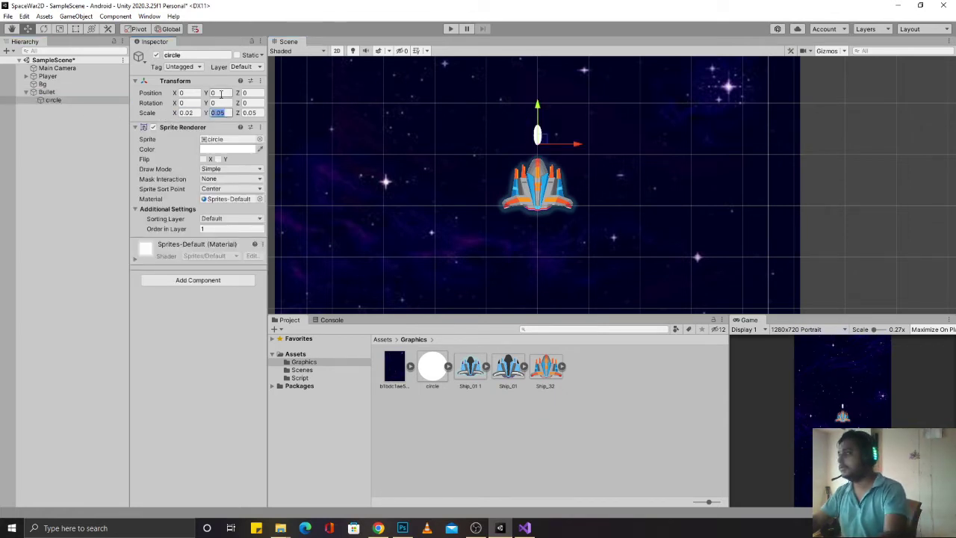
{"action": "type", "text": "22"}
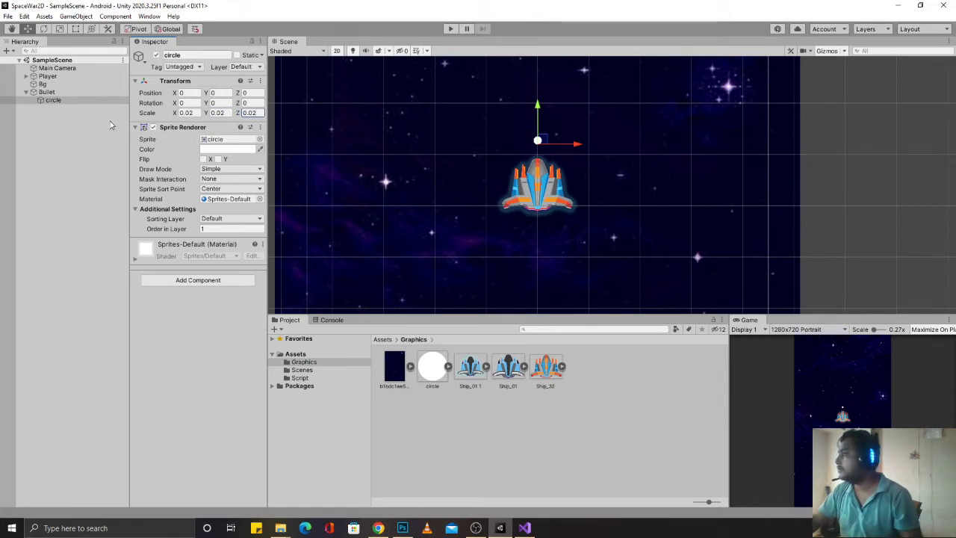
{"action": "left_click", "coordinate": [60, 92]}
{"action": "left_click", "coordinate": [62, 100]}
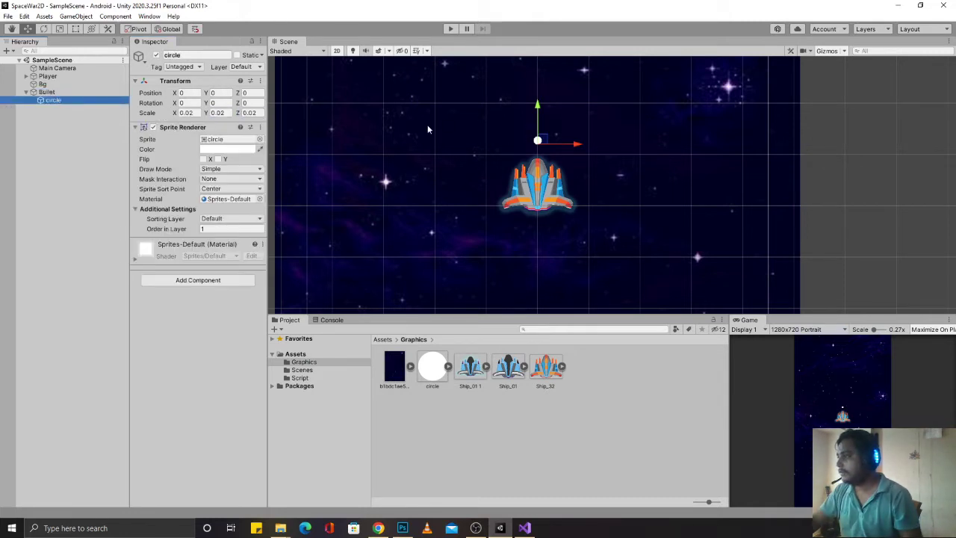
{"action": "left_click", "coordinate": [92, 92]}
{"action": "left_click", "coordinate": [227, 92]}
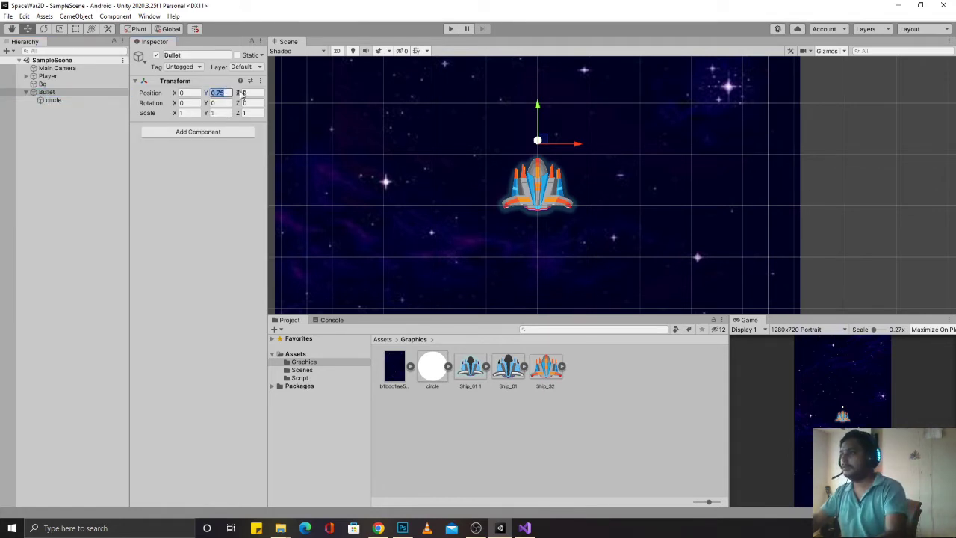
Step: Set Bullet's Y position to 0, then add an empty child named Ships under Player
{"action": "type", "text": "0"}
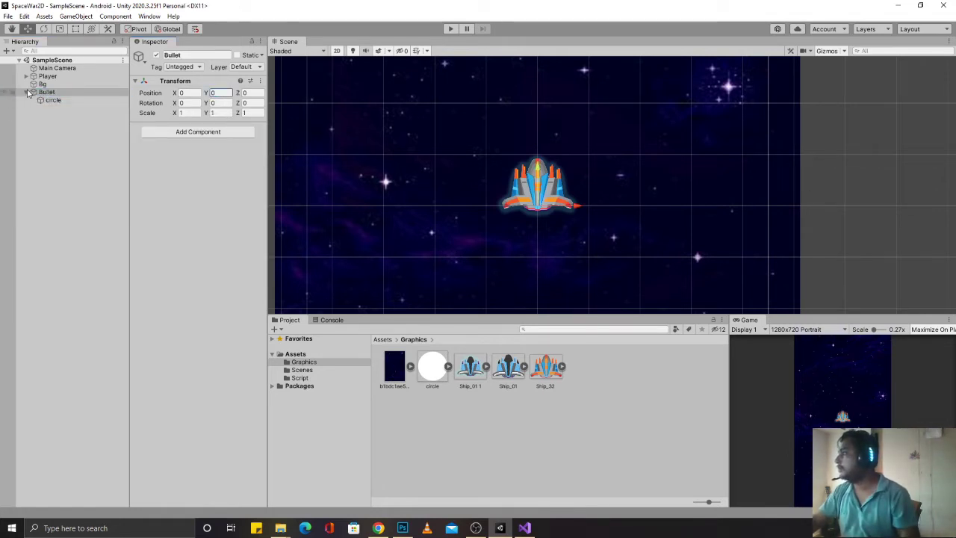
{"action": "left_click_drag", "start_coordinate": [41, 91], "coordinate": [36, 77]}
{"action": "right_click", "coordinate": [36, 77]}
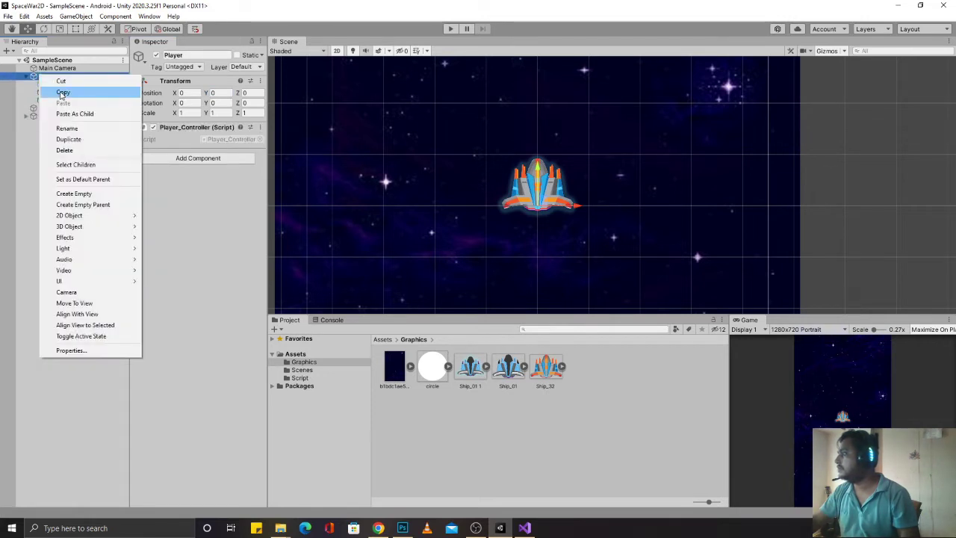
{"action": "left_click", "coordinate": [83, 194]}
{"action": "type", "text": "Ships"}
{"action": "key", "text": "Return"}
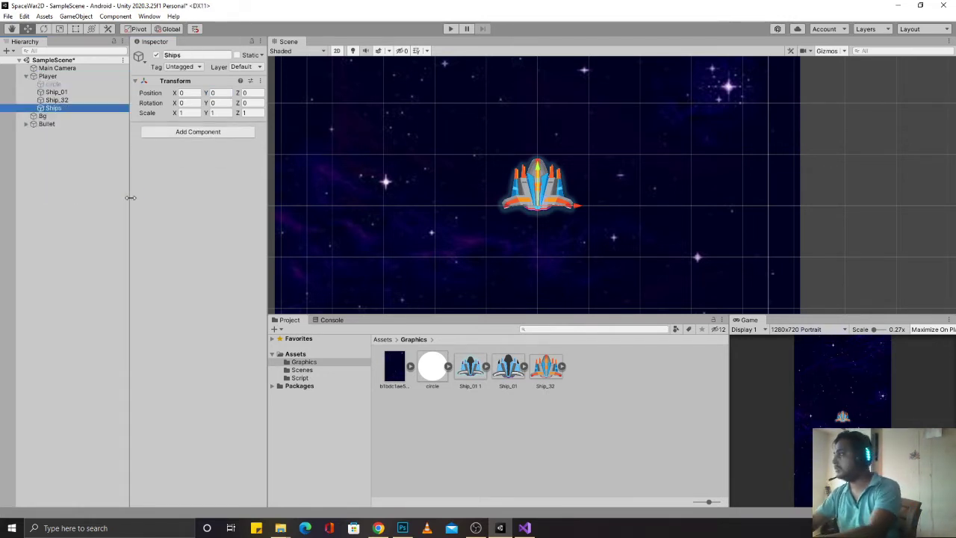
Step: Move Ship_01 and Ship_32 into the Ships group and collapse it
{"action": "left_click", "coordinate": [56, 92]}
{"action": "left_click", "coordinate": [57, 100]}
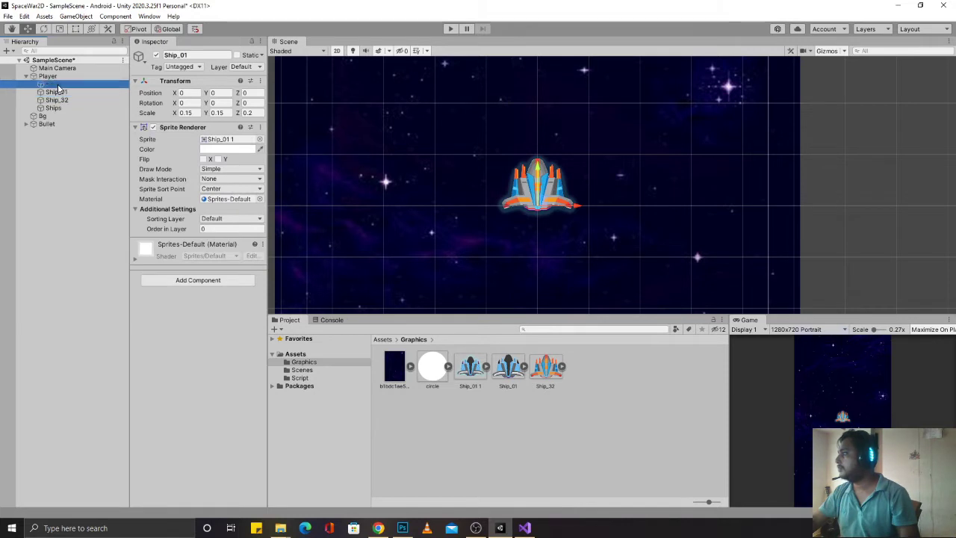
{"action": "left_click", "coordinate": [56, 92], "text": "ctrl"}
{"action": "left_click_drag", "start_coordinate": [57, 100], "coordinate": [61, 108]}
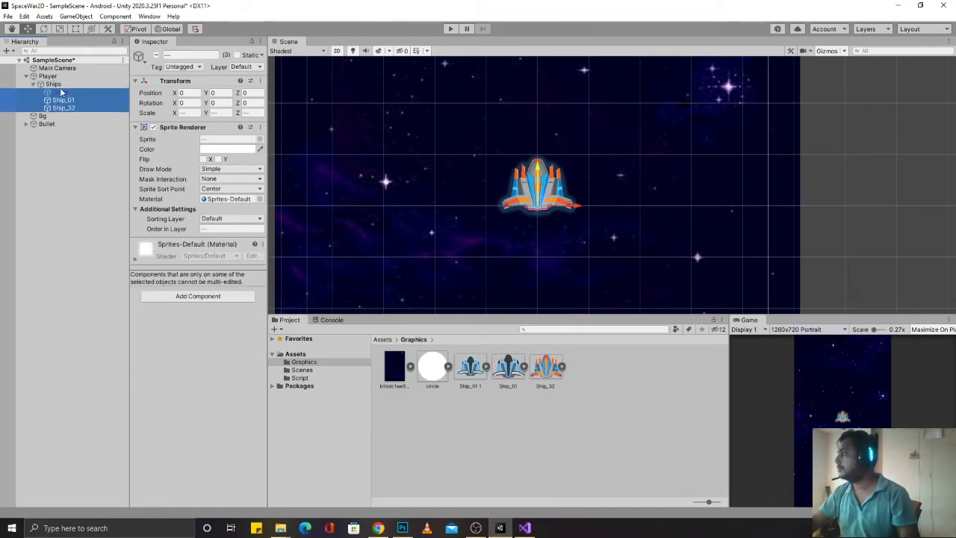
{"action": "left_click", "coordinate": [48, 76]}
{"action": "left_click", "coordinate": [54, 84]}
{"action": "key", "text": "Left"}
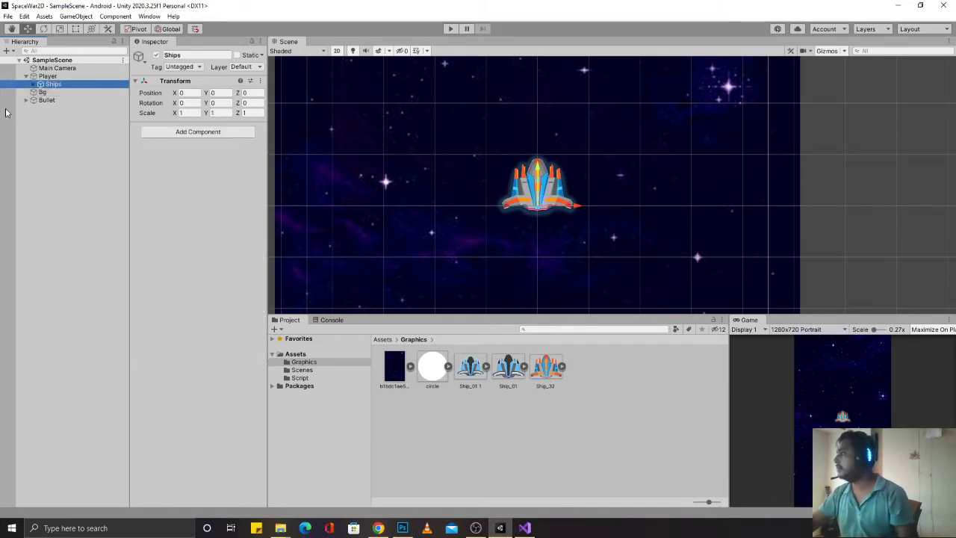
Step: Add another empty child named Positions under Player
{"action": "left_click", "coordinate": [48, 76]}
{"action": "right_click", "coordinate": [47, 76]}
{"action": "left_click", "coordinate": [89, 194]}
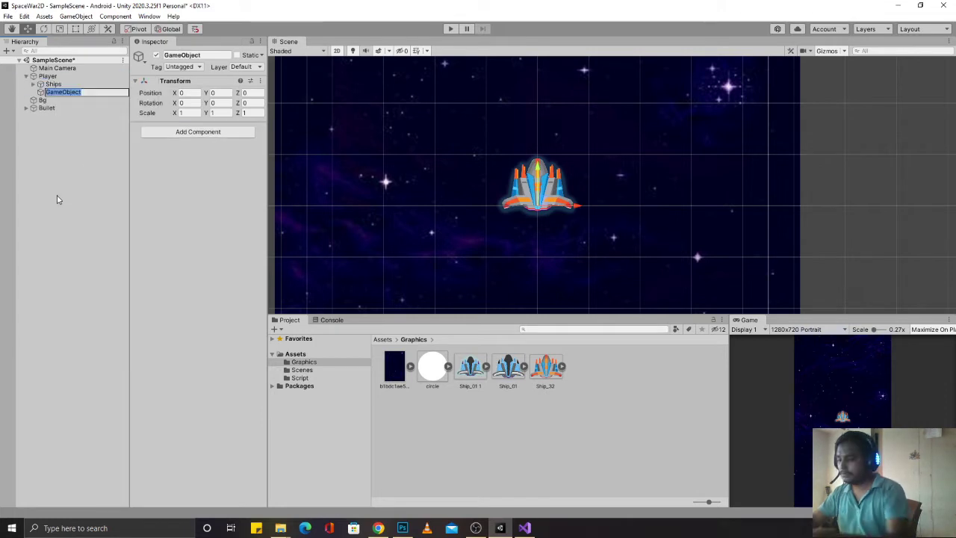
{"action": "type", "text": "Positio"}
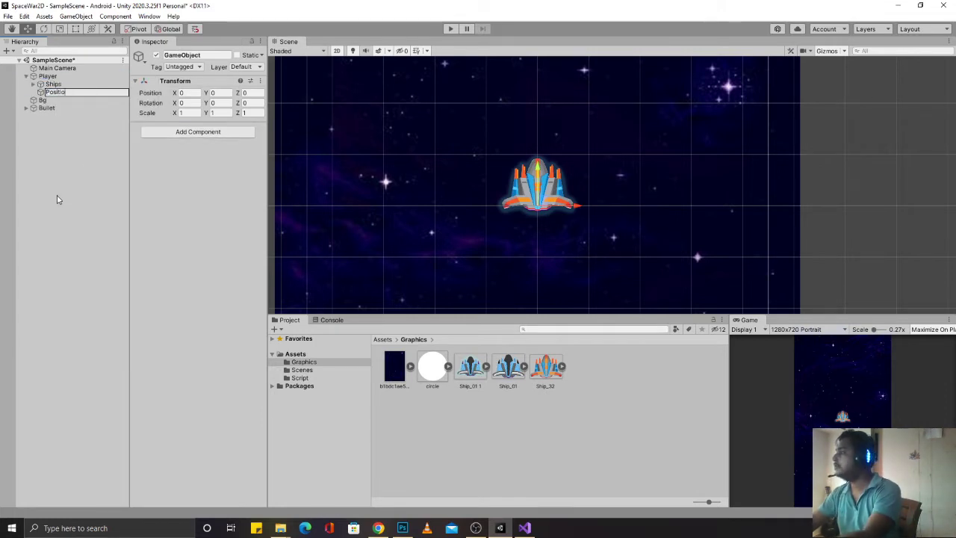
{"action": "type", "text": "ns"}
{"action": "key", "text": "Return"}
Step: Nest an empty Ship_1_Pos under Positions and an empty pos_01 under Ship_1_Pos
{"action": "right_click", "coordinate": [58, 92]}
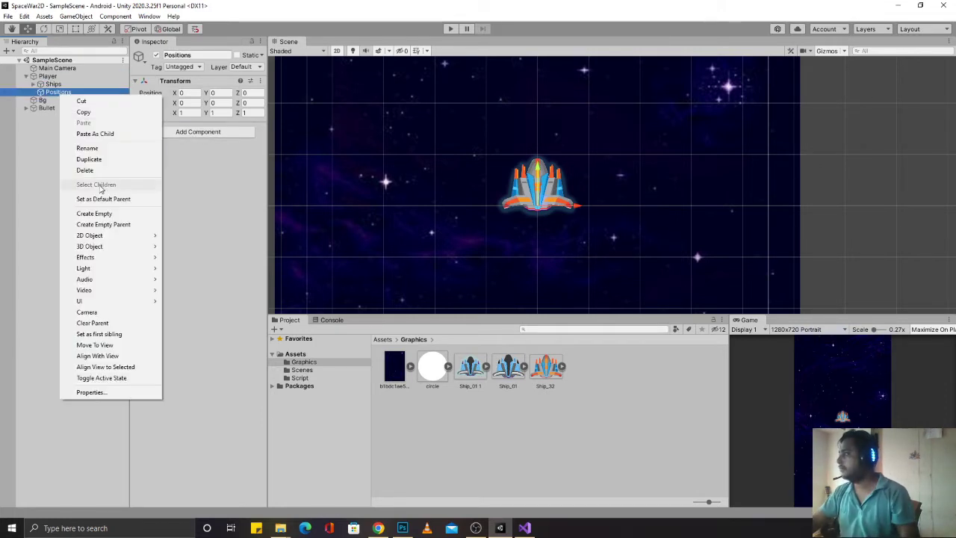
{"action": "left_click", "coordinate": [95, 214]}
{"action": "type", "text": "S"}
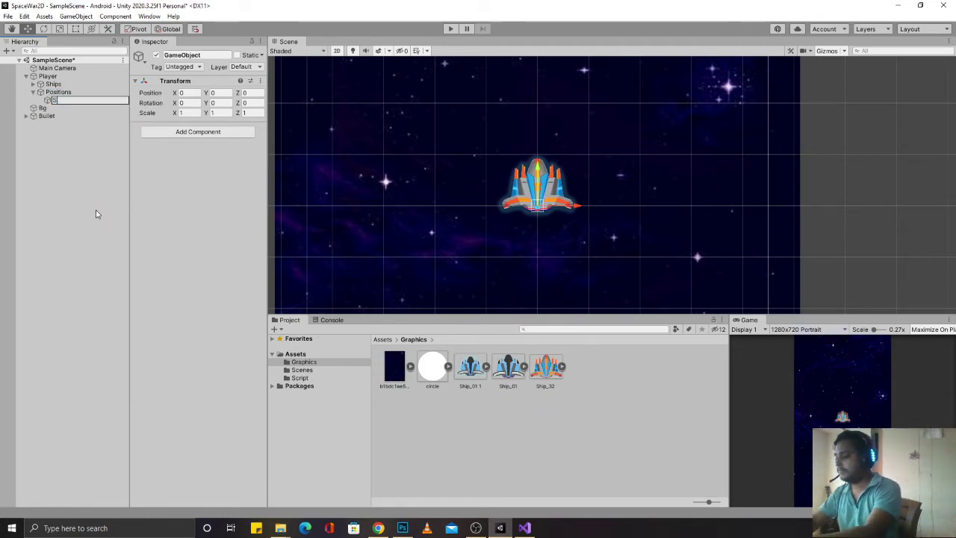
{"action": "type", "text": "hip_1_Pos"}
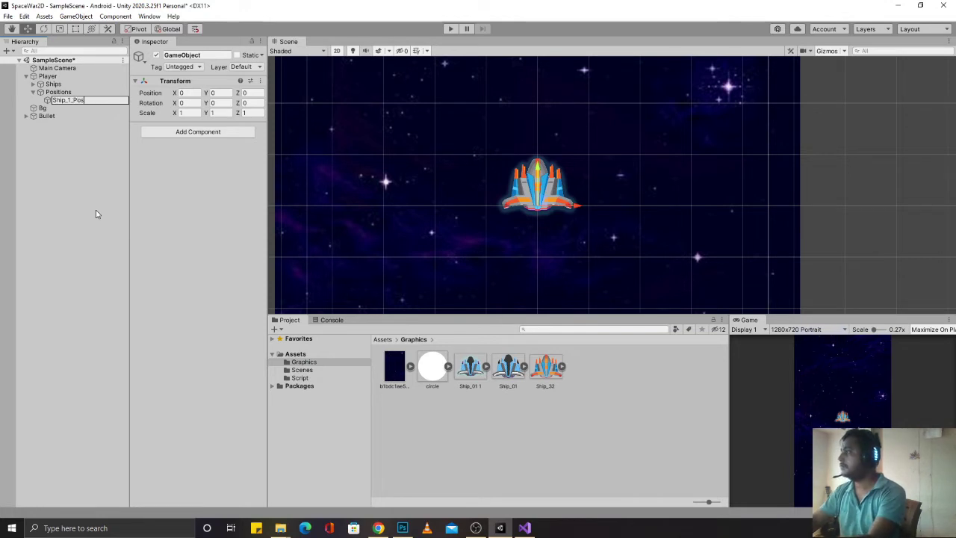
{"action": "key", "text": "Return"}
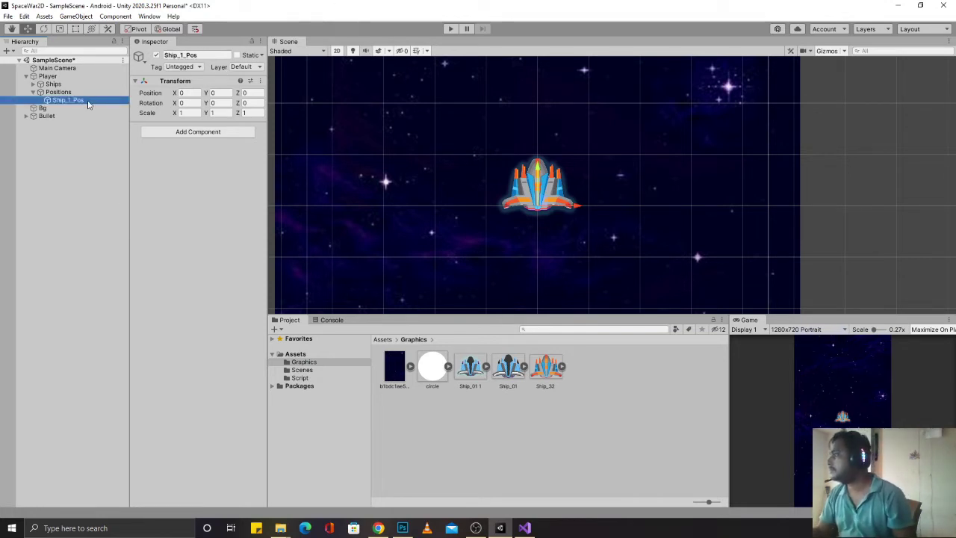
{"action": "right_click", "coordinate": [85, 100]}
{"action": "left_click", "coordinate": [118, 218]}
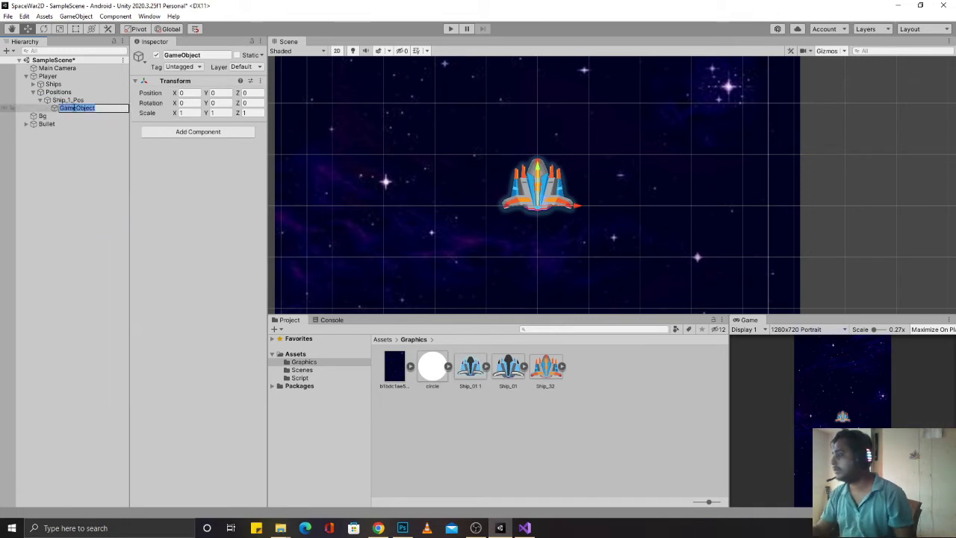
{"action": "type", "text": "pos_01"}
{"action": "key", "text": "Return"}
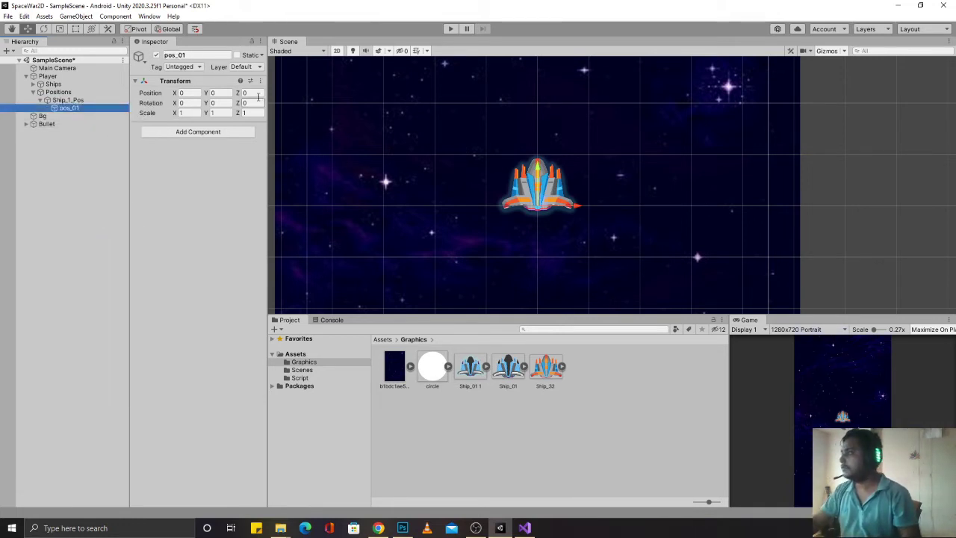
Step: Give pos_01 a red diamond icon, move it onto the ship's nose, and shrink Gizmo icons
{"action": "left_click", "coordinate": [138, 56]}
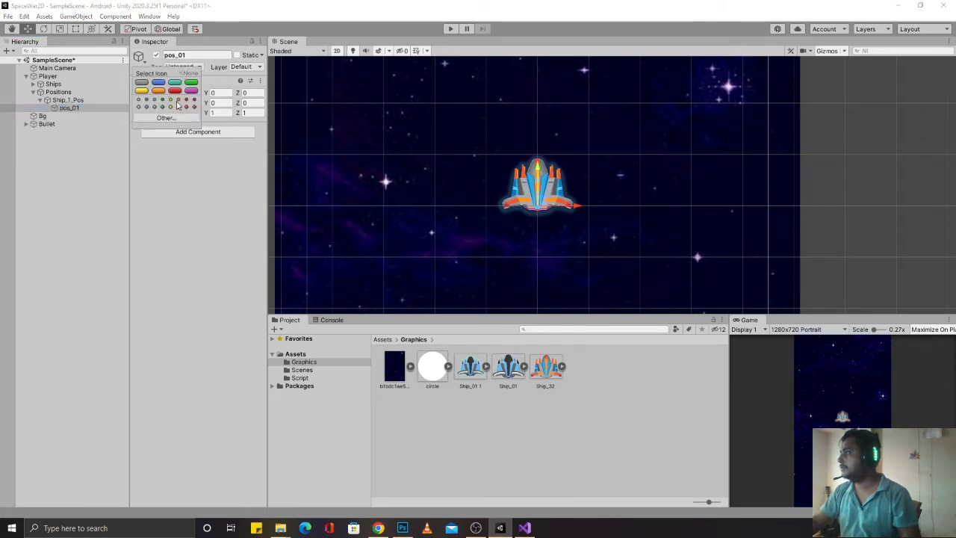
{"action": "left_click", "coordinate": [144, 108]}
{"action": "left_click", "coordinate": [224, 207]}
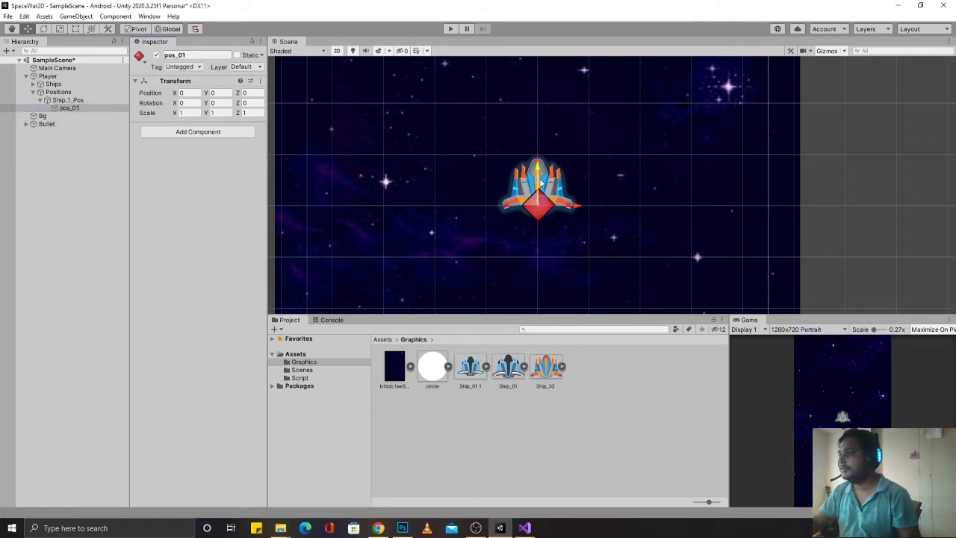
{"action": "left_click_drag", "start_coordinate": [538, 175], "coordinate": [537, 128]}
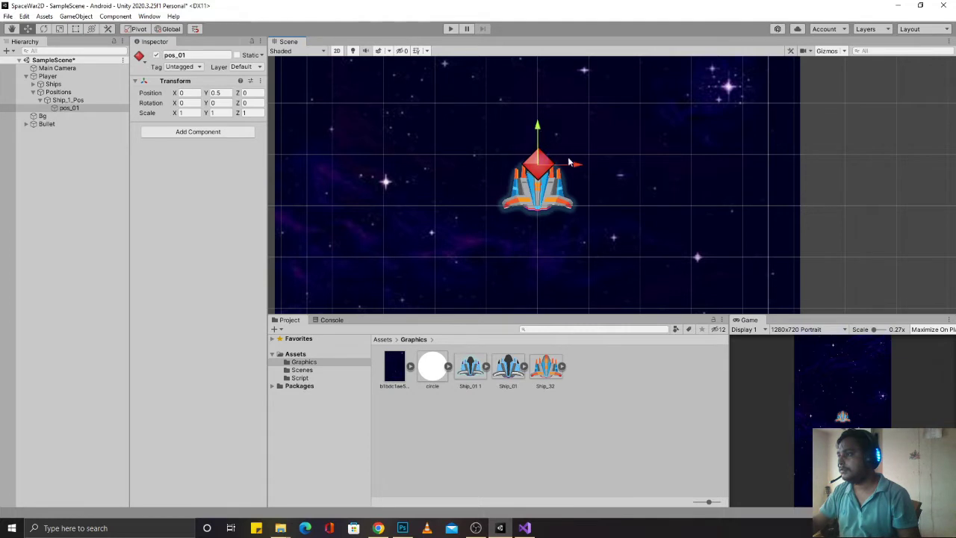
{"action": "left_click", "coordinate": [844, 52]}
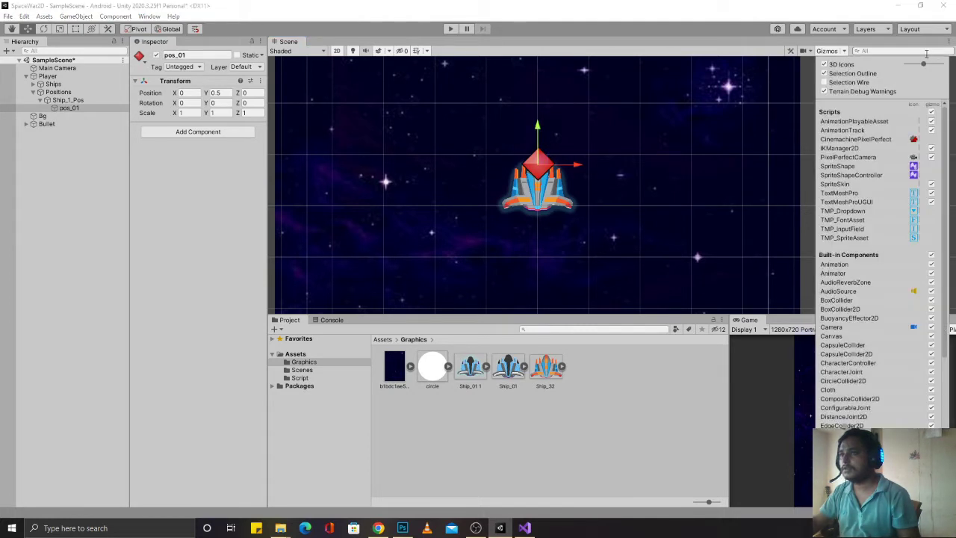
{"action": "left_click_drag", "start_coordinate": [924, 67], "coordinate": [918, 67]}
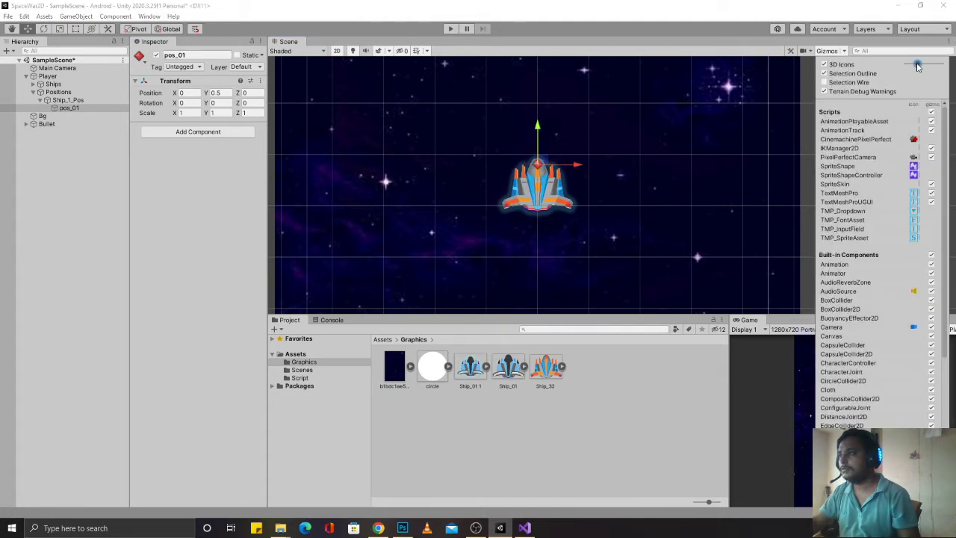
{"action": "scroll", "coordinate": [584, 180], "scroll_direction": "up", "scroll_amount": 5}
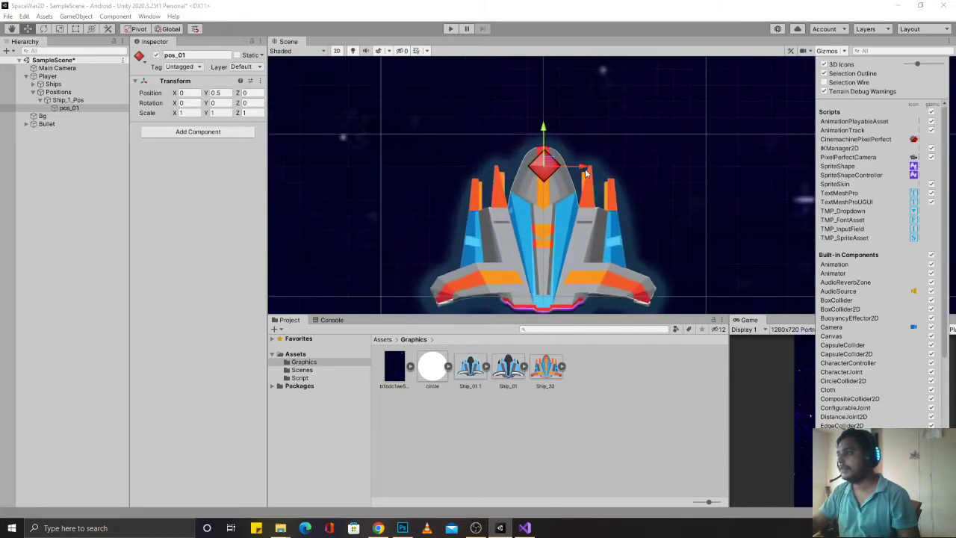
{"action": "left_click", "coordinate": [83, 107]}
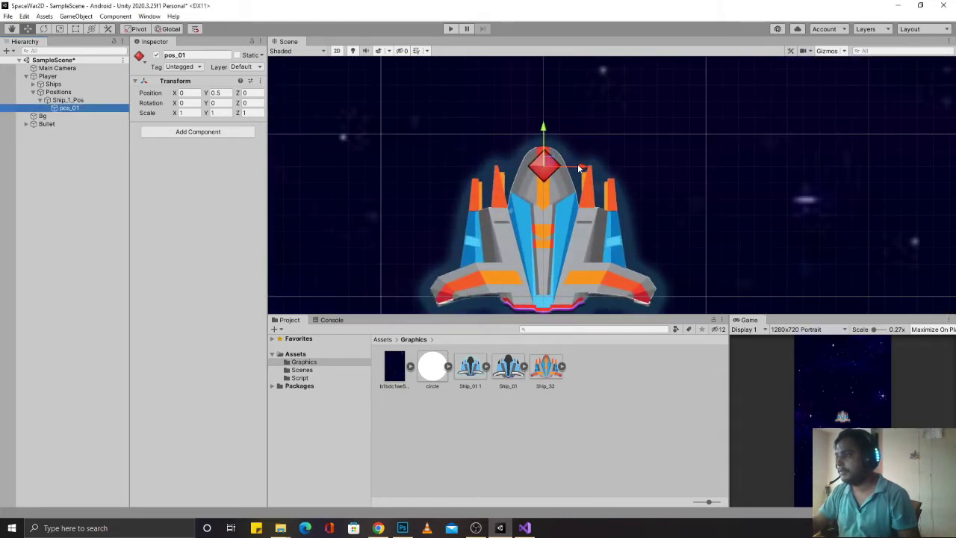
Step: Move pos_01 left of the nose, duplicate it to the right side, and name it pos_02
{"action": "left_click_drag", "start_coordinate": [579, 168], "coordinate": [535, 172]}
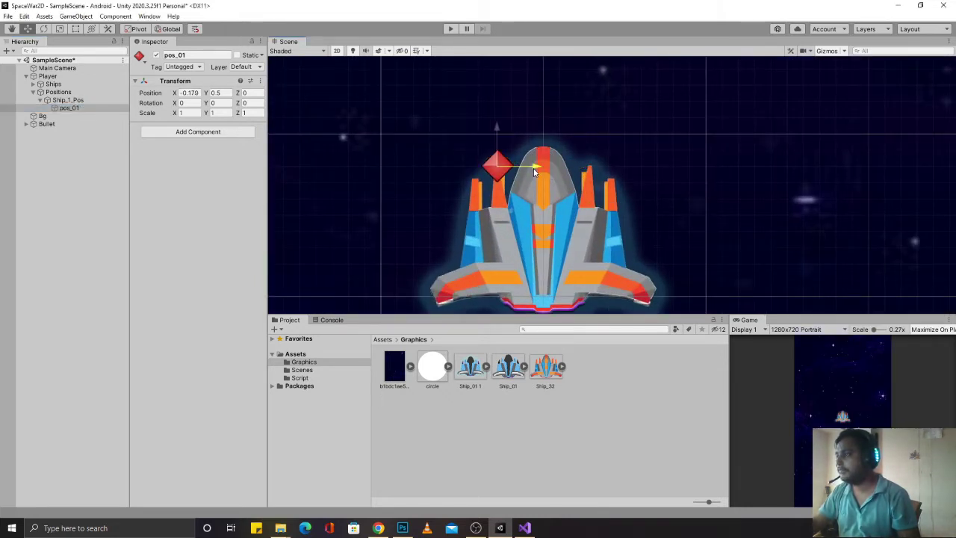
{"action": "key", "text": "ctrl+d"}
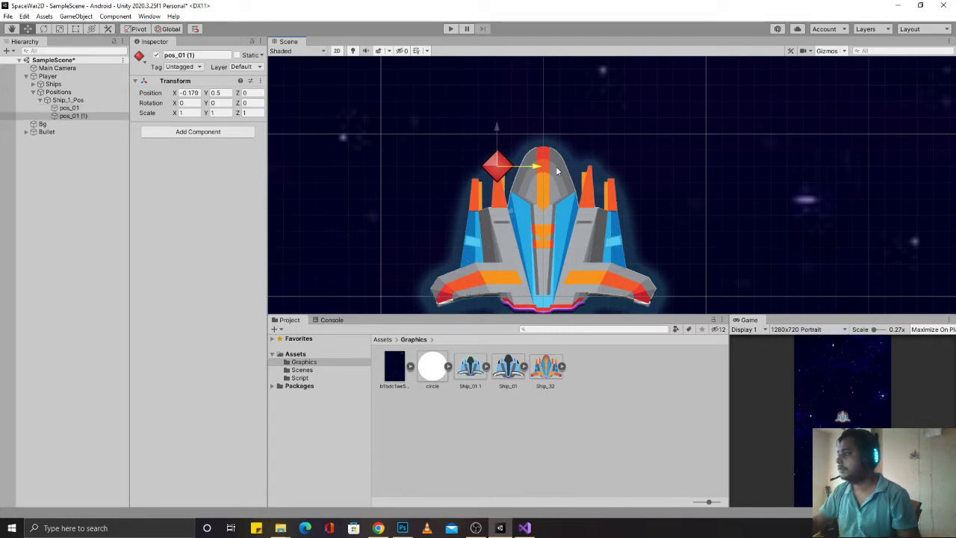
{"action": "left_click_drag", "start_coordinate": [556, 171], "coordinate": [602, 167]}
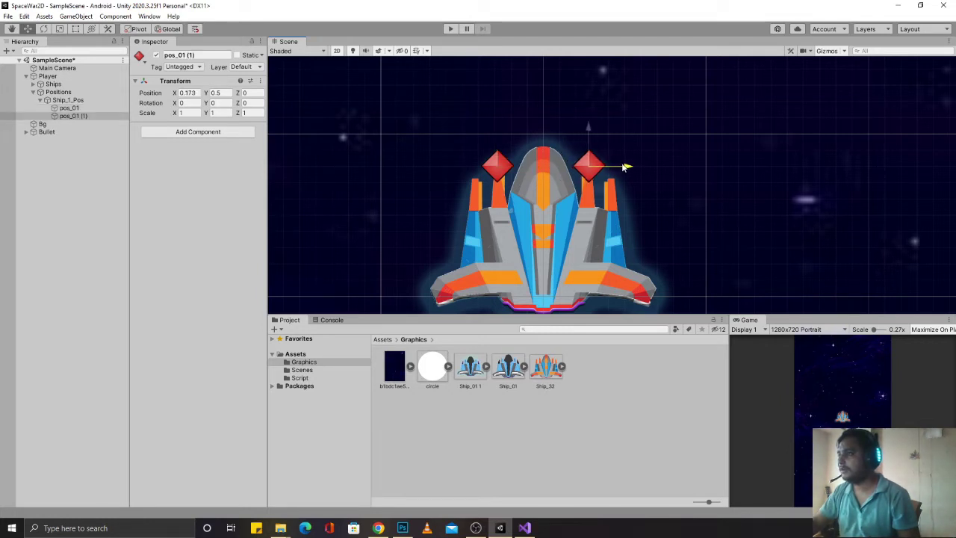
{"action": "left_click", "coordinate": [80, 115]}
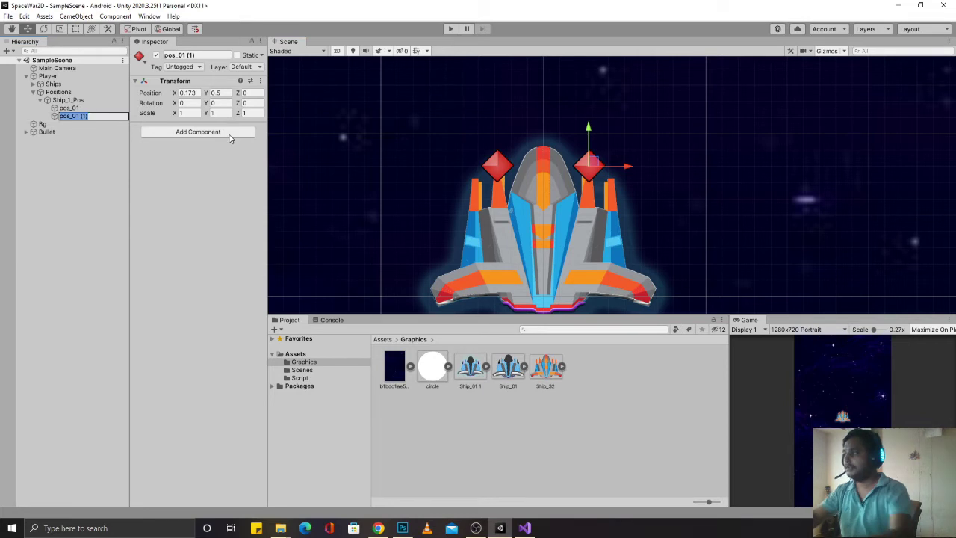
{"action": "key", "text": "Return"}
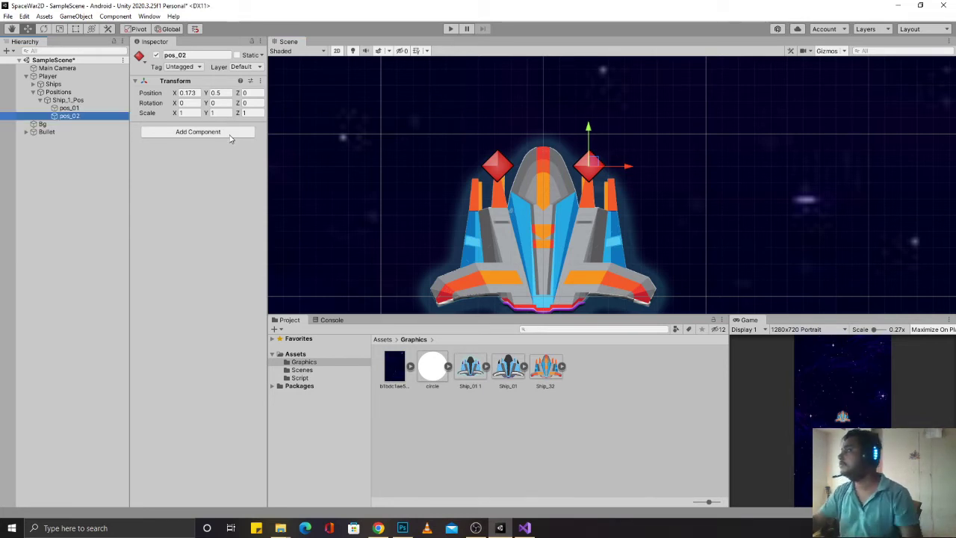
{"action": "left_click", "coordinate": [55, 84]}
Step: Set Order in Layer to 10 for Ship_01 and Ship_32, then 11 for Ship_32
{"action": "key", "text": "Down"}
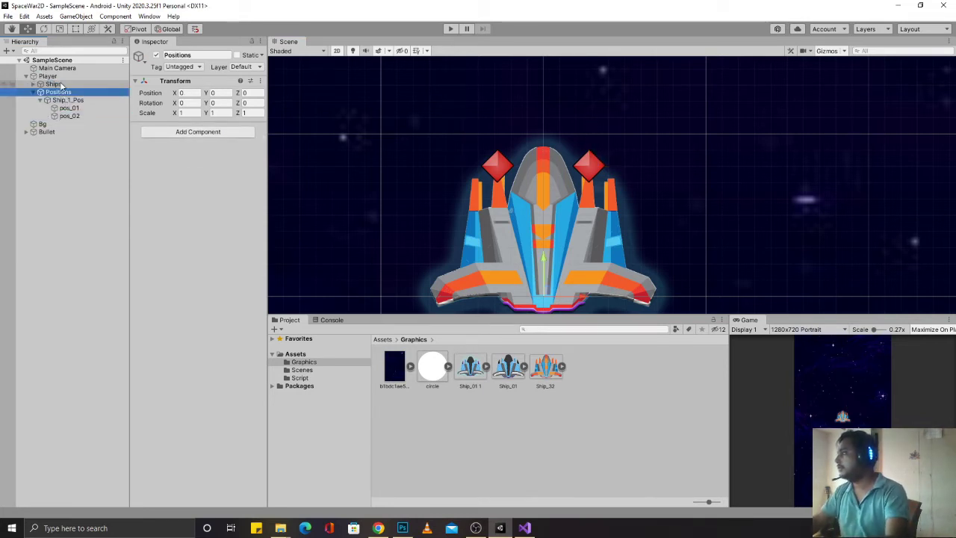
{"action": "key", "text": "Up"}
{"action": "key", "text": "Right"}
{"action": "key", "text": "Down"}
{"action": "key", "text": "Down"}
{"action": "key", "text": "Down"}
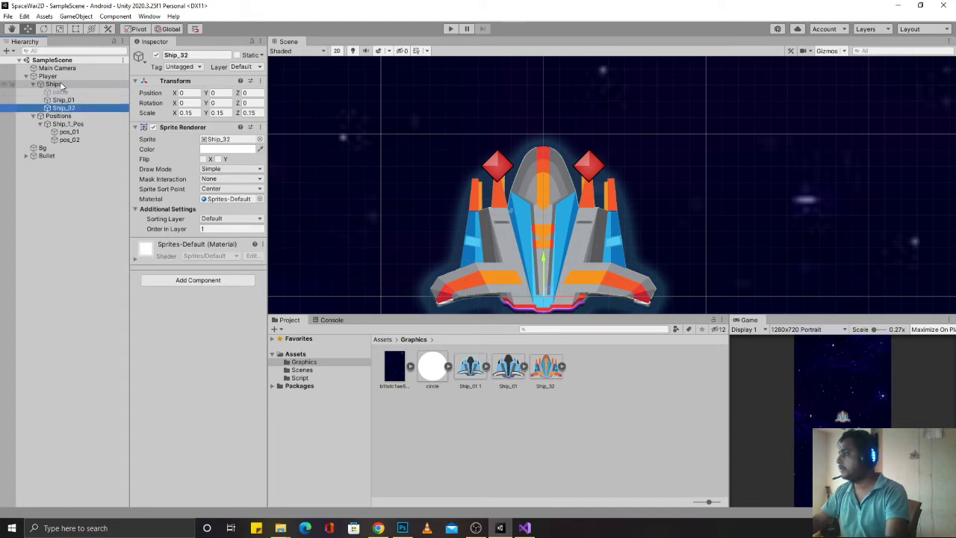
{"action": "left_click", "coordinate": [213, 229]}
{"action": "type", "text": "0"}
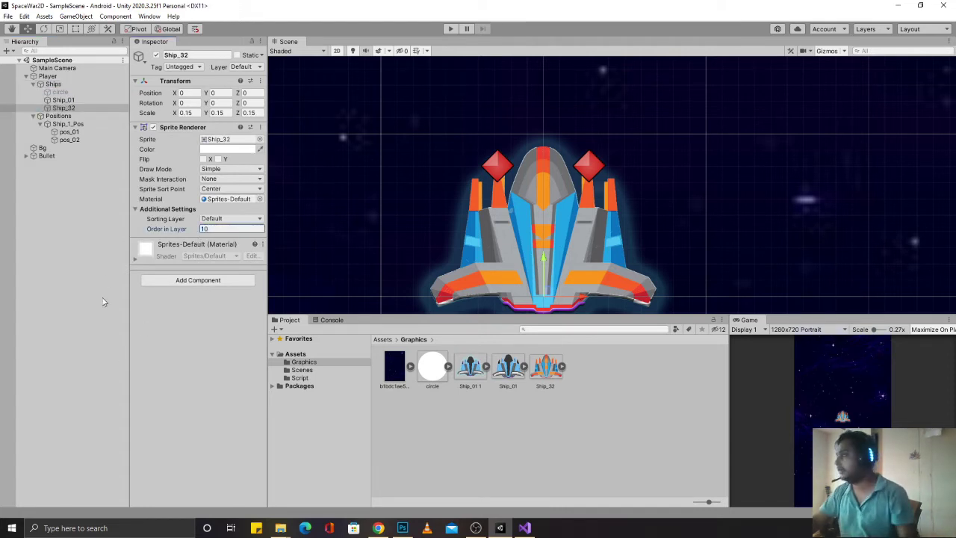
{"action": "left_click", "coordinate": [63, 99], "text": "ctrl"}
{"action": "left_click", "coordinate": [213, 229]}
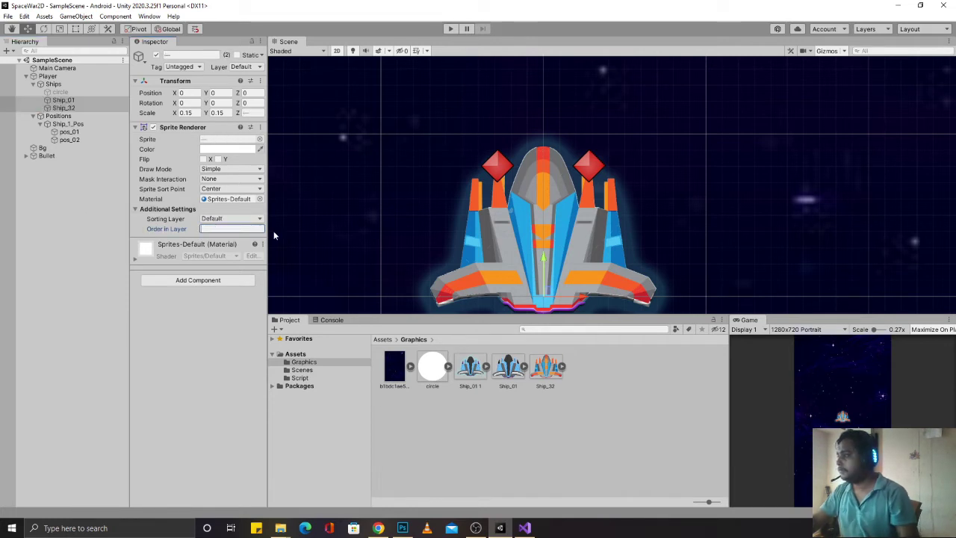
{"action": "type", "text": "10"}
{"action": "left_click", "coordinate": [88, 108]}
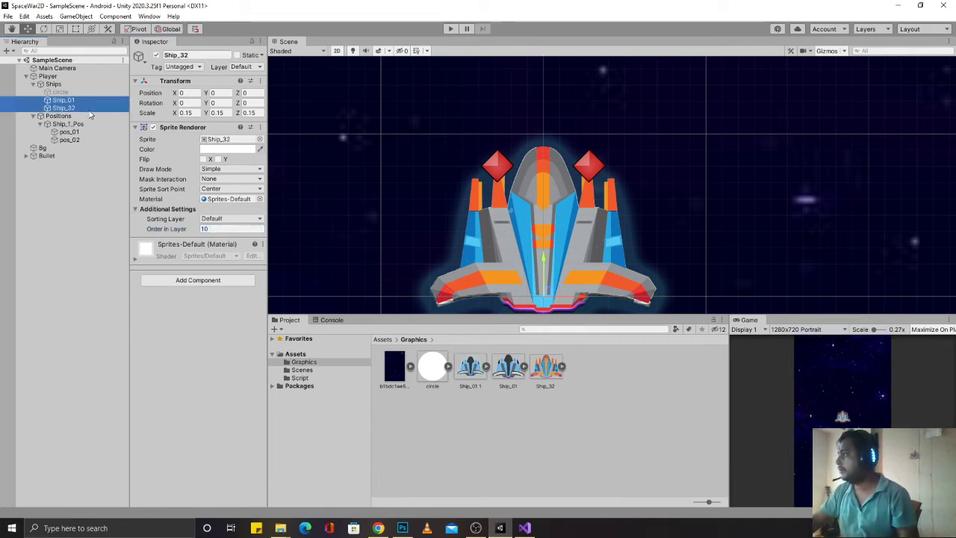
{"action": "left_click", "coordinate": [228, 229]}
{"action": "type", "text": "11"}
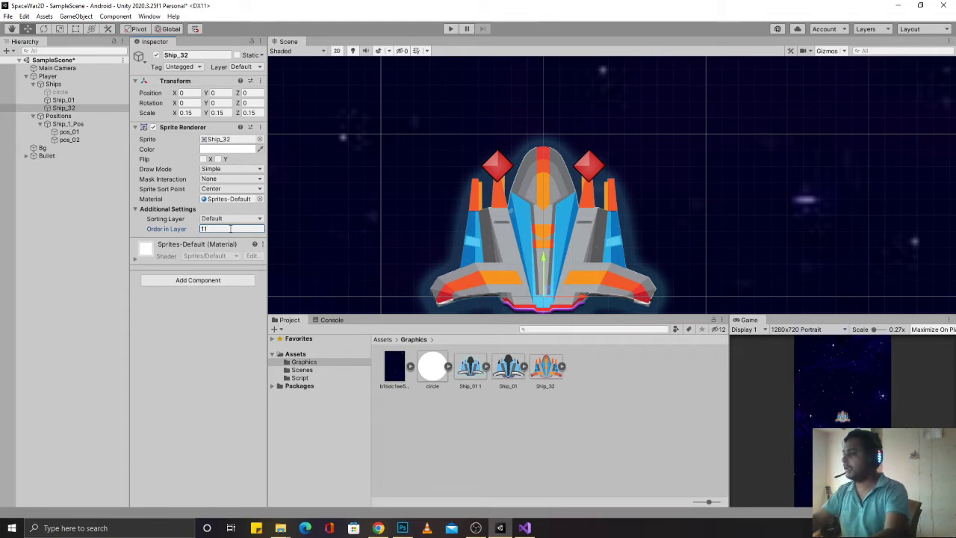
{"action": "left_click", "coordinate": [25, 77]}
Step: Try moving the Bullet above the ship's nose, then undo it back to the origin
{"action": "left_click", "coordinate": [48, 77]}
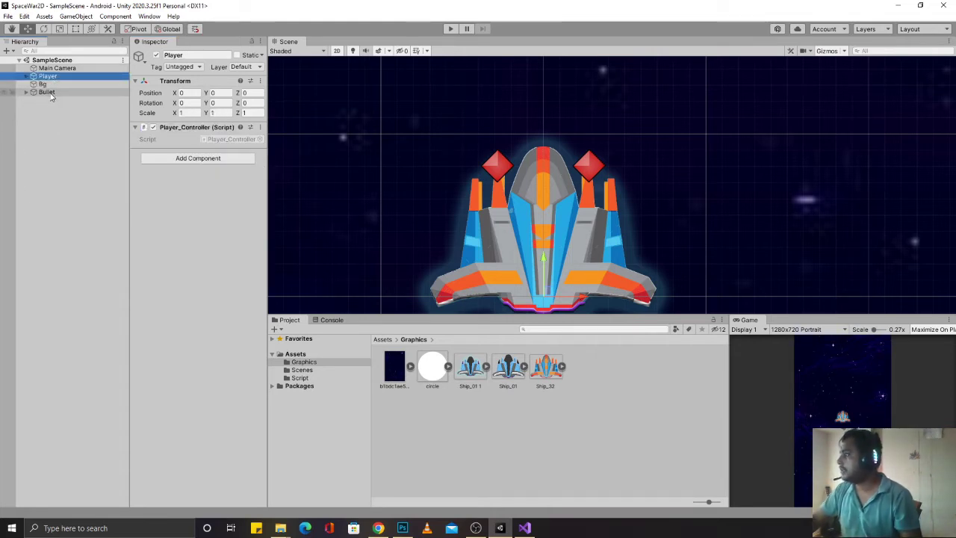
{"action": "left_click", "coordinate": [47, 93]}
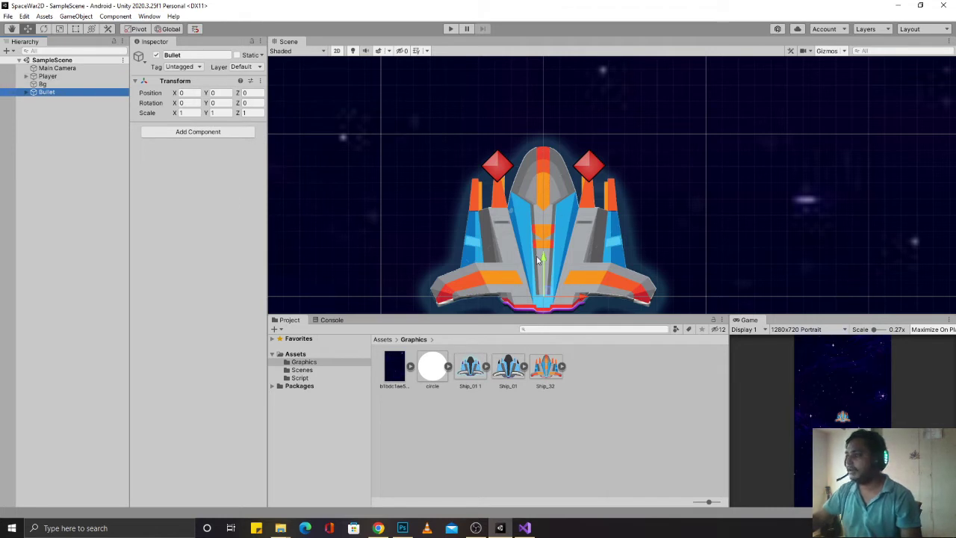
{"action": "left_click_drag", "start_coordinate": [543, 260], "coordinate": [553, 114]}
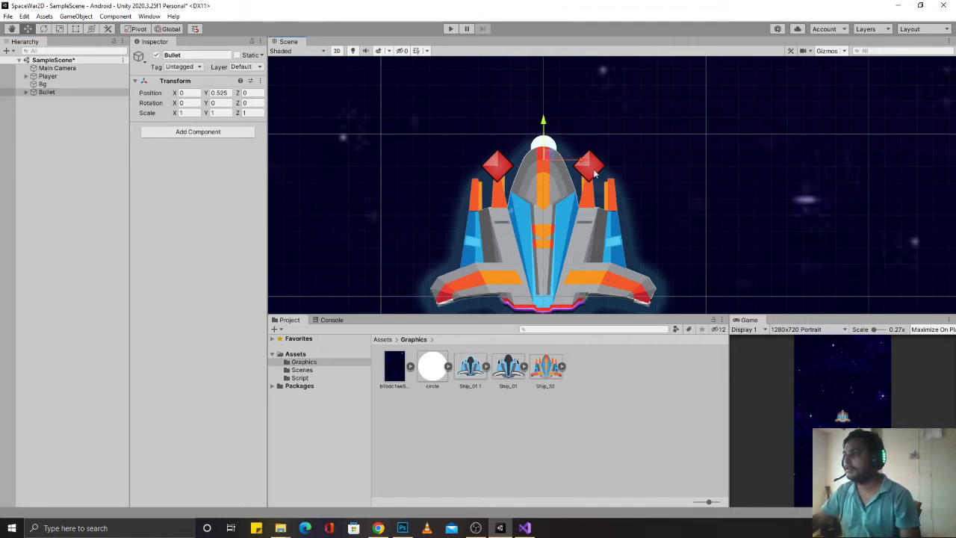
{"action": "left_click_drag", "start_coordinate": [609, 172], "coordinate": [631, 165]}
{"action": "key", "text": "ctrl+z"}
{"action": "key", "text": "ctrl+z"}
{"action": "key", "text": "ctrl+z"}
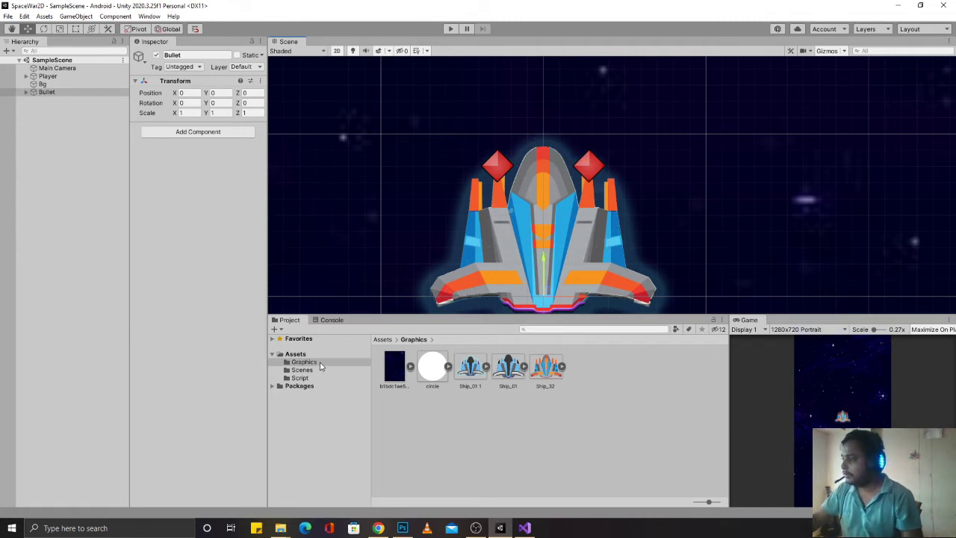
Step: Create a new folder named Prefab in the top-level Assets folder
{"action": "left_click", "coordinate": [295, 354]}
{"action": "right_click", "coordinate": [457, 430]}
{"action": "mouse_move", "coordinate": [523, 170]}
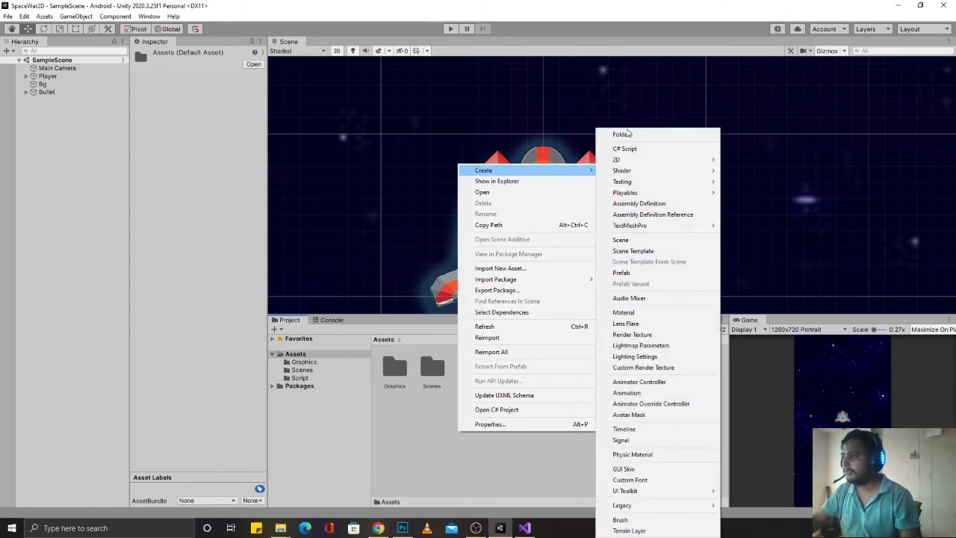
{"action": "left_click", "coordinate": [626, 135]}
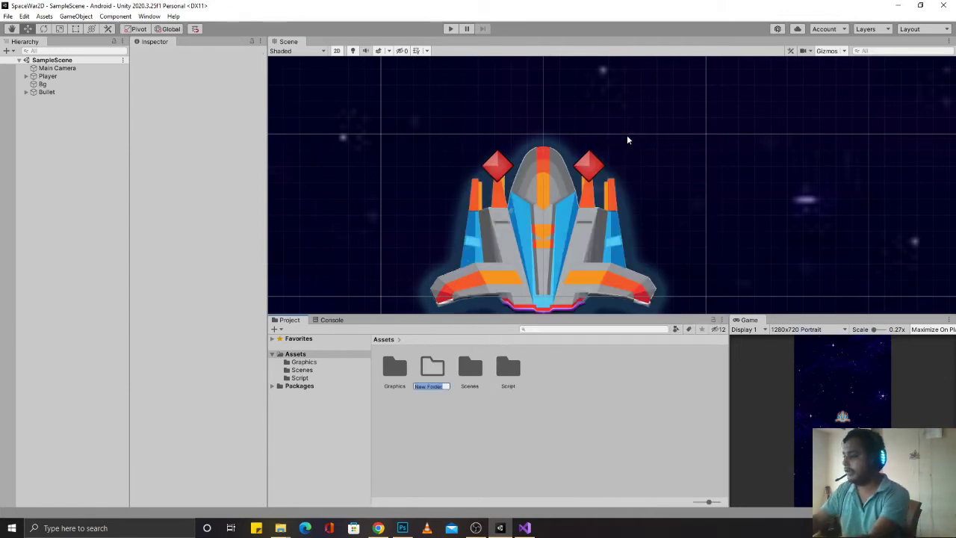
{"action": "type", "text": "Prefab"}
{"action": "key", "text": "Return"}
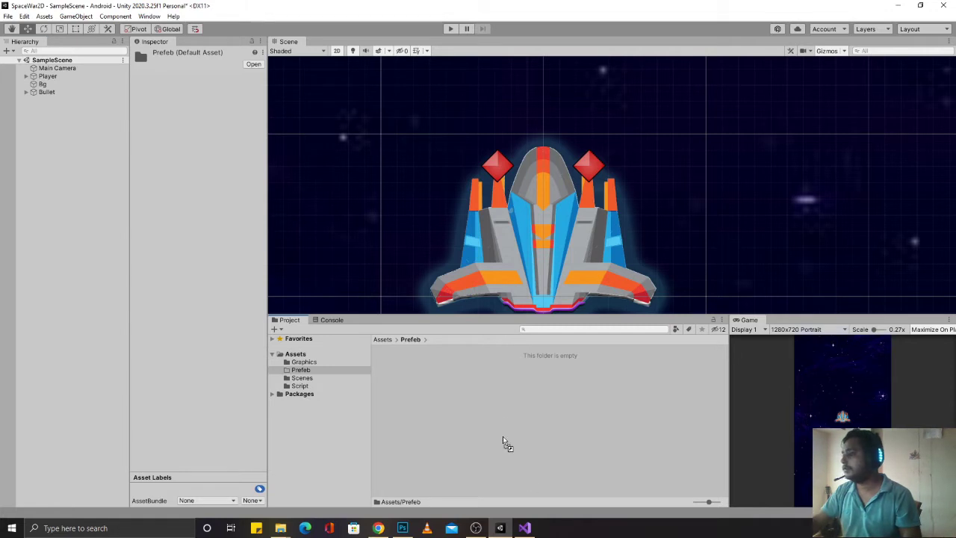
Step: Save Bullet as a prefab in the Prefab folder and delete it from the scene
{"action": "left_click_drag", "start_coordinate": [505, 442], "coordinate": [505, 442]}
{"action": "key", "text": "Delete"}
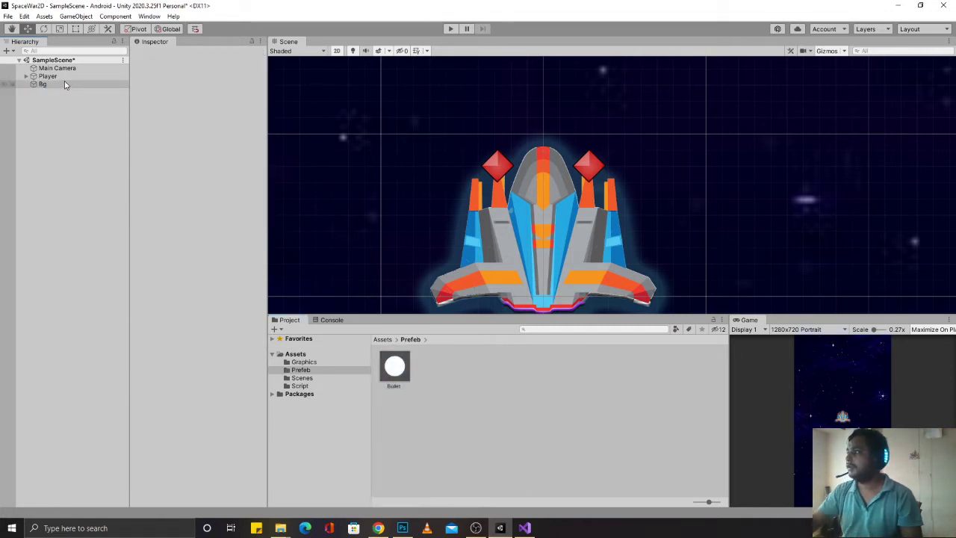
{"action": "left_click", "coordinate": [48, 76]}
{"action": "left_click", "coordinate": [216, 141]}
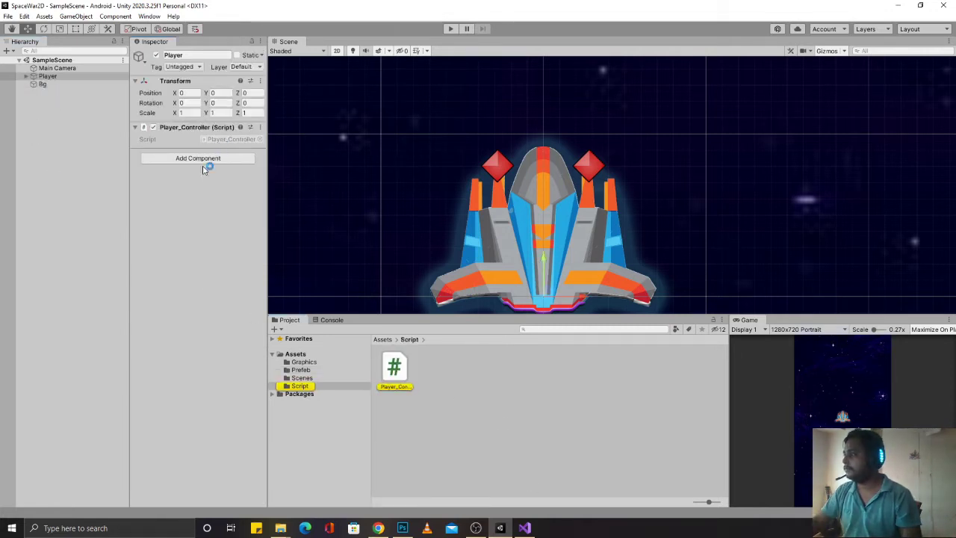
{"action": "left_click", "coordinate": [42, 84]}
{"action": "left_click", "coordinate": [46, 76]}
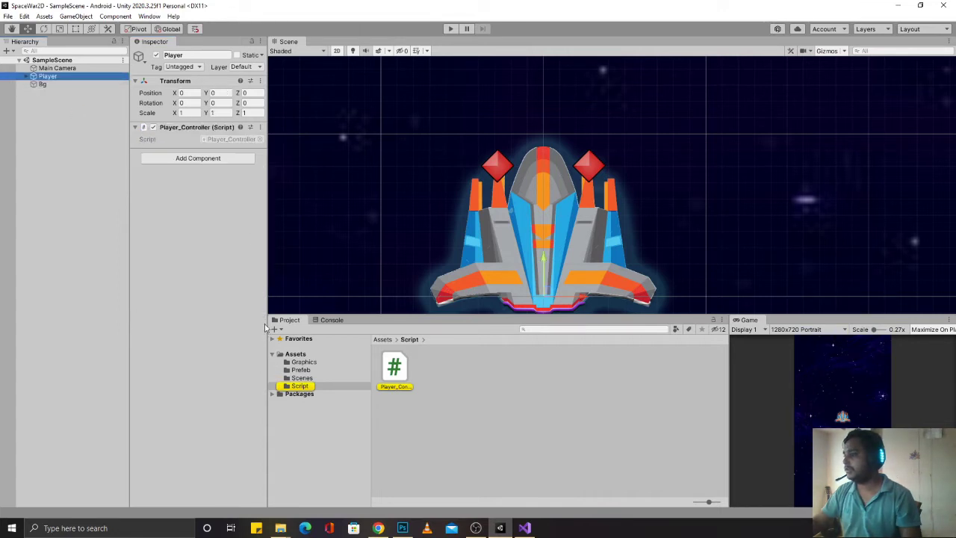
Step: Create a C# script called Bullet_Spawner in the Script folder next to Player_Controller
{"action": "right_click", "coordinate": [443, 452]}
{"action": "mouse_move", "coordinate": [480, 188]}
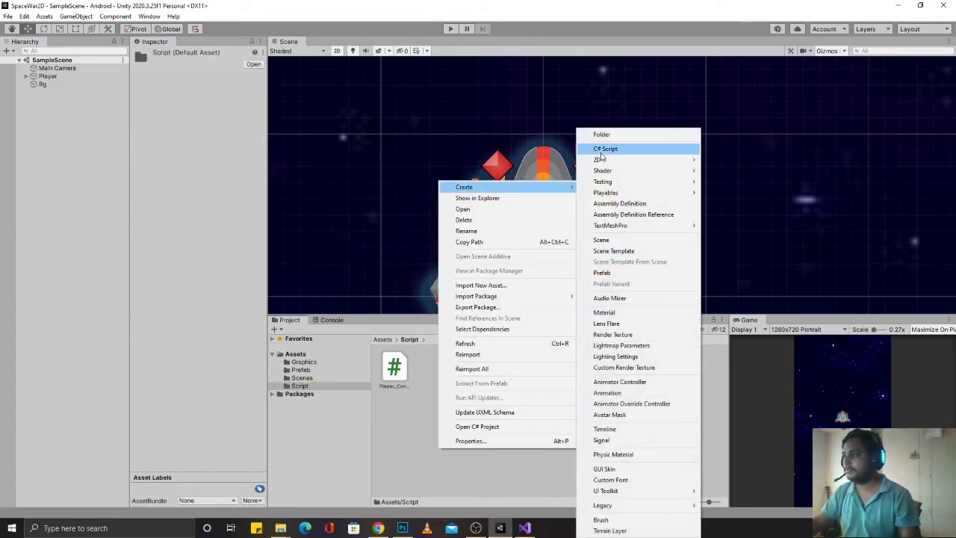
{"action": "left_click", "coordinate": [595, 150]}
{"action": "type", "text": "ulle"}
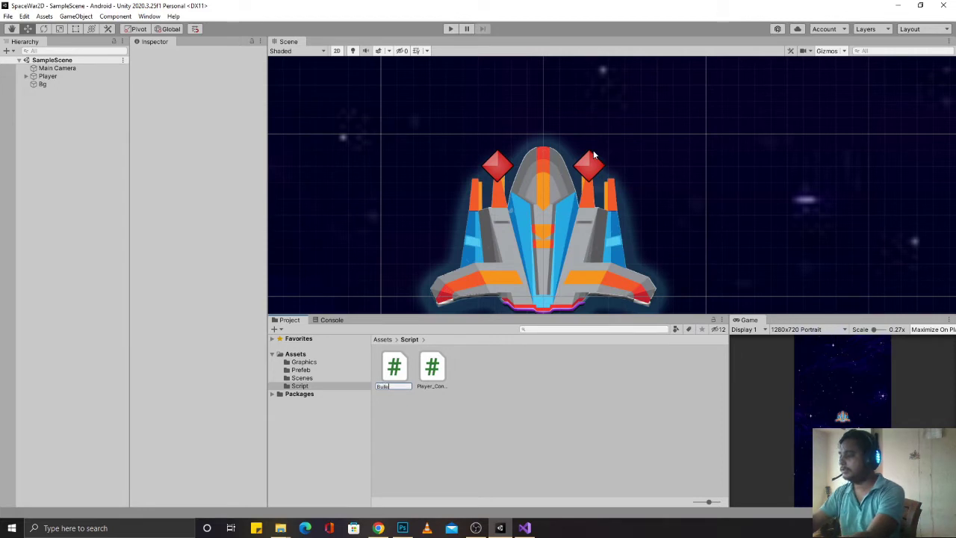
{"action": "type", "text": "_"}
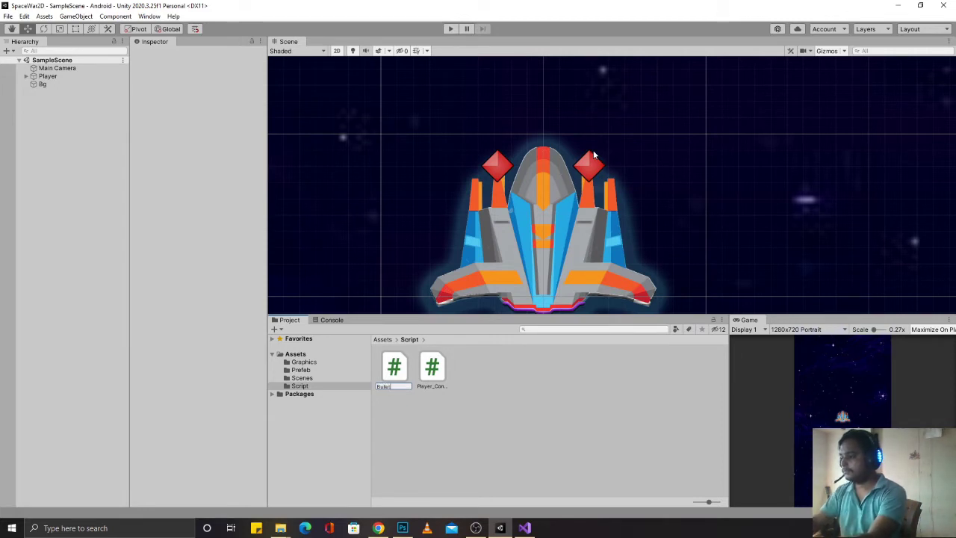
{"action": "type", "text": "Spawner"}
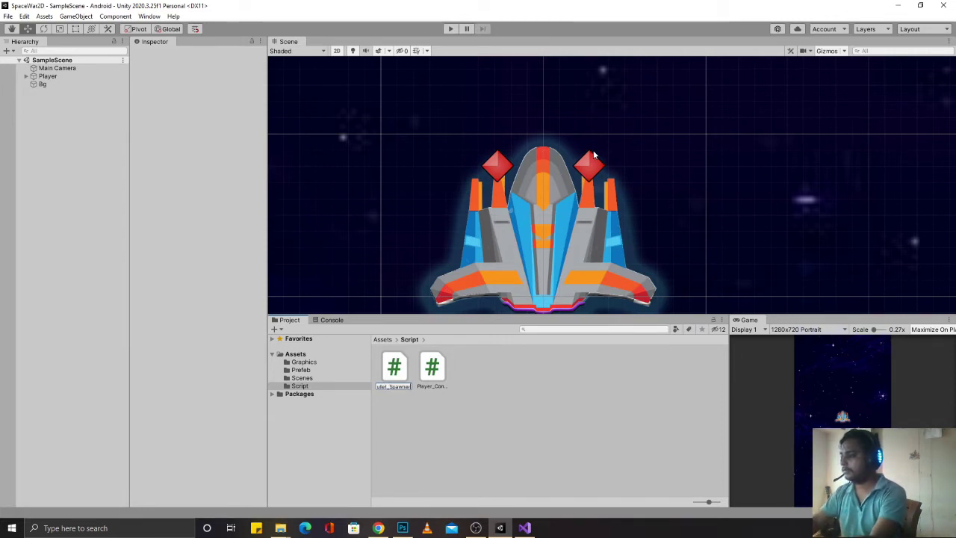
{"action": "key", "text": "Return"}
{"action": "key", "text": "alt+Tab"}
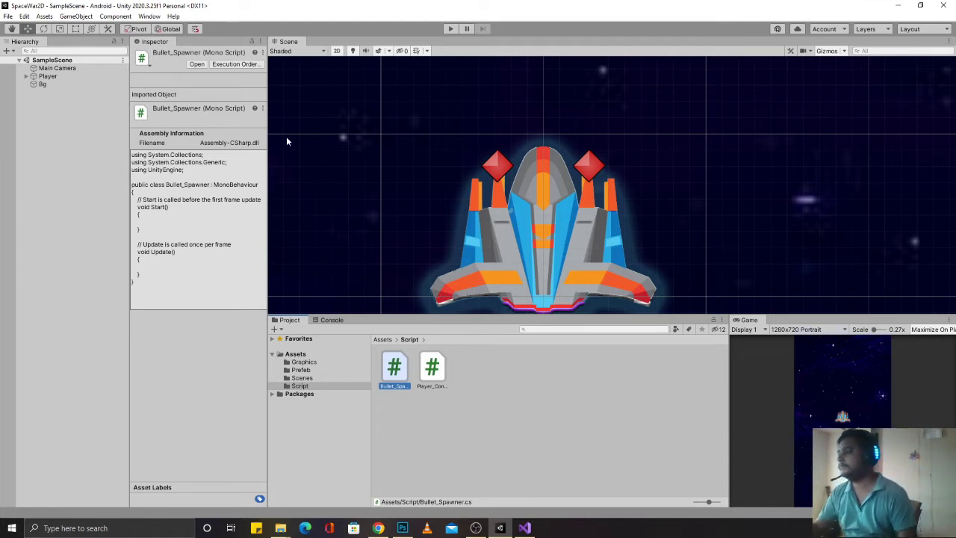
Step: Declare public GameObject Buller_Prefeb at the top of Bullet_Spawner and save
{"action": "double_click", "coordinate": [395, 370]}
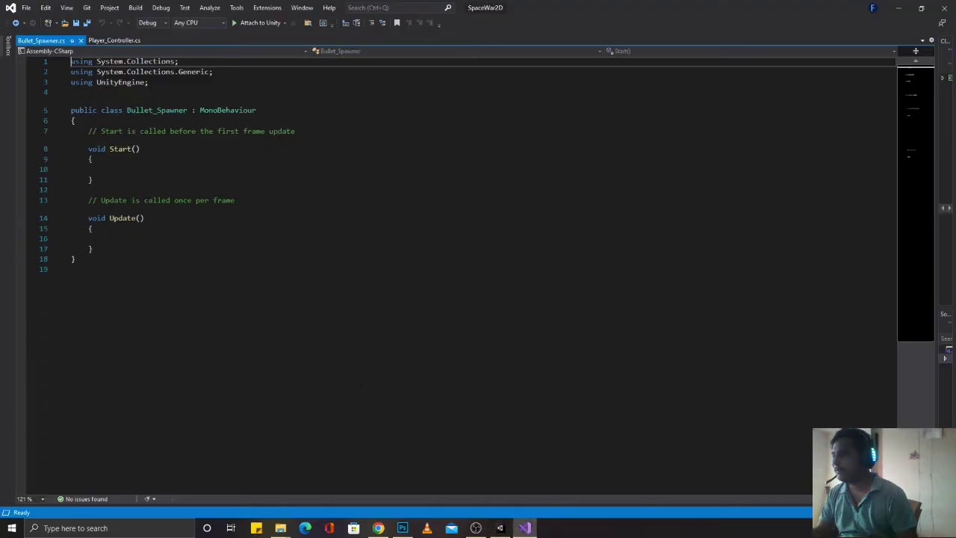
{"action": "left_click", "coordinate": [183, 121]}
{"action": "key", "text": "Return"}
{"action": "key", "text": "Return"}
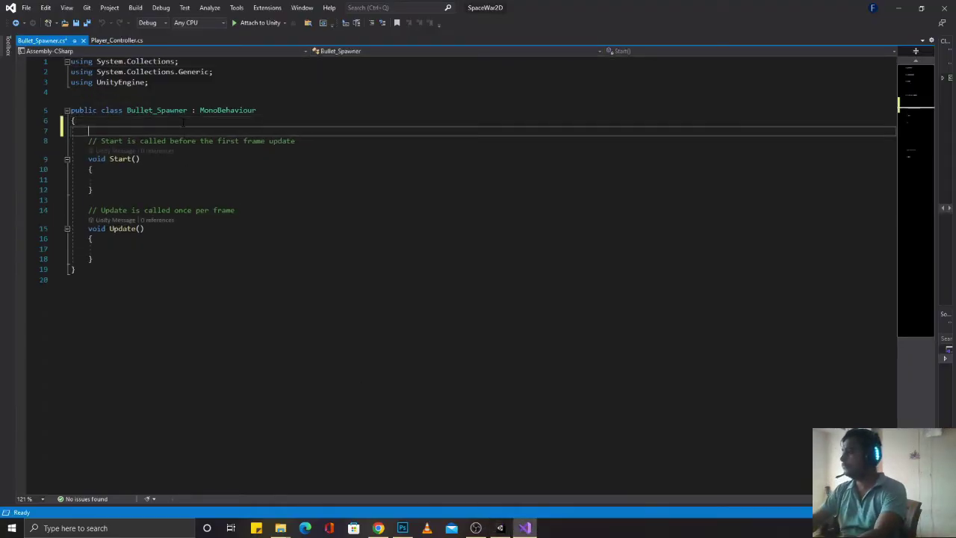
{"action": "key", "text": "Return"}
{"action": "key", "text": "Up"}
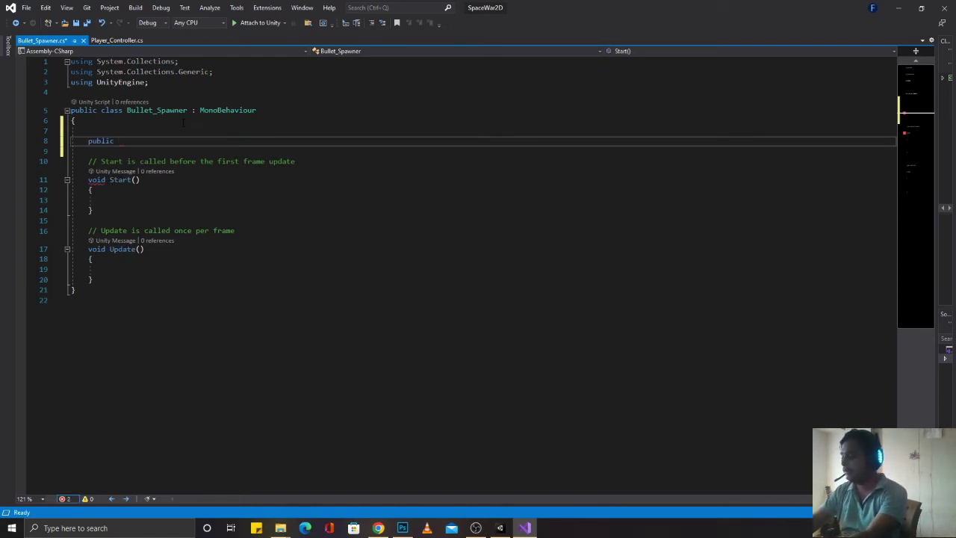
{"action": "type", "text": "Gam"}
{"action": "key", "text": "Tab"}
{"action": "type", "text": "Bu"}
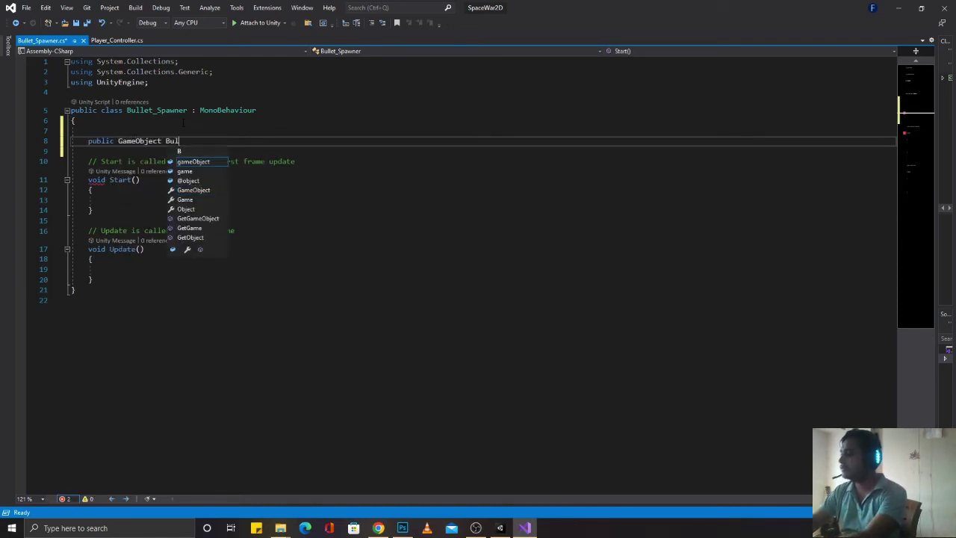
{"action": "type", "text": "ller_Prefe"}
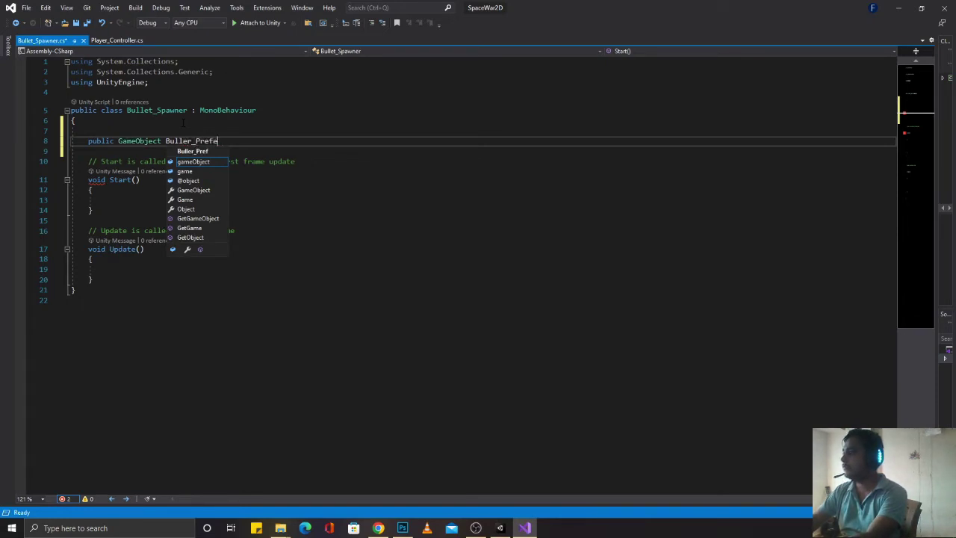
{"action": "type", "text": "bv;"}
{"action": "key", "text": "BackSpace"}
{"action": "type", "text": ";"}
{"action": "key", "text": "ctrl+s"}
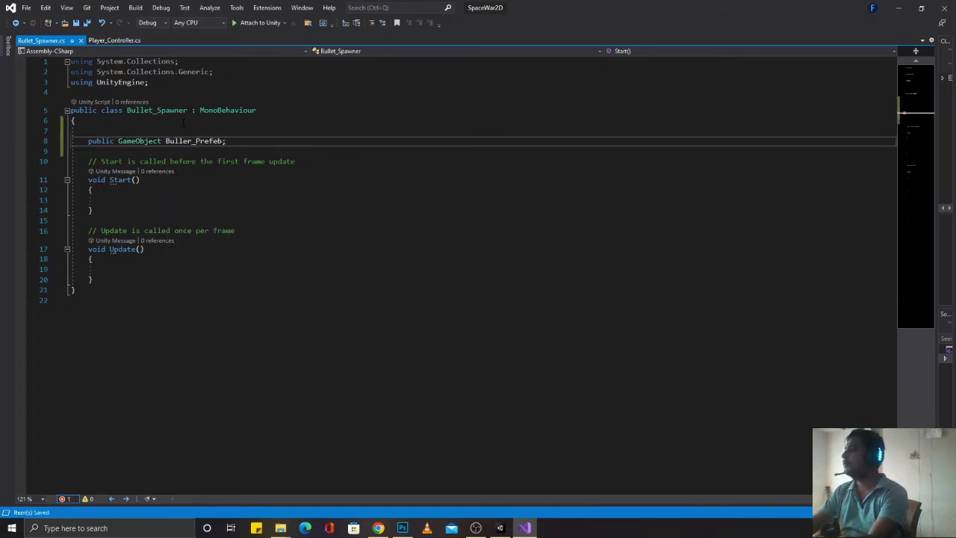
Step: Add public Transform fields pos1 and pos2
{"action": "key", "text": "Return"}
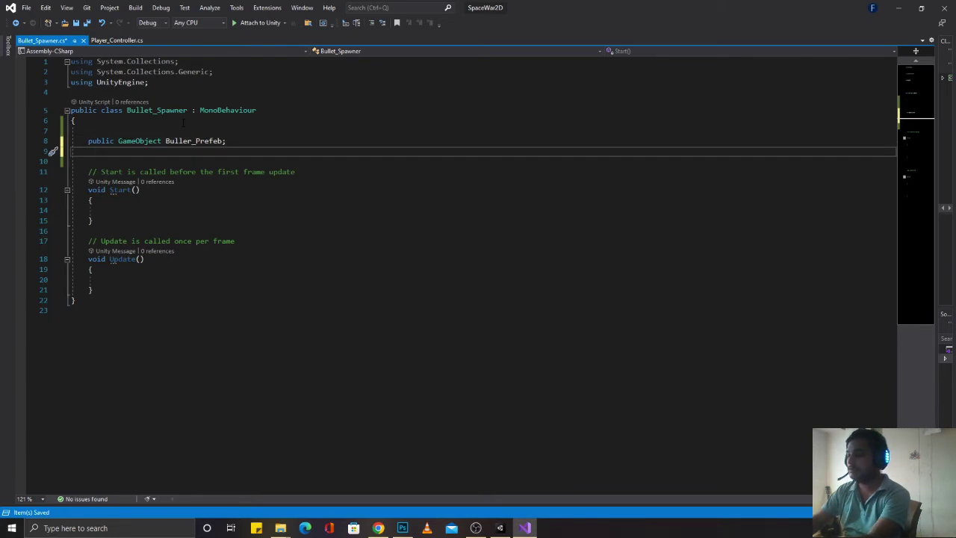
{"action": "type", "text": "public T"}
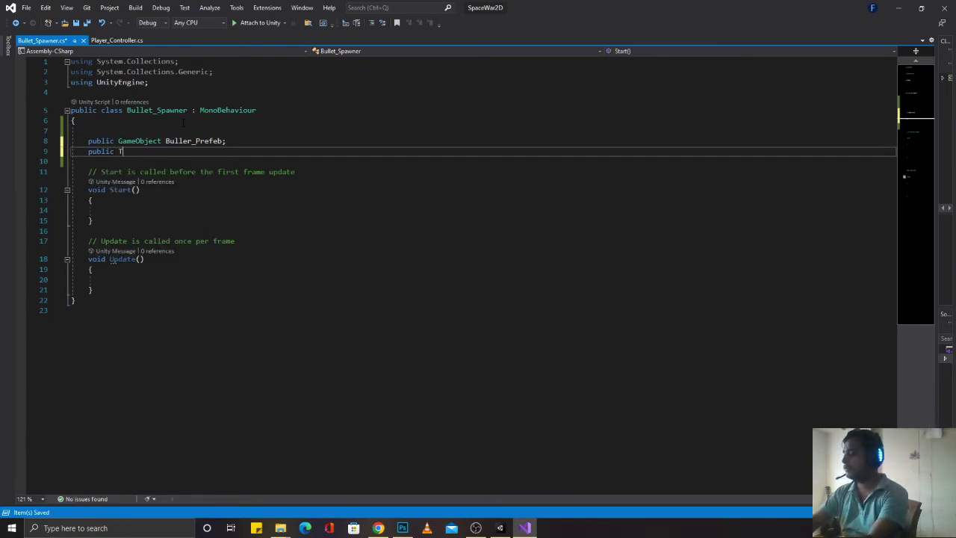
{"action": "type", "text": "ransform "}
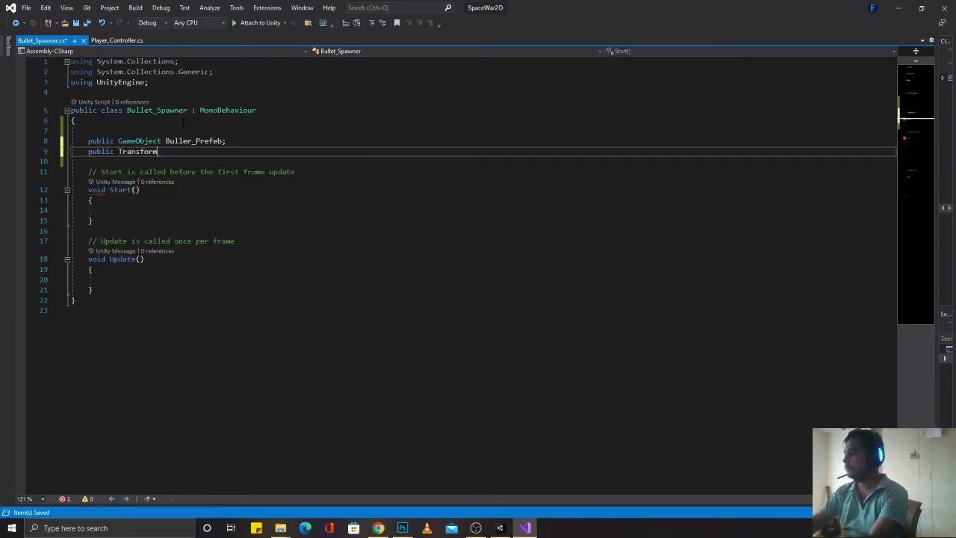
{"action": "type", "text": "pos"}
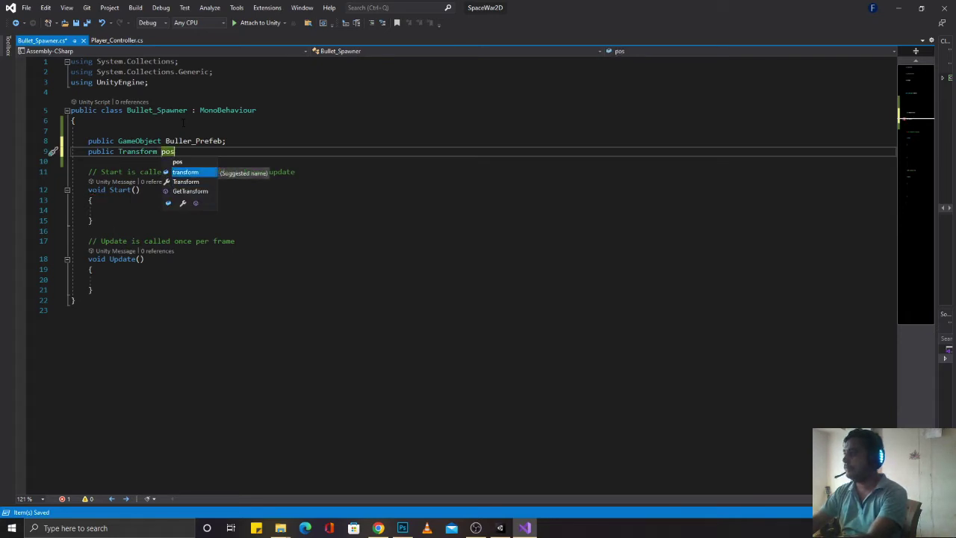
{"action": "key", "text": "Escape"}
{"action": "type", "text": "1;"}
{"action": "key", "text": "ctrl+d"}
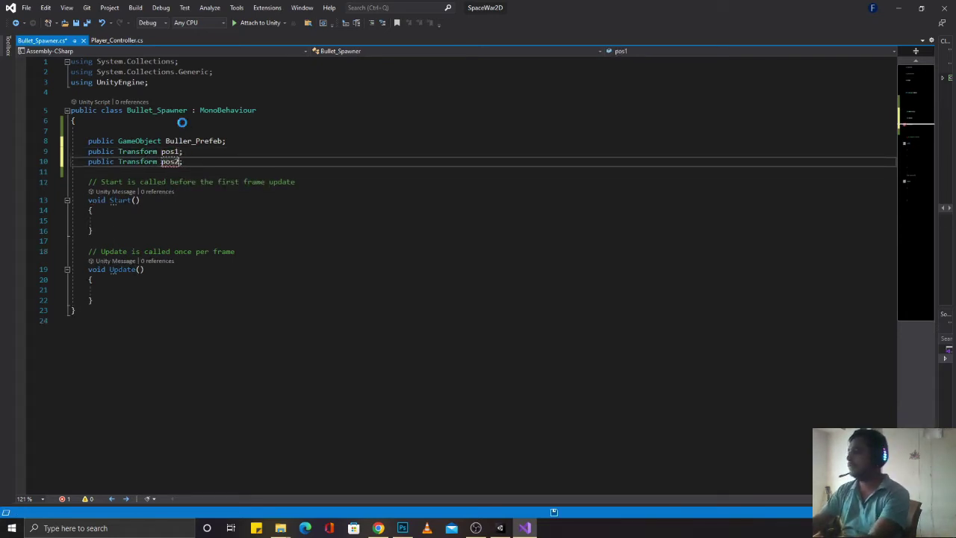
{"action": "type", "text": "2"}
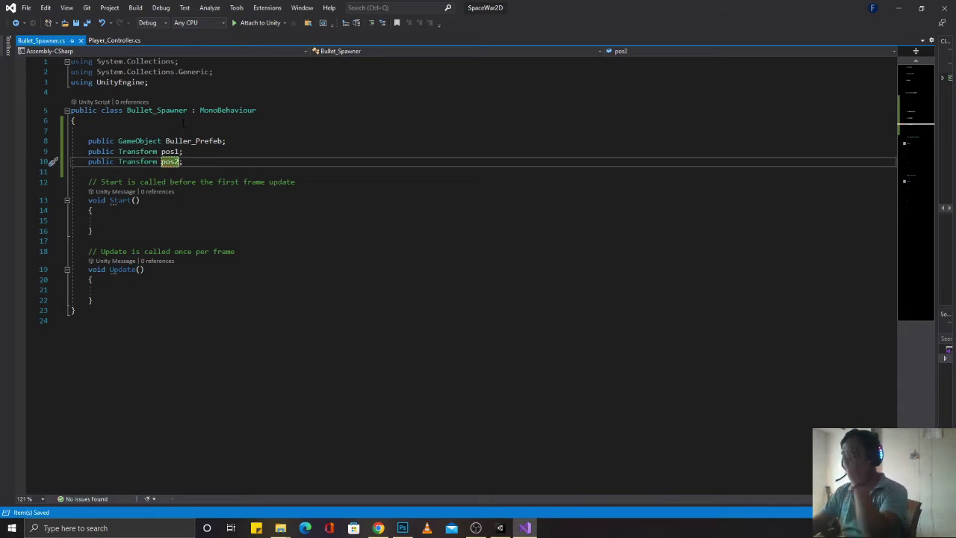
Step: Add public float fields TimeToStart and TimeBtwen_Waves and save the script
{"action": "left_click", "coordinate": [88, 171]}
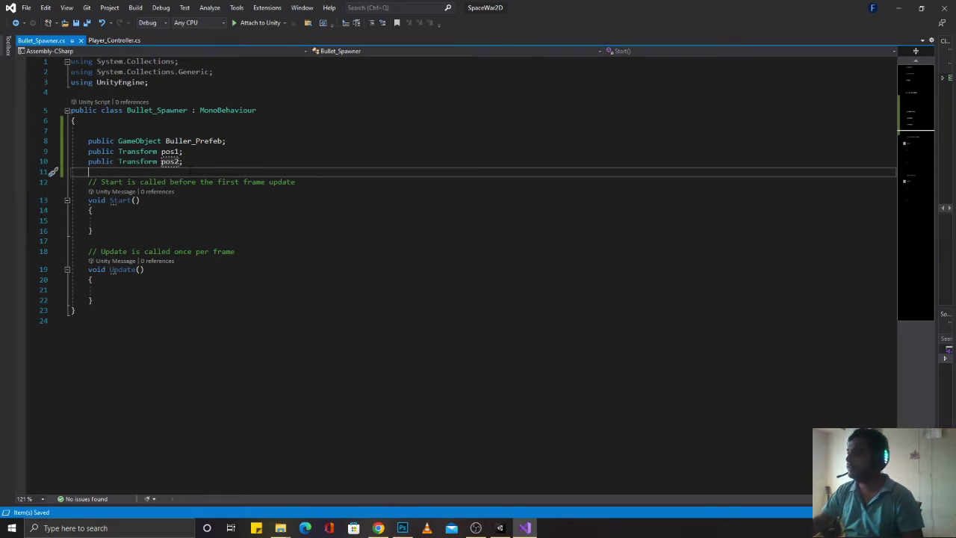
{"action": "key", "text": "Return"}
{"action": "key", "text": "Return"}
{"action": "key", "text": "Up"}
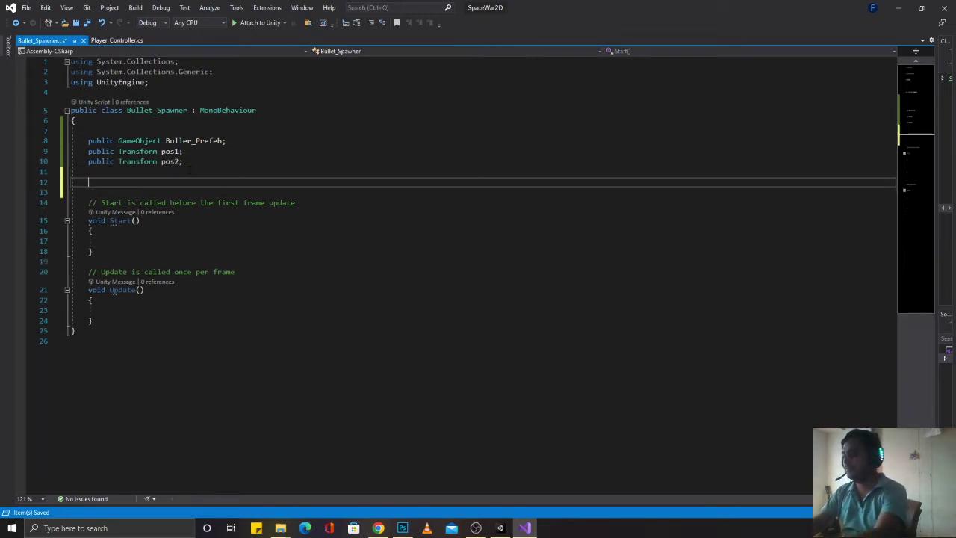
{"action": "type", "text": "public f"}
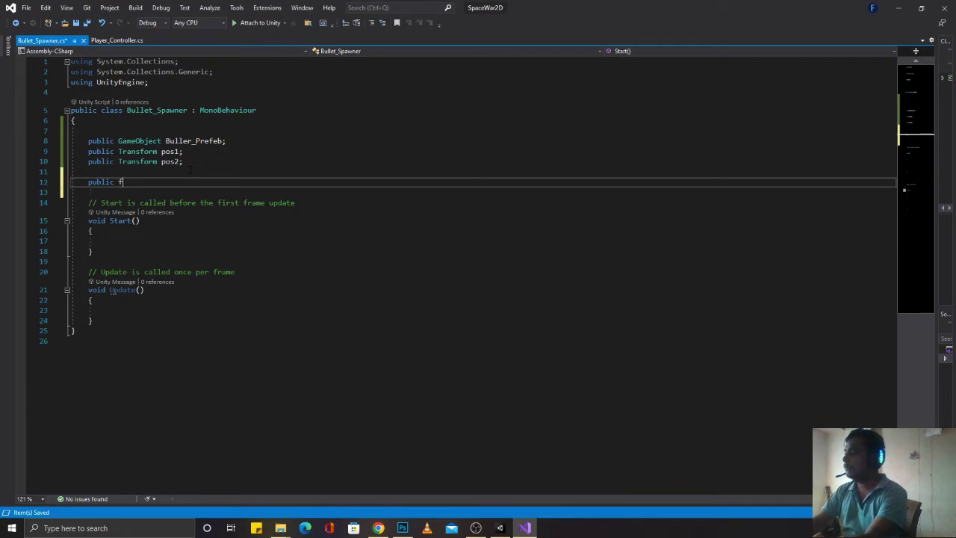
{"action": "type", "text": "loat T"}
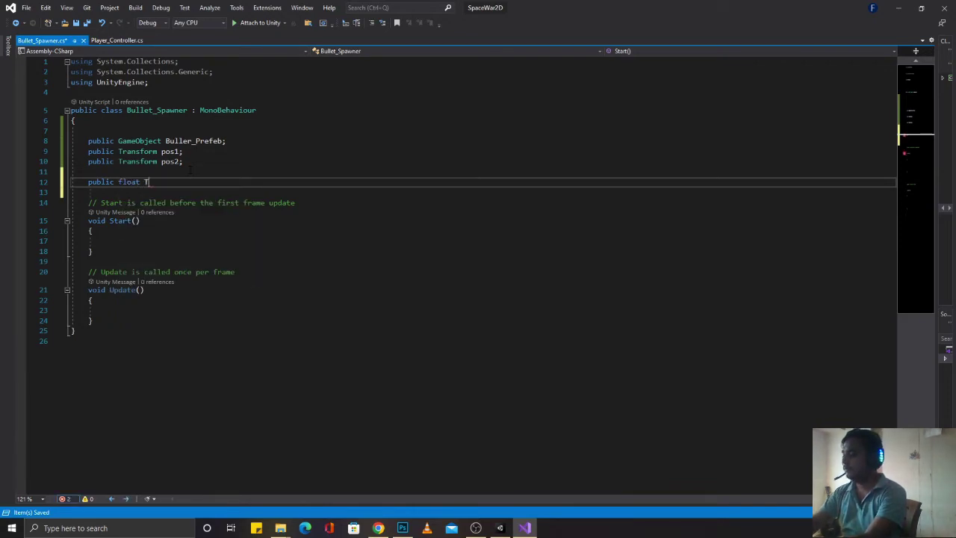
{"action": "type", "text": "imeToStart"}
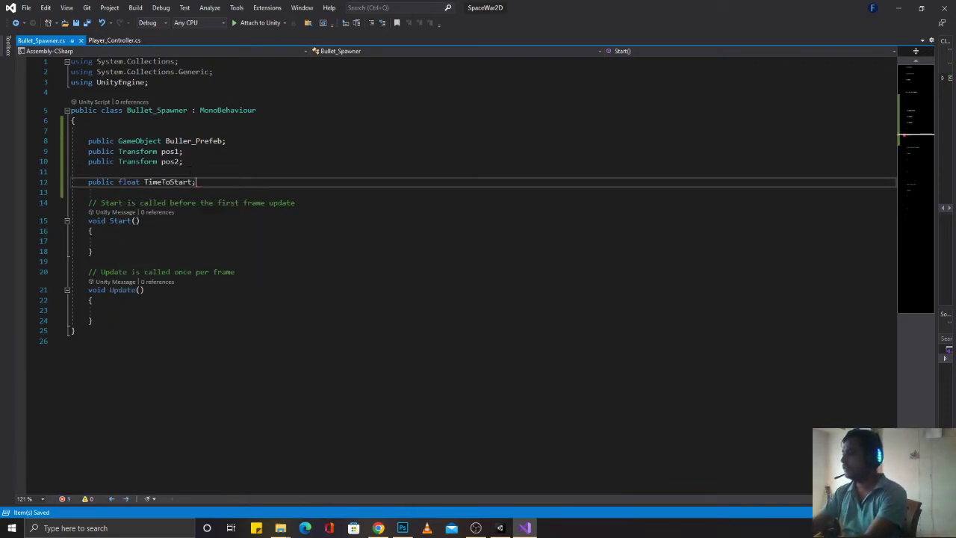
{"action": "type", "text": ";"}
{"action": "key", "text": "Return"}
{"action": "type", "text": "public "}
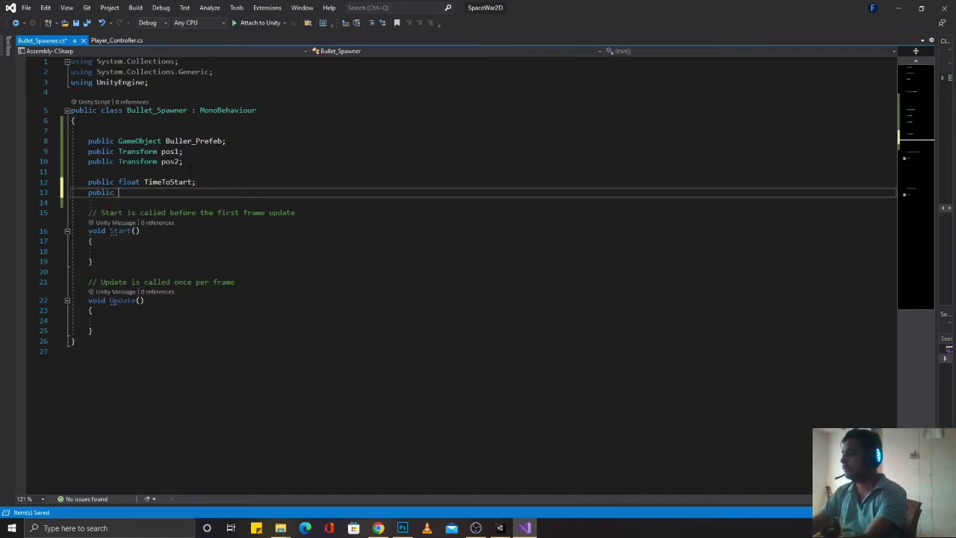
{"action": "type", "text": "float Time"}
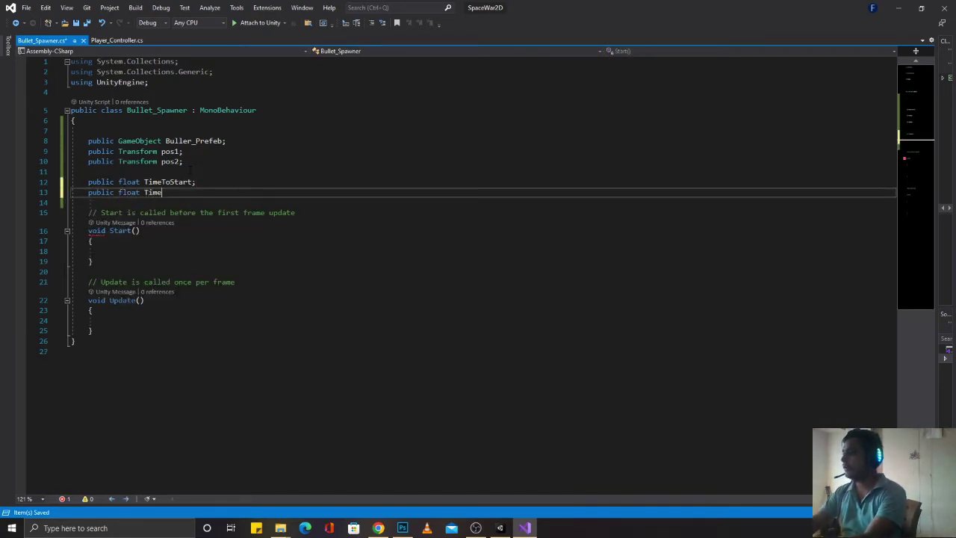
{"action": "type", "text": "Btwen"}
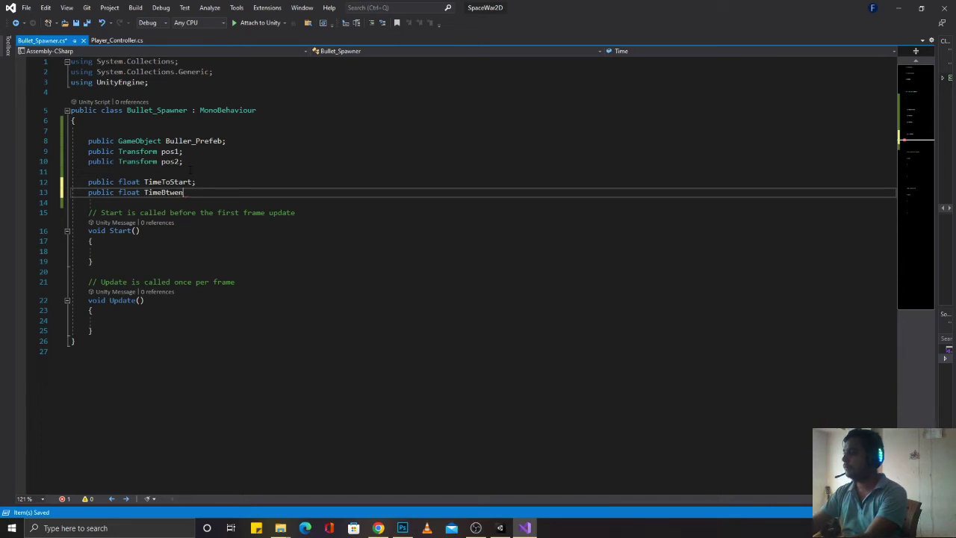
{"action": "type", "text": "_Wavers"}
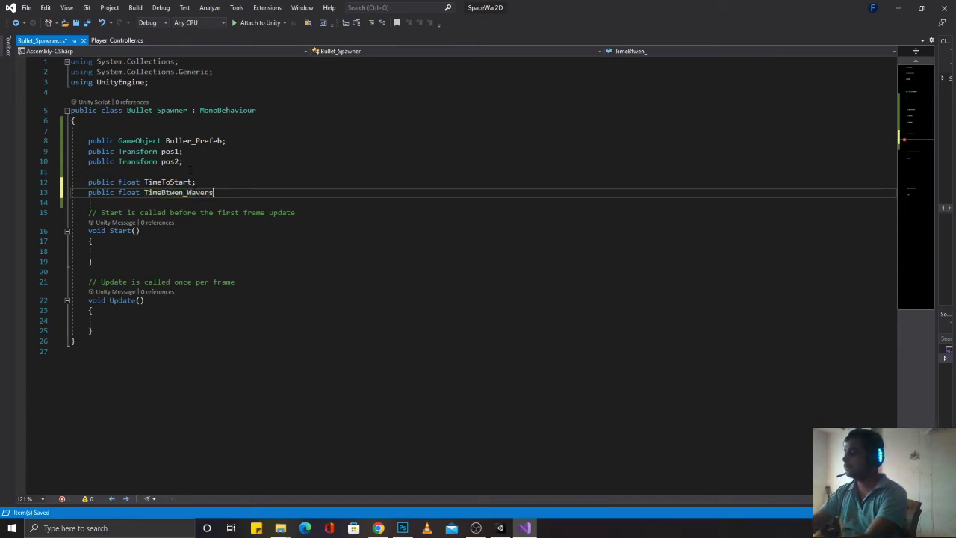
{"action": "key", "text": "BackSpace"}
{"action": "key", "text": "BackSpace"}
{"action": "type", "text": "s;"}
{"action": "key", "text": "ctrl+s"}
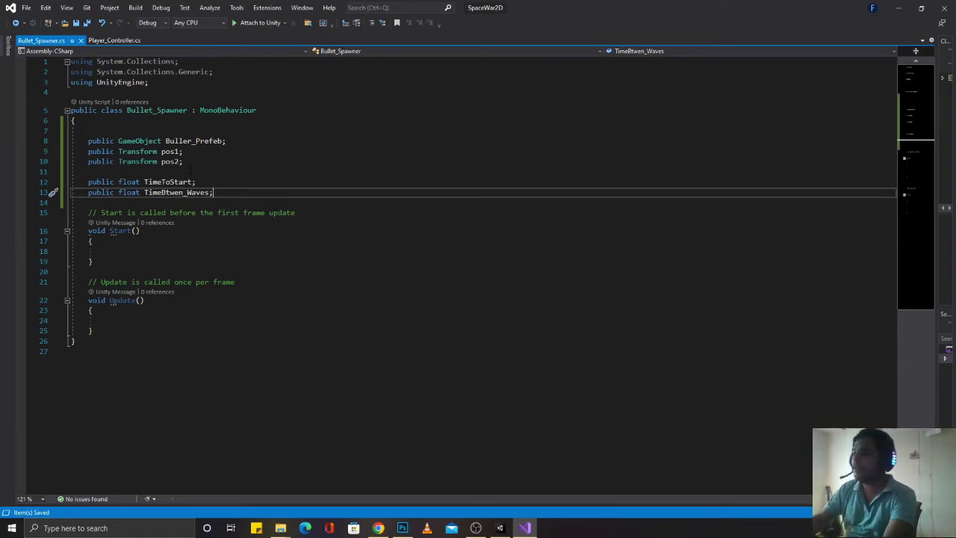
Step: Add an if (TimeToStart <= 0) block inside Update()
{"action": "key", "text": "Down"}
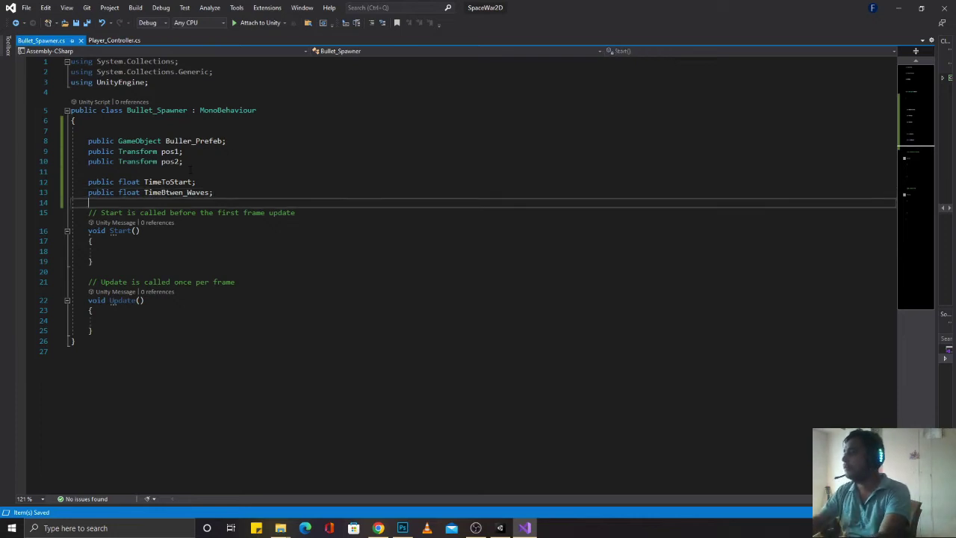
{"action": "key", "text": "Down"}
{"action": "key", "text": "Down"}
{"action": "key", "text": "Down"}
{"action": "key", "text": "Down"}
{"action": "key", "text": "Down"}
{"action": "key", "text": "Down"}
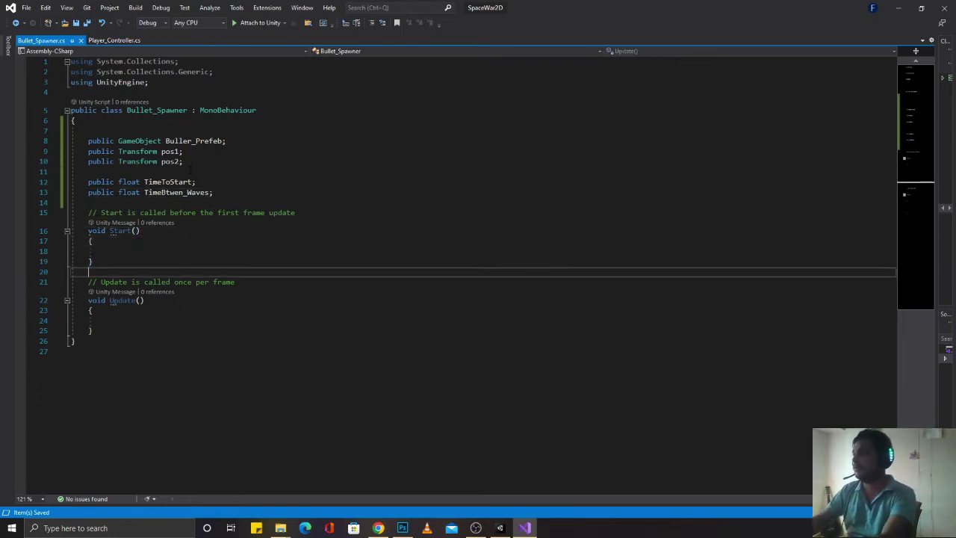
{"action": "key", "text": "Down"}
{"action": "key", "text": "Down"}
{"action": "key", "text": "Down"}
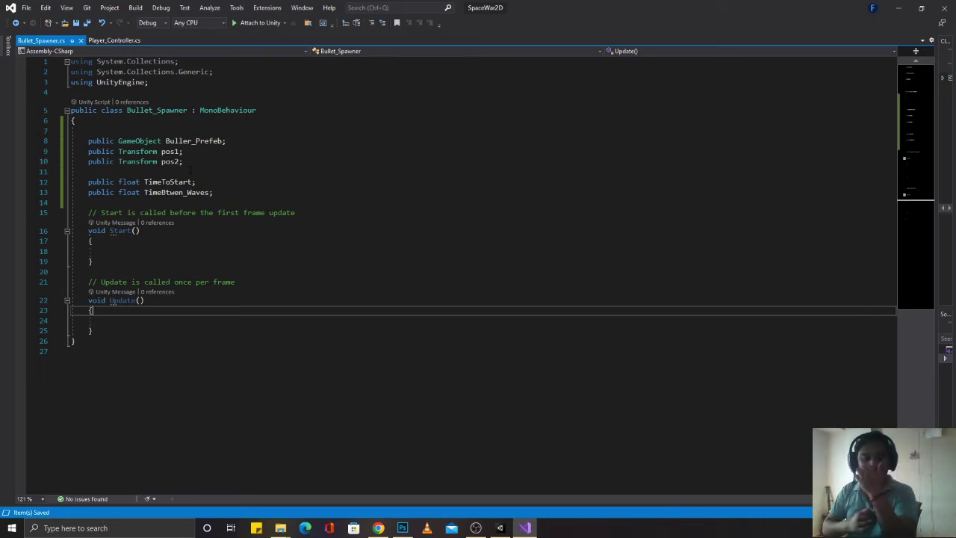
{"action": "left_click", "coordinate": [105, 321]}
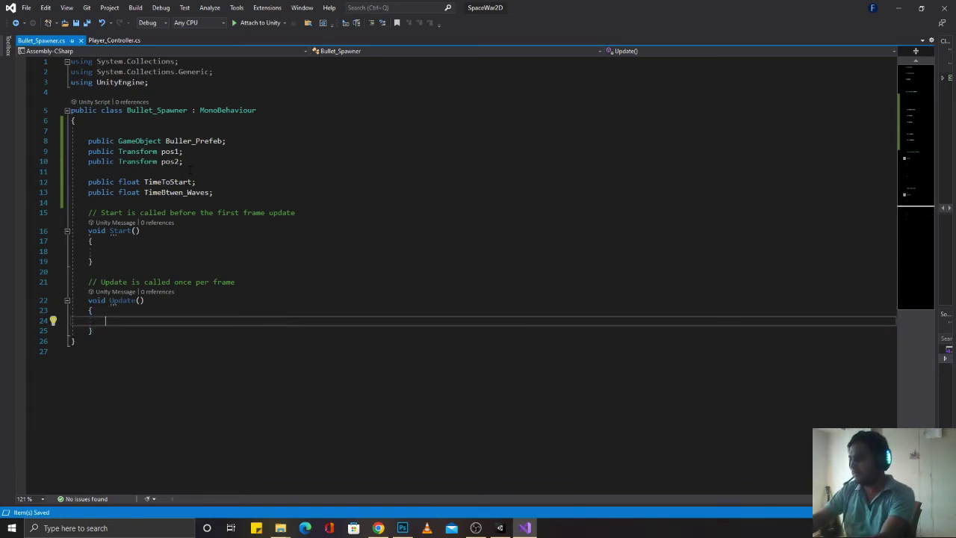
{"action": "type", "text": "if"}
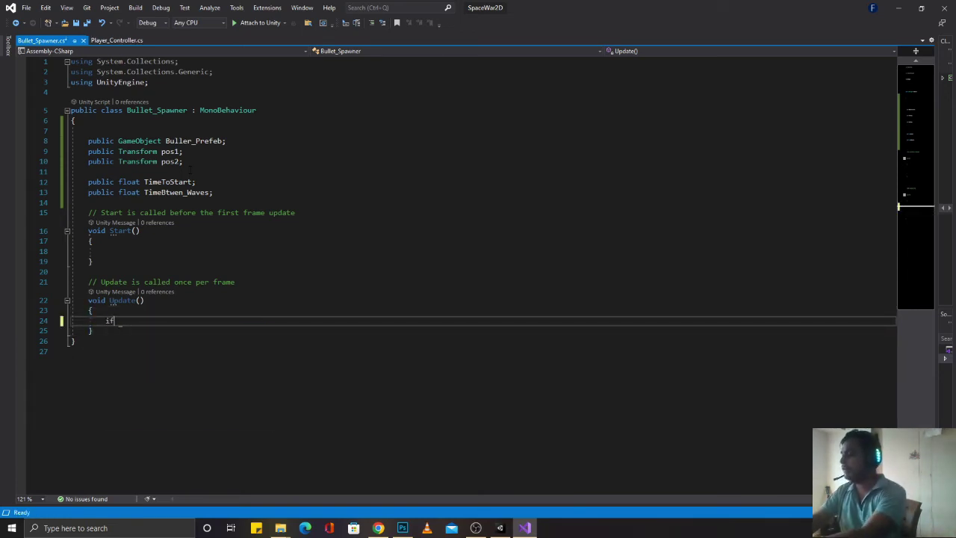
{"action": "type", "text": "(Time"}
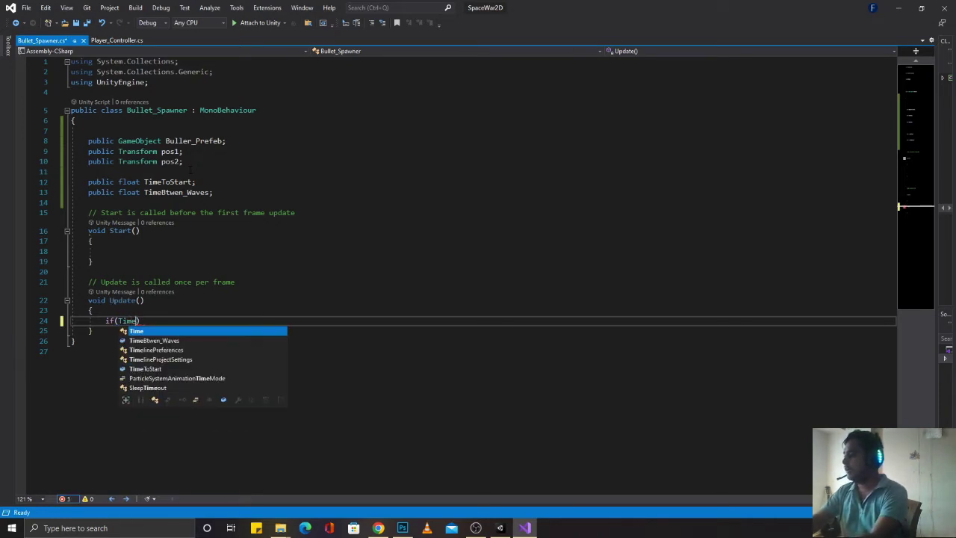
{"action": "key", "text": "Down"}
{"action": "key", "text": "Down"}
{"action": "key", "text": "Down"}
{"action": "key", "text": "Down"}
{"action": "key", "text": "Tab"}
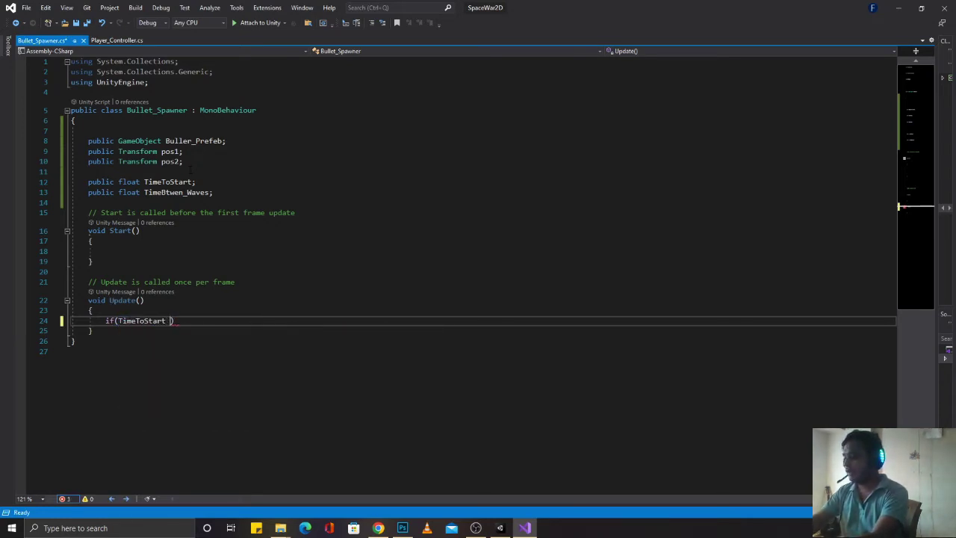
{"action": "type", "text": "<= 0"}
{"action": "key", "text": "Return"}
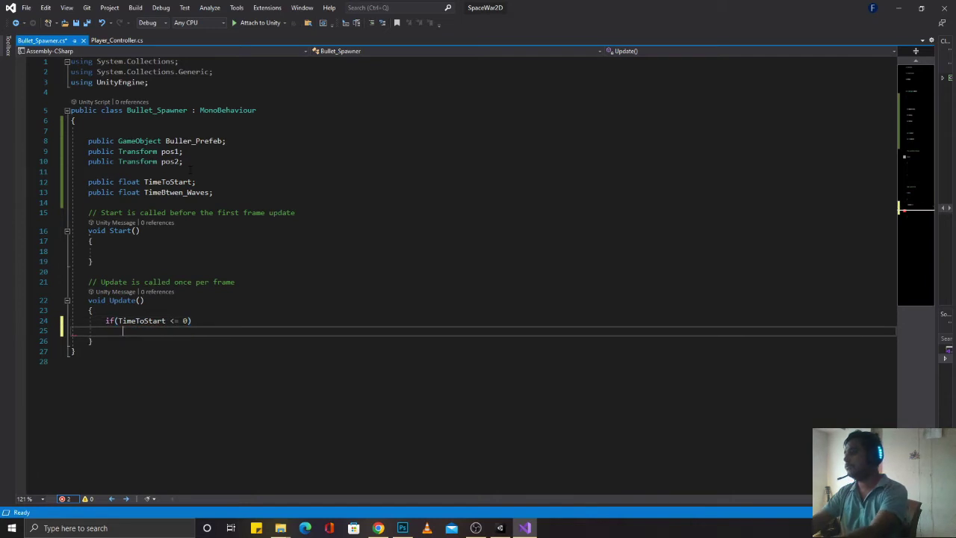
{"action": "type", "text": "{"}
{"action": "key", "text": "Return"}
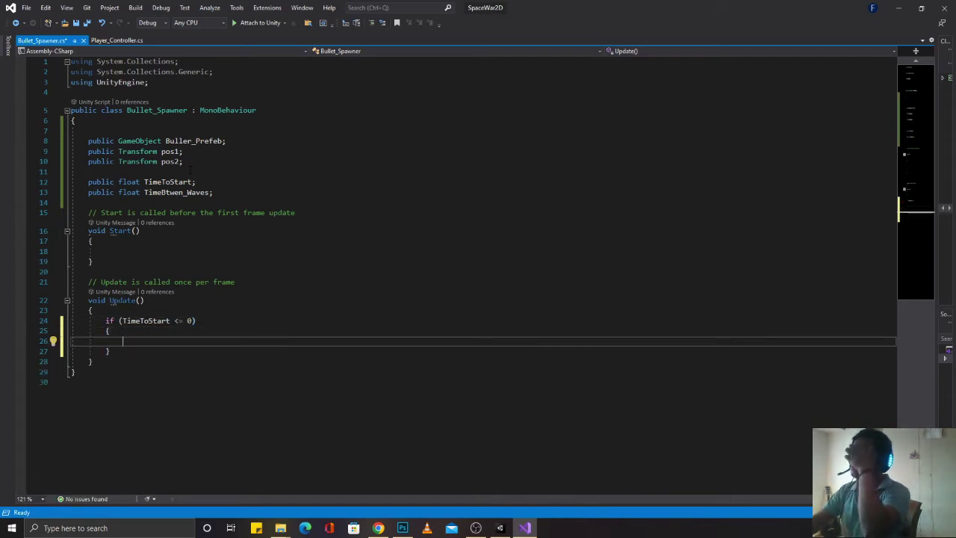
Step: Inside the if block, add TimeToStart += TimeBtwen_Waves; and save the script
{"action": "type", "text": "Time"}
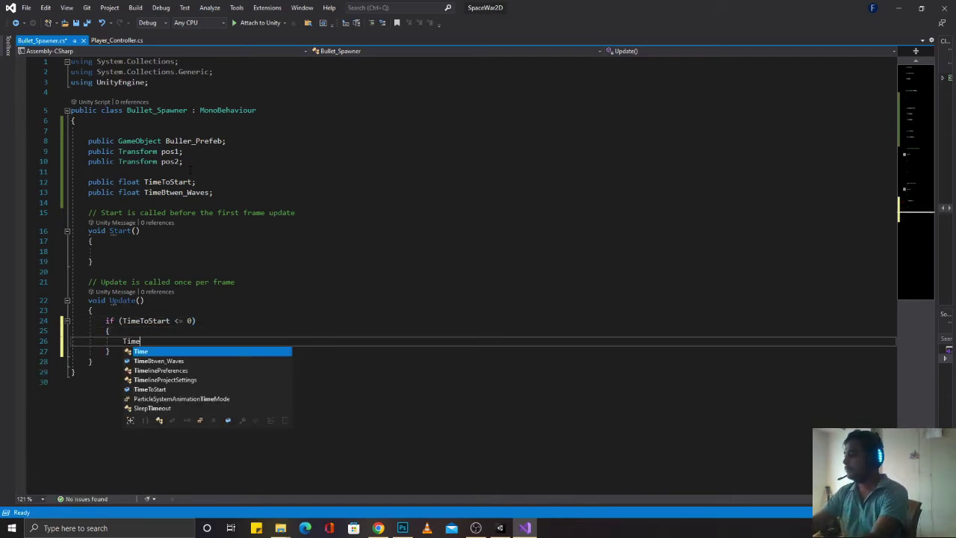
{"action": "key", "text": "Down"}
{"action": "key", "text": "Down"}
{"action": "key", "text": "Down"}
{"action": "type", "text": "+="}
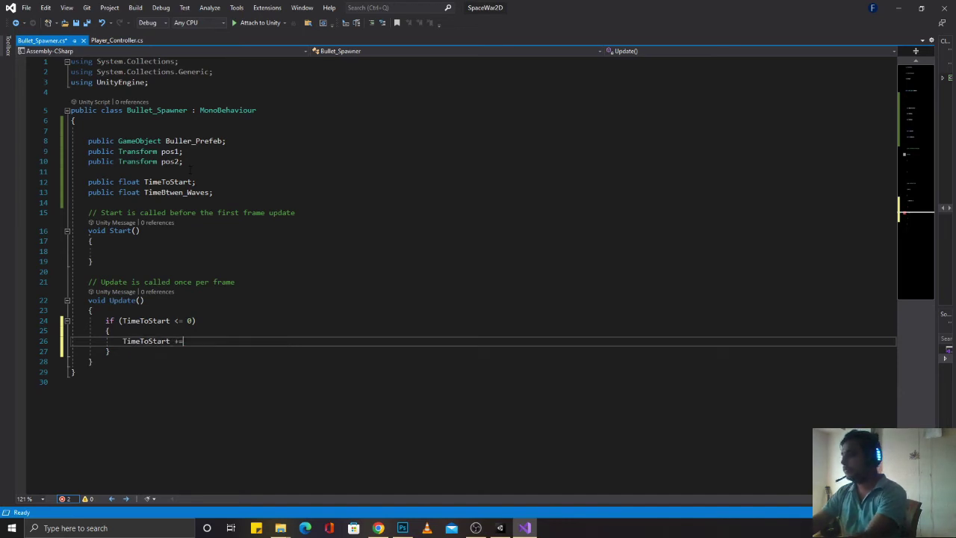
{"action": "type", "text": " Time"}
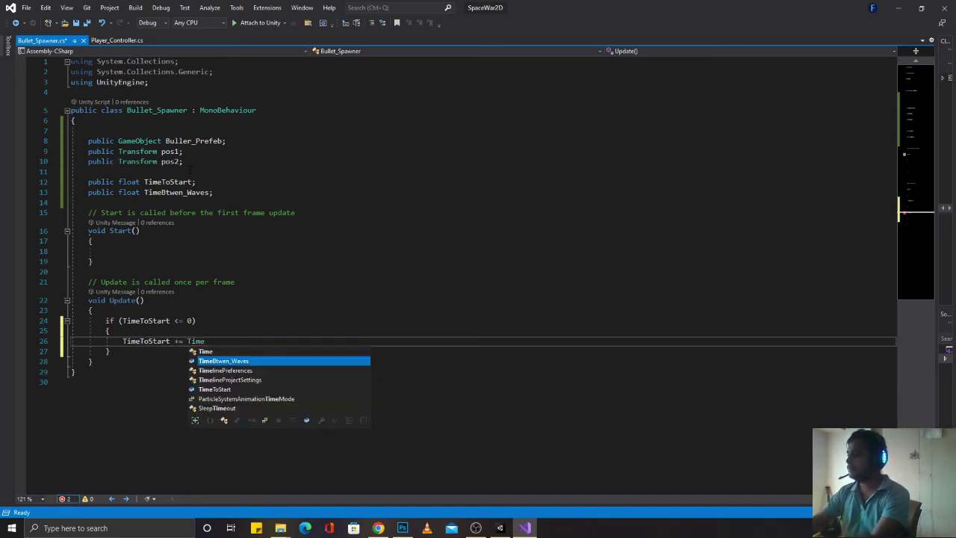
{"action": "key", "text": "Tab"}
{"action": "key", "text": "ctrl+s"}
Step: Insert a Spawn_Bullet(); call above the timer increment and save the script
{"action": "key", "text": "Up"}
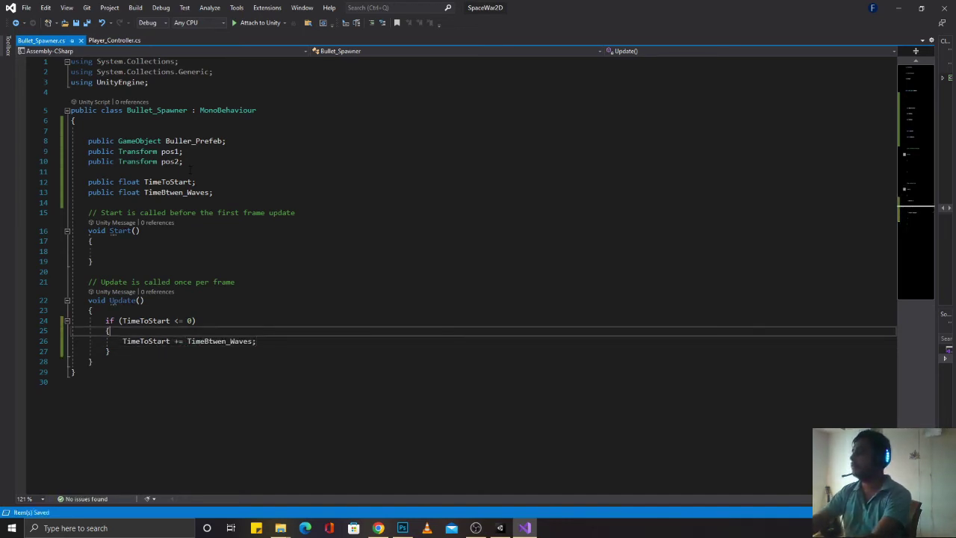
{"action": "key", "text": "Return"}
{"action": "type", "text": "Spawn"}
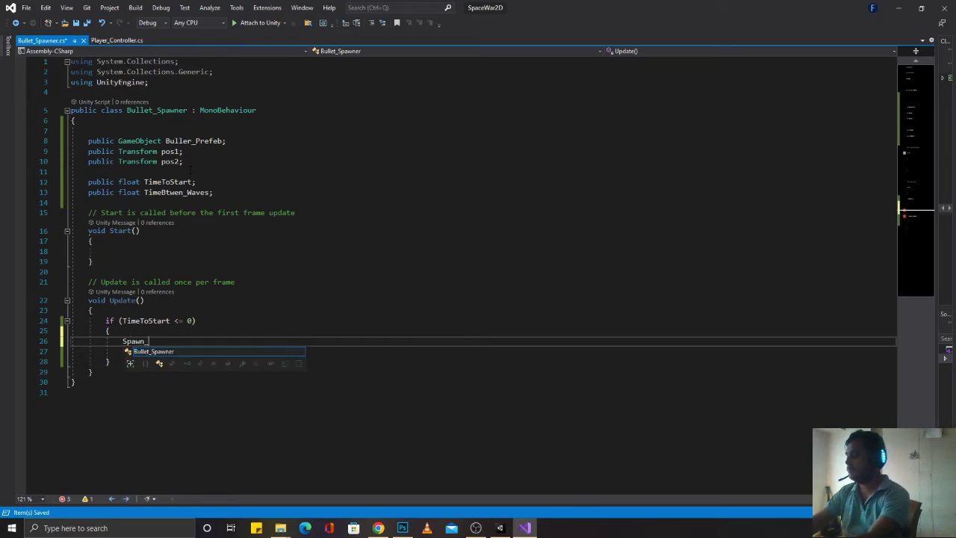
{"action": "type", "text": "_Buller"}
{"action": "key", "text": "BackSpace"}
{"action": "type", "text": "t"}
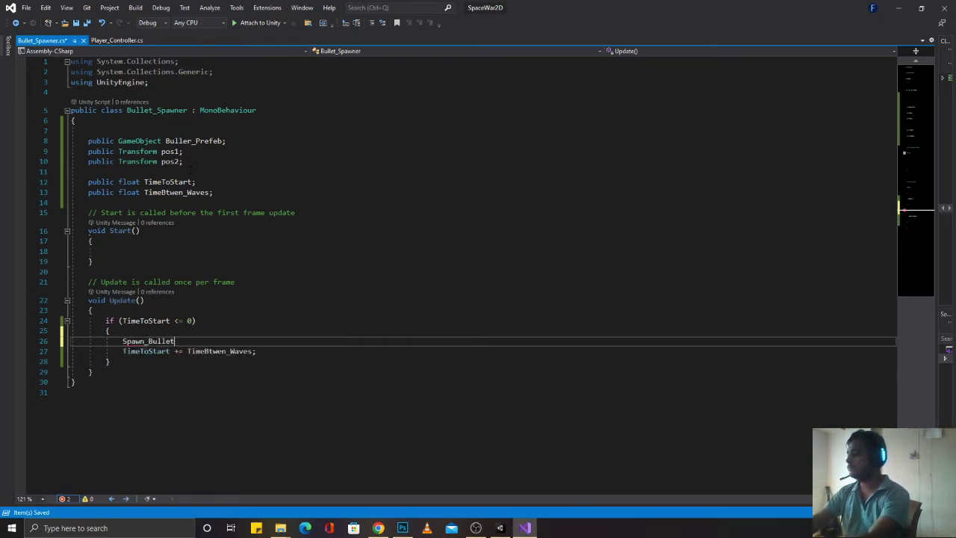
{"action": "type", "text": "()"}
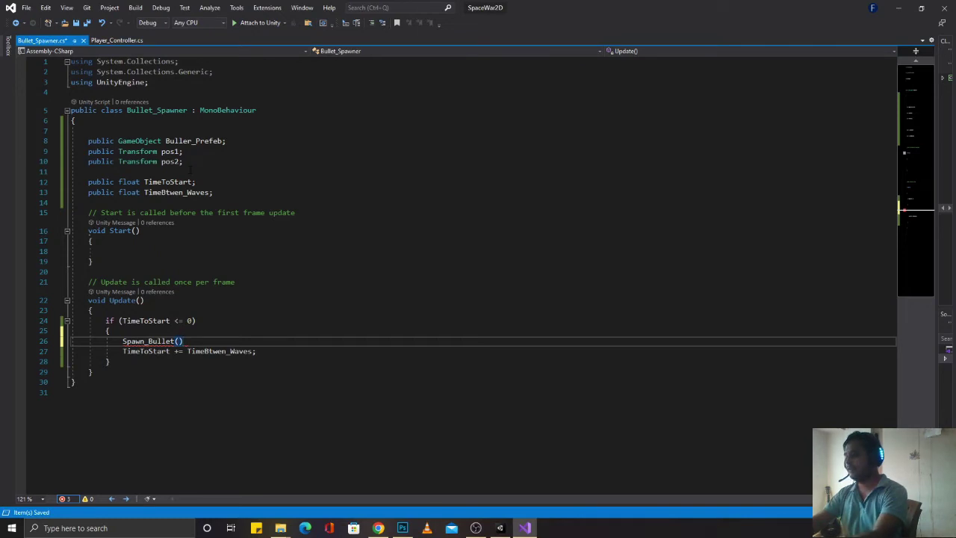
{"action": "type", "text": ";"}
{"action": "key", "text": "ctrl+s"}
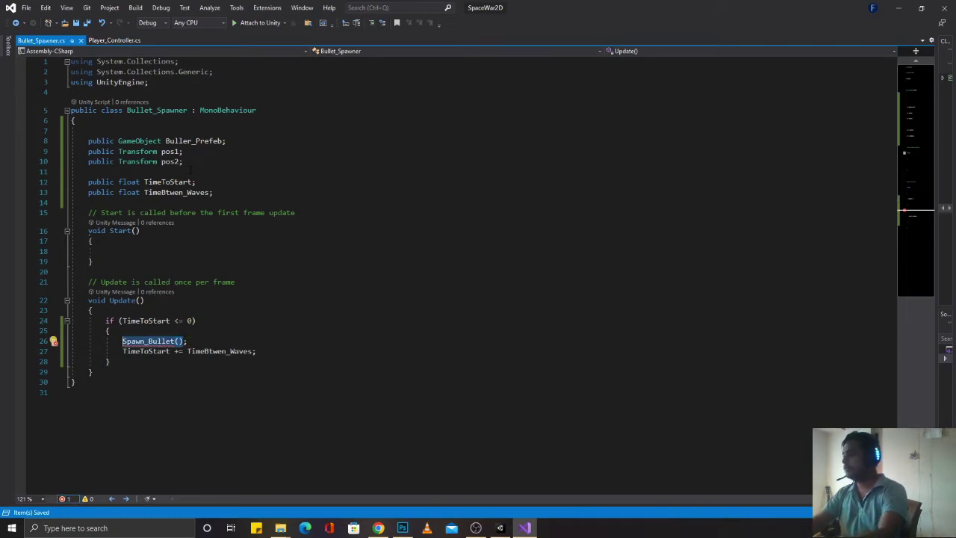
{"action": "key", "text": "Down"}
{"action": "key", "text": "Down"}
{"action": "key", "text": "Down"}
Step: Declare a new public void Spawn_Bullet() method below Update
{"action": "key", "text": "Return"}
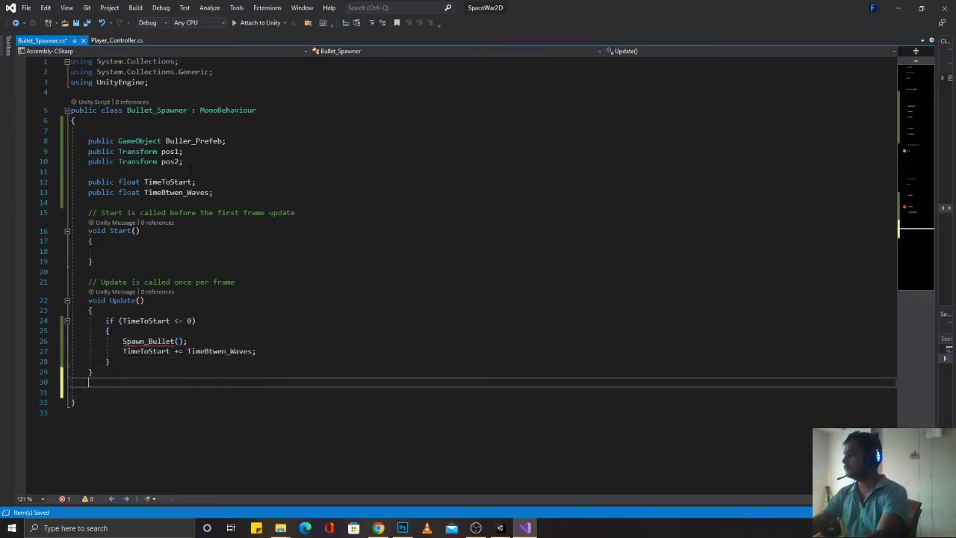
{"action": "key", "text": "Return"}
{"action": "key", "text": "Return"}
{"action": "key", "text": "Up"}
{"action": "type", "text": "public "}
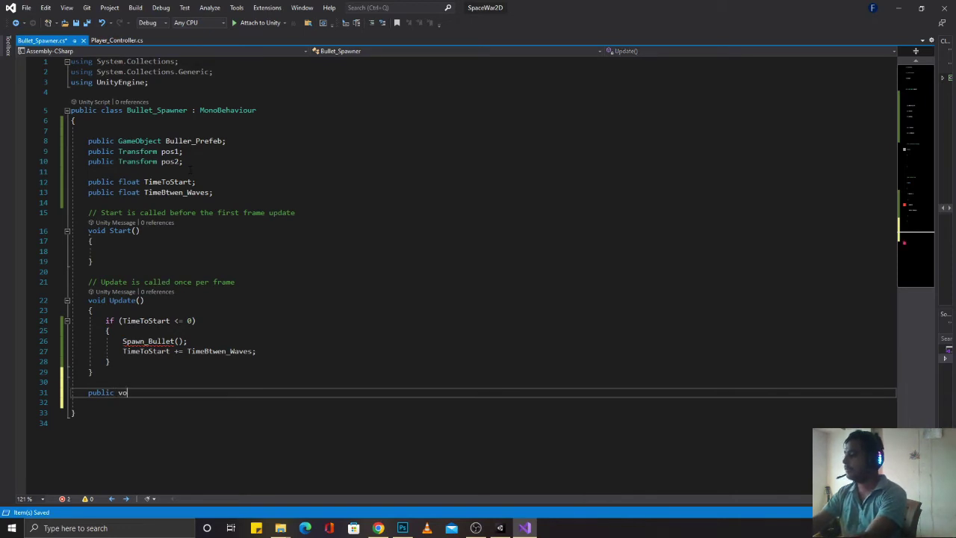
{"action": "type", "text": "id Spawn_Bullet()"}
{"action": "key", "text": "Return"}
{"action": "type", "text": "{"}
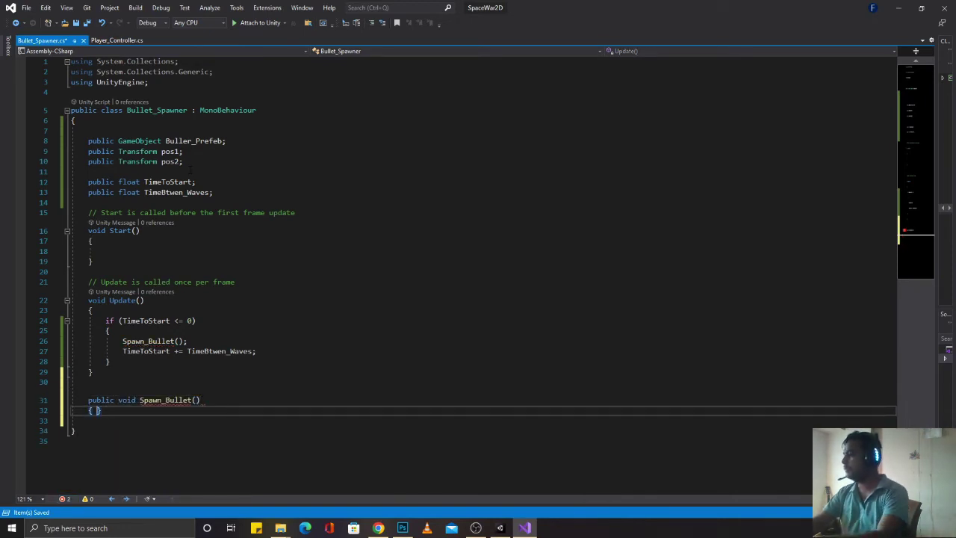
{"action": "key", "text": "Return"}
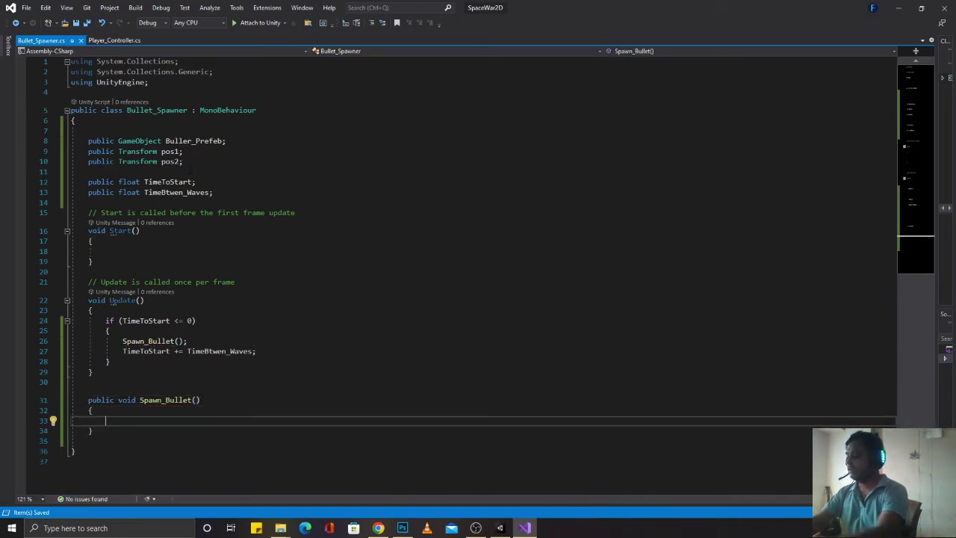
Step: Begin an Instantiate call and correct the field name Buller_Prefeb to Bullet_Prefeb
{"action": "type", "text": "Inst"}
{"action": "key", "text": "Tab"}
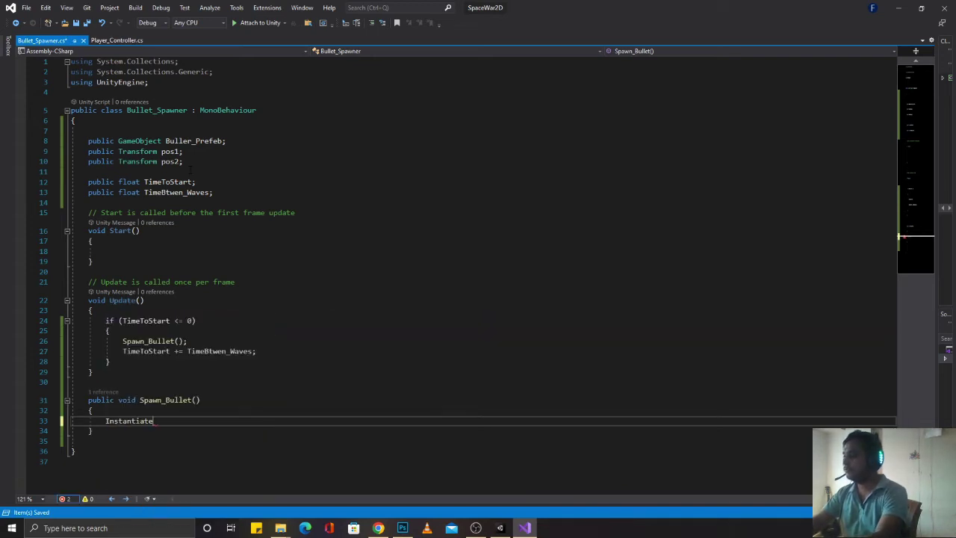
{"action": "type", "text": "("}
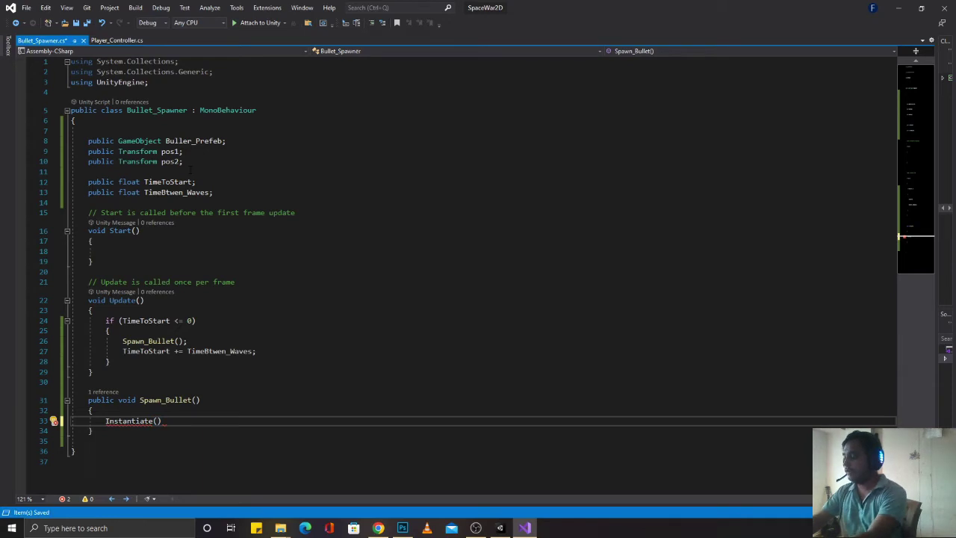
{"action": "type", "text": "B"}
{"action": "left_click", "coordinate": [193, 140]}
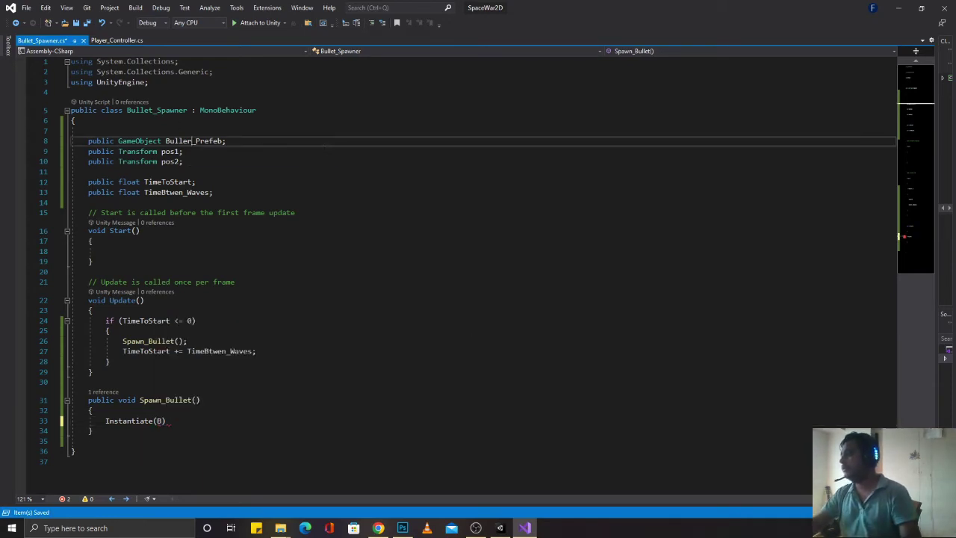
{"action": "key", "text": "BackSpace"}
{"action": "type", "text": "t"}
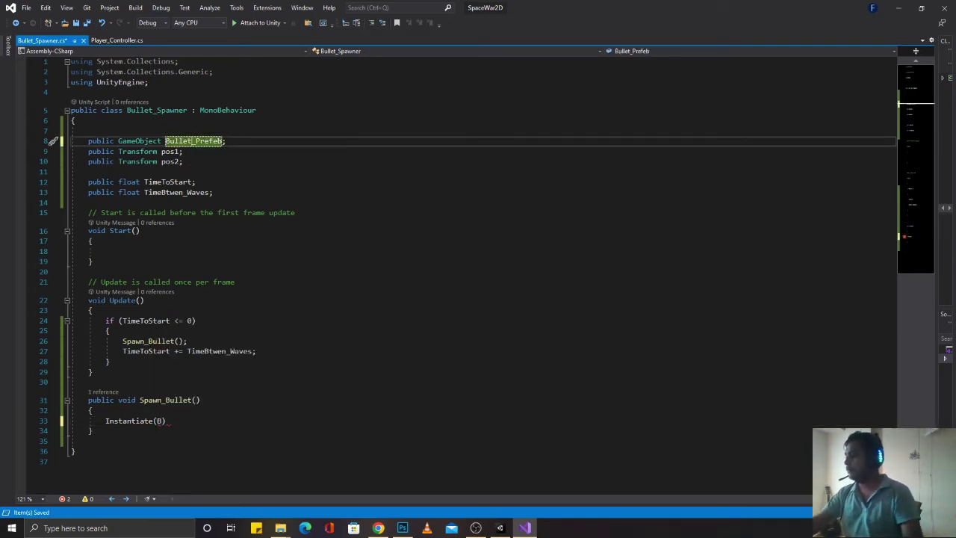
Step: Pass Bullet_Prefeb and pos1 as the first Instantiate arguments
{"action": "left_click", "coordinate": [166, 421]}
{"action": "key", "text": "ctrl+space"}
{"action": "key", "text": "Tab"}
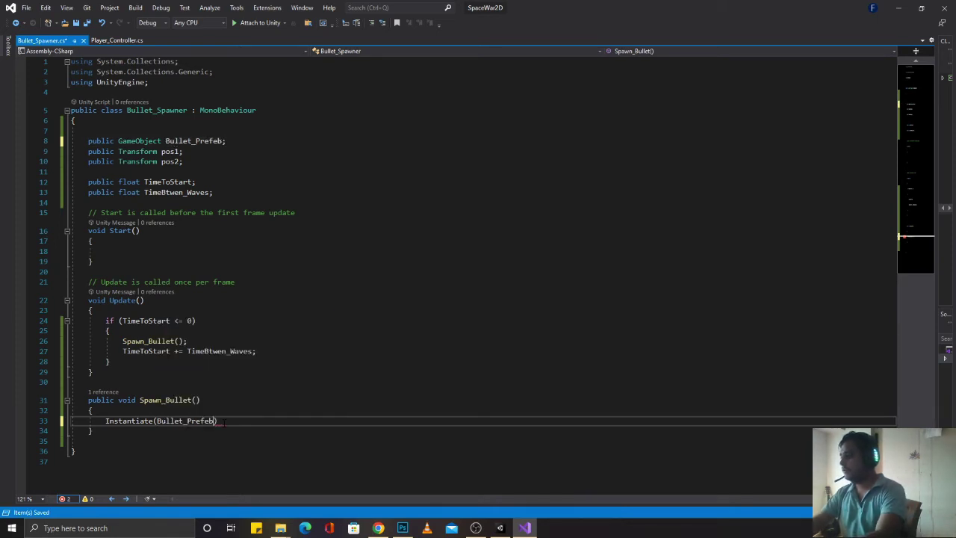
{"action": "type", "text": ", "}
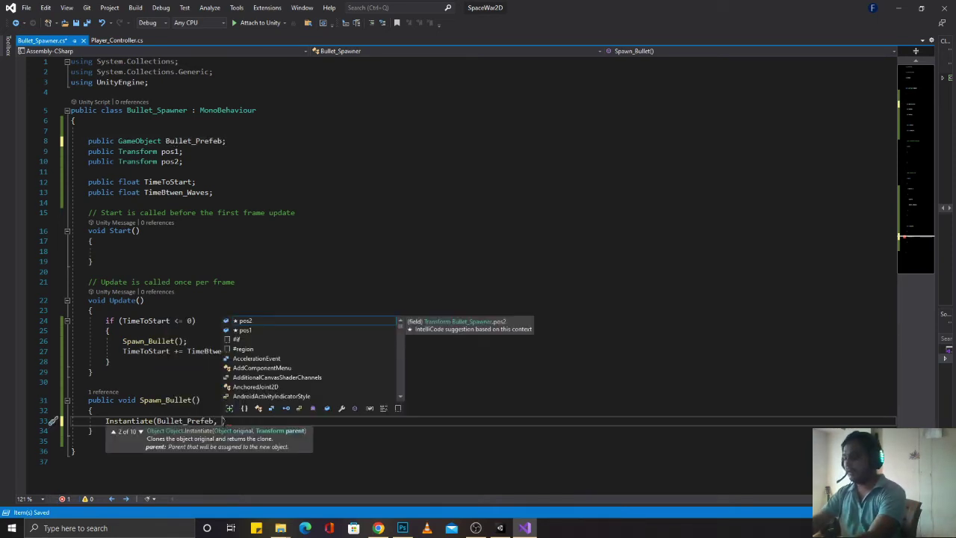
{"action": "type", "text": "pos"}
{"action": "key", "text": "Escape"}
{"action": "key", "text": "ctrl+space"}
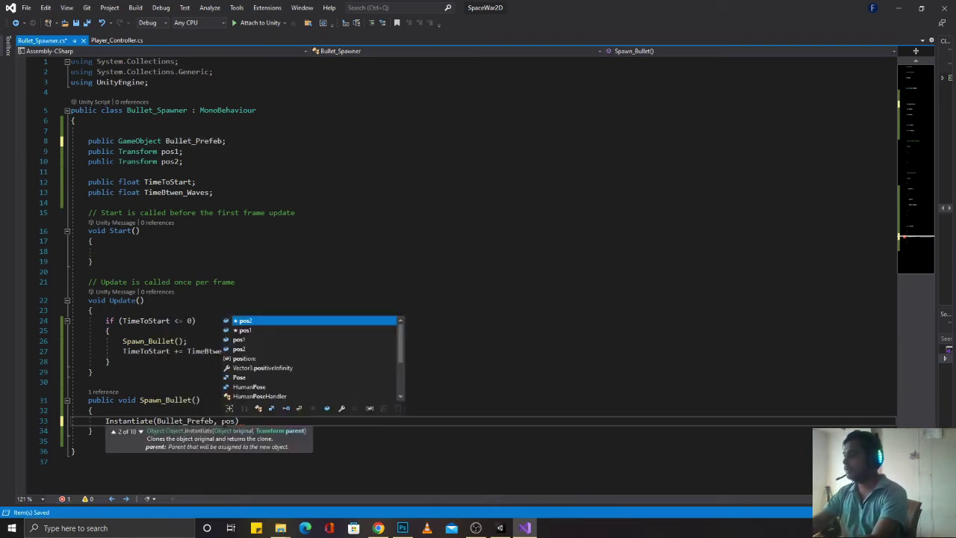
{"action": "key", "text": "Down"}
{"action": "key", "text": "Tab"}
Step: Complete Instantiate(Bullet_Prefeb, pos1.position, Quaternion.identity); and duplicate that line
{"action": "type", "text": ".position"}
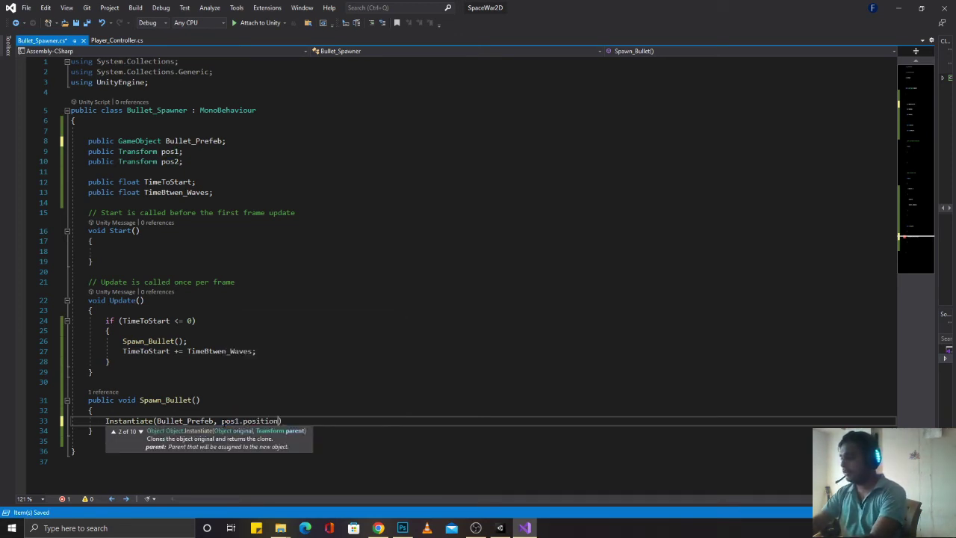
{"action": "type", "text": ", Qu"}
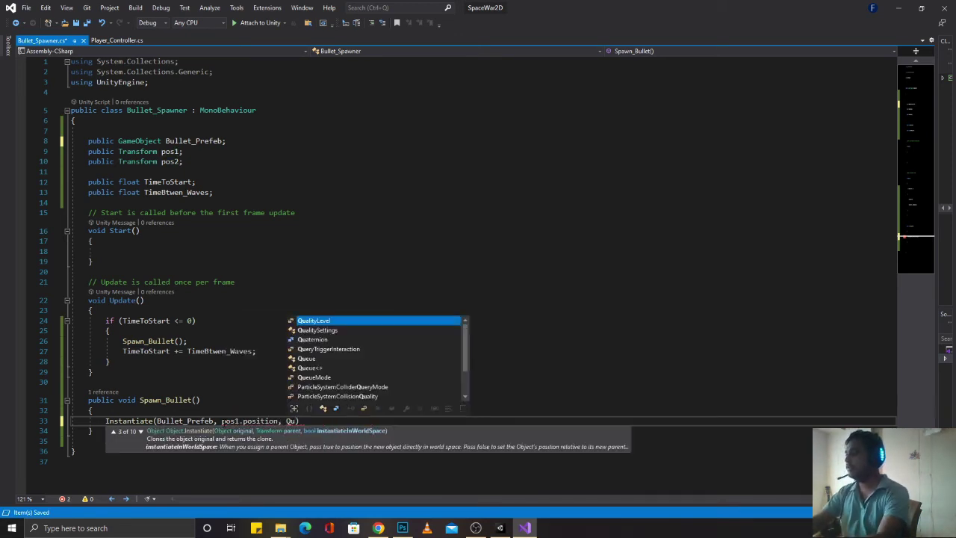
{"action": "key", "text": "Down"}
{"action": "key", "text": "Down"}
{"action": "key", "text": "Tab"}
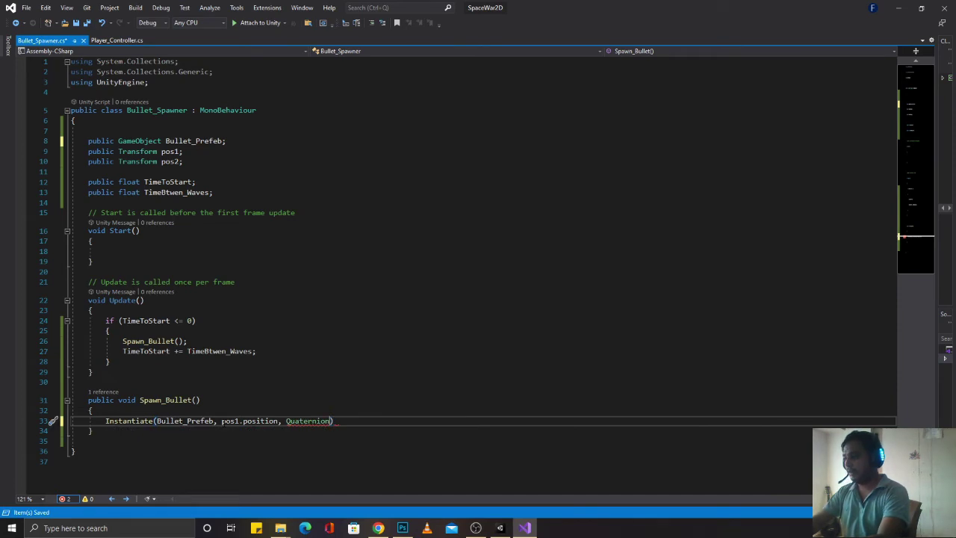
{"action": "type", "text": ".i"}
{"action": "key", "text": "Tab"}
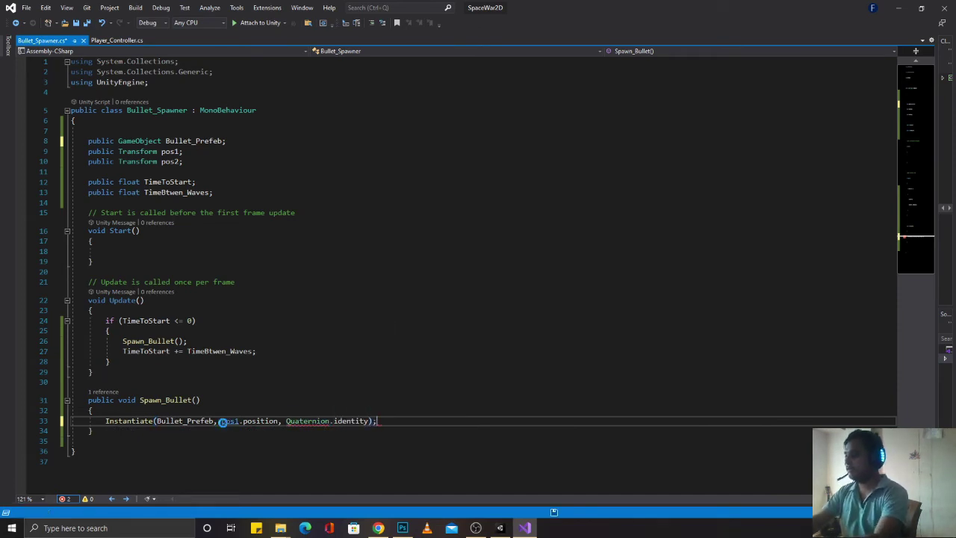
{"action": "type", "text": ";"}
{"action": "key", "text": "Return"}
{"action": "key", "text": "Up"}
{"action": "key", "text": "ctrl+d"}
{"action": "key", "text": "Down"}
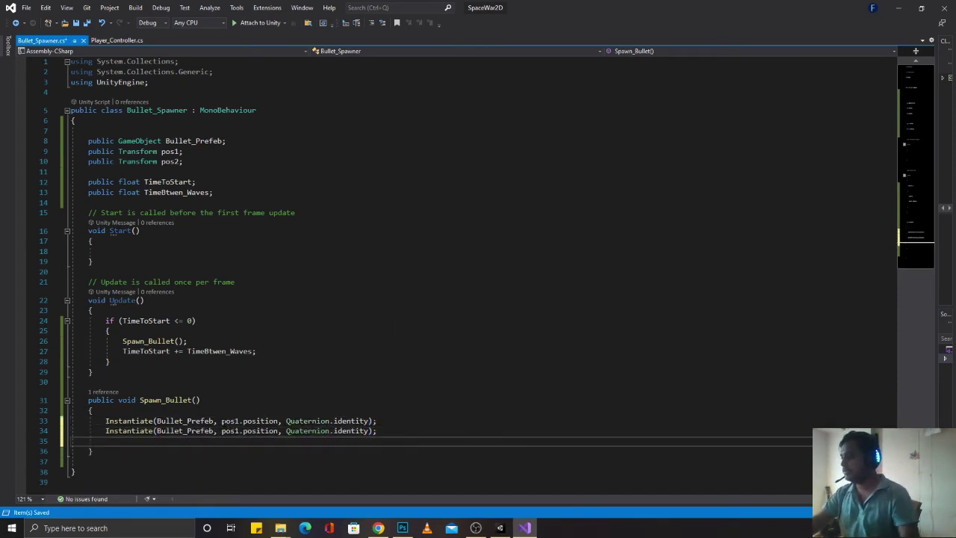
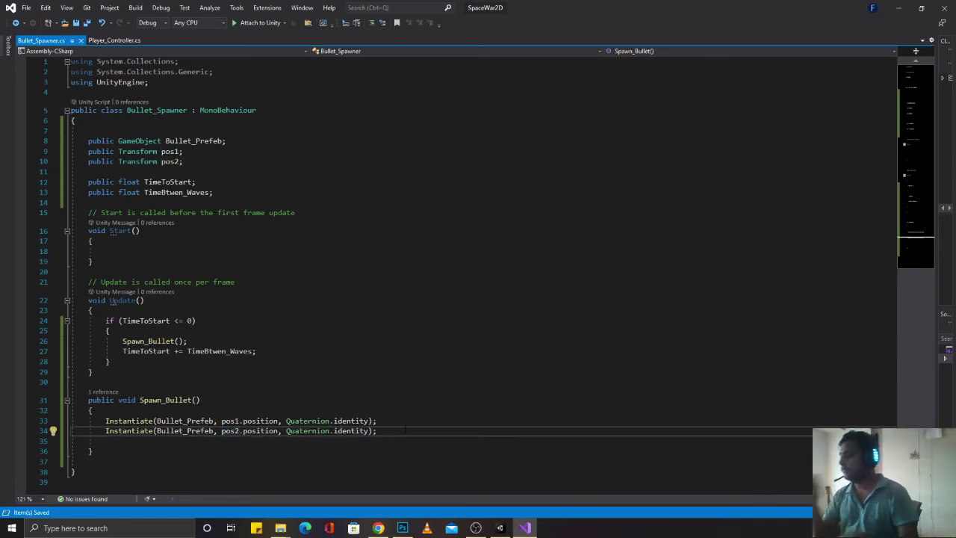
Step: Prefix the first Instantiate line with 'GameObject g =' using IntelliSense
{"action": "key", "text": "Up"}
{"action": "key", "text": "Home"}
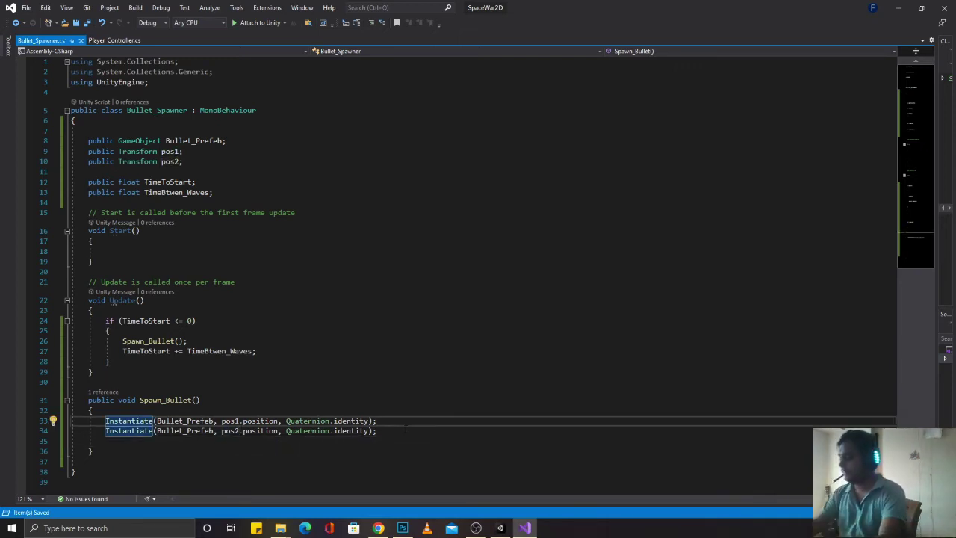
{"action": "type", "text": "Game"}
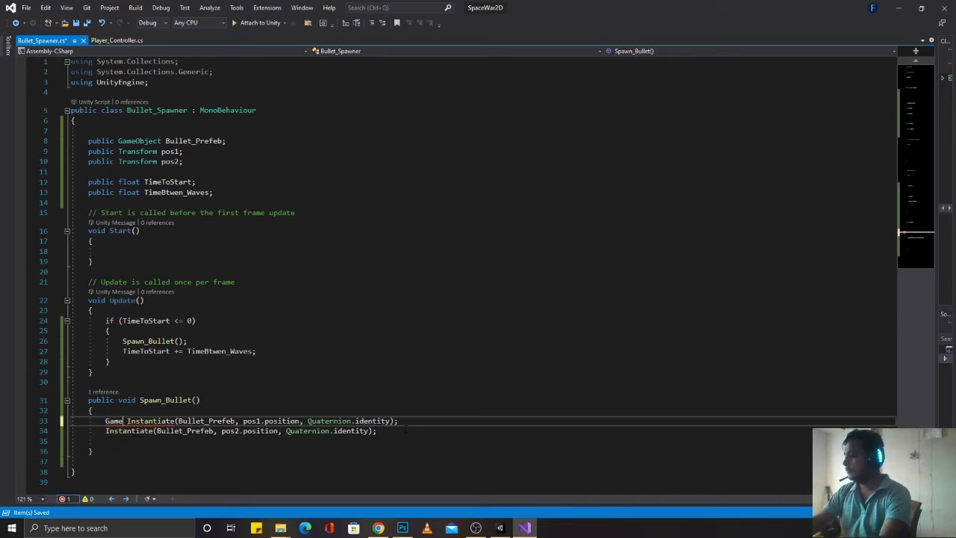
{"action": "key", "text": "ctrl+space"}
{"action": "key", "text": "Tab"}
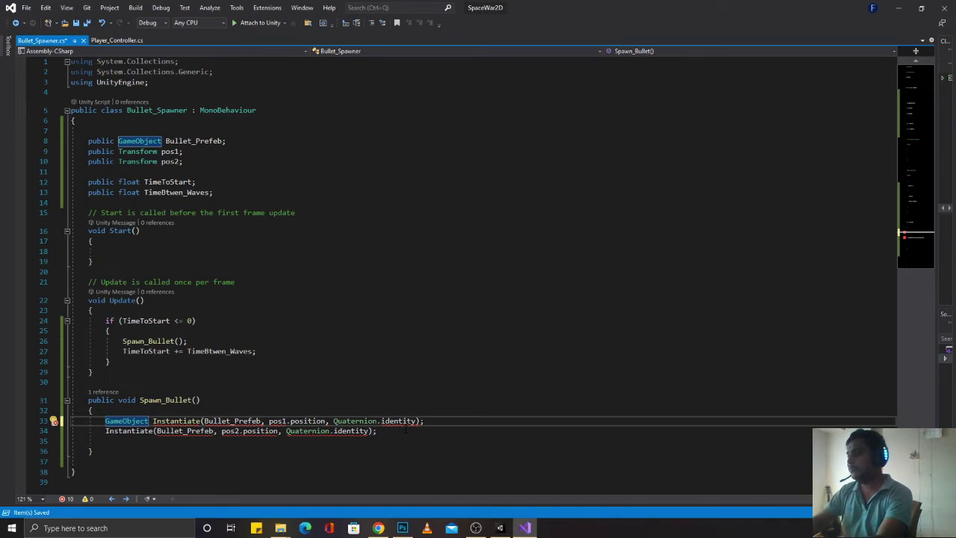
{"action": "type", "text": "g"}
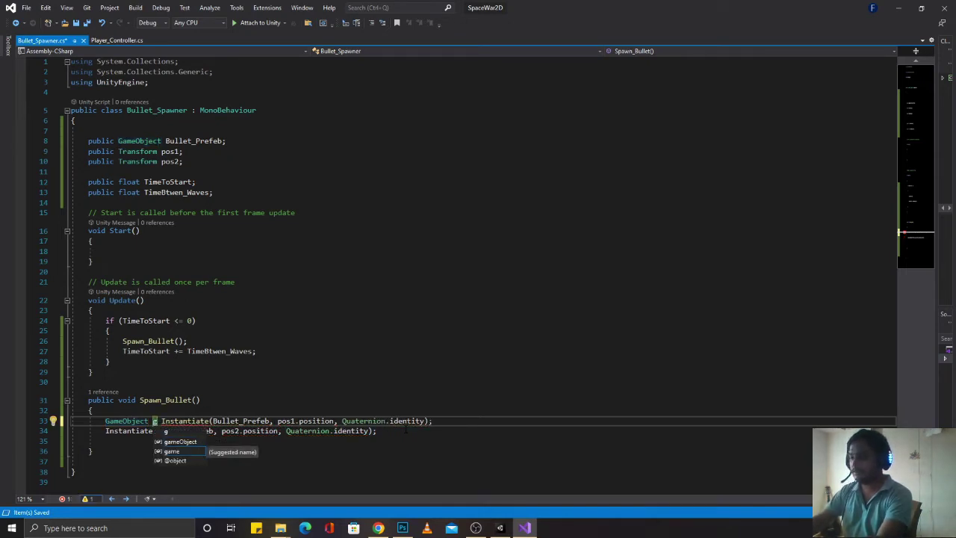
{"action": "type", "text": " ="}
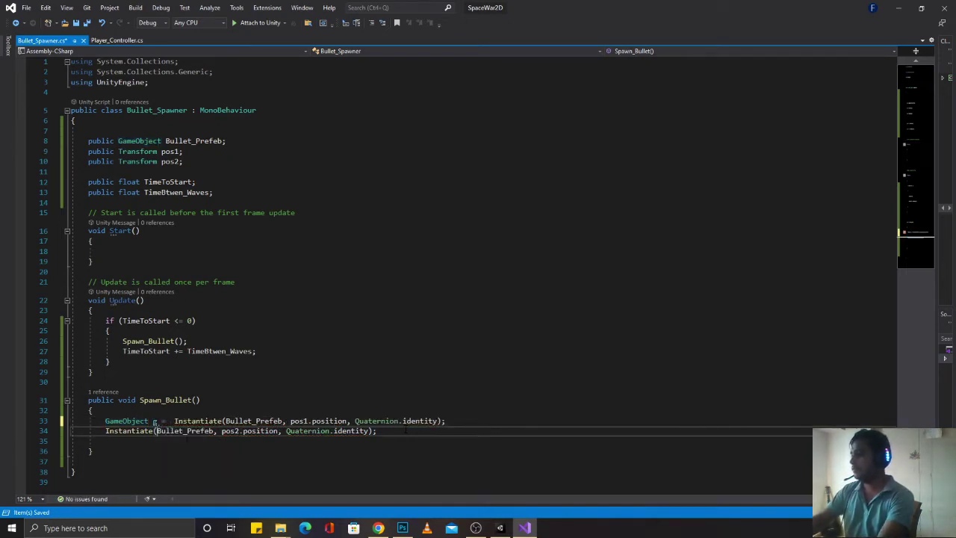
Step: Paste the declaration onto the second Instantiate line, rename it to g1, and save
{"action": "key", "text": "Up"}
{"action": "key", "text": "shift+Left"}
{"action": "key", "text": "shift+Left"}
{"action": "key", "text": "shift+Left"}
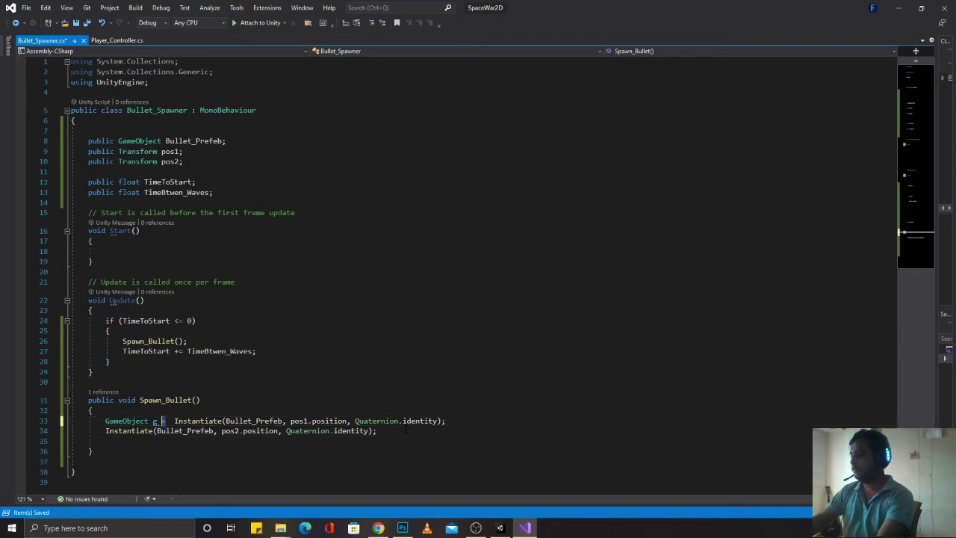
{"action": "key", "text": "shift+Left"}
{"action": "key", "text": "shift+Left"}
{"action": "key", "text": "shift+Left"}
{"action": "key", "text": "Down"}
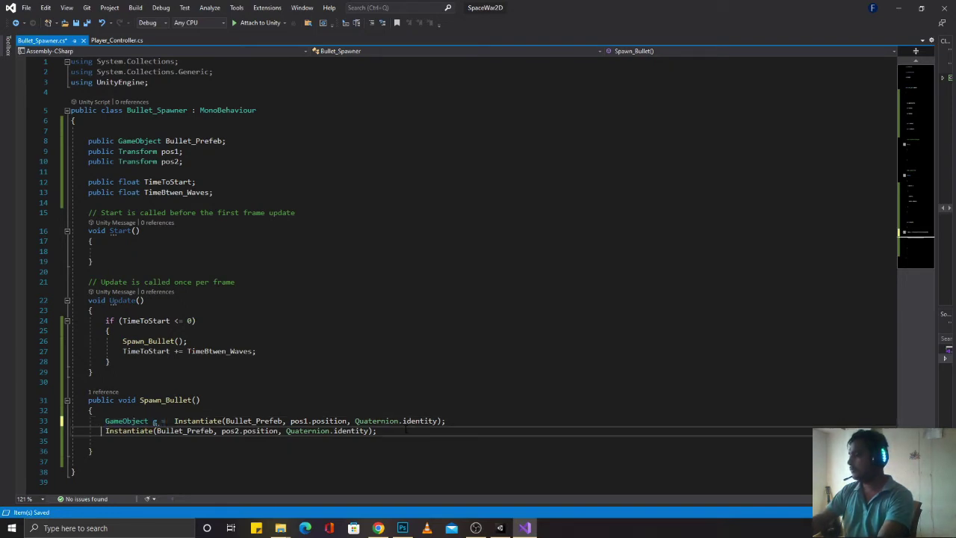
{"action": "type", "text": "GameObject g ="}
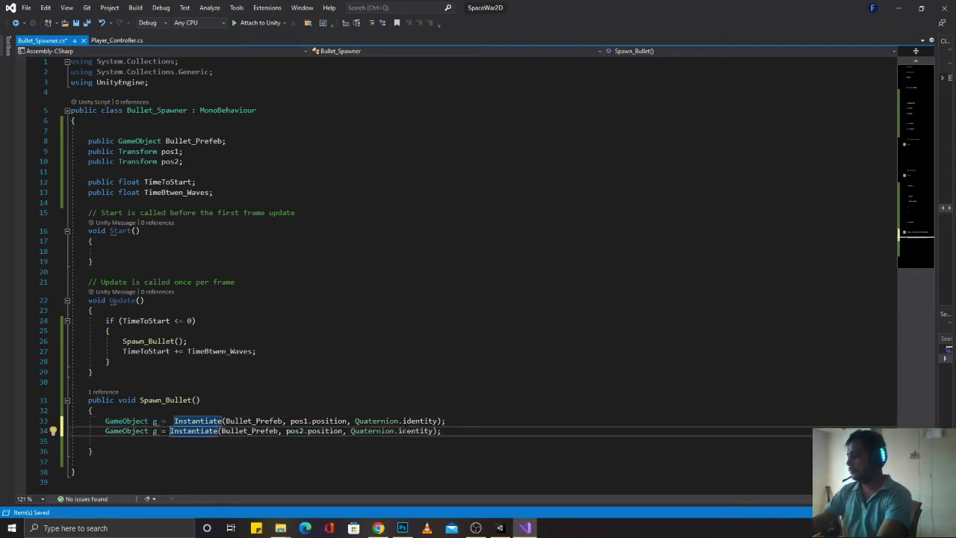
{"action": "left_click", "coordinate": [156, 431]}
{"action": "type", "text": "1"}
{"action": "key", "text": "ctrl+s"}
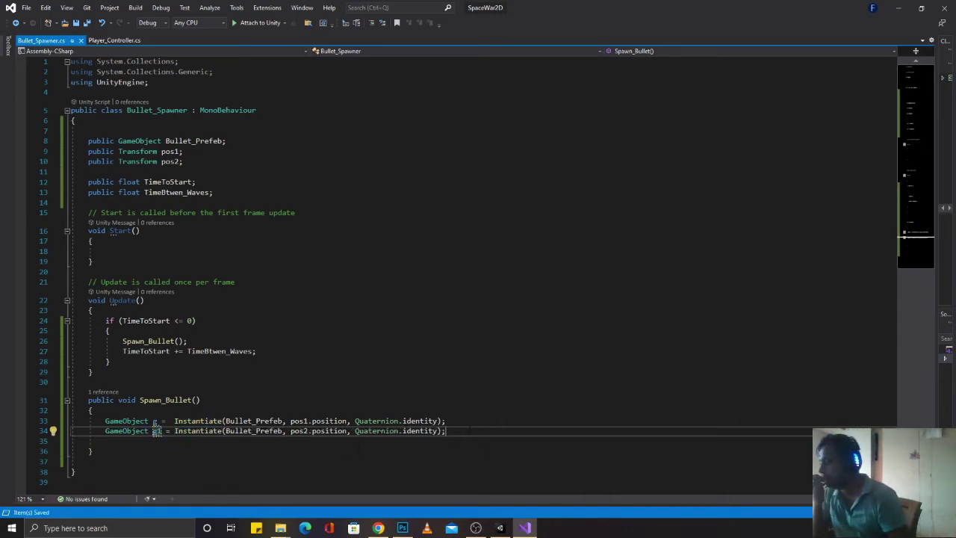
Step: Add g.transform.GetComponent<Rigidbody2D>().AddForce(Vector2.up * 50); below the Instantiate lines
{"action": "left_click", "coordinate": [470, 431]}
{"action": "key", "text": "Return"}
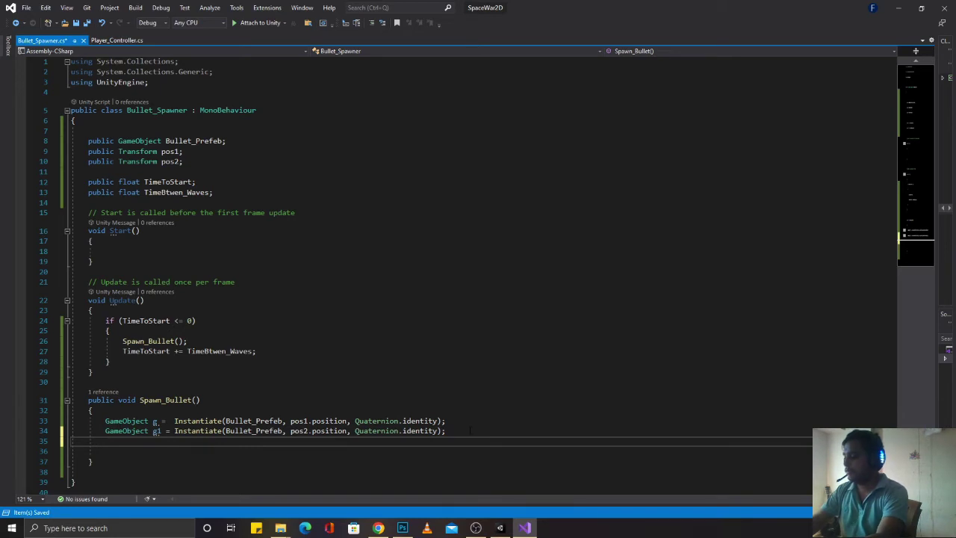
{"action": "type", "text": "g.transform.g"}
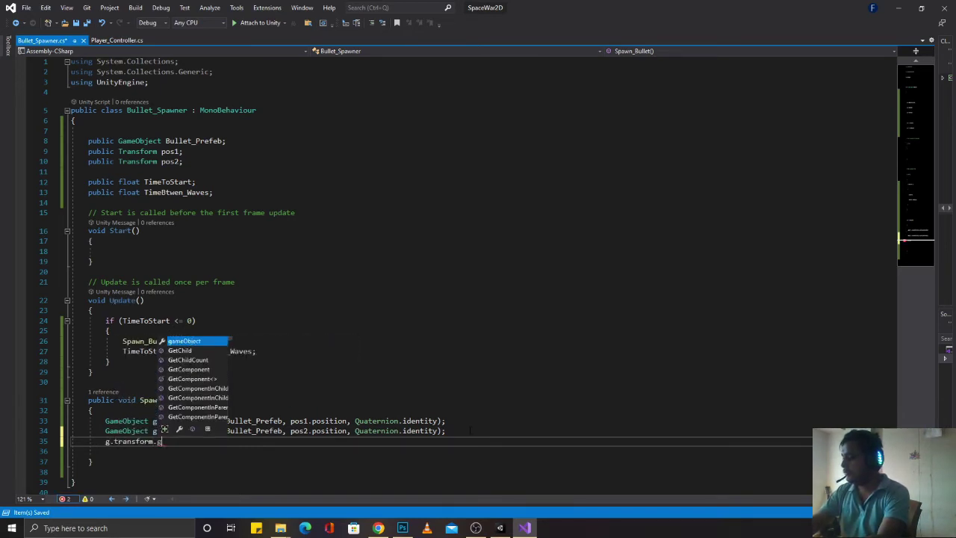
{"action": "type", "text": "etCo"}
{"action": "key", "text": "Down"}
{"action": "key", "text": "Tab"}
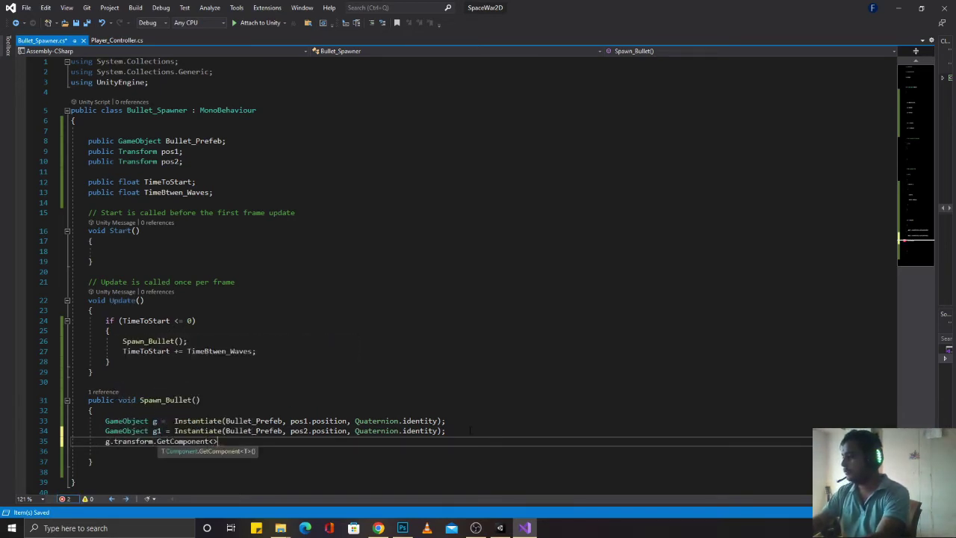
{"action": "type", "text": "Ri"}
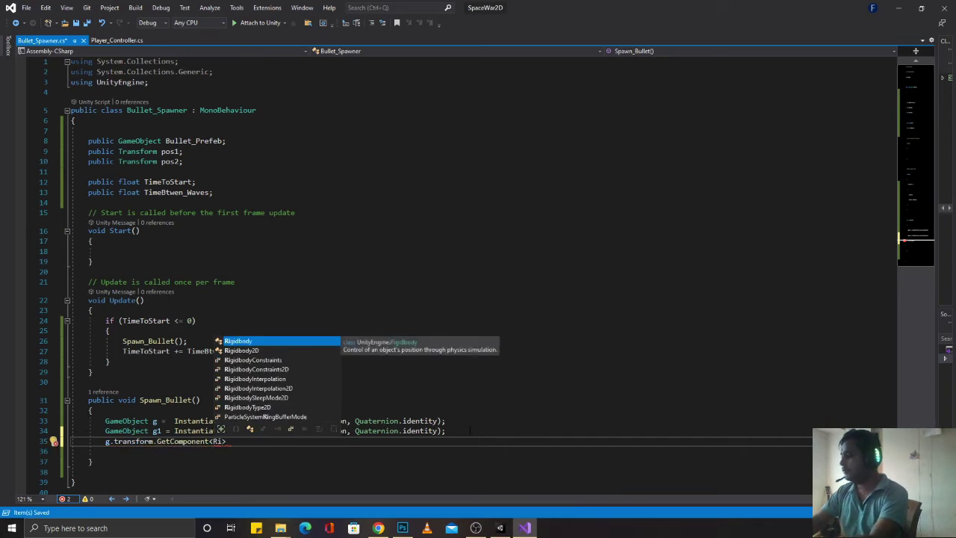
{"action": "key", "text": "Tab"}
{"action": "key", "text": "Down"}
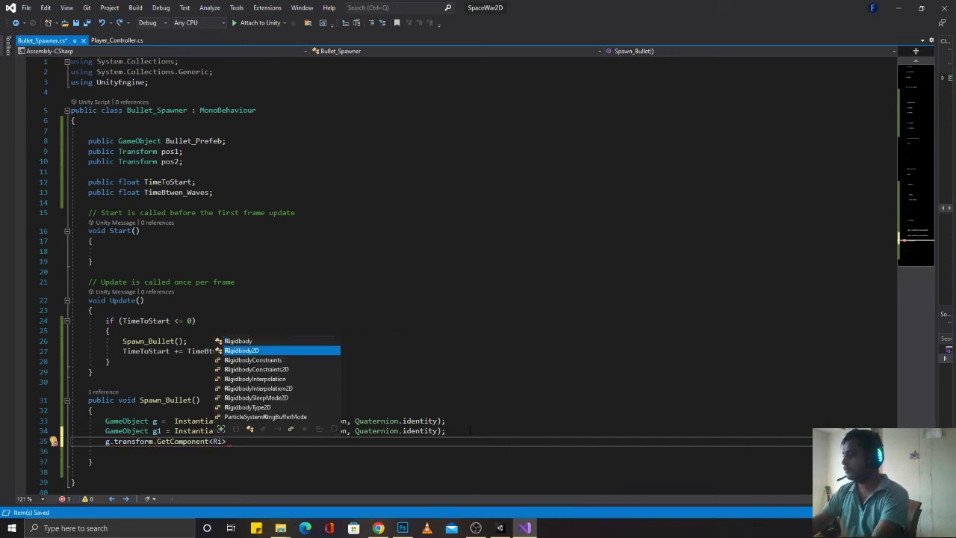
{"action": "key", "text": "Tab"}
{"action": "type", "text": "()"}
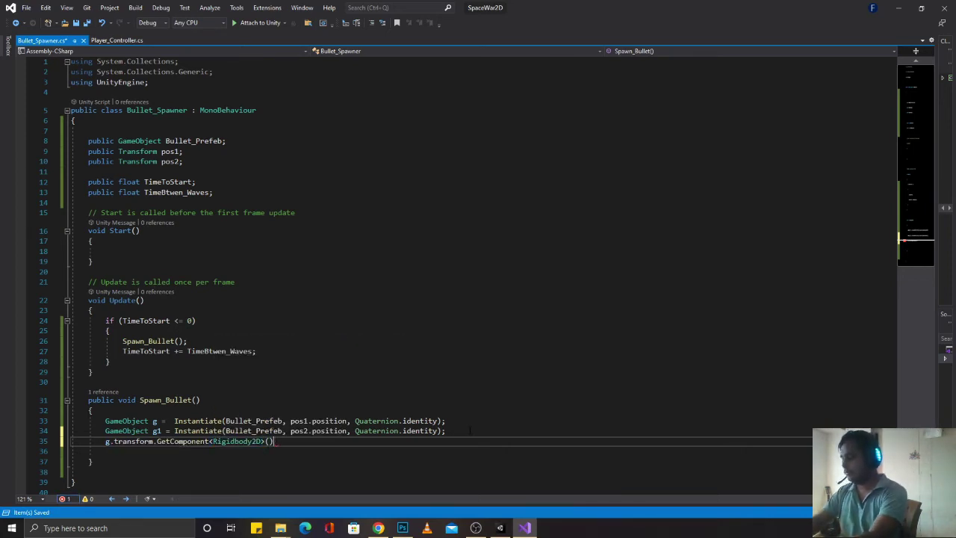
{"action": "type", "text": "."}
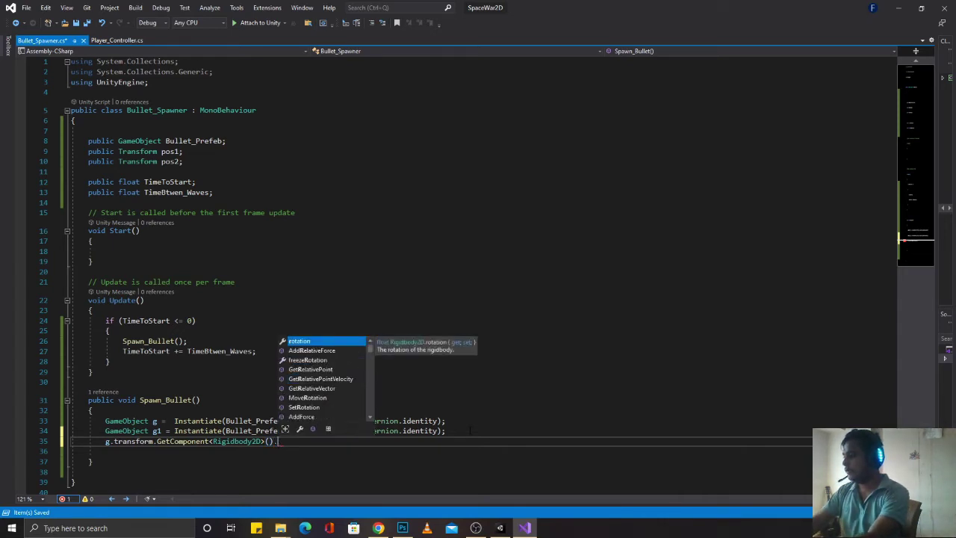
{"action": "type", "text": "rAdd("}
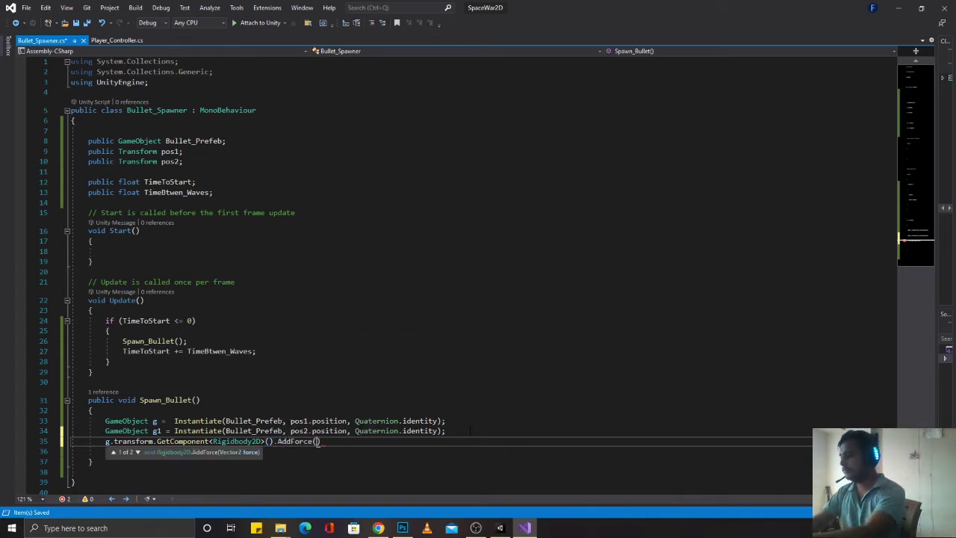
{"action": "type", "text": "Vec"}
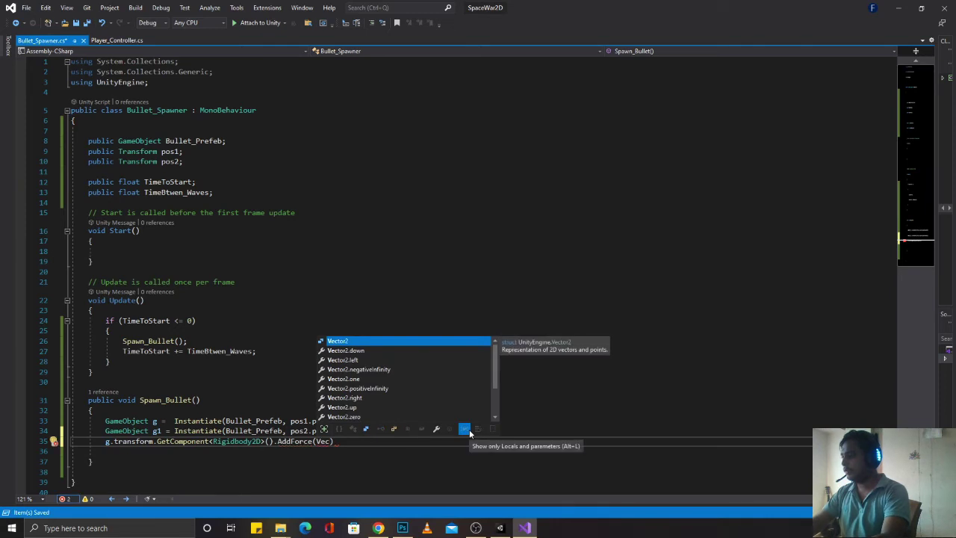
{"action": "key", "text": "Tab"}
{"action": "type", "text": ".up"}
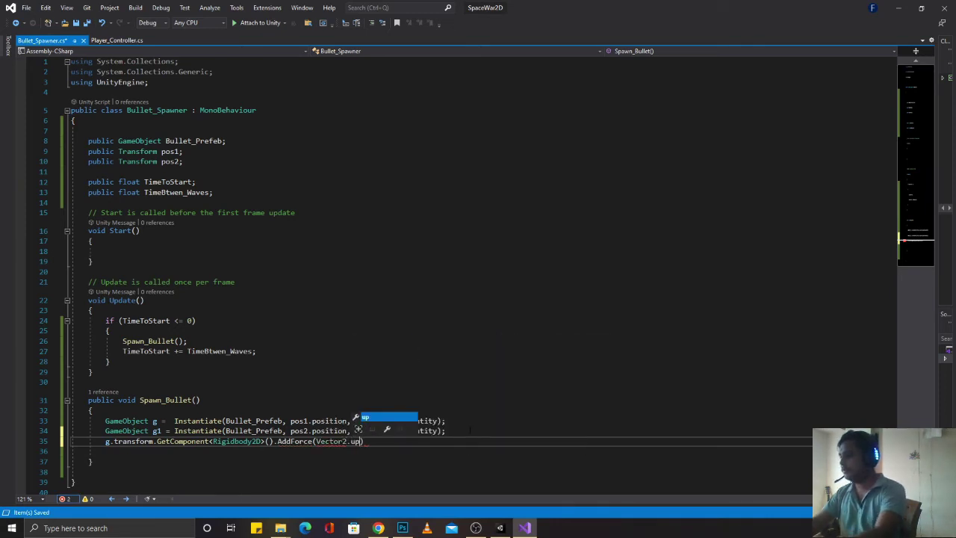
{"action": "key", "text": "Escape"}
{"action": "type", "text": "* 50"}
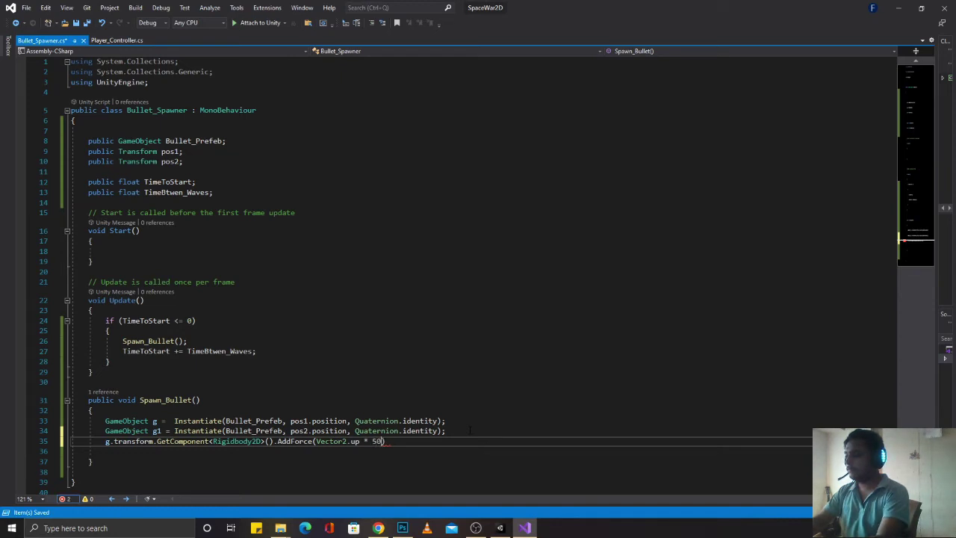
{"action": "type", "text": ";"}
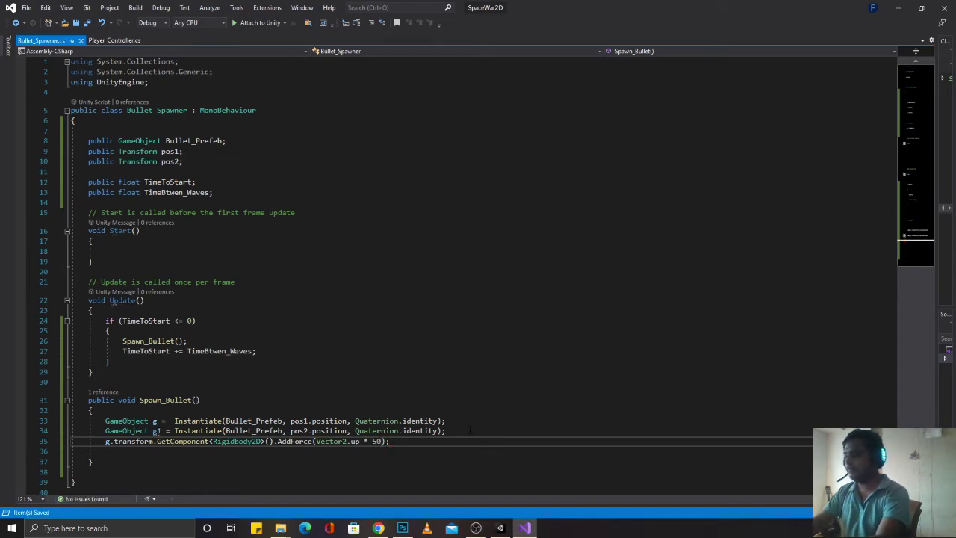
Step: Duplicate the force line for g1, save, and remove the extra blank line
{"action": "key", "text": "ctrl+d"}
{"action": "key", "text": "ctrl+Left"}
{"action": "key", "text": "ctrl+Left"}
{"action": "key", "text": "ctrl+Left"}
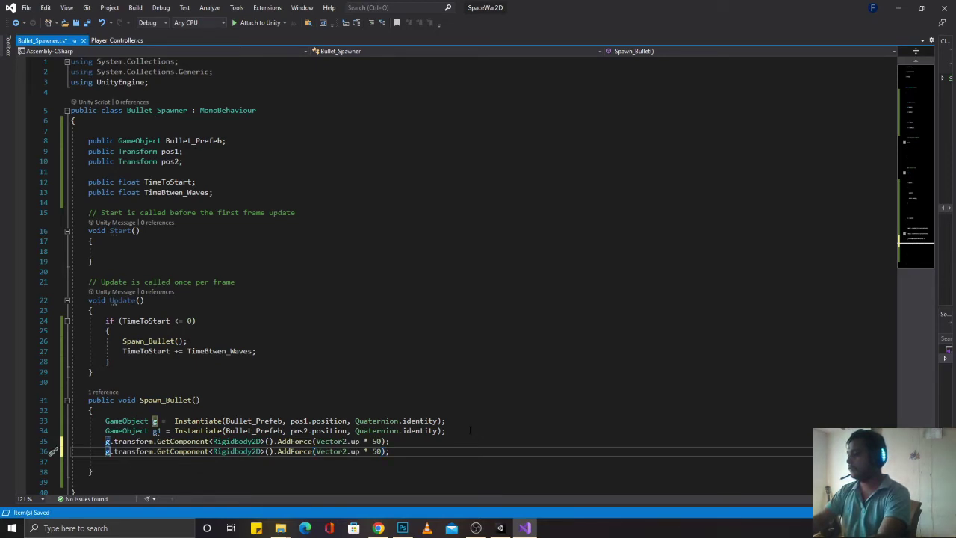
{"action": "type", "text": "1"}
{"action": "key", "text": "ctrl+s"}
{"action": "key", "text": "End"}
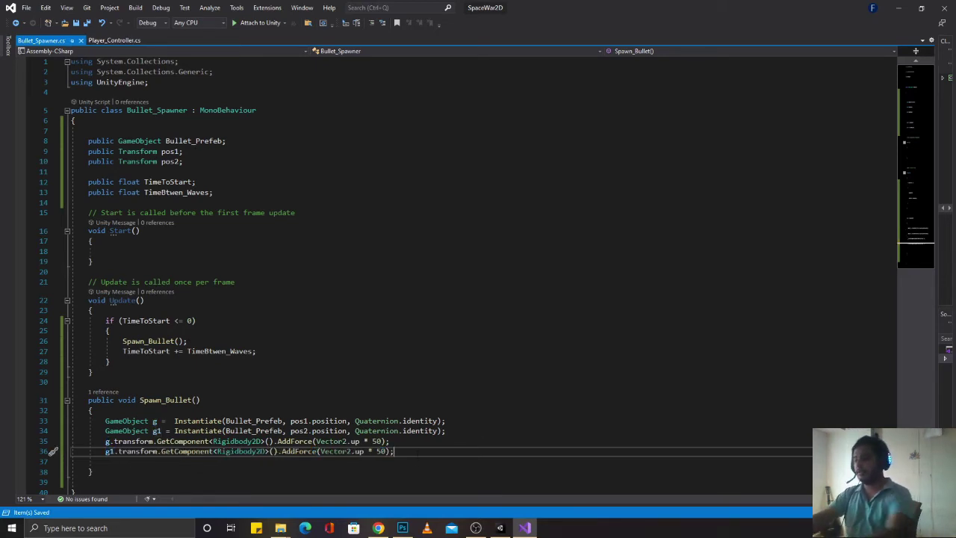
{"action": "key", "text": "Delete"}
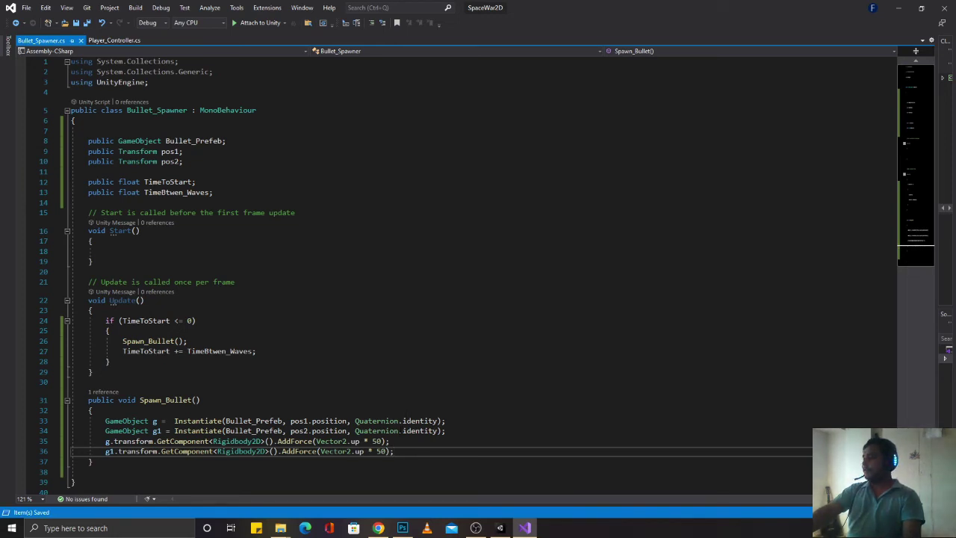
{"action": "key", "text": "alt+Tab"}
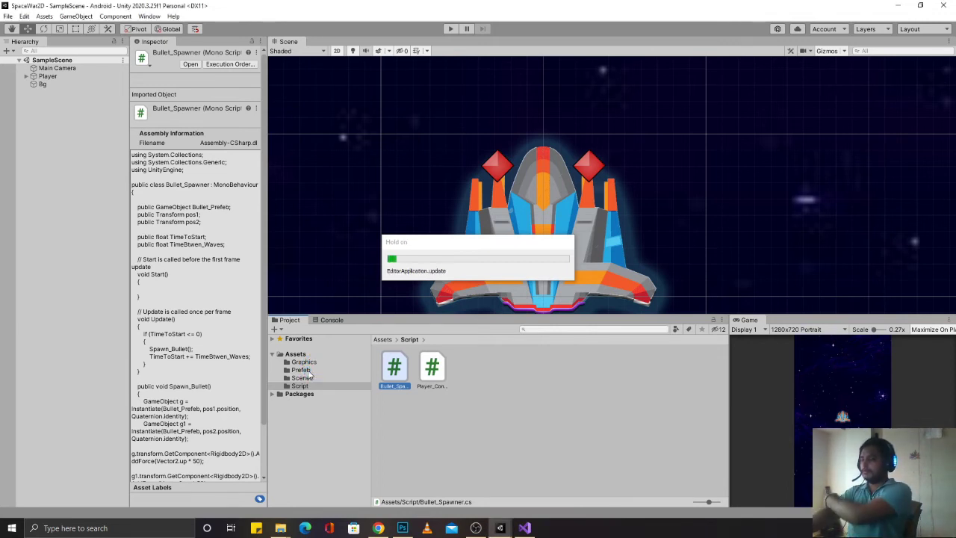
Step: Open the Prefab folder and select the Bullet prefab
{"action": "left_click", "coordinate": [309, 373]}
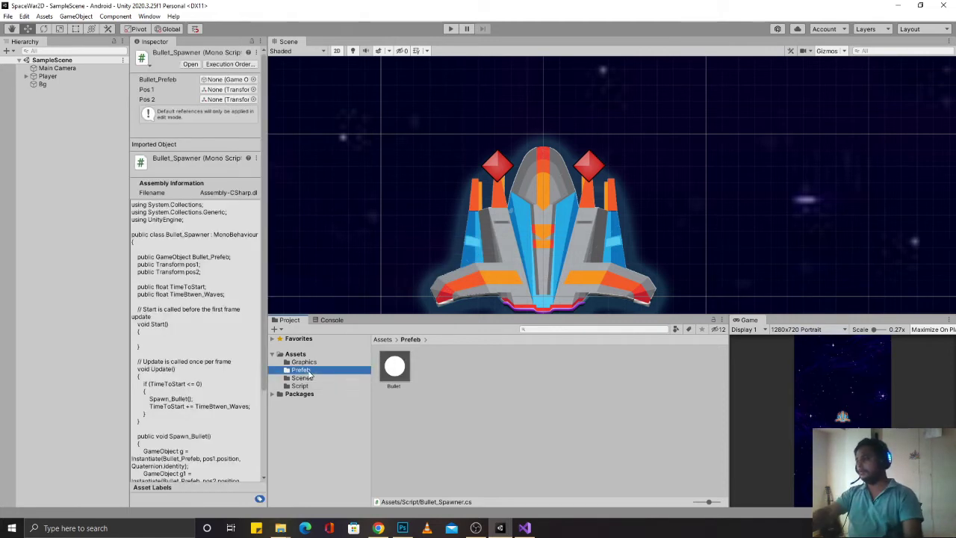
{"action": "left_click", "coordinate": [387, 373]}
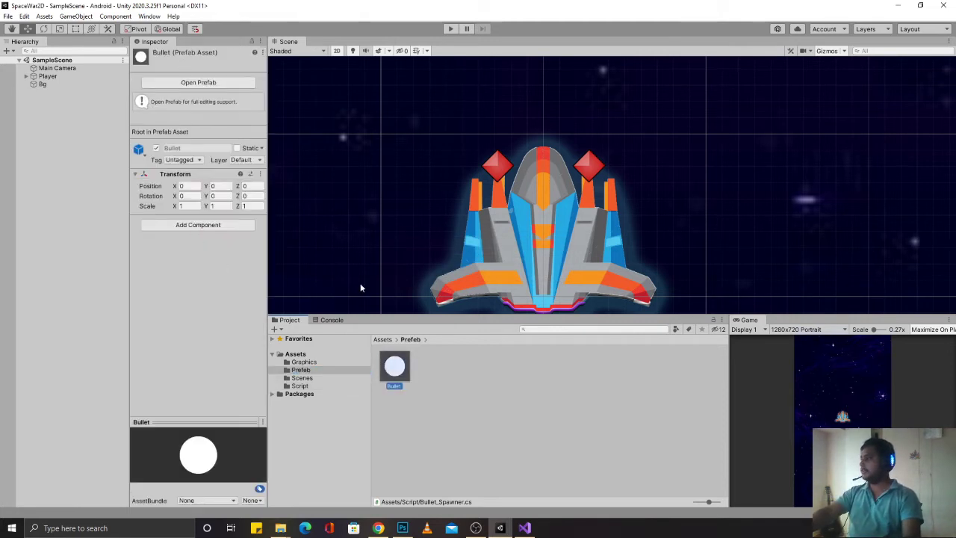
Step: Open the Bullet prefab and add a Rigidbody 2D component
{"action": "double_click", "coordinate": [395, 364]}
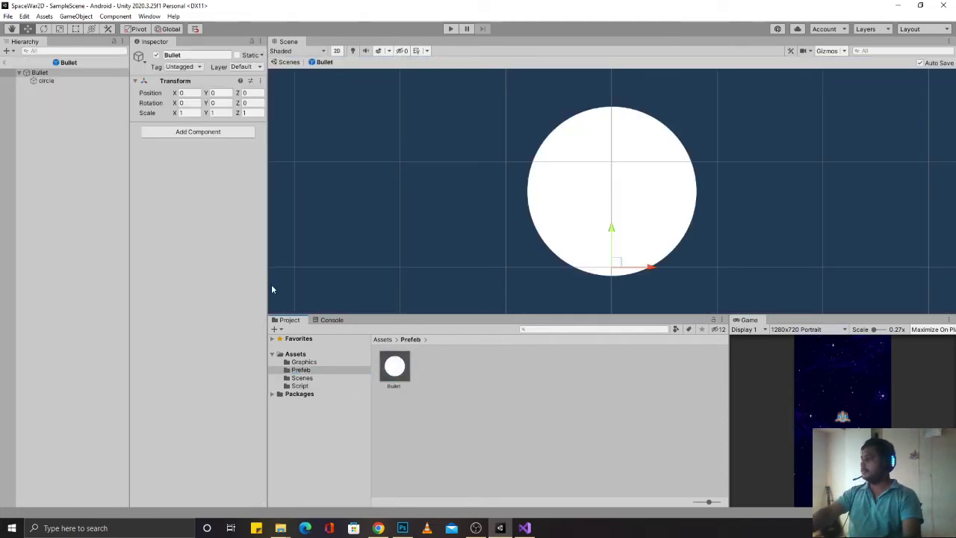
{"action": "left_click", "coordinate": [196, 132]}
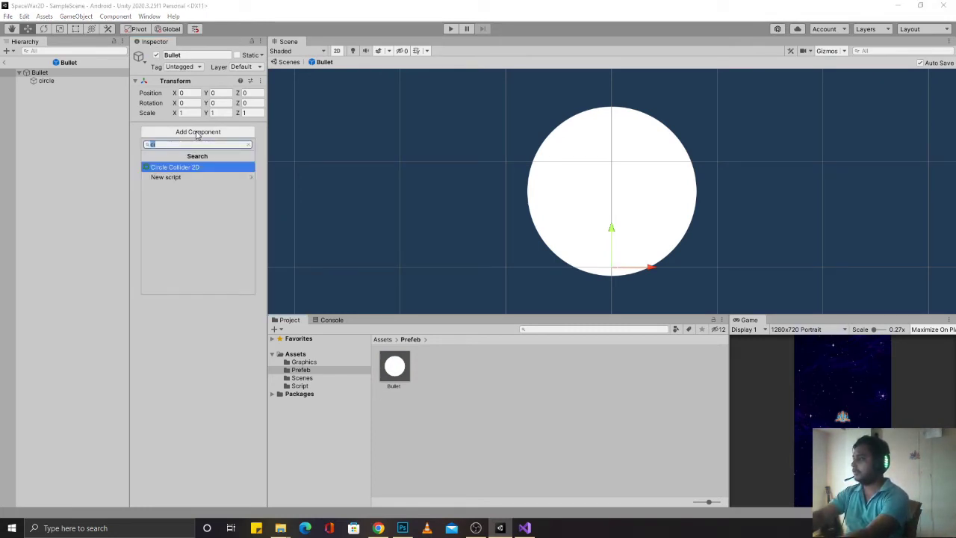
{"action": "type", "text": "ri"}
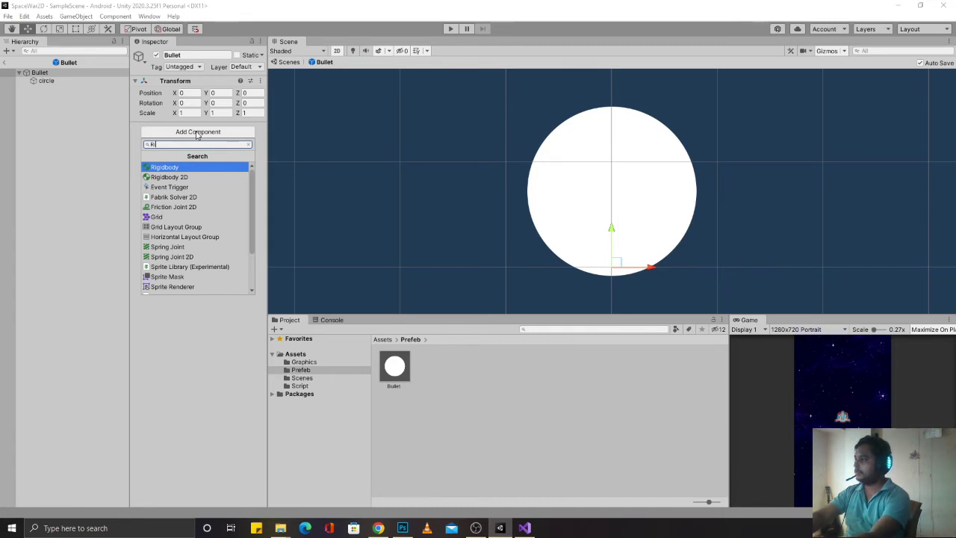
{"action": "key", "text": "Down"}
{"action": "key", "text": "Return"}
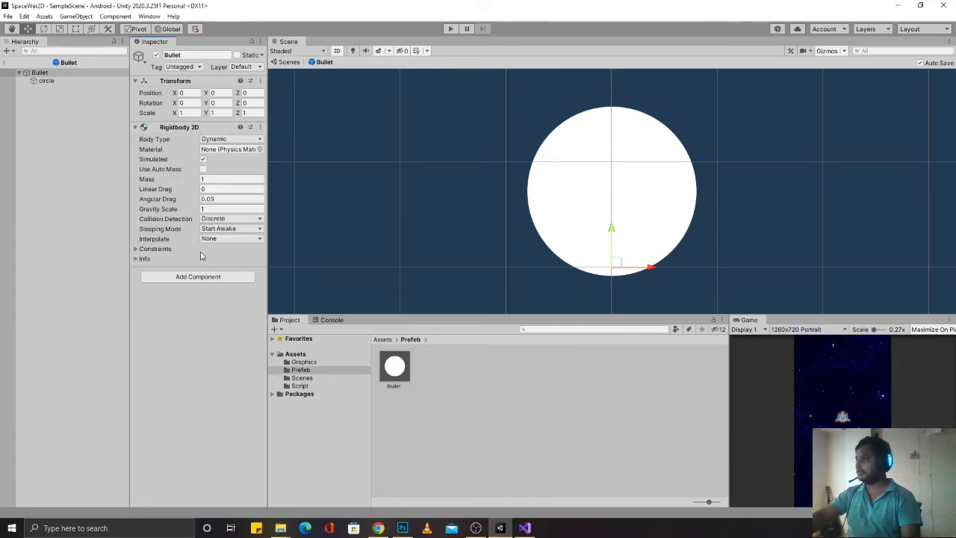
Step: Add a Circle Collider 2D to the Bullet prefab
{"action": "left_click", "coordinate": [196, 276]}
{"action": "type", "text": "Cic"}
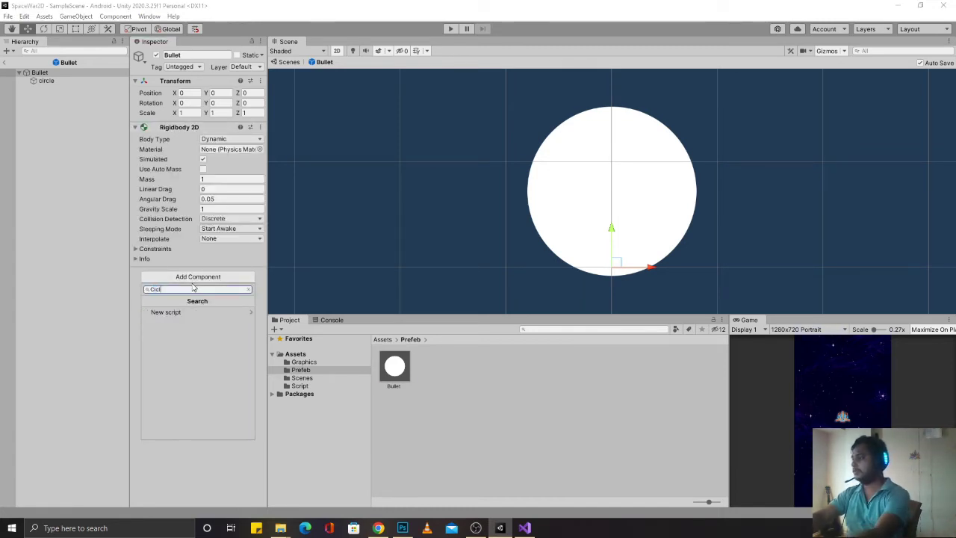
{"action": "key", "text": "BackSpace"}
{"action": "key", "text": "Up"}
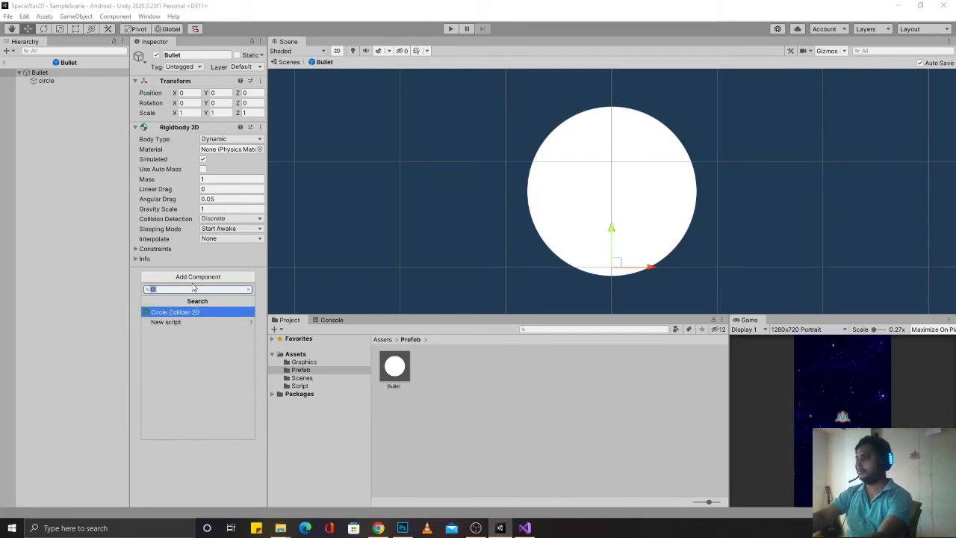
{"action": "key", "text": "Return"}
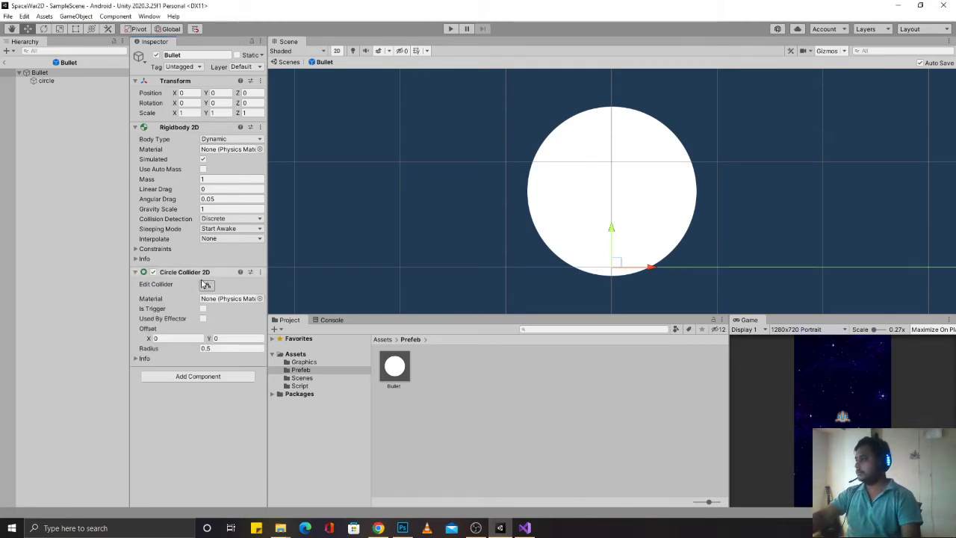
Step: Set the Circle Collider 2D Offset Y to 0.045
{"action": "left_click", "coordinate": [207, 286]}
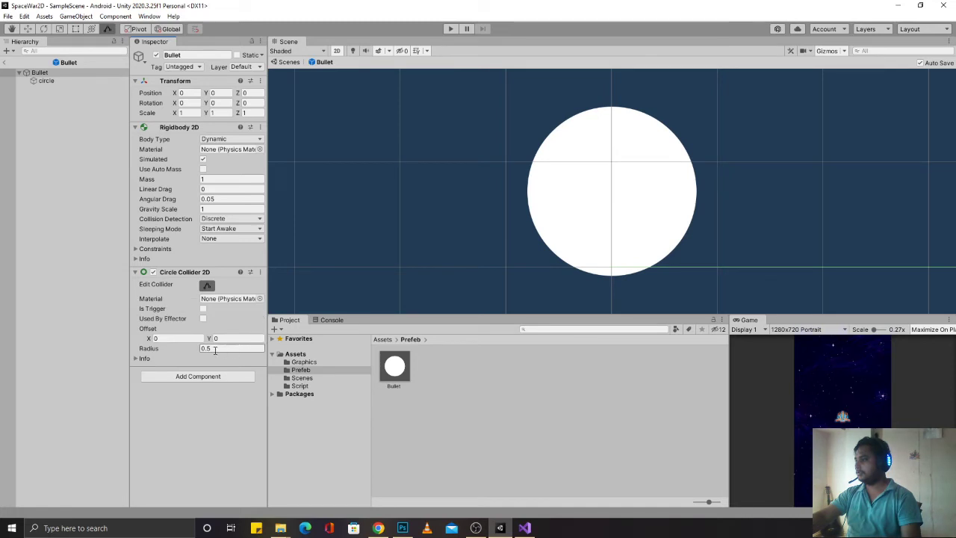
{"action": "mouse_move", "coordinate": [198, 352]}
{"action": "left_mouse_down"}
{"action": "mouse_move", "coordinate": [211, 357]}
{"action": "mouse_move", "coordinate": [194, 353]}
{"action": "left_mouse_up"}
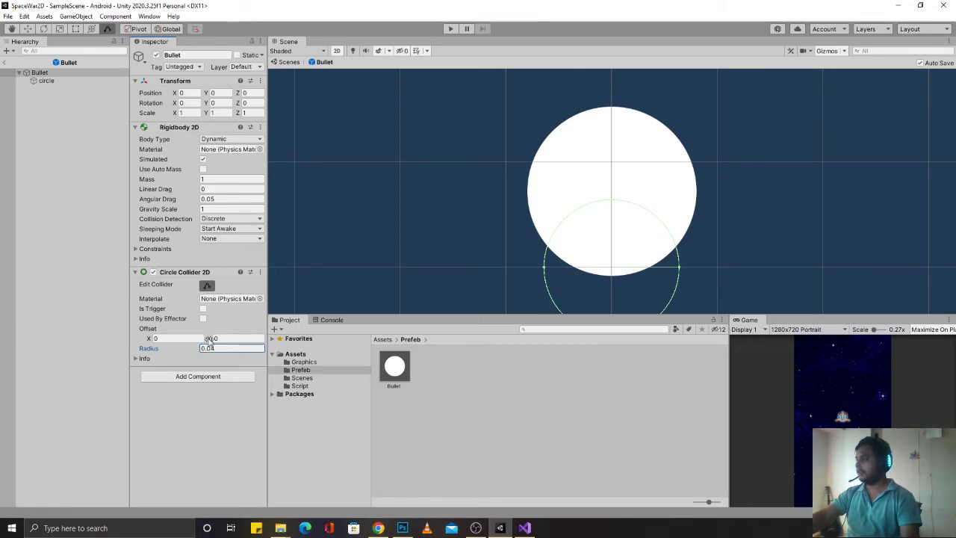
{"action": "left_click_drag", "start_coordinate": [210, 340], "coordinate": [212, 340]}
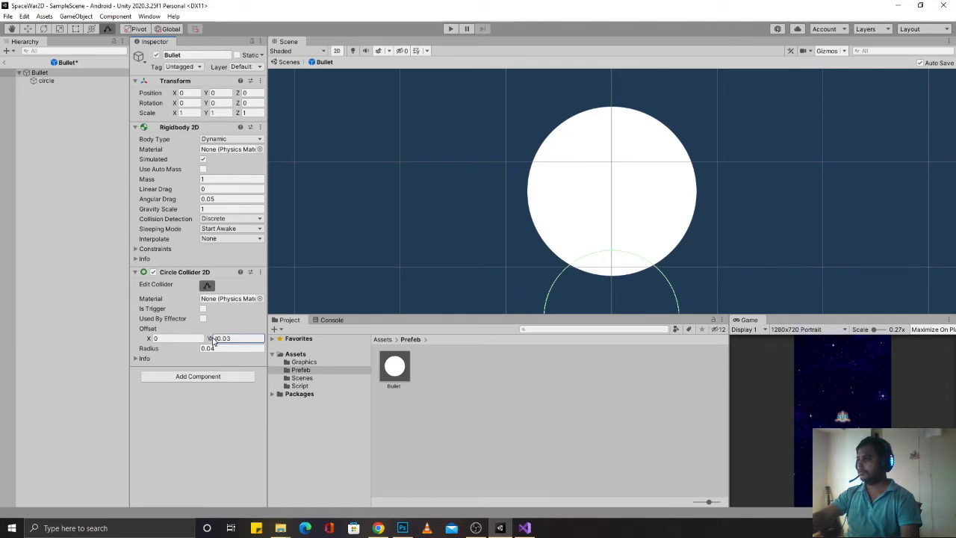
{"action": "left_click_drag", "start_coordinate": [214, 340], "coordinate": [216, 340]}
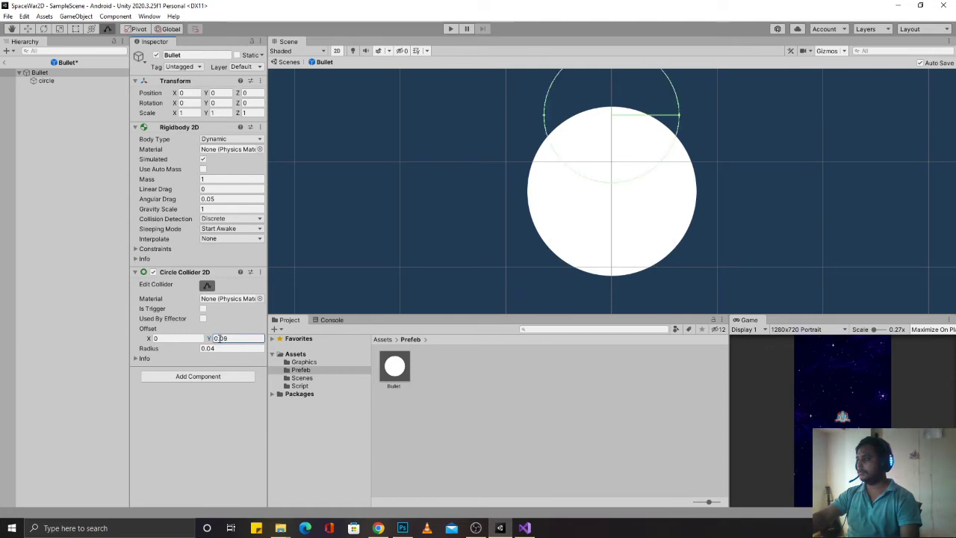
{"action": "left_click", "coordinate": [218, 339]}
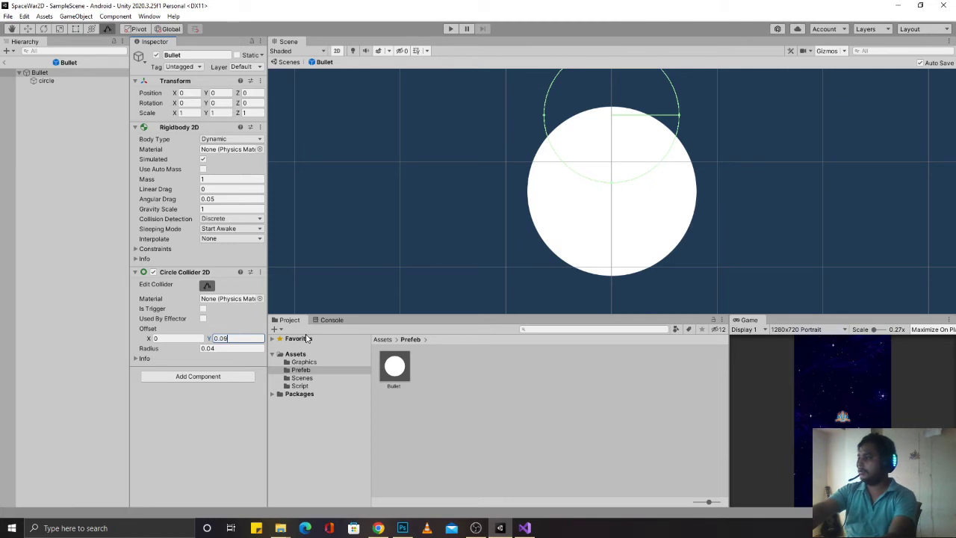
{"action": "key", "text": "BackSpace"}
{"action": "type", "text": "5"}
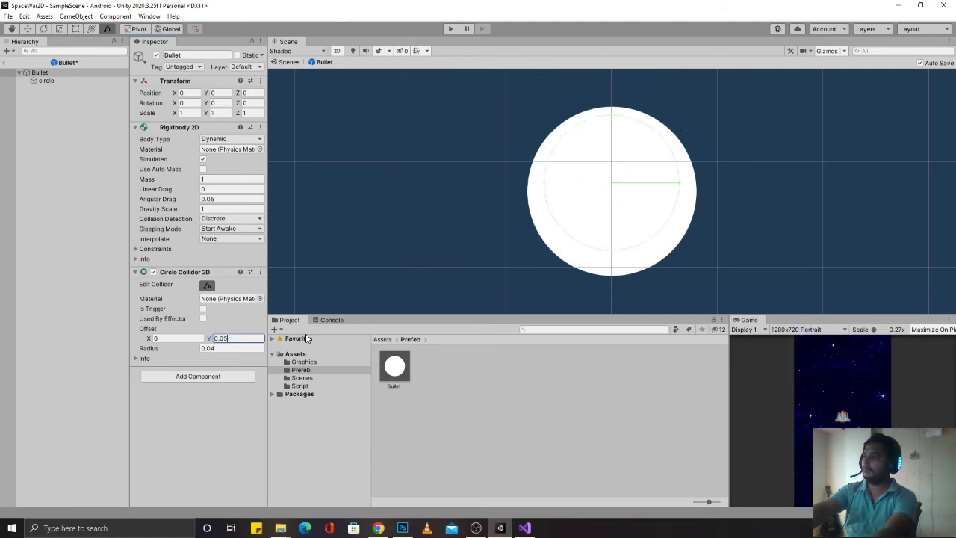
{"action": "key", "text": "BackSpace"}
{"action": "type", "text": "4"}
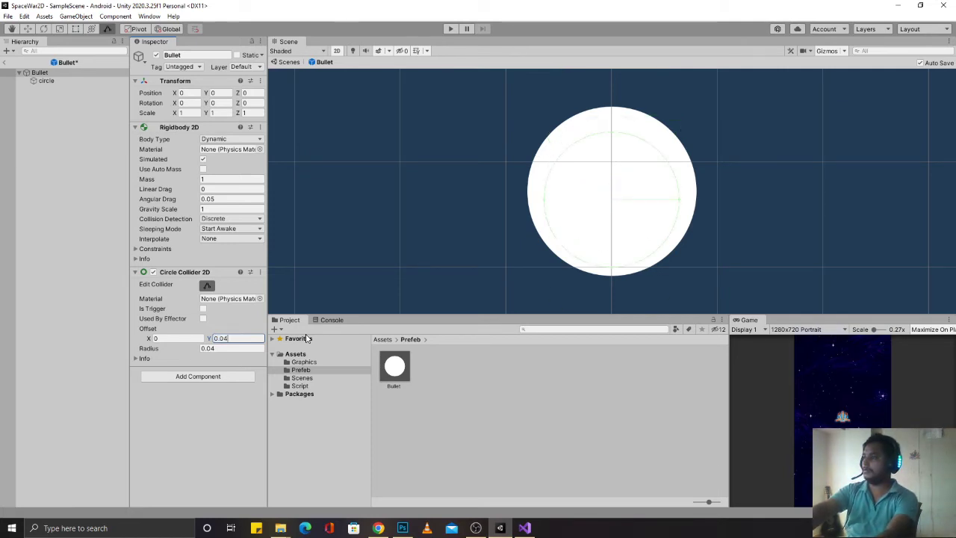
{"action": "key", "text": "BackSpace"}
{"action": "type", "text": "5"}
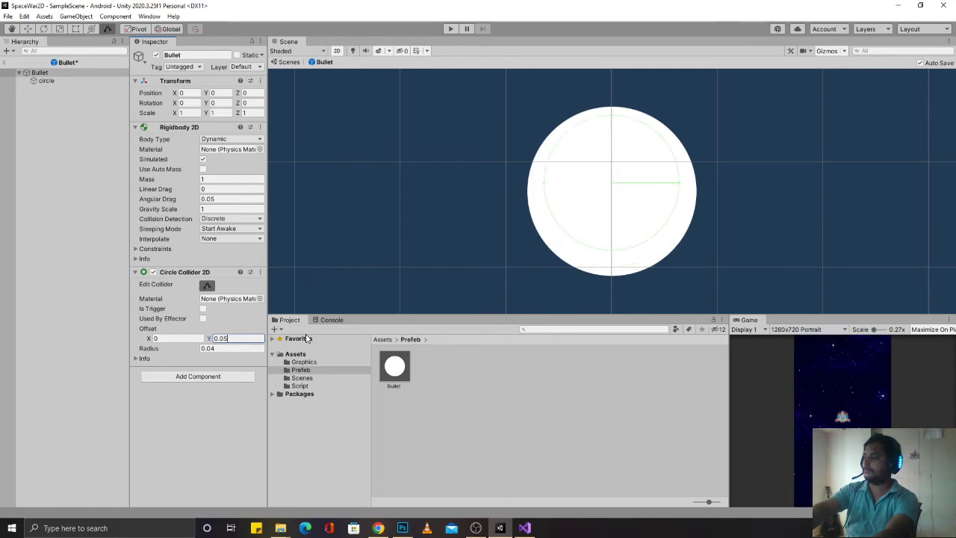
{"action": "key", "text": "BackSpace"}
{"action": "type", "text": "45"}
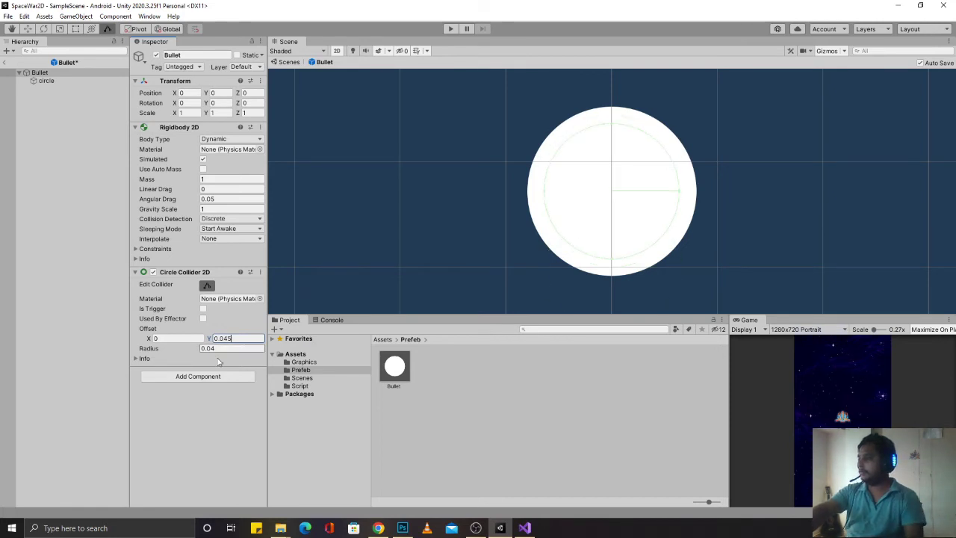
Step: Set the collider Radius to 0.05, check the circle child, and return to SampleScene
{"action": "left_click", "coordinate": [221, 349]}
{"action": "type", "text": "0.045"}
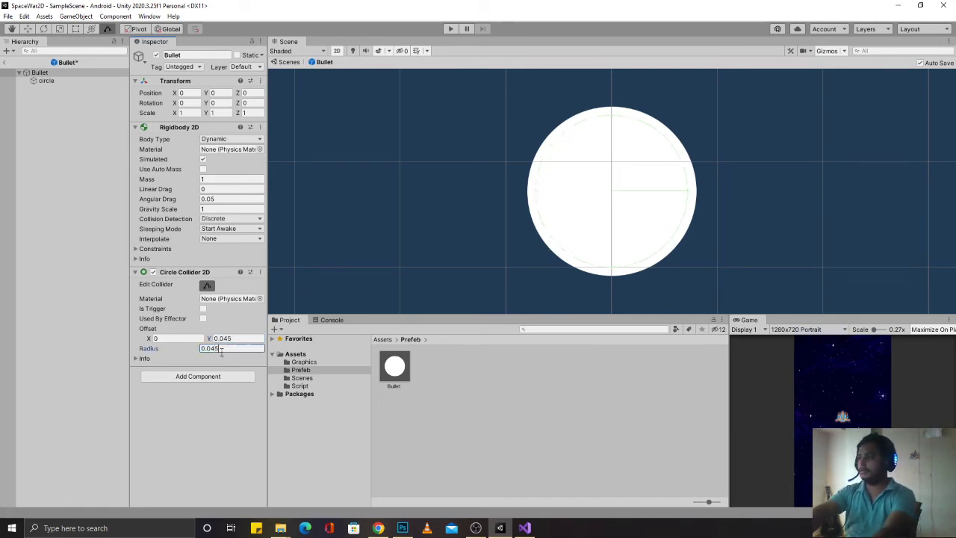
{"action": "key", "text": "BackSpace"}
{"action": "key", "text": "BackSpace"}
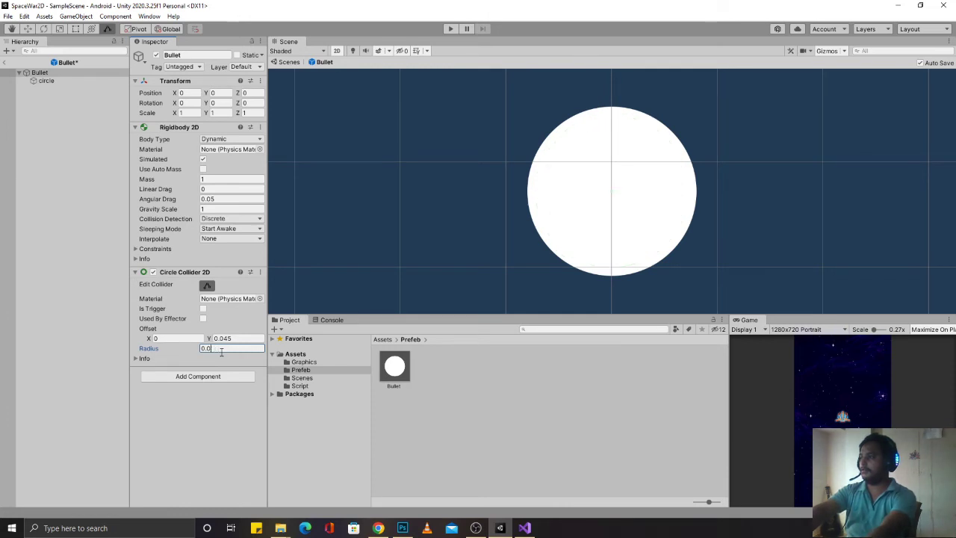
{"action": "type", "text": "5"}
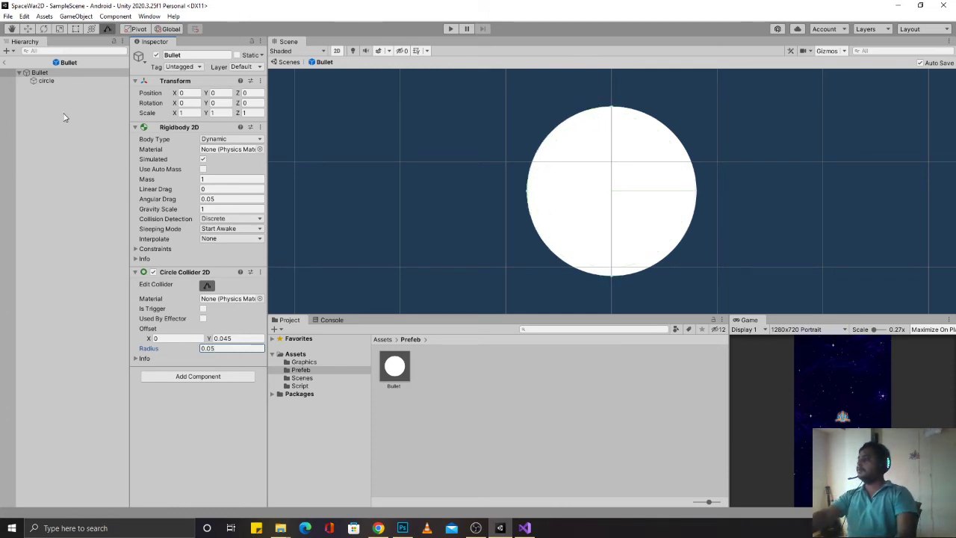
{"action": "left_click", "coordinate": [50, 82]}
{"action": "left_click", "coordinate": [45, 72]}
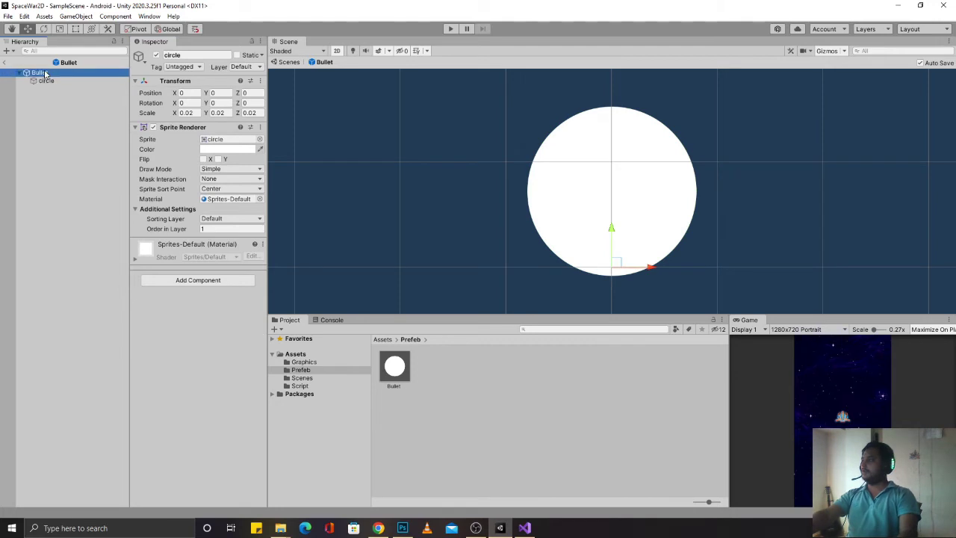
{"action": "left_click", "coordinate": [48, 82]}
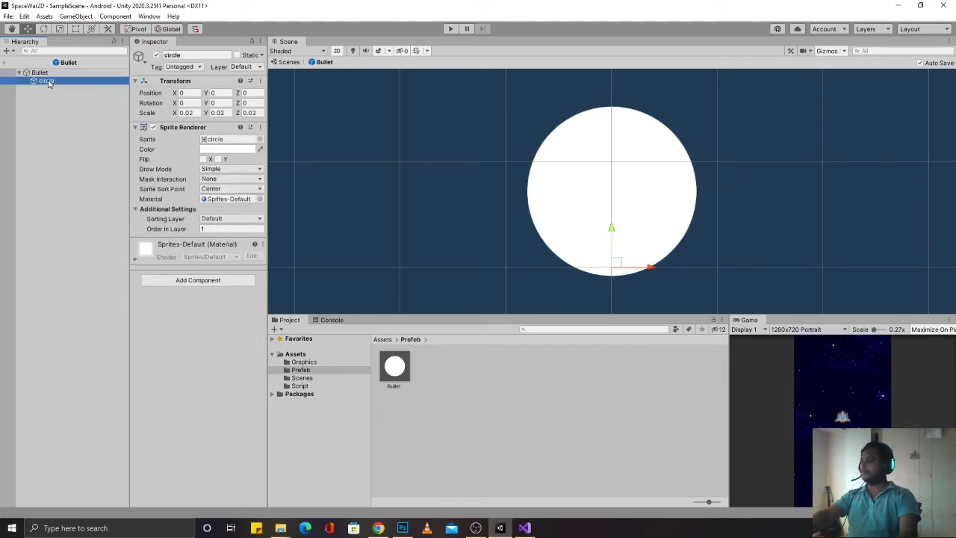
{"action": "left_click", "coordinate": [33, 73]}
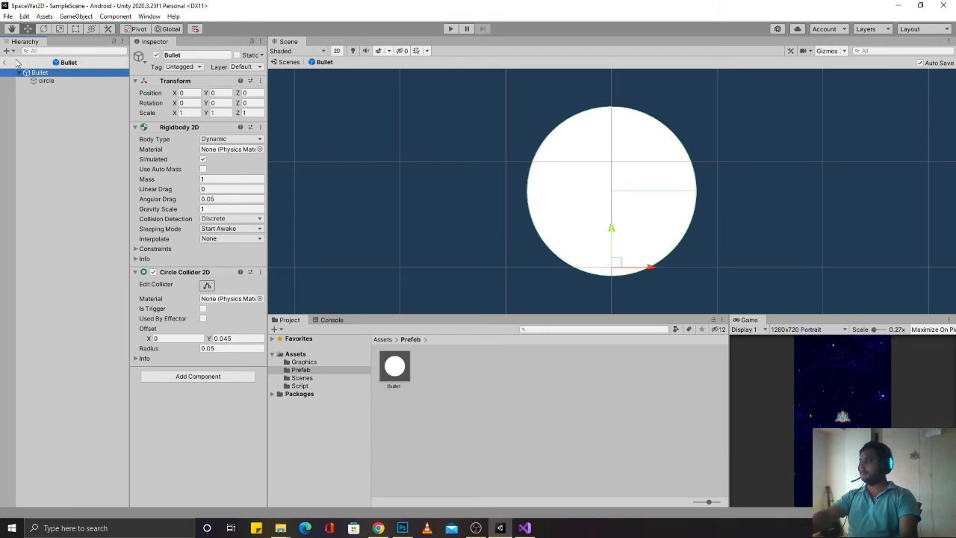
{"action": "left_click", "coordinate": [5, 63]}
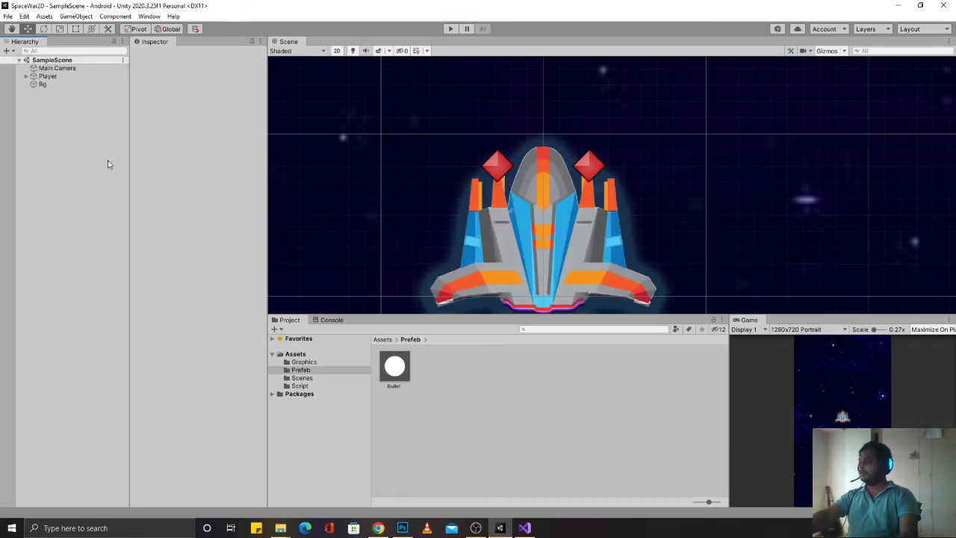
Step: Add Bullet_Spawner to Player and assign the Bullet prefab as its bullet
{"action": "left_click", "coordinate": [46, 77]}
{"action": "left_click_drag", "start_coordinate": [390, 372], "coordinate": [46, 76]}
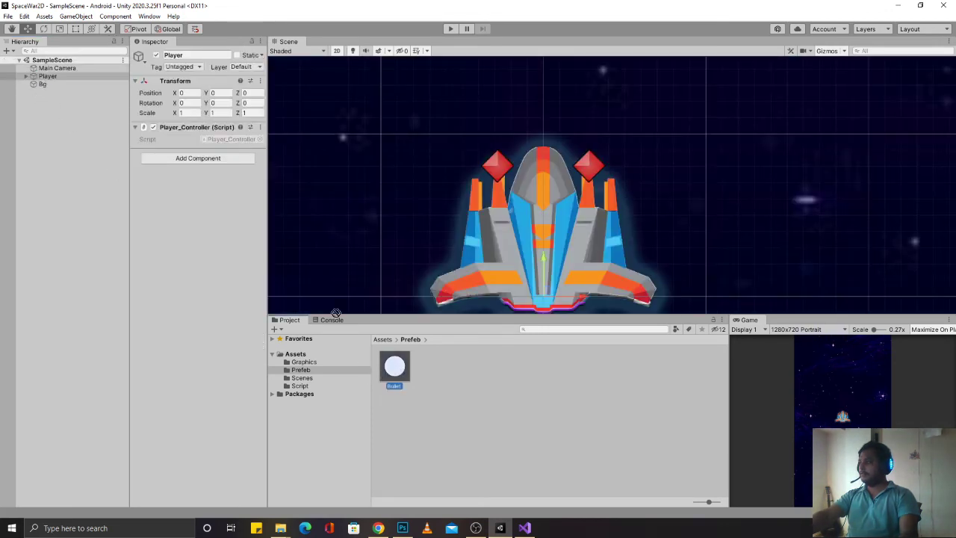
{"action": "left_click", "coordinate": [183, 158]}
{"action": "type", "text": "Bu"}
{"action": "key", "text": "Return"}
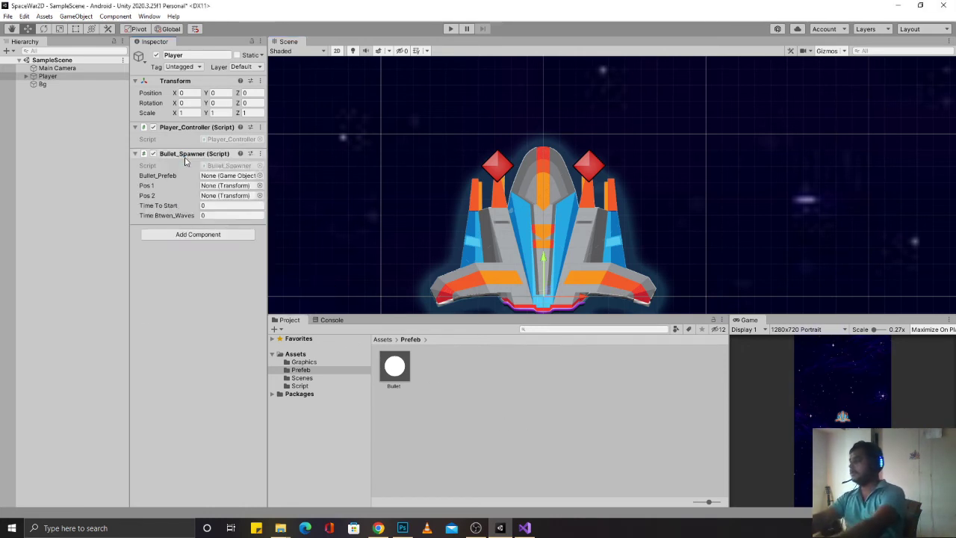
{"action": "mouse_move", "coordinate": [394, 368]}
{"action": "left_mouse_down"}
{"action": "mouse_move", "coordinate": [276, 275]}
{"action": "mouse_move", "coordinate": [217, 177]}
{"action": "left_mouse_up"}
Step: Link pos_01 and pos_02 as spawn points, with Time To Start 2 and Time Btwn Waves 1
{"action": "left_click", "coordinate": [26, 76]}
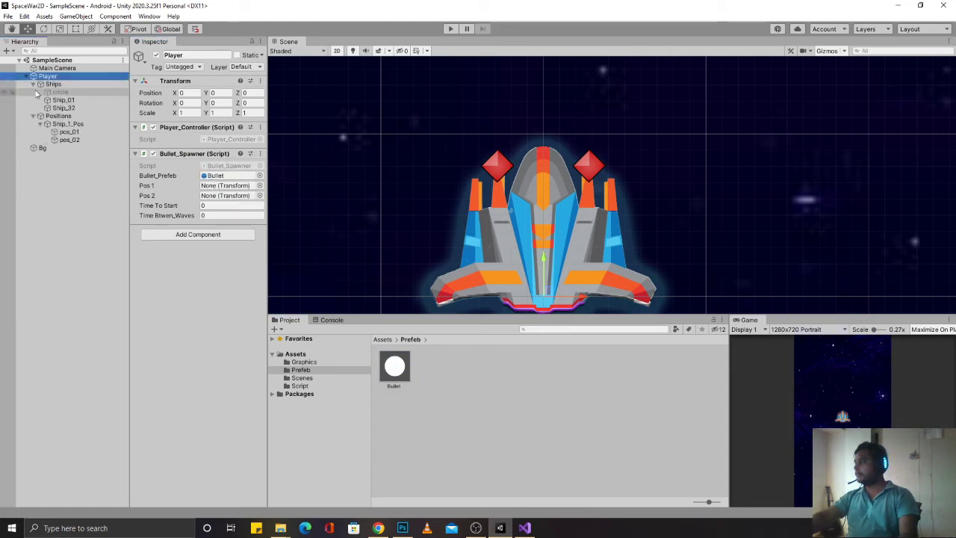
{"action": "left_click_drag", "start_coordinate": [69, 131], "coordinate": [210, 193]}
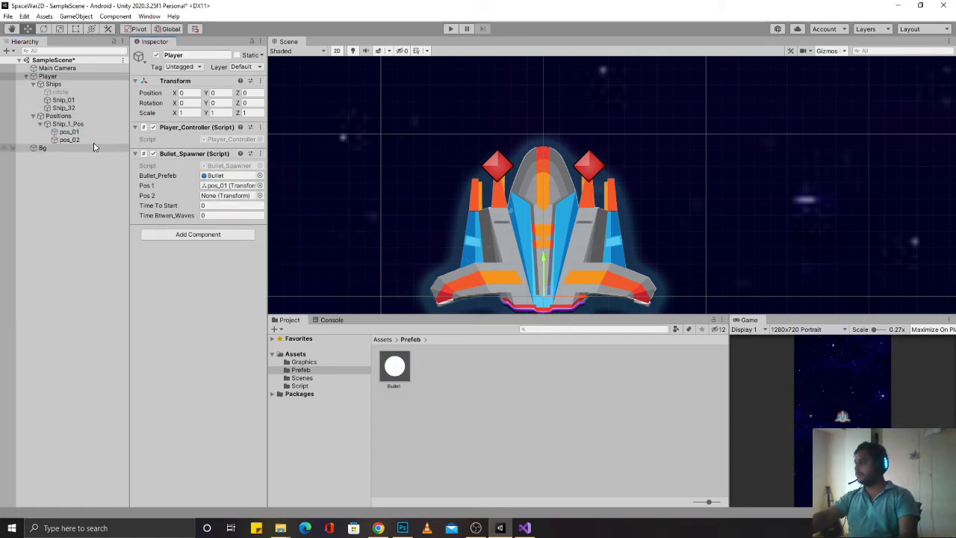
{"action": "left_click_drag", "start_coordinate": [69, 139], "coordinate": [212, 197]}
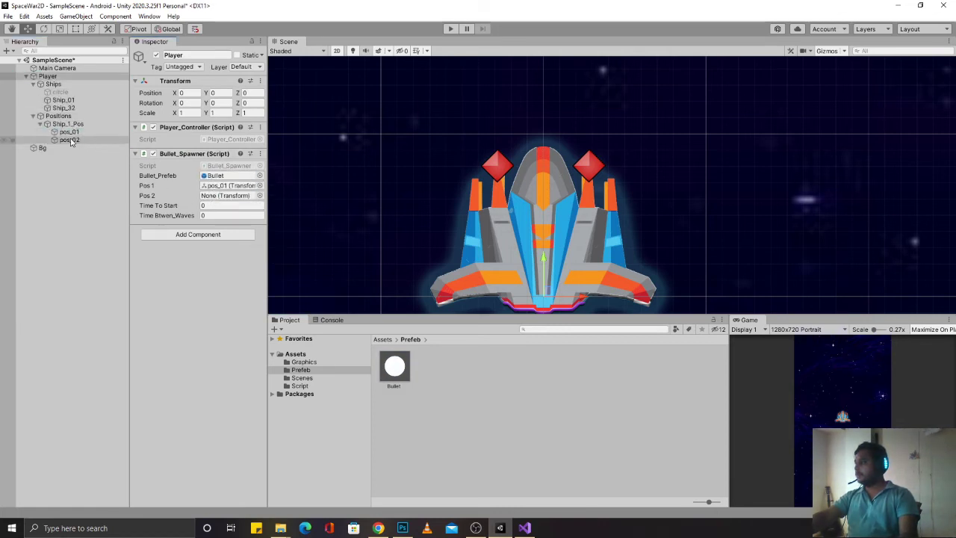
{"action": "left_click", "coordinate": [206, 205]}
{"action": "type", "text": "2"}
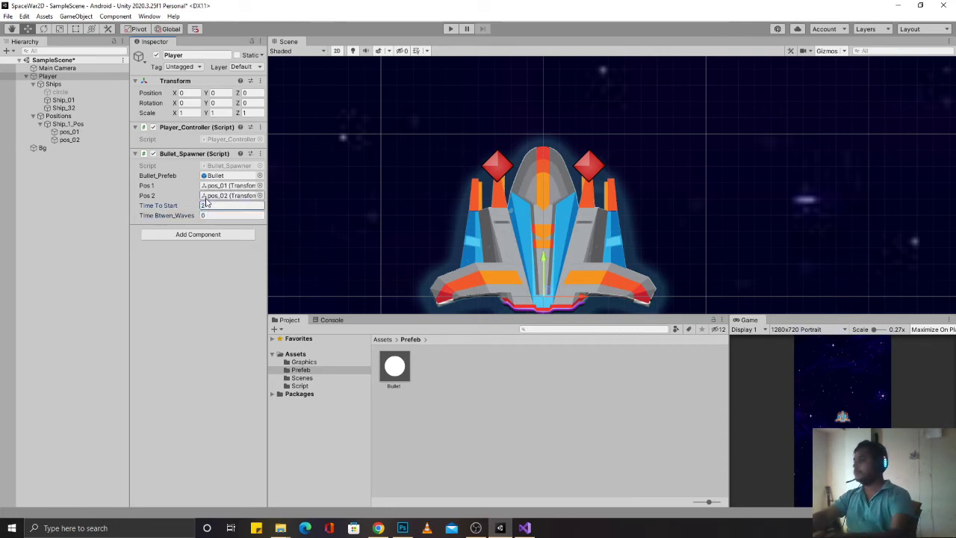
{"action": "left_click", "coordinate": [221, 216]}
{"action": "type", "text": "1.5"}
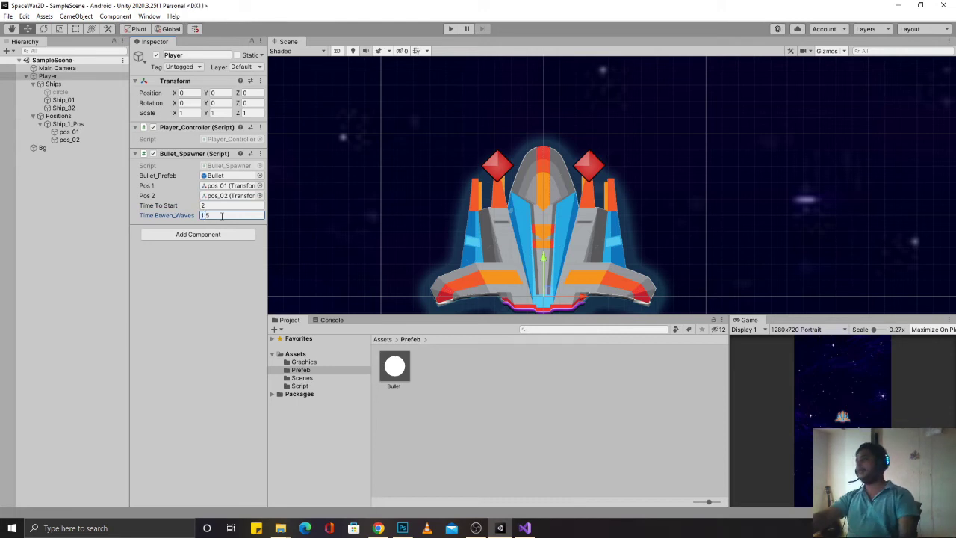
{"action": "left_click", "coordinate": [229, 216]}
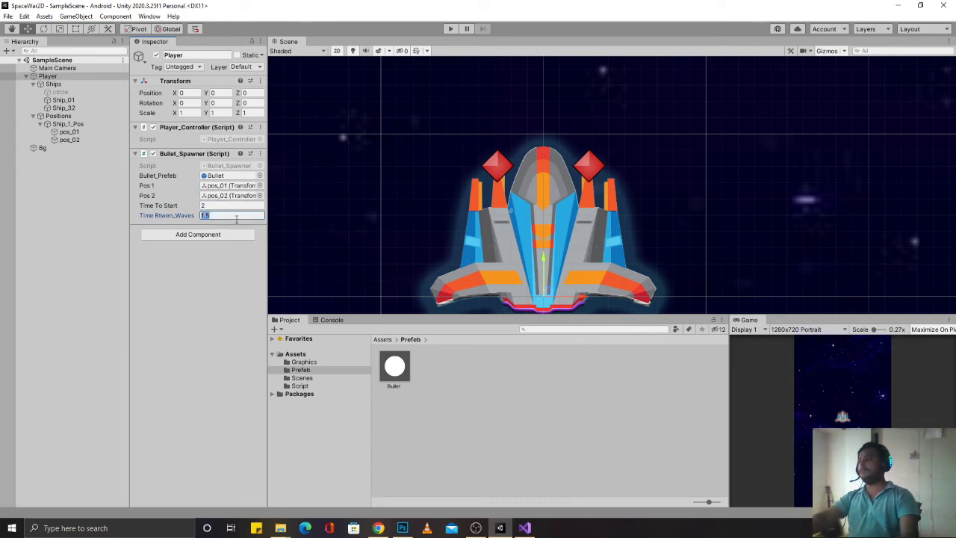
{"action": "type", "text": "1"}
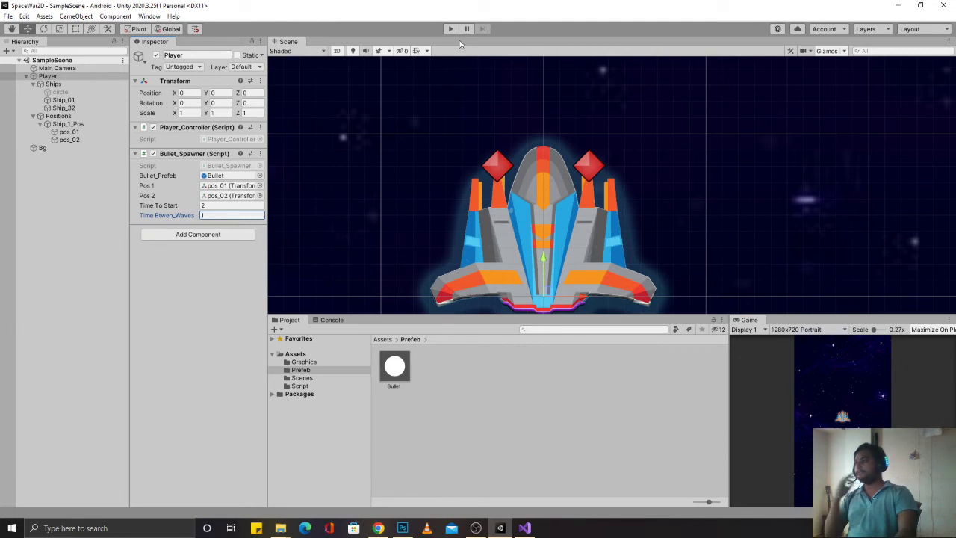
{"action": "left_click", "coordinate": [448, 28]}
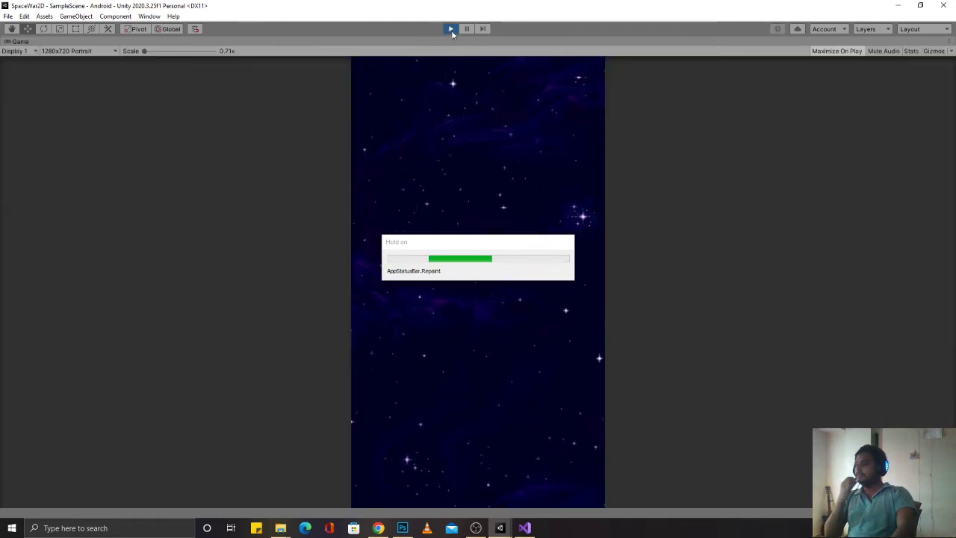
{"action": "left_click", "coordinate": [450, 29]}
Step: Open the Bullet prefab and change its Rigidbody 2D Gravity Scale from 1 to 0
{"action": "double_click", "coordinate": [387, 381]}
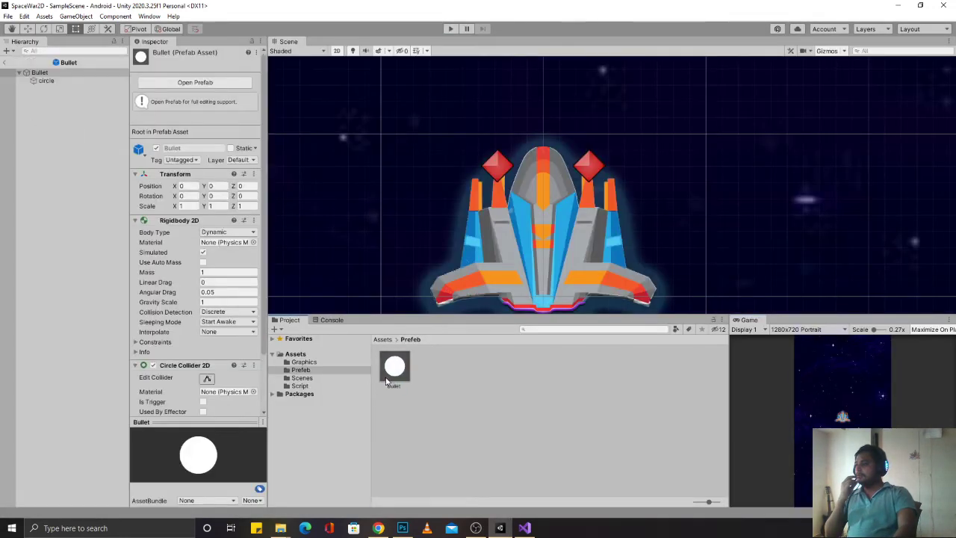
{"action": "left_click", "coordinate": [214, 349]}
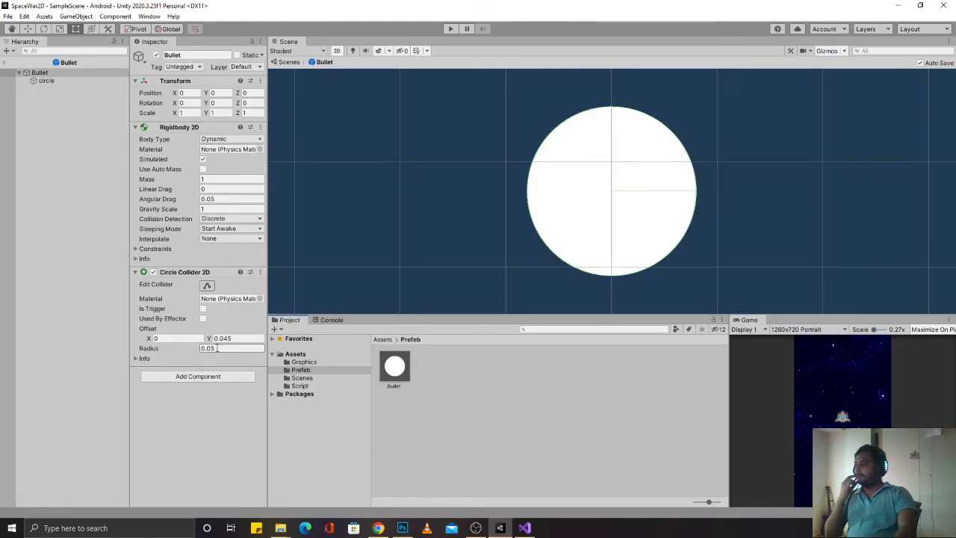
{"action": "key", "text": "Return"}
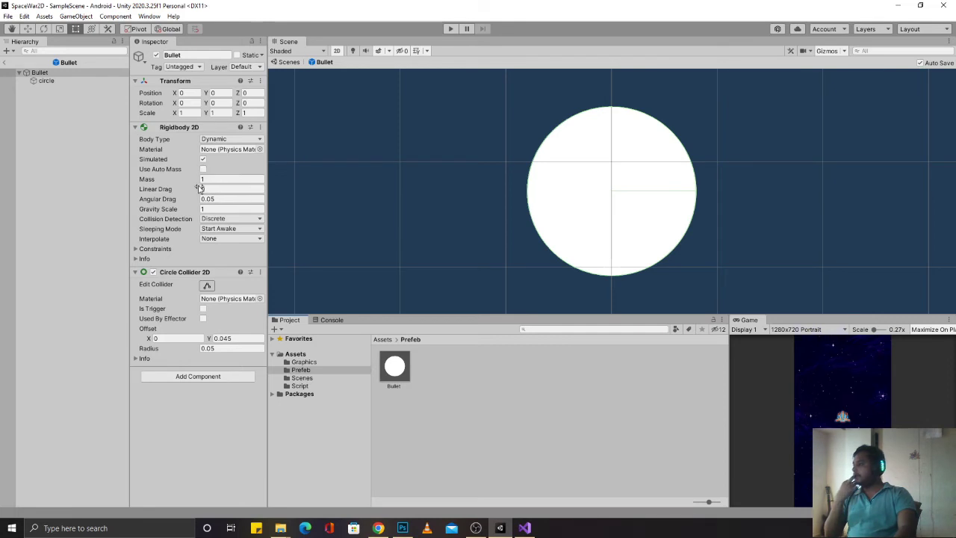
{"action": "left_click", "coordinate": [205, 210]}
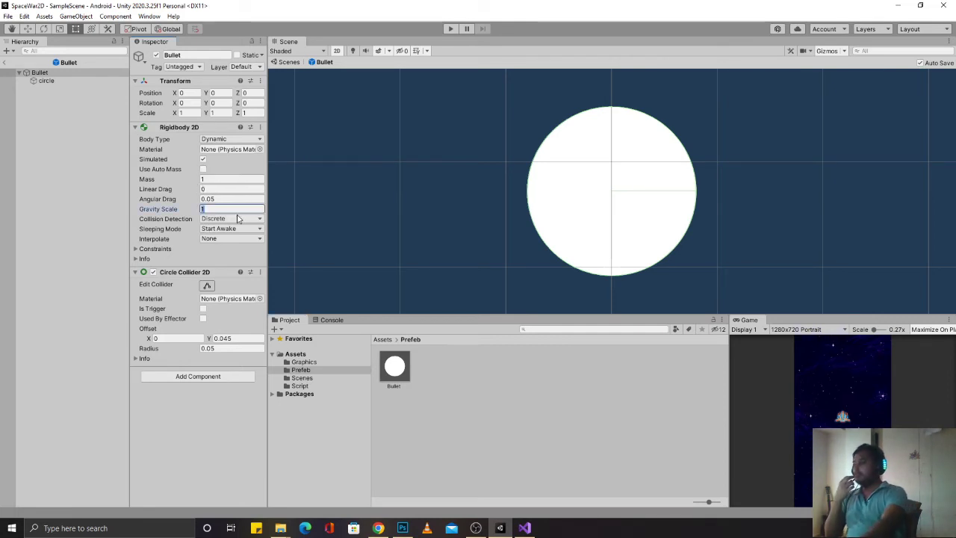
{"action": "type", "text": "0"}
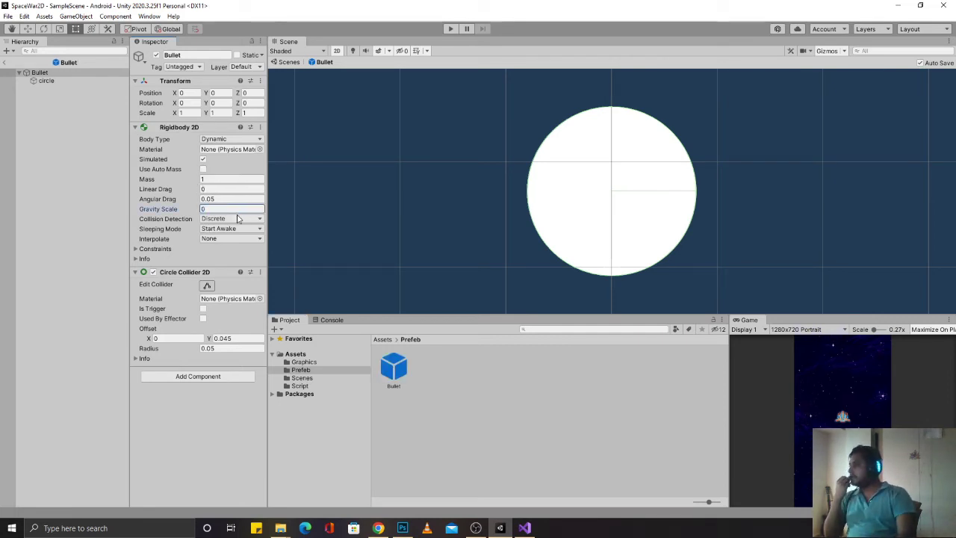
{"action": "left_click", "coordinate": [451, 29]}
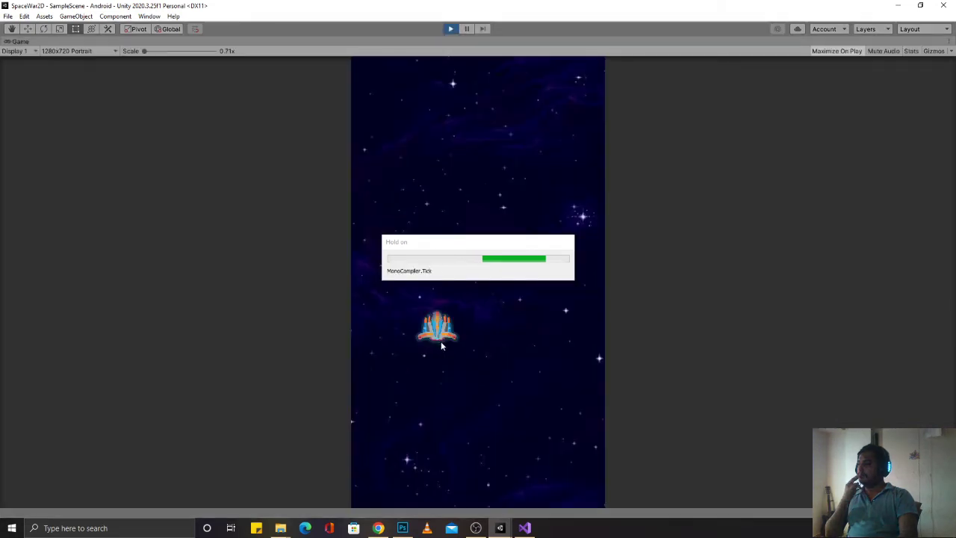
{"action": "mouse_move", "coordinate": [441, 345]}
{"action": "left_mouse_down"}
{"action": "mouse_move", "coordinate": [490, 366]}
{"action": "mouse_move", "coordinate": [492, 385]}
{"action": "mouse_move", "coordinate": [476, 387]}
{"action": "left_mouse_up"}
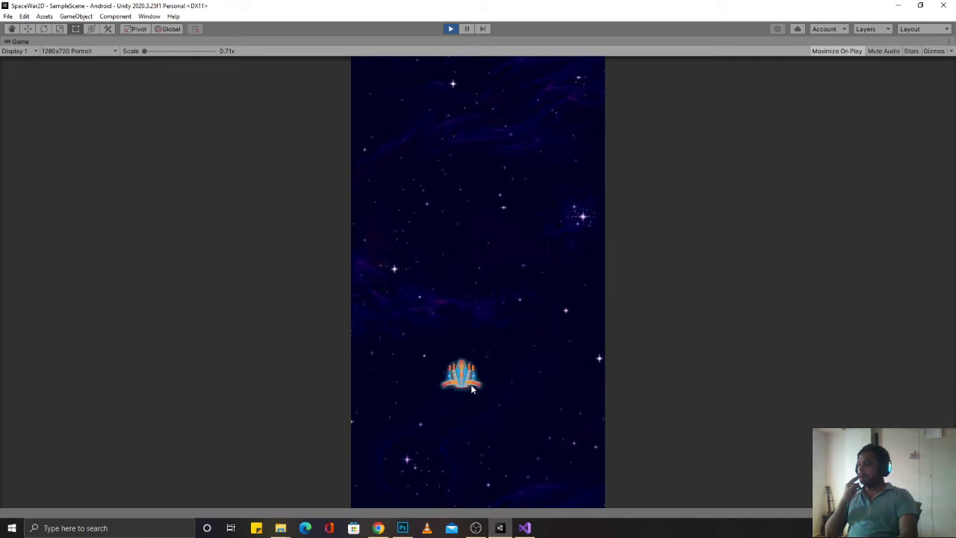
{"action": "mouse_move", "coordinate": [461, 387]}
{"action": "left_mouse_down"}
{"action": "mouse_move", "coordinate": [461, 399]}
{"action": "mouse_move", "coordinate": [458, 386]}
{"action": "left_mouse_up"}
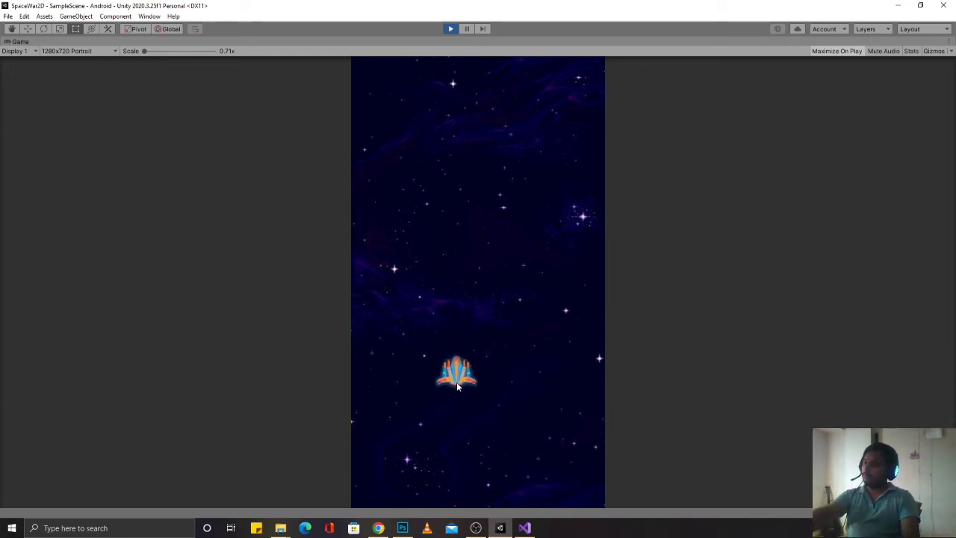
{"action": "key", "text": "ctrl+p"}
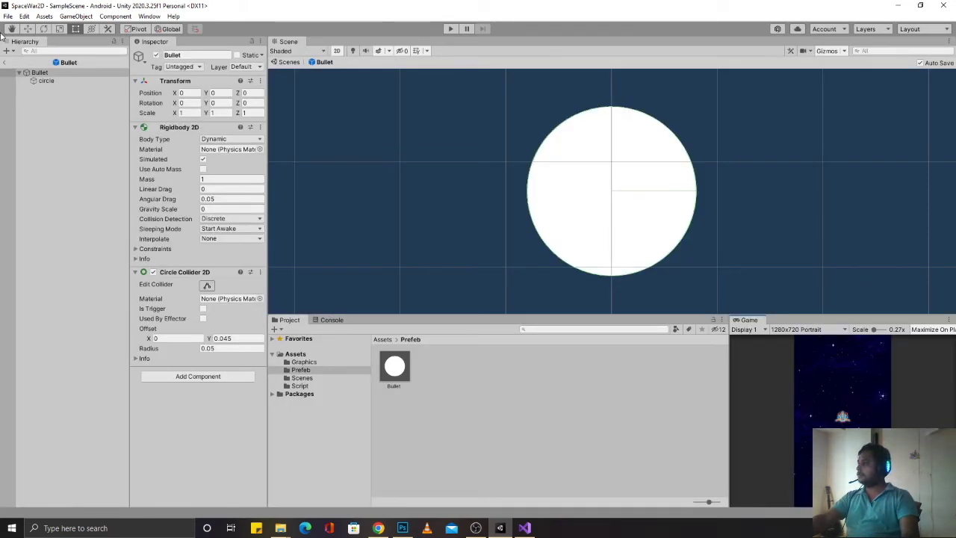
Step: Exit the Bullet prefab back to SampleScene and toggle Pause on and off
{"action": "left_click", "coordinate": [6, 62]}
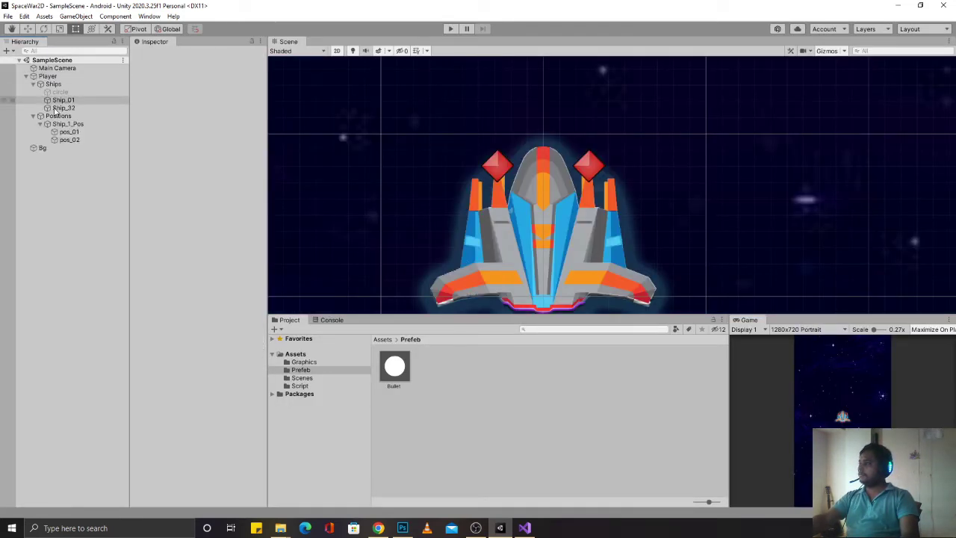
{"action": "left_click", "coordinate": [466, 29]}
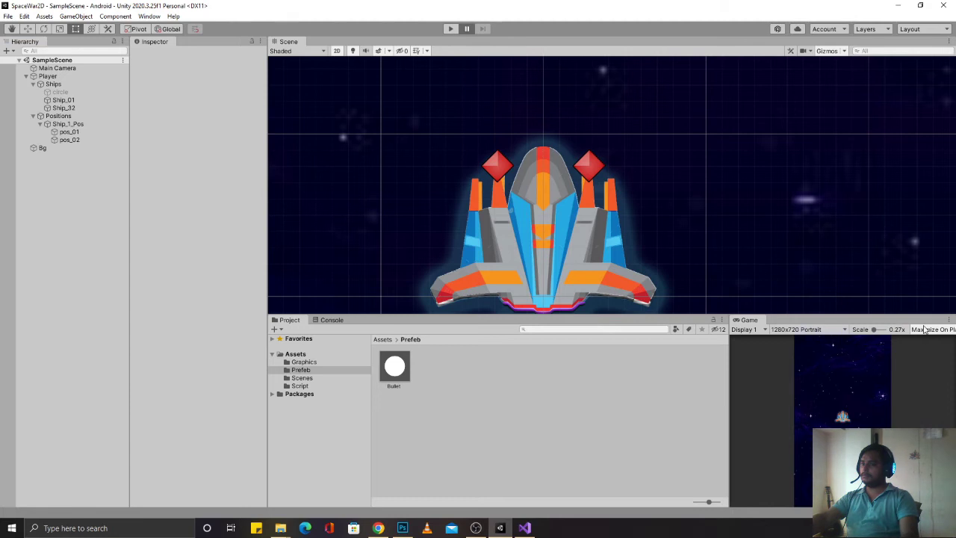
{"action": "left_click", "coordinate": [466, 29]}
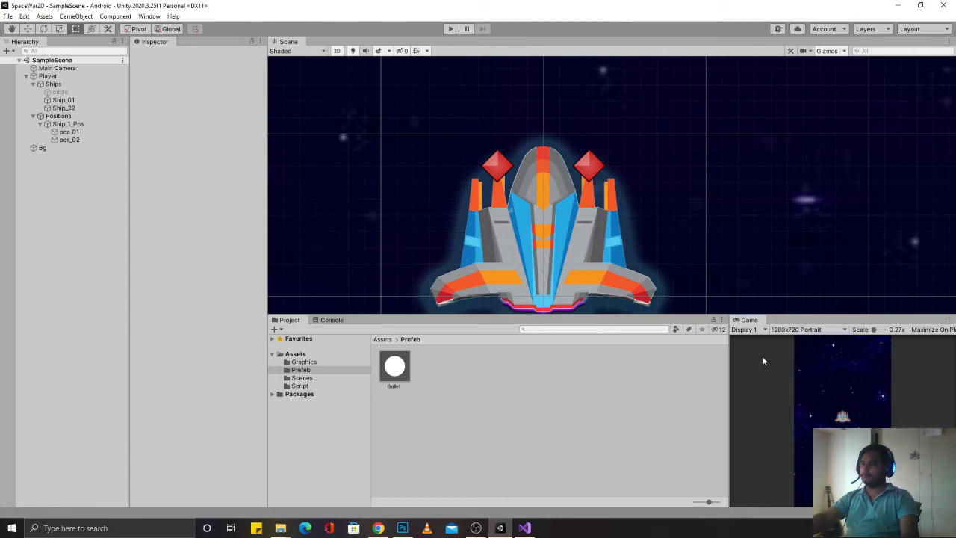
Step: Drag the panel splitters to make the Game view wider and taller
{"action": "left_click_drag", "start_coordinate": [729, 358], "coordinate": [308, 353]}
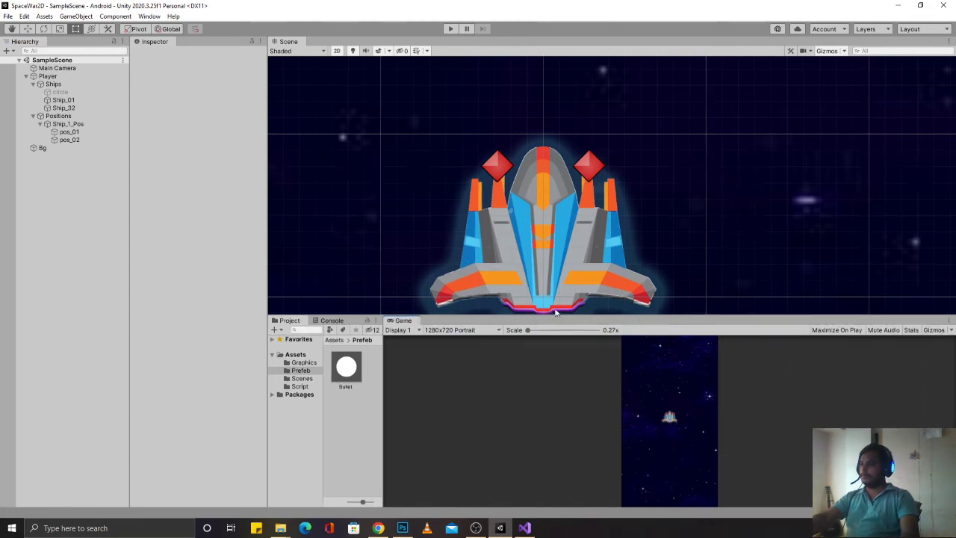
{"action": "left_click_drag", "start_coordinate": [557, 316], "coordinate": [579, 193]}
{"action": "scroll", "coordinate": [548, 164], "scroll_direction": "down", "scroll_amount": 5}
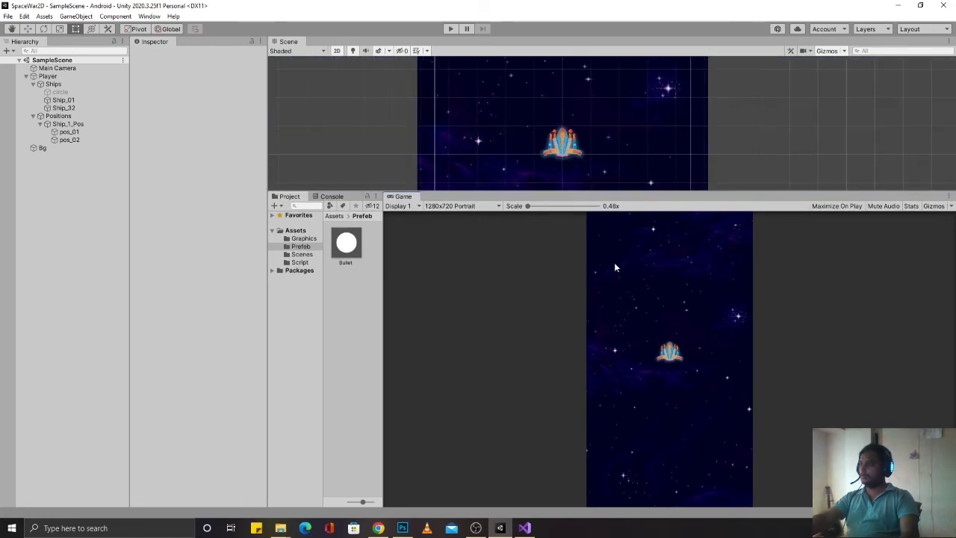
Step: Set the bullet circle sprite's Order in Layer to 1, return to SampleScene, and start Play
{"action": "double_click", "coordinate": [354, 249]}
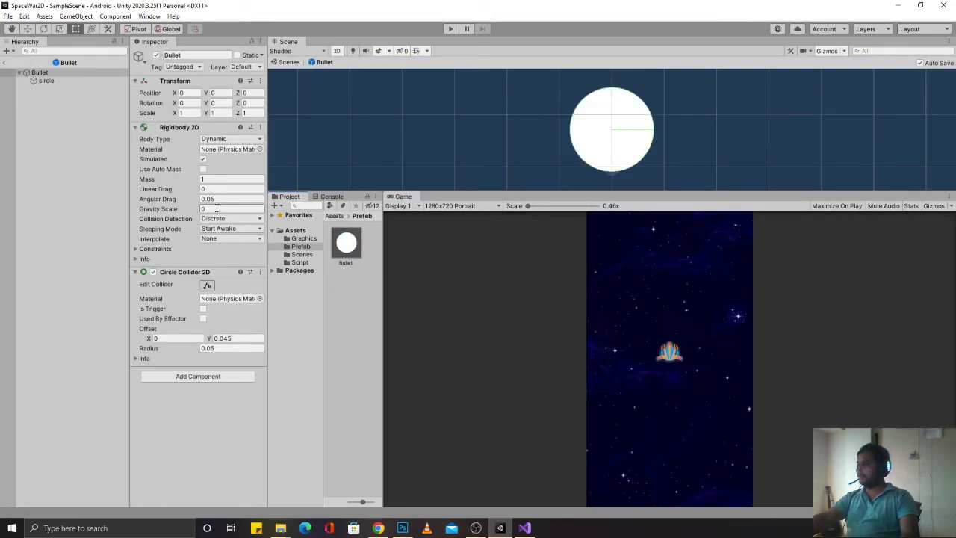
{"action": "left_click", "coordinate": [46, 80]}
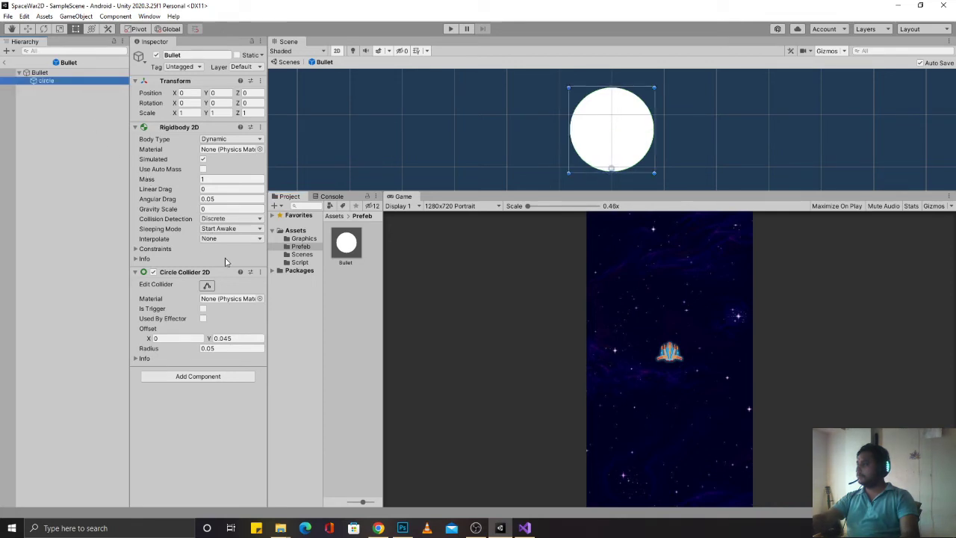
{"action": "left_click", "coordinate": [222, 229]}
{"action": "type", "text": "1"}
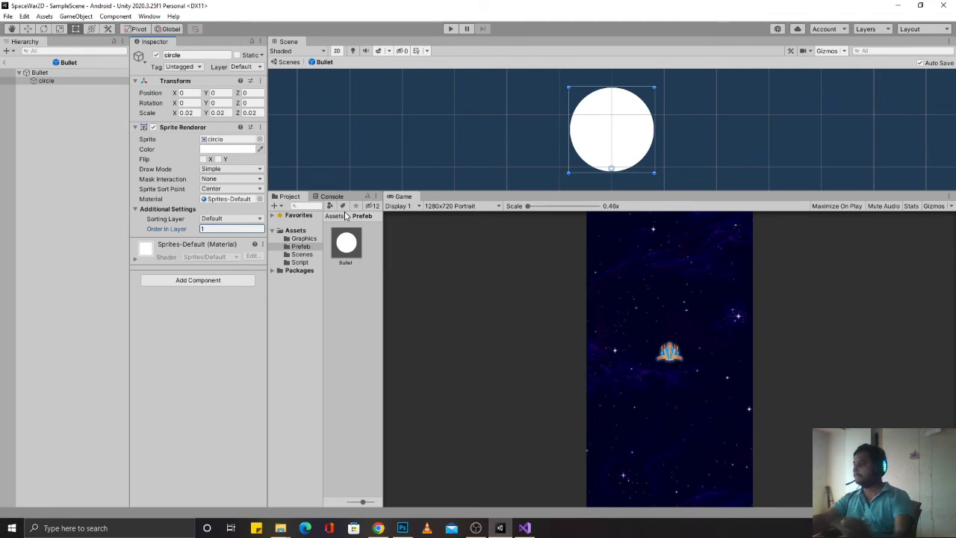
{"action": "left_click", "coordinate": [55, 74]}
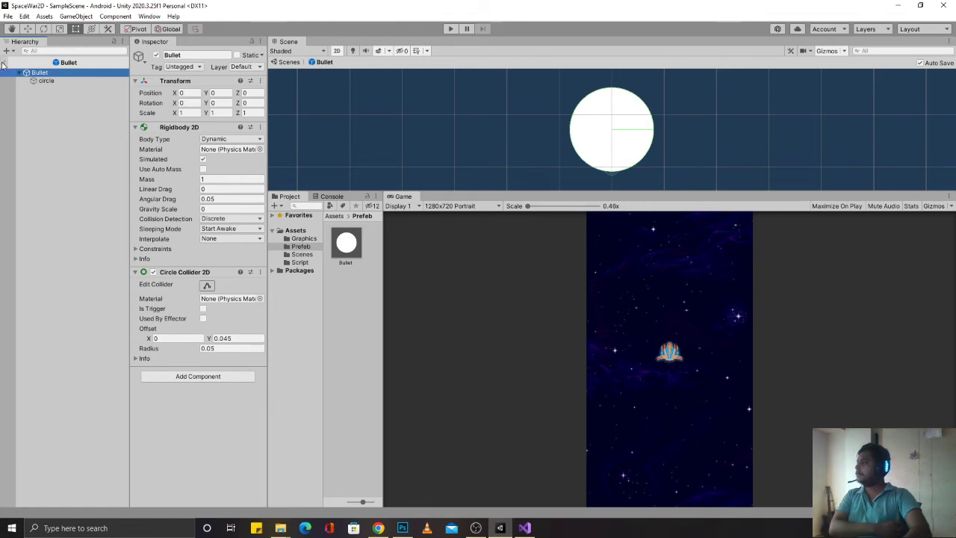
{"action": "left_click", "coordinate": [4, 64]}
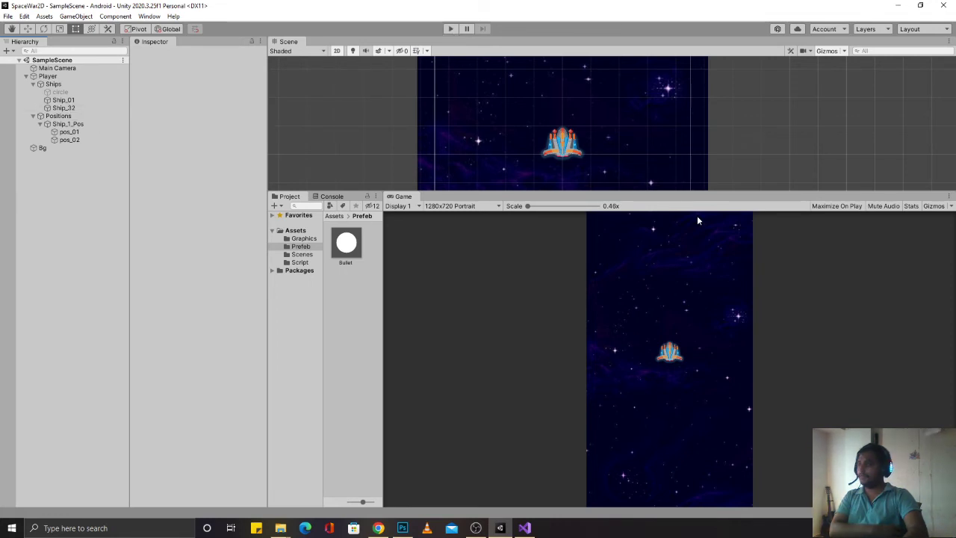
{"action": "left_click", "coordinate": [452, 29]}
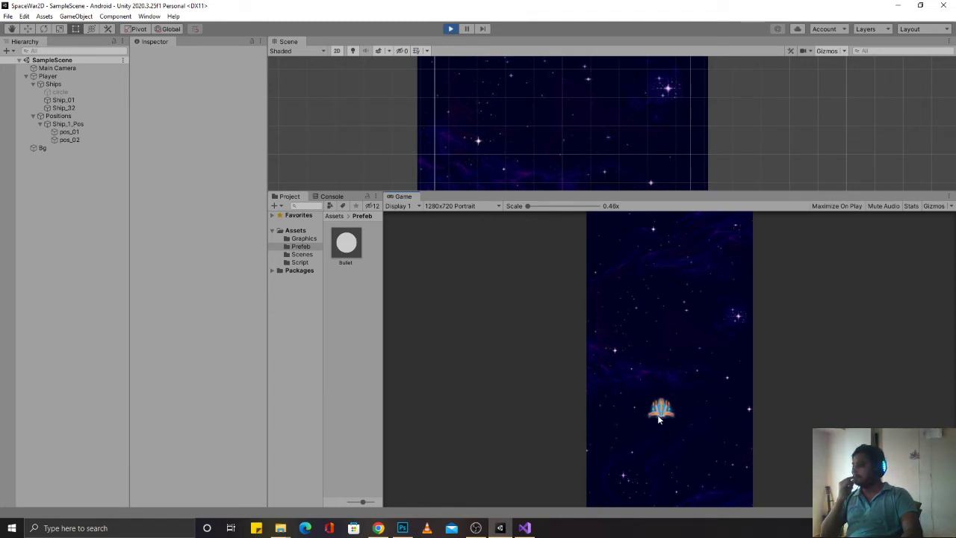
Step: Steer the ship to test, stop Play with Ctrl+P, and check Player's Time Btwen_Waves value
{"action": "mouse_move", "coordinate": [662, 420]}
{"action": "left_mouse_down"}
{"action": "mouse_move", "coordinate": [676, 420]}
{"action": "mouse_move", "coordinate": [679, 407]}
{"action": "left_mouse_up"}
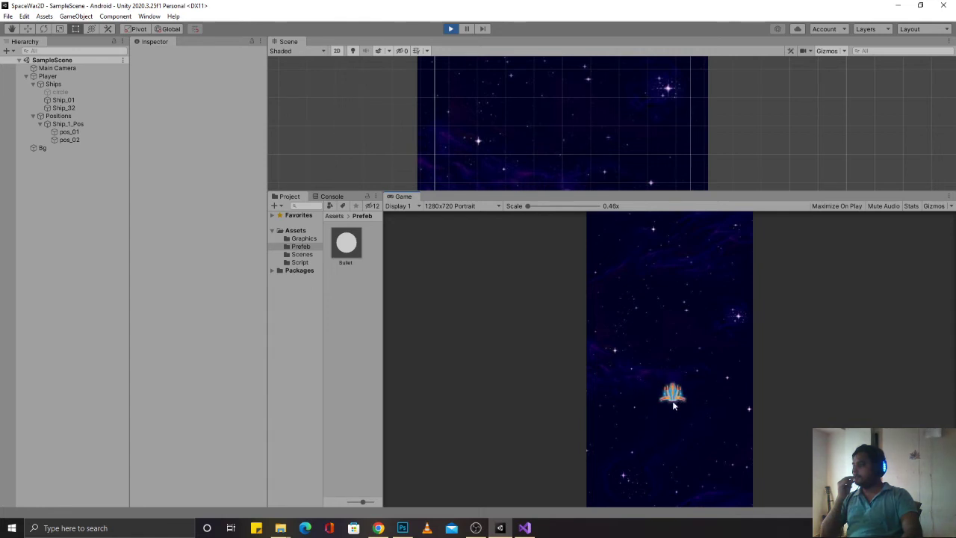
{"action": "left_click_drag", "start_coordinate": [679, 407], "coordinate": [661, 373]}
{"action": "key", "text": "ctrl+p"}
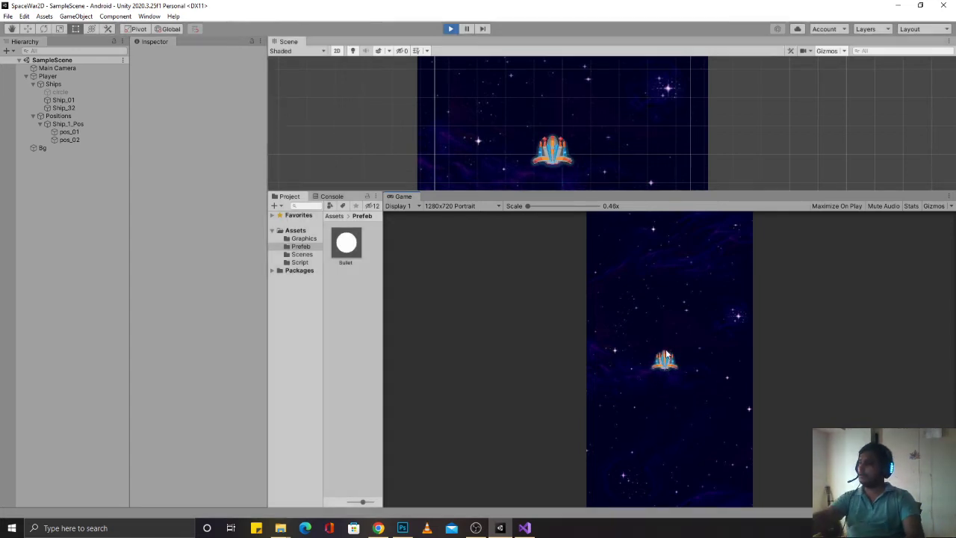
{"action": "left_click", "coordinate": [52, 76]}
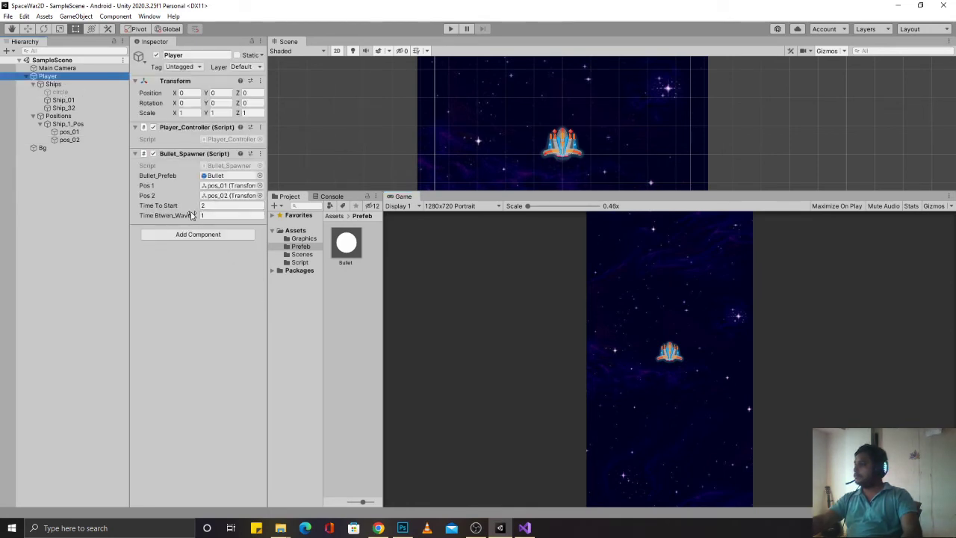
{"action": "left_click", "coordinate": [208, 209]}
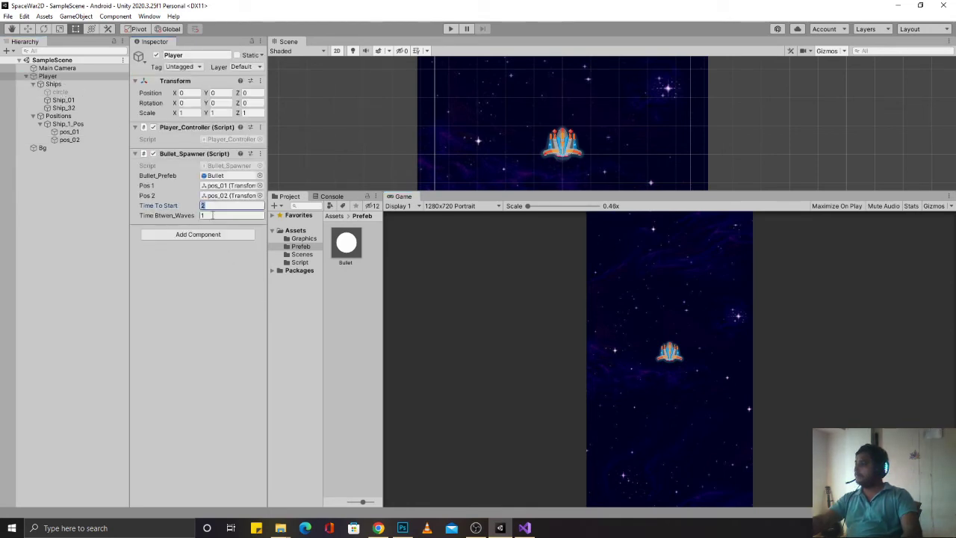
{"action": "left_click", "coordinate": [218, 215]}
Step: Insert 'TimeToStart -= Time.deltaTime;' as the first line of Bullet_Spawner's Update() via IntelliSense
{"action": "key", "text": "alt+Tab"}
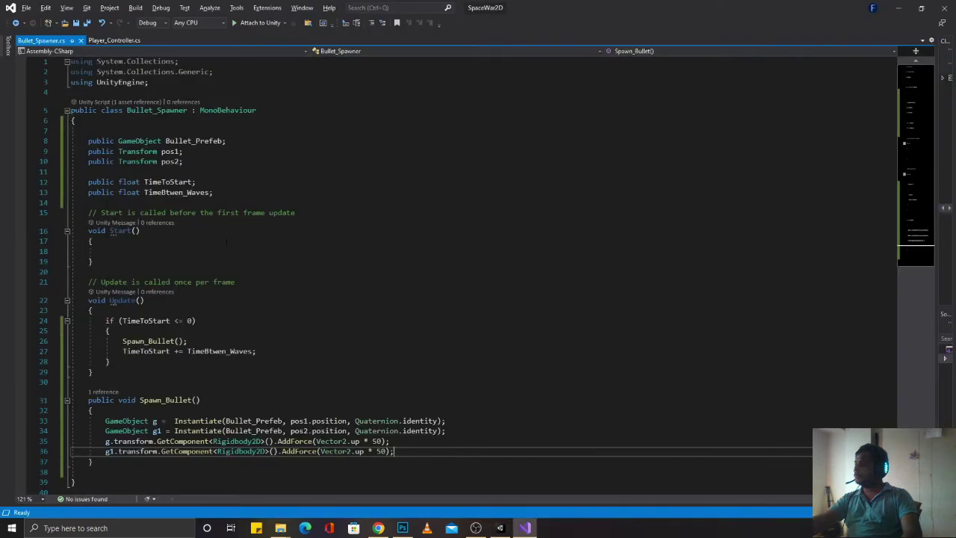
{"action": "left_click", "coordinate": [145, 320]}
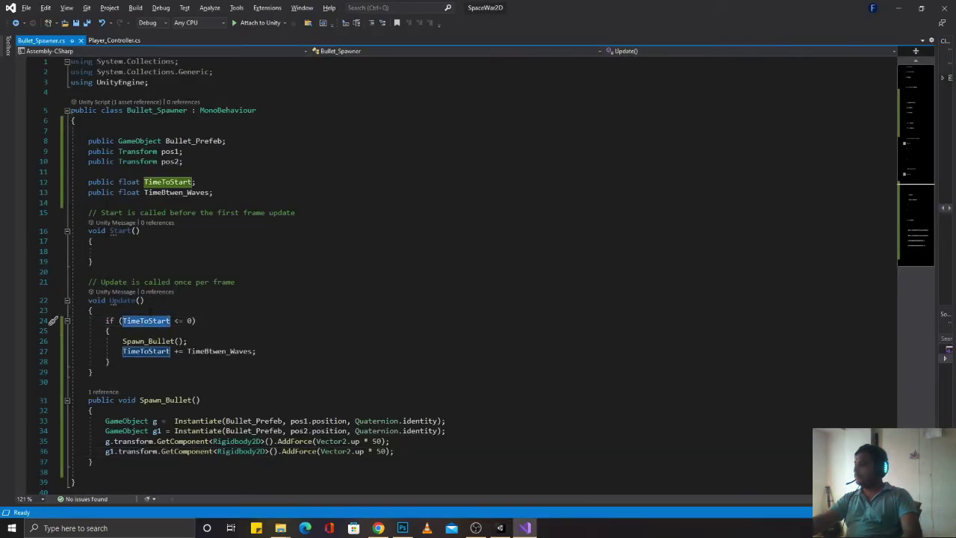
{"action": "left_click", "coordinate": [388, 310]}
{"action": "key", "text": "Return"}
{"action": "key", "text": "Return"}
{"action": "key", "text": "Up"}
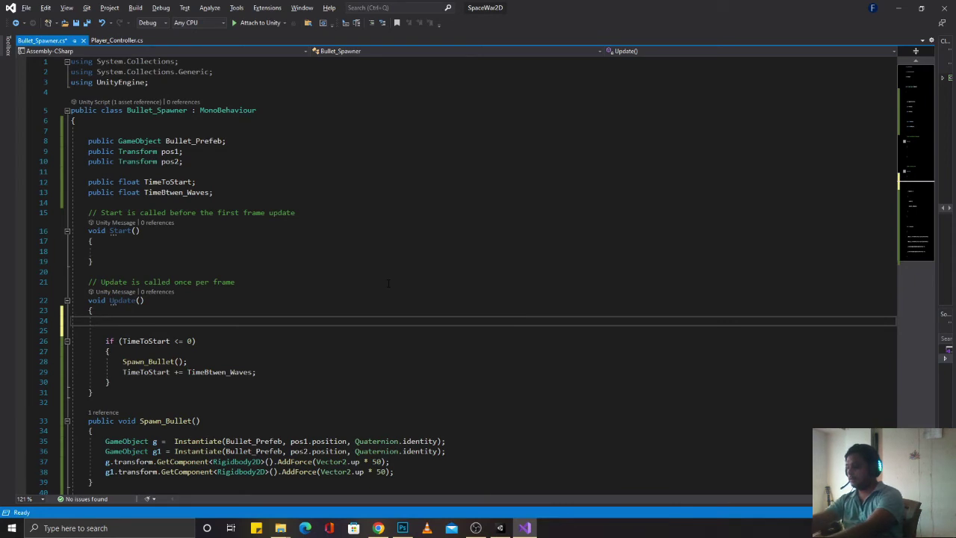
{"action": "type", "text": "Tim"}
{"action": "key", "text": "Down"}
{"action": "key", "text": "Down"}
{"action": "key", "text": "Down"}
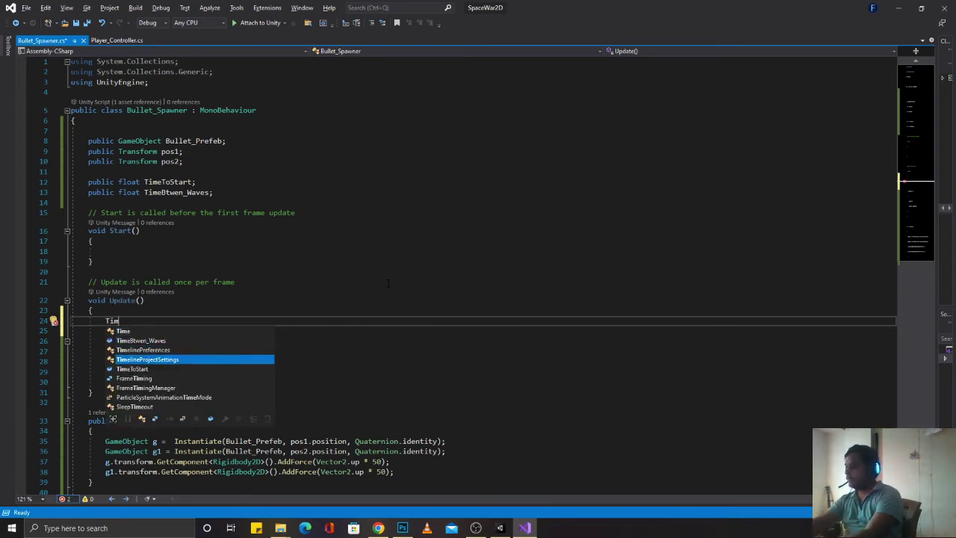
{"action": "key", "text": "Down"}
{"action": "key", "text": "Tab"}
{"action": "type", "text": "-="}
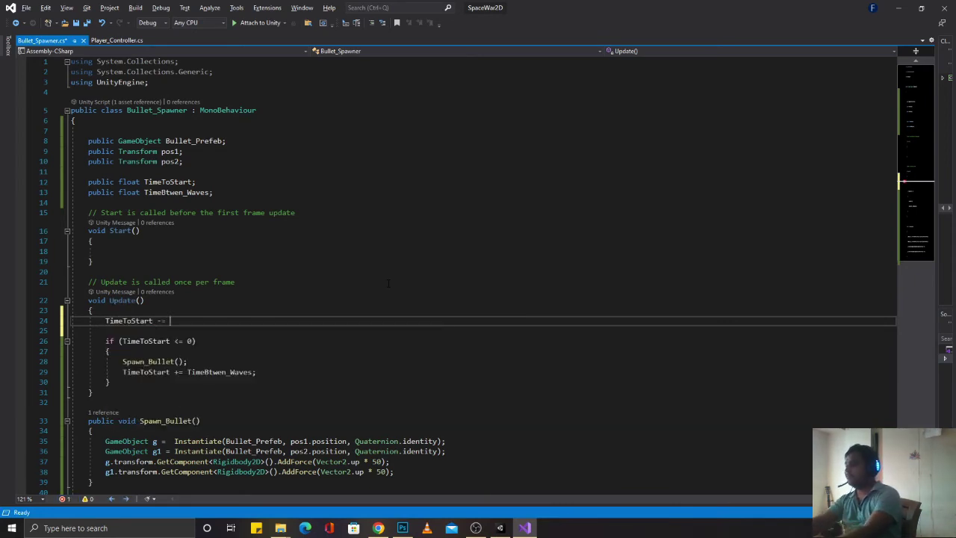
{"action": "key", "text": "Tab"}
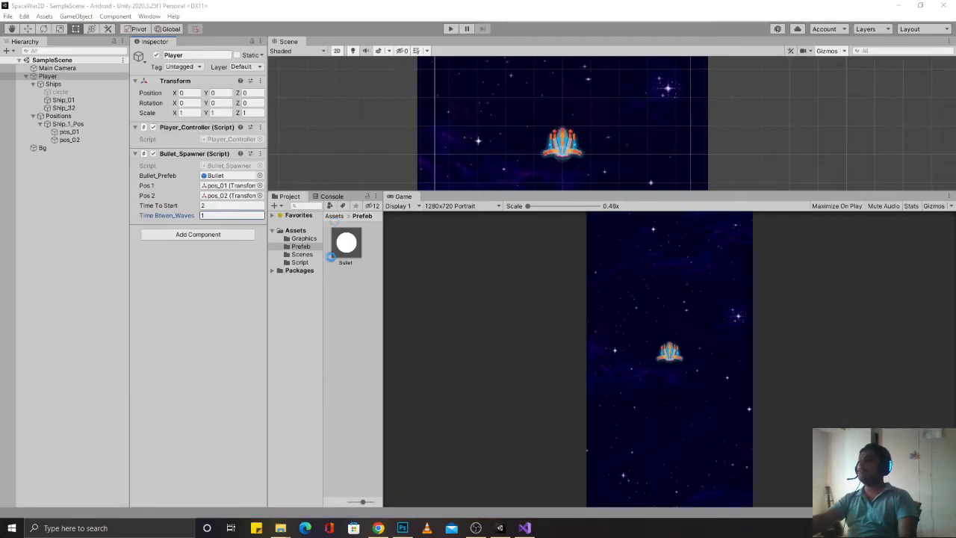
Step: Play-test the scene to watch Bullet(Clone) pairs spawn, then return to the Bullet_Spawner code
{"action": "key", "text": "alt+Tab"}
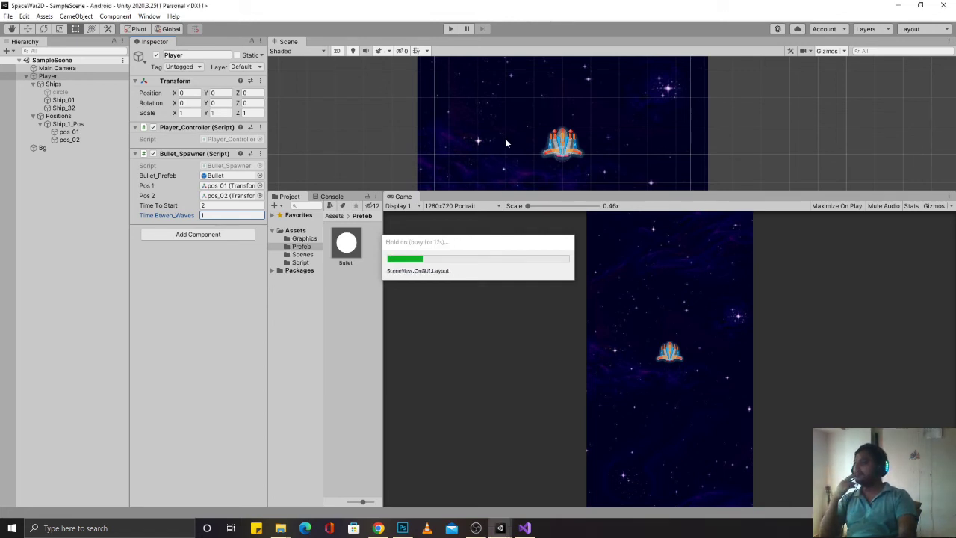
{"action": "left_click", "coordinate": [450, 28]}
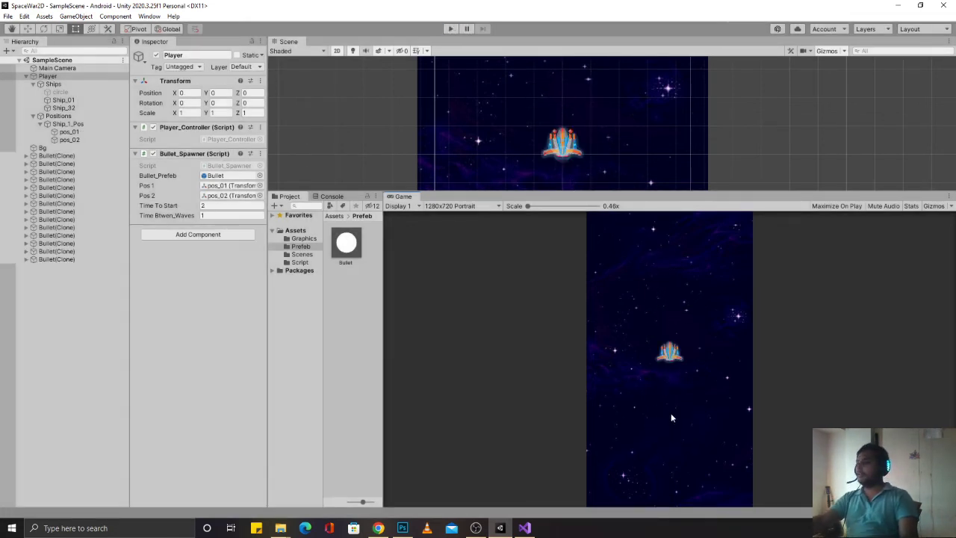
{"action": "key", "text": "alt+Tab"}
{"action": "scroll", "coordinate": [248, 341], "scroll_direction": "down", "scroll_amount": 2}
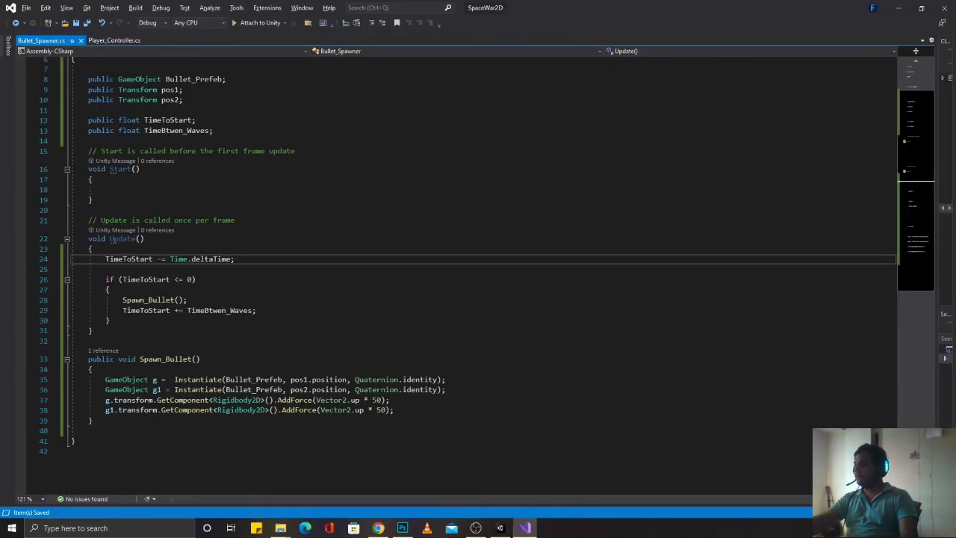
Step: Change both bullets' AddForce multiplier from 50 to 200 and save the script
{"action": "double_click", "coordinate": [381, 400]}
{"action": "type", "text": "20"}
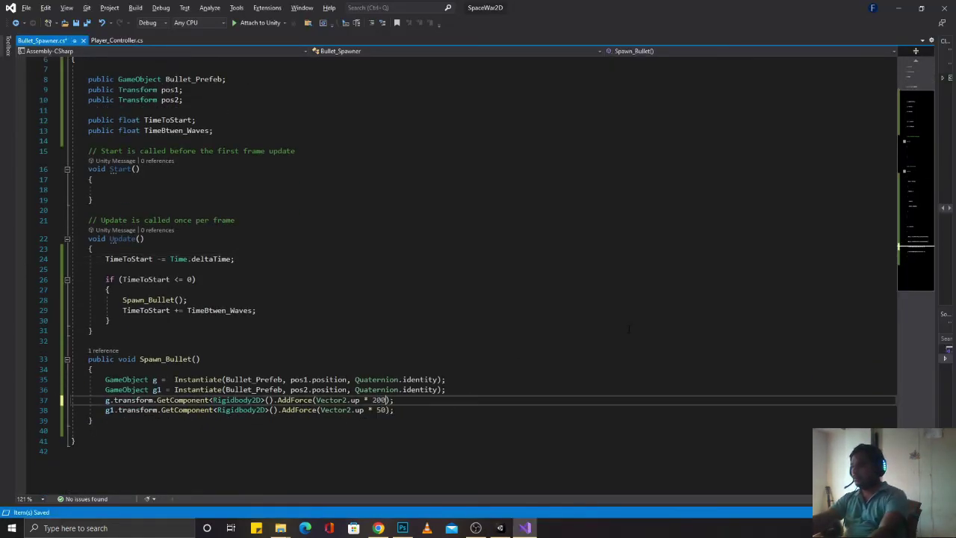
{"action": "key", "text": "Down"}
{"action": "key", "text": "BackSpace"}
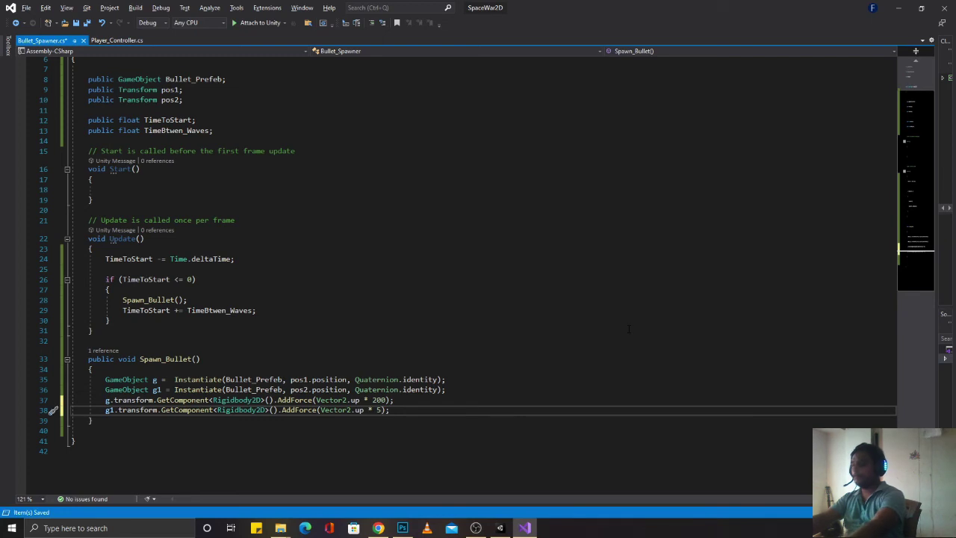
{"action": "type", "text": "00"}
{"action": "key", "text": "ctrl+s"}
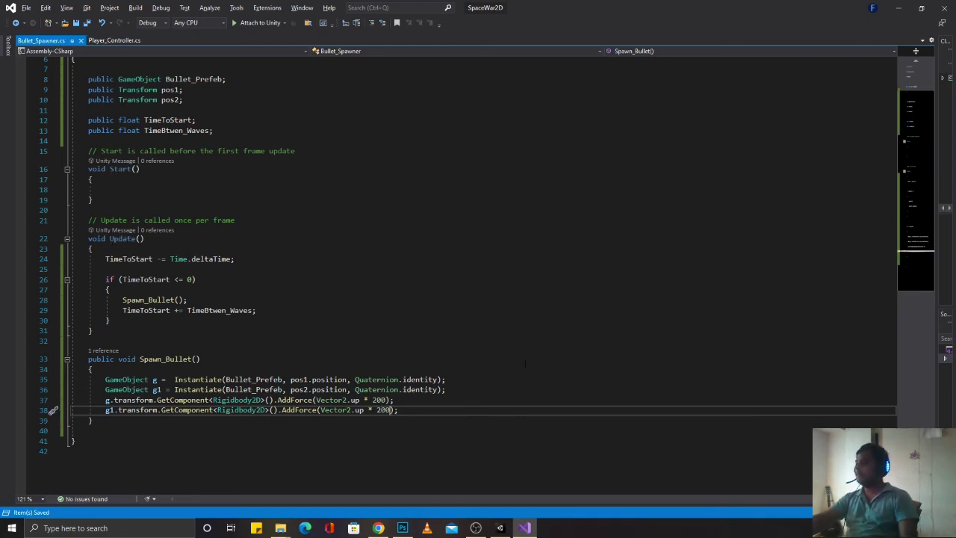
Step: Review both force lines, then minimize Visual Studio to get back to Unity
{"action": "left_click", "coordinate": [455, 400]}
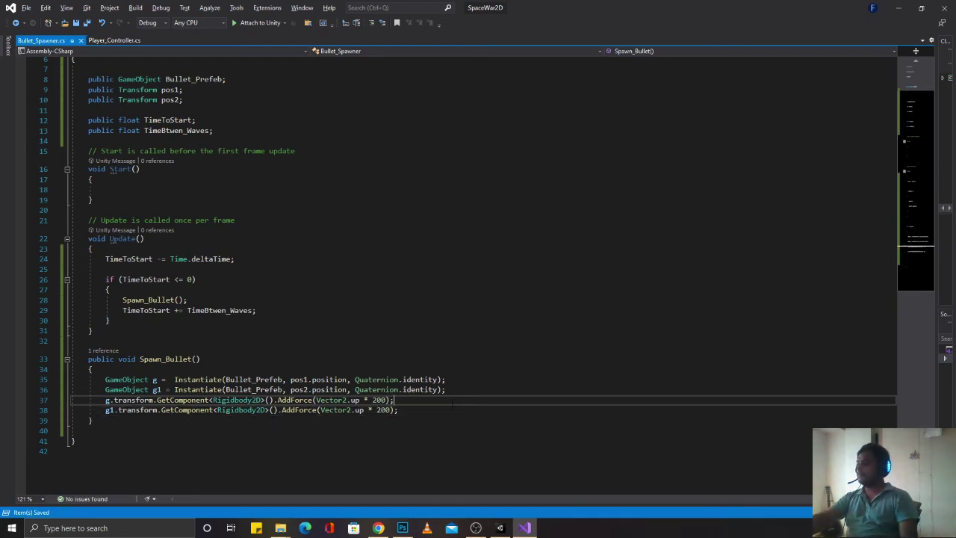
{"action": "left_click", "coordinate": [455, 410]}
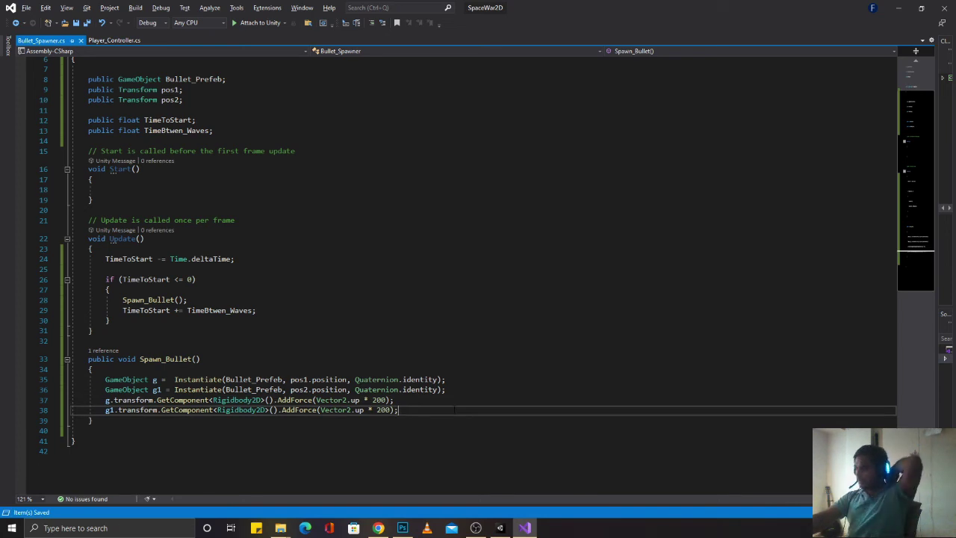
{"action": "key", "text": "alt+Tab"}
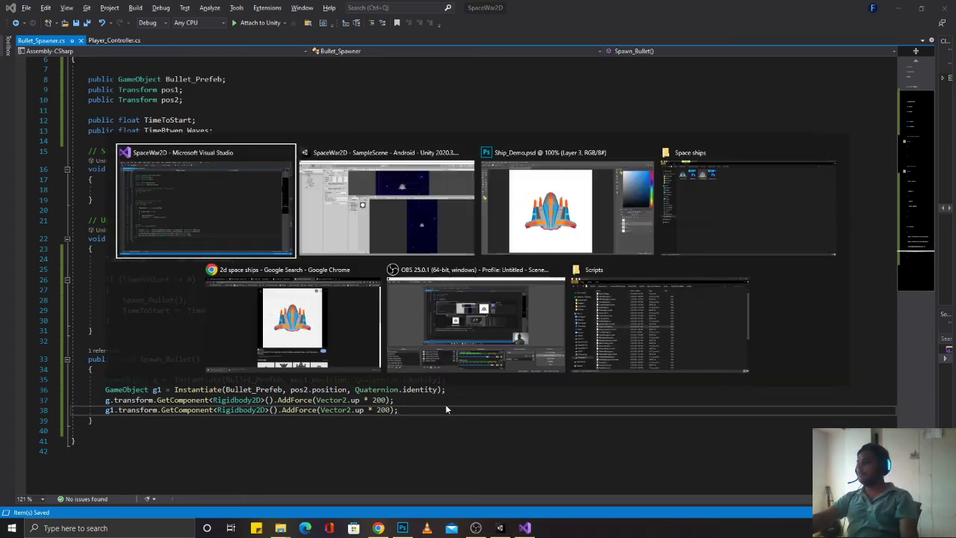
{"action": "left_click", "coordinate": [906, 7]}
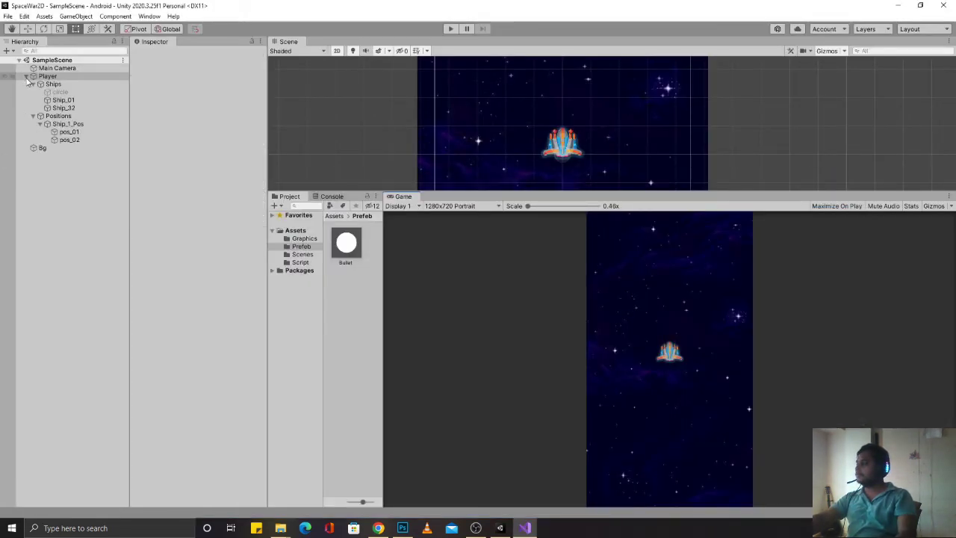
Step: Create an empty object named Destroy_Collider at position 0, 0, 0
{"action": "left_click", "coordinate": [25, 80]}
{"action": "right_click", "coordinate": [32, 121]}
{"action": "left_click", "coordinate": [82, 242]}
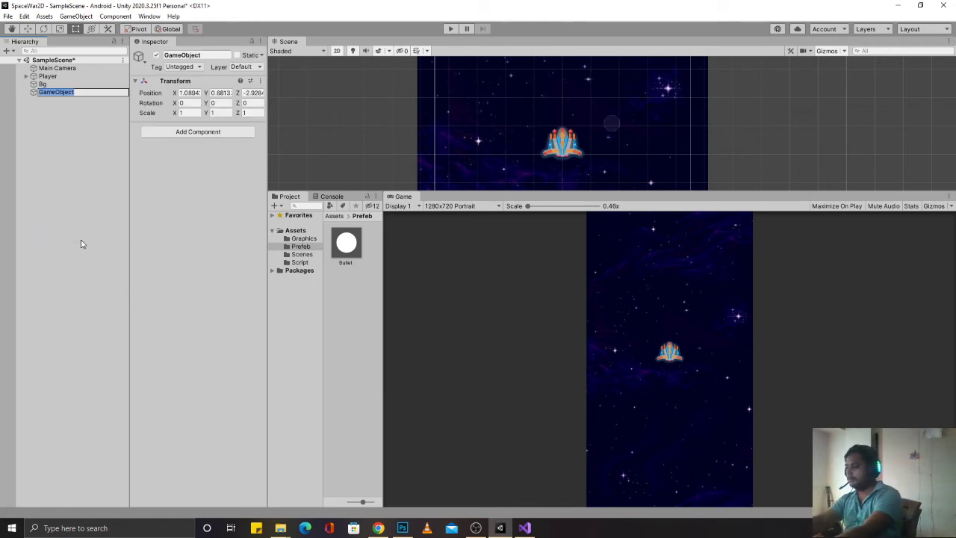
{"action": "type", "text": "De"}
{"action": "type", "text": "e"}
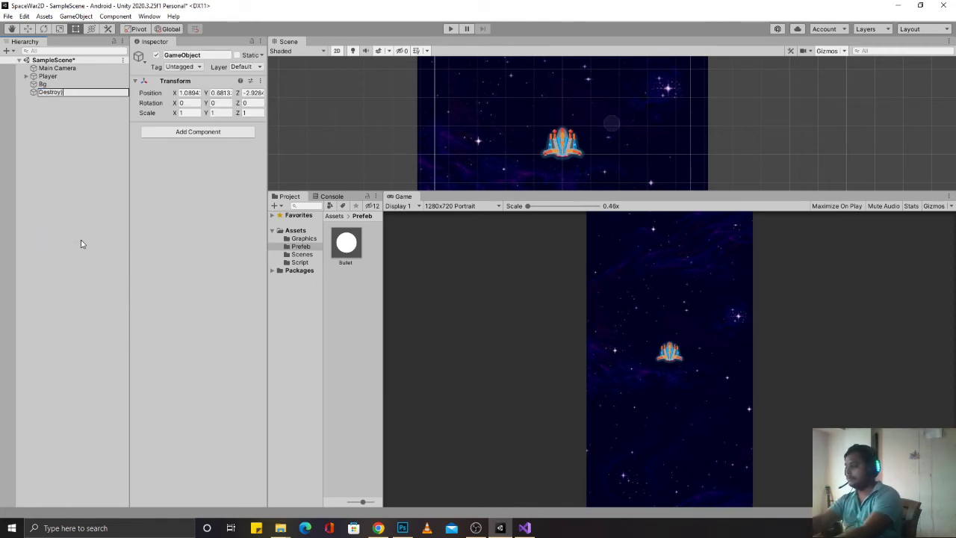
{"action": "type", "text": "Collide"}
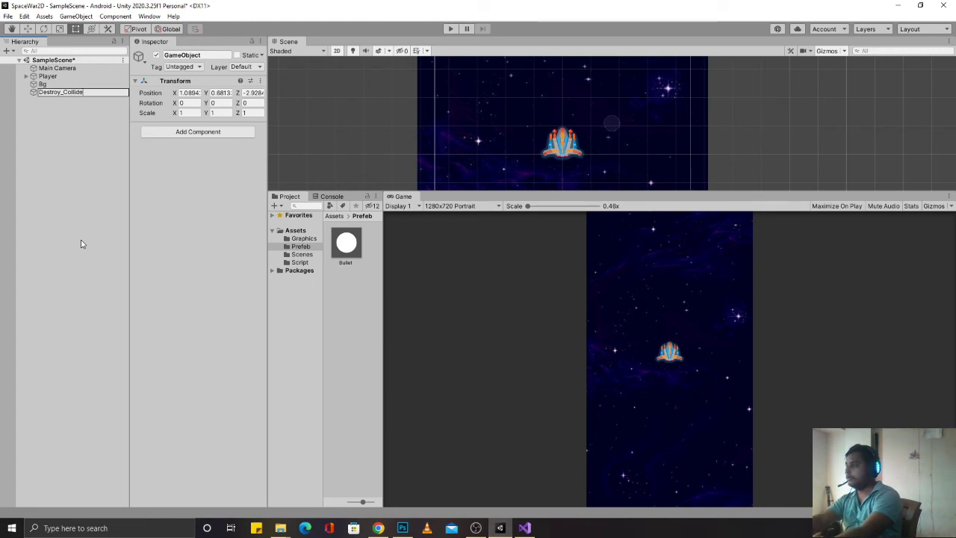
{"action": "type", "text": "r"}
{"action": "key", "text": "Return"}
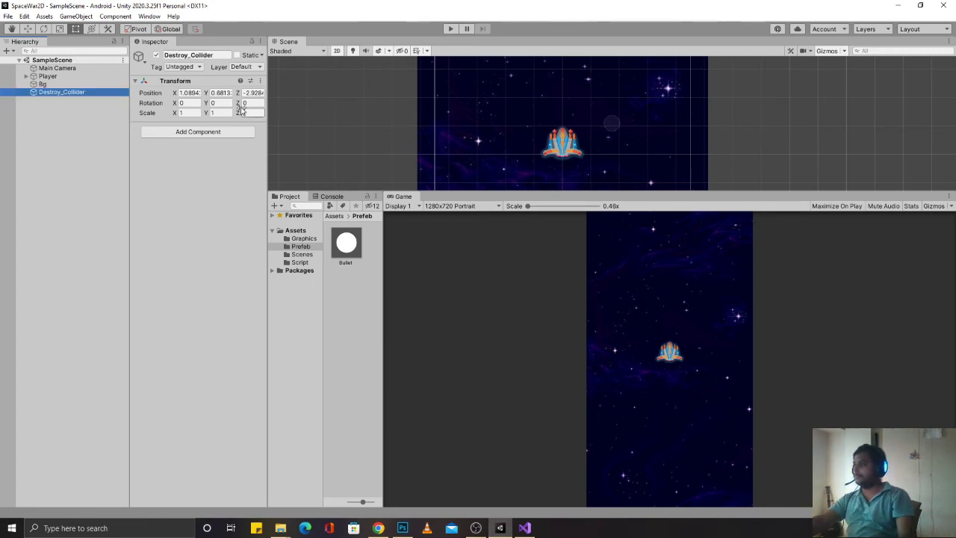
{"action": "left_click", "coordinate": [188, 91]}
{"action": "type", "text": "0"}
{"action": "key", "text": "Tab"}
{"action": "type", "text": "0"}
{"action": "key", "text": "Tab"}
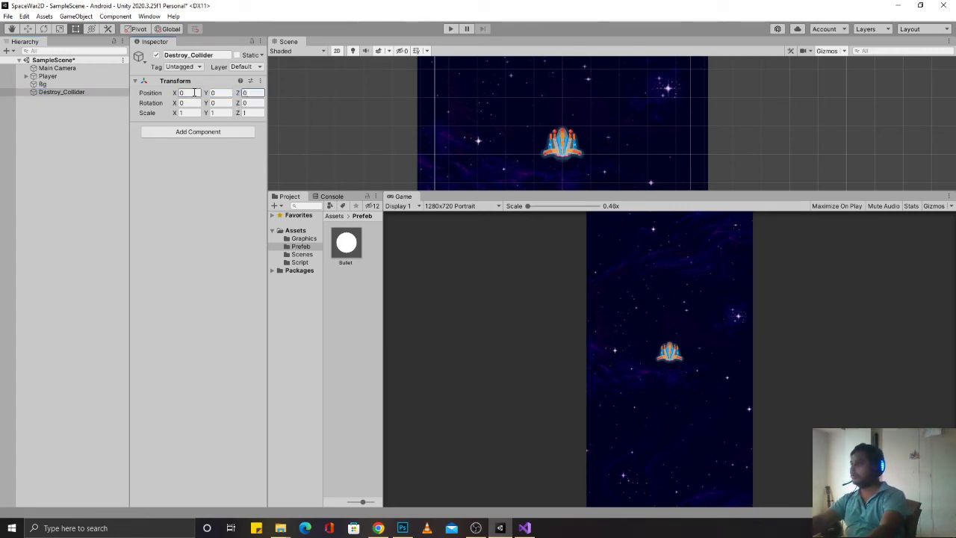
{"action": "type", "text": "0"}
Step: Add a Box Collider component to Destroy_Collider
{"action": "left_click", "coordinate": [198, 132]}
{"action": "type", "text": "Box"}
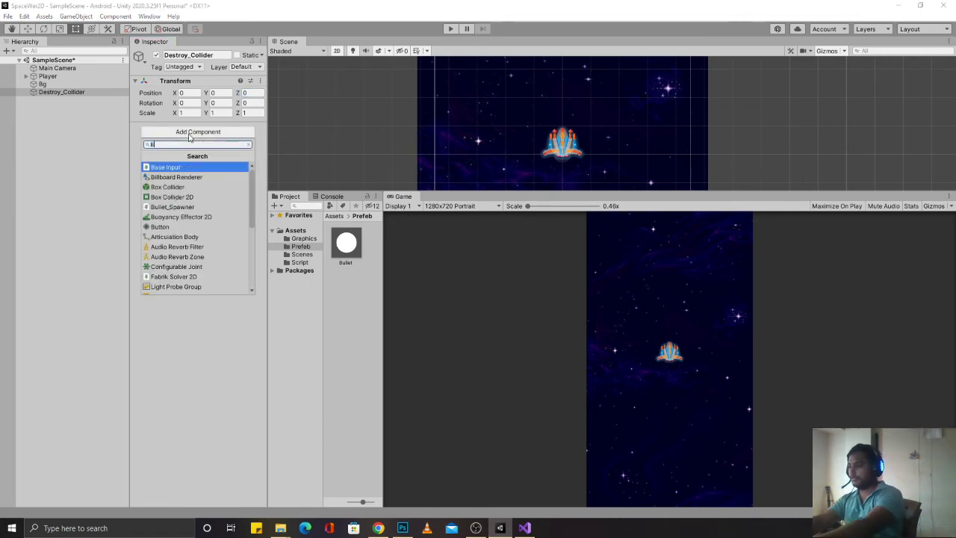
{"action": "key", "text": "Return"}
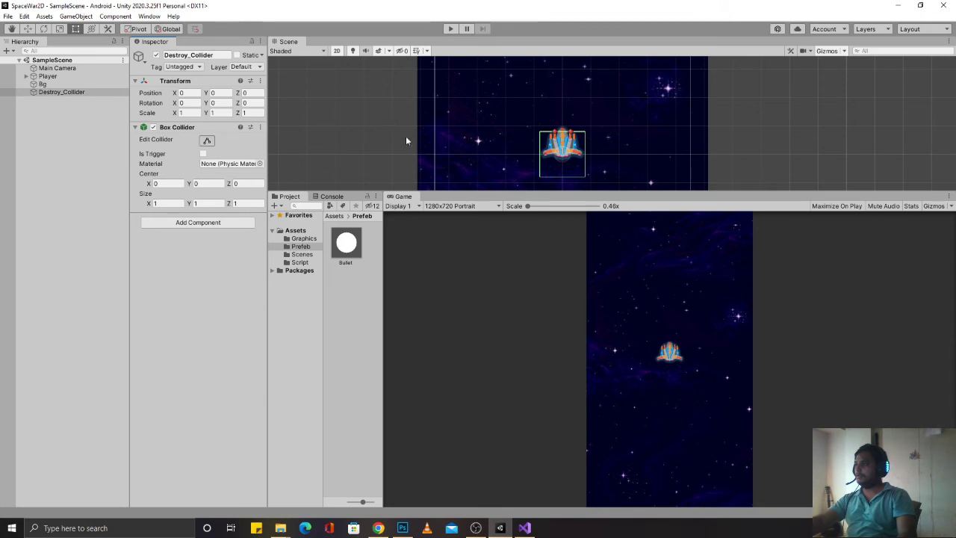
Step: Stretch the collider to X scale 13.46 and move it up to Y 6.75
{"action": "key", "text": "e"}
{"action": "key", "text": "r"}
{"action": "left_click_drag", "start_coordinate": [602, 154], "coordinate": [781, 141]}
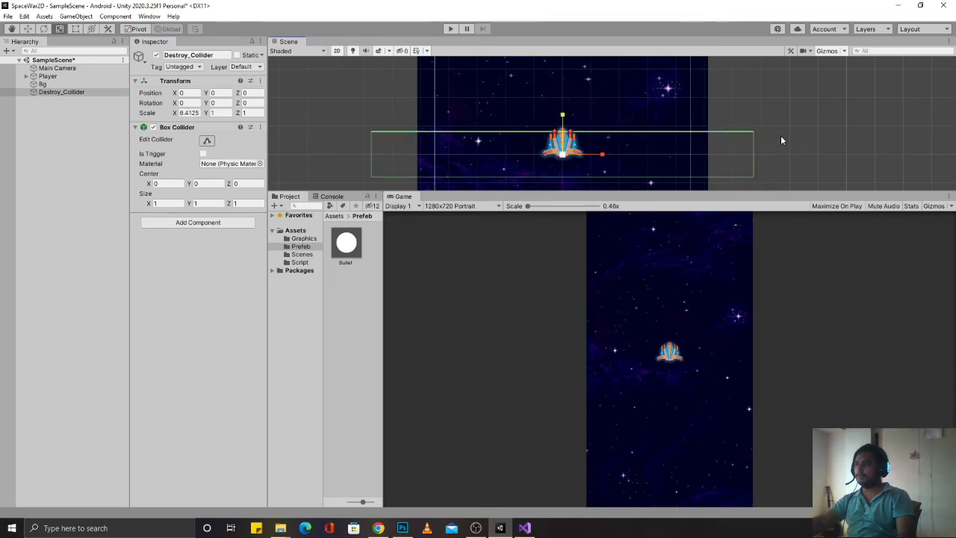
{"action": "scroll", "coordinate": [781, 140], "scroll_direction": "down", "scroll_amount": 5}
{"action": "left_click_drag", "start_coordinate": [664, 121], "coordinate": [681, 123]}
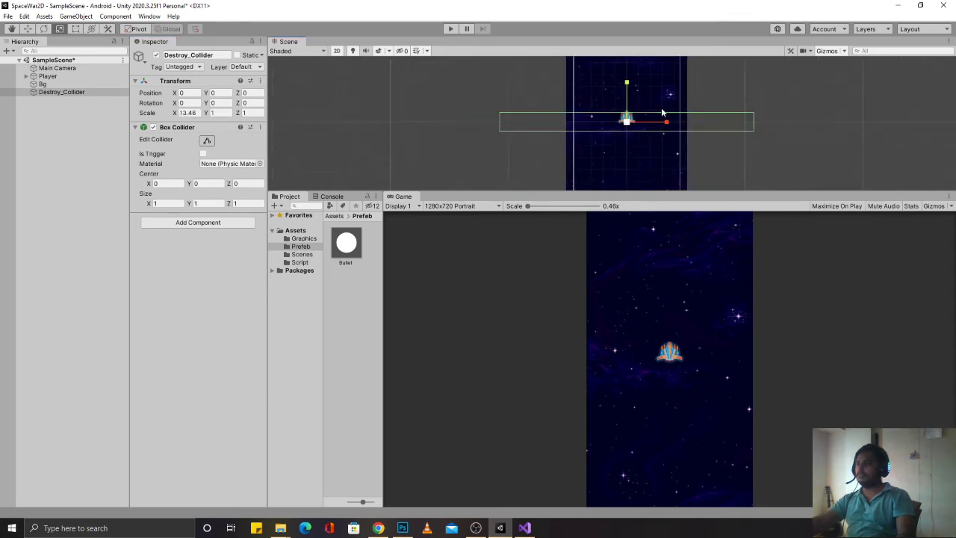
{"action": "scroll", "coordinate": [662, 112], "scroll_direction": "down", "scroll_amount": 2}
{"action": "key", "text": "w"}
{"action": "left_click_drag", "start_coordinate": [589, 141], "coordinate": [591, 42]}
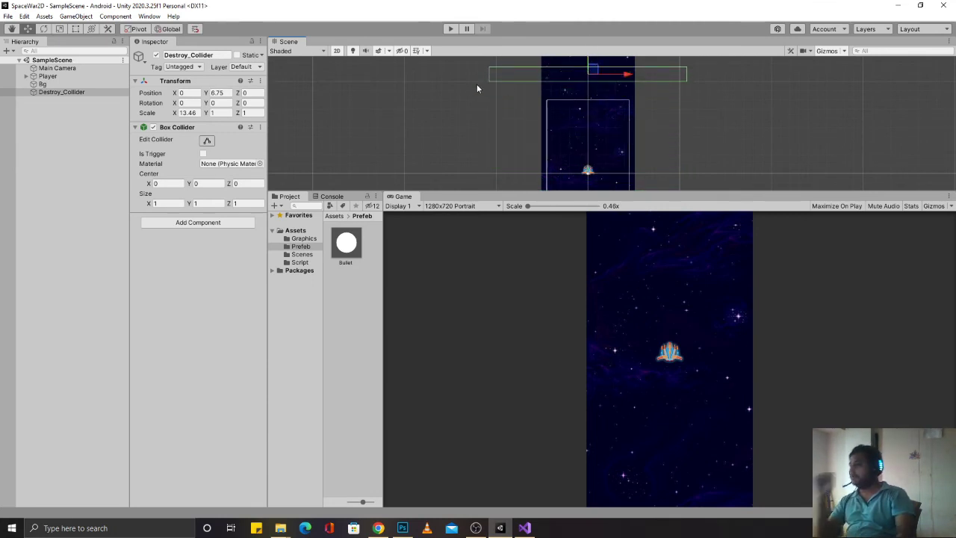
Step: Add a new tag named Destroyer to the project's tag list
{"action": "left_click", "coordinate": [187, 67]}
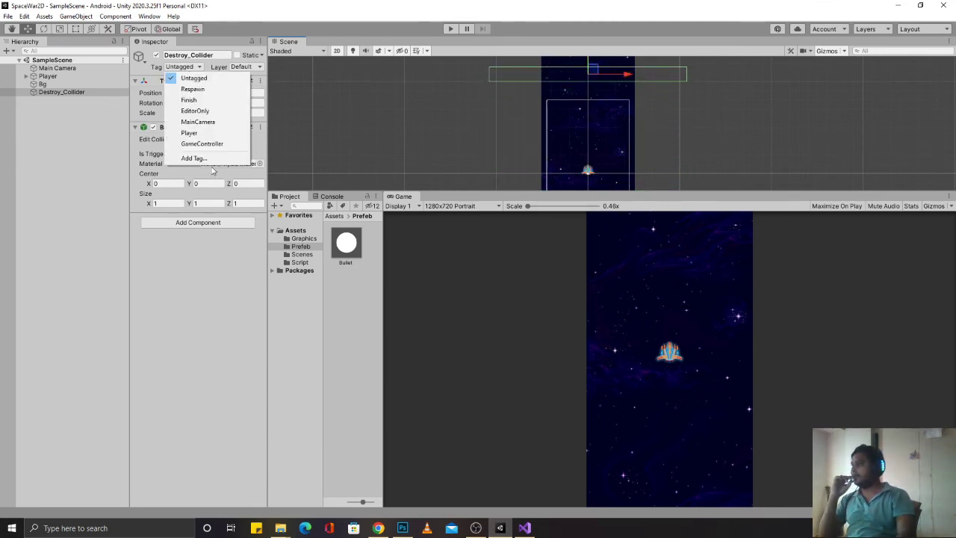
{"action": "left_click", "coordinate": [190, 158]}
{"action": "left_click", "coordinate": [239, 100]}
{"action": "type", "text": "Destroyer"}
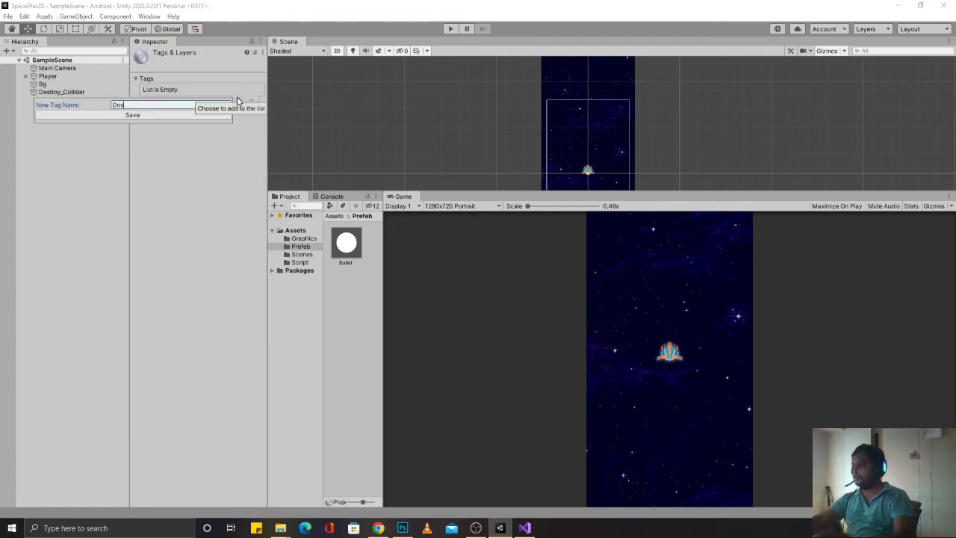
{"action": "key", "text": "Return"}
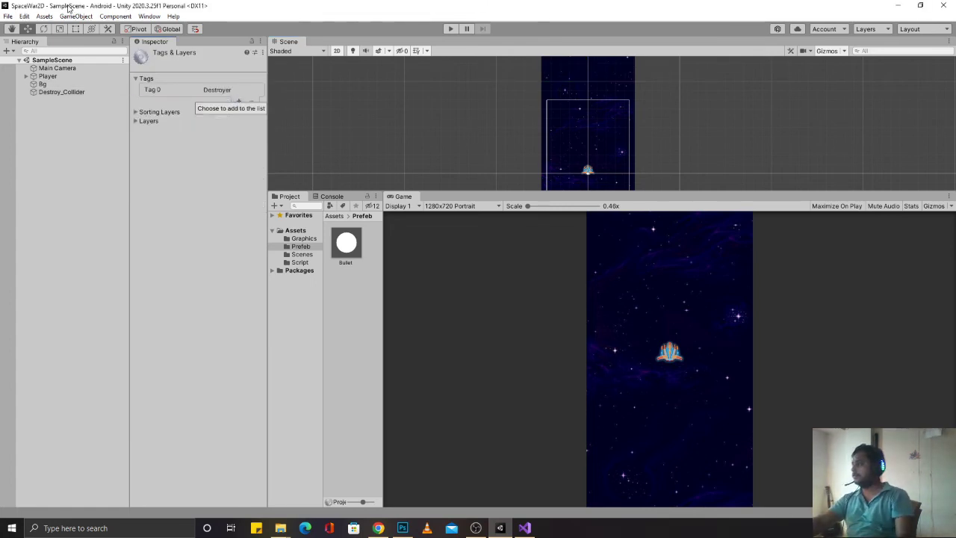
Step: Glance at the Bullet prefab, then return to SampleScene with Destroy_Collider selected
{"action": "left_click", "coordinate": [74, 92]}
{"action": "double_click", "coordinate": [342, 248]}
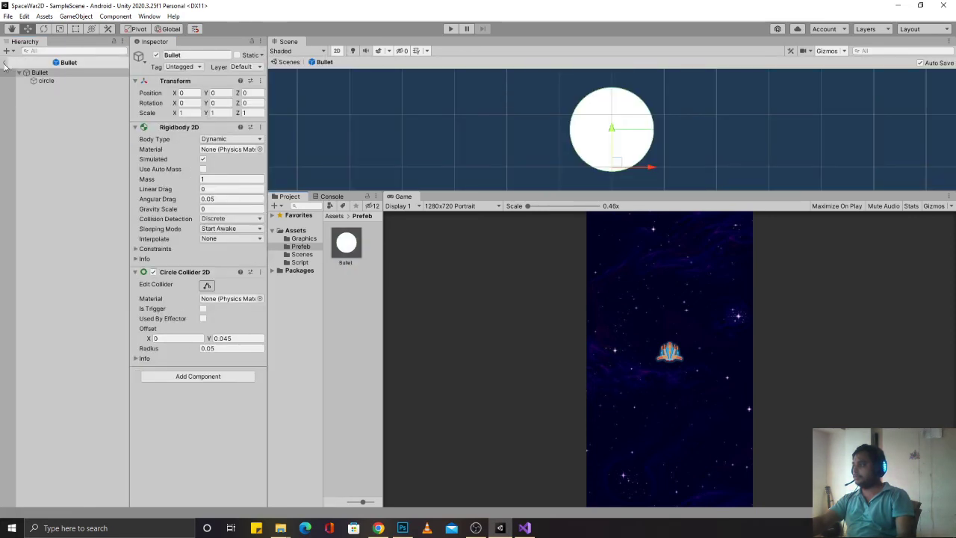
{"action": "left_click", "coordinate": [5, 66]}
{"action": "left_click", "coordinate": [59, 92]}
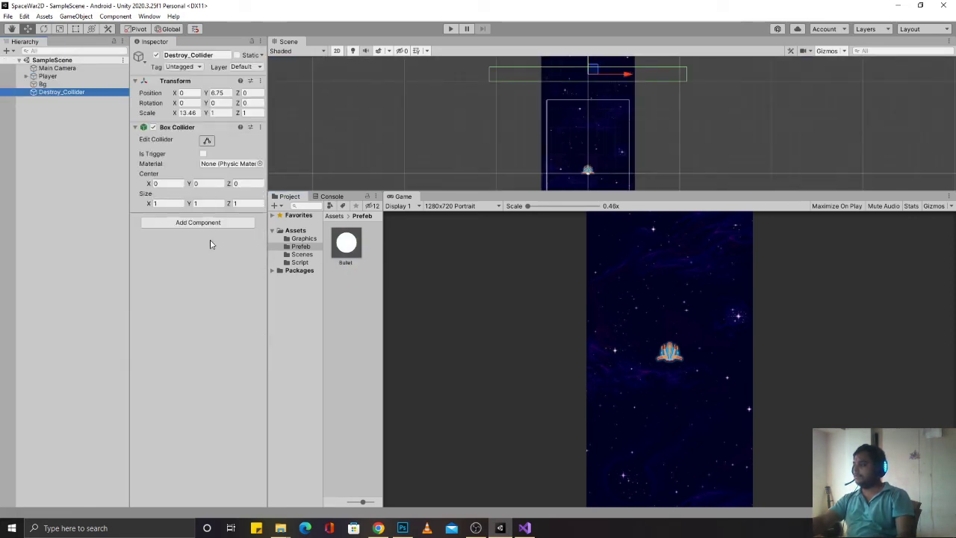
Step: Create a C# script named Destroyer_Script in the Script folder and switch to Visual Studio
{"action": "left_click", "coordinate": [298, 262]}
{"action": "left_click_drag", "start_coordinate": [382, 316], "coordinate": [517, 316]}
{"action": "right_click", "coordinate": [329, 375]}
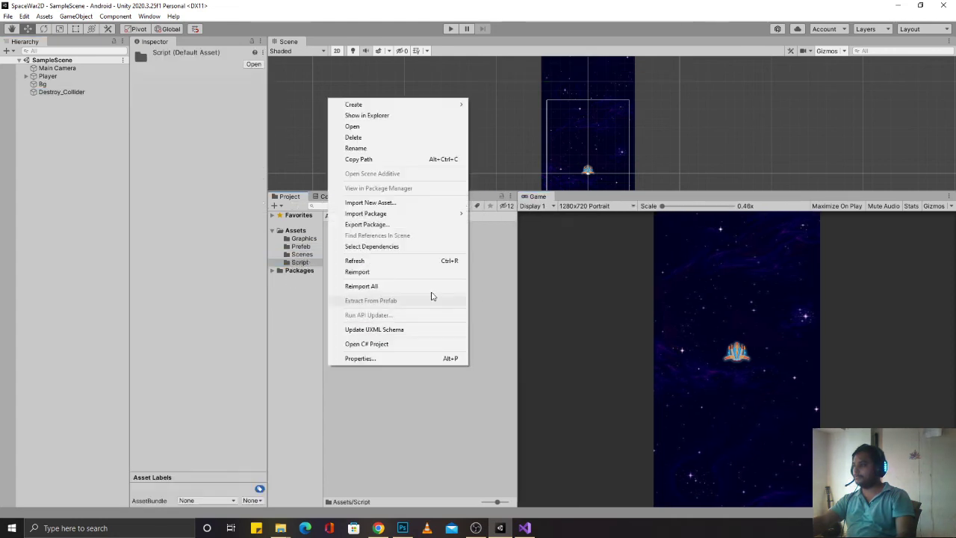
{"action": "left_click", "coordinate": [433, 411]}
{"action": "right_click", "coordinate": [432, 410]}
{"action": "mouse_move", "coordinate": [514, 137]}
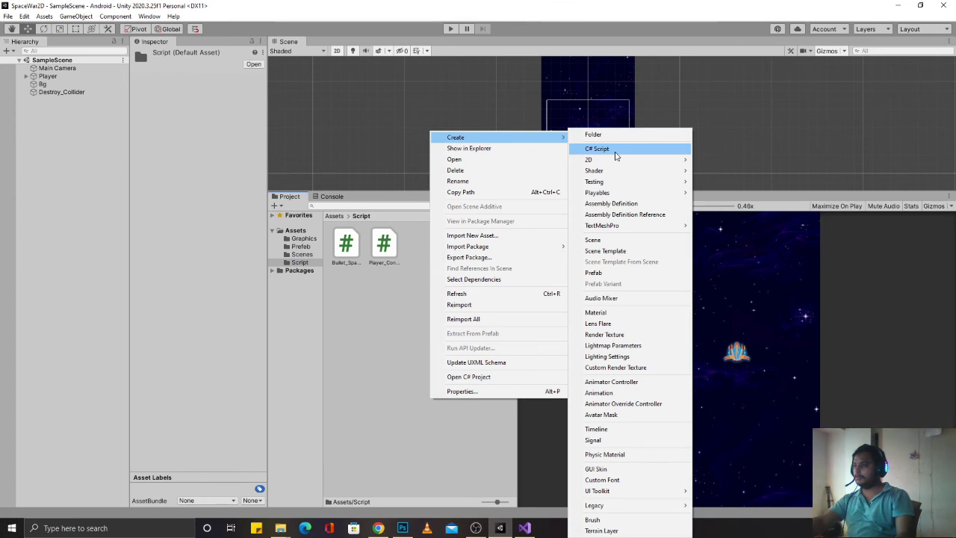
{"action": "left_click", "coordinate": [613, 152]}
{"action": "type", "text": "Destro"}
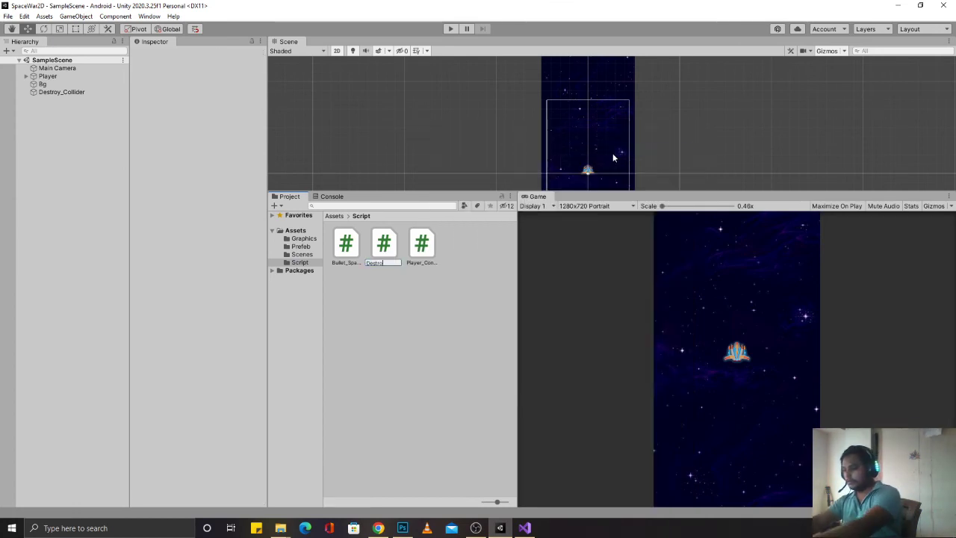
{"action": "type", "text": "yer_Script"}
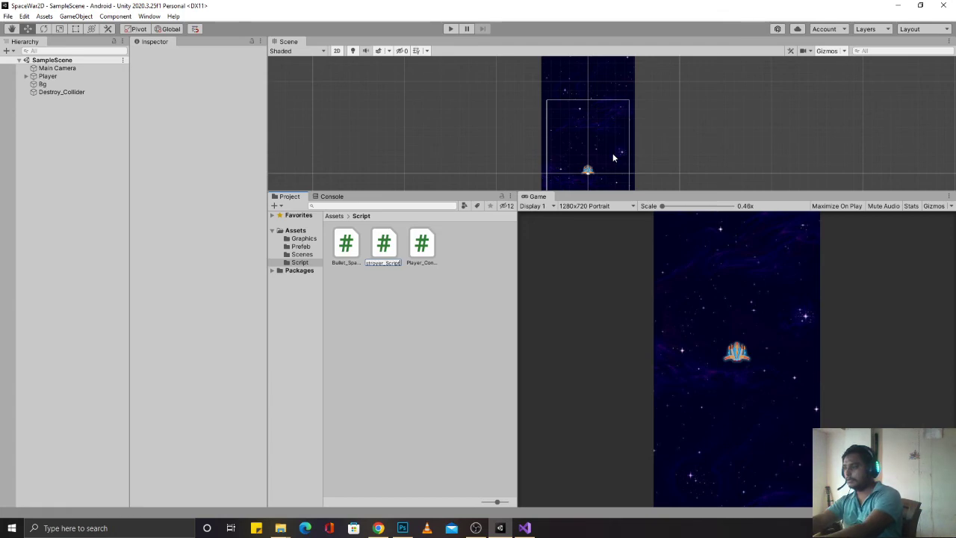
{"action": "key", "text": "Return"}
{"action": "key", "text": "alt+Tab"}
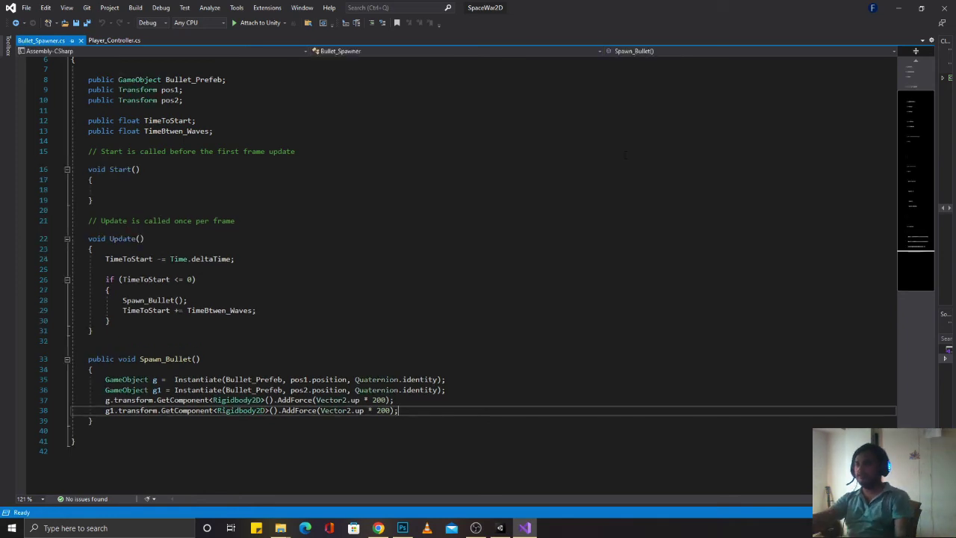
Step: Open Destroyer_Script and delete its default Start and Update methods
{"action": "left_click", "coordinate": [896, 6]}
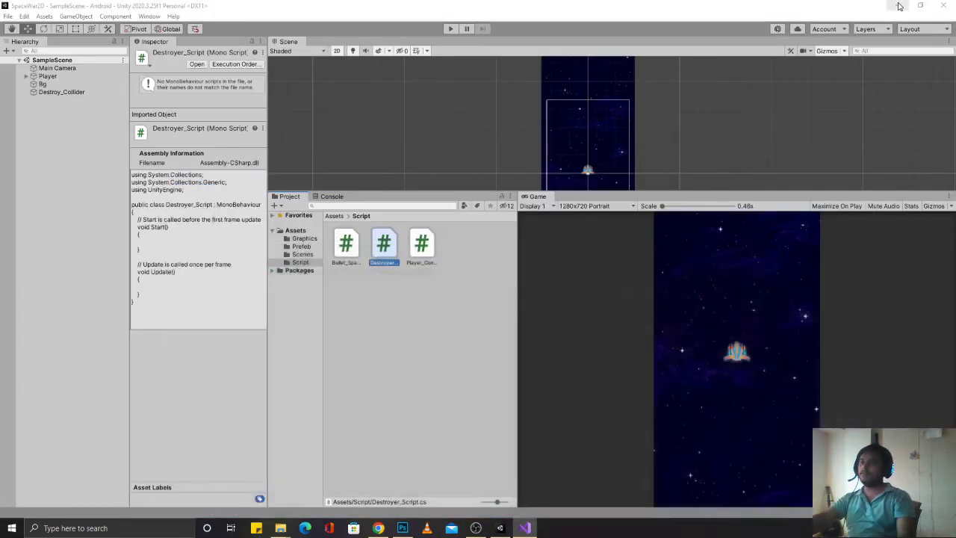
{"action": "double_click", "coordinate": [383, 254]}
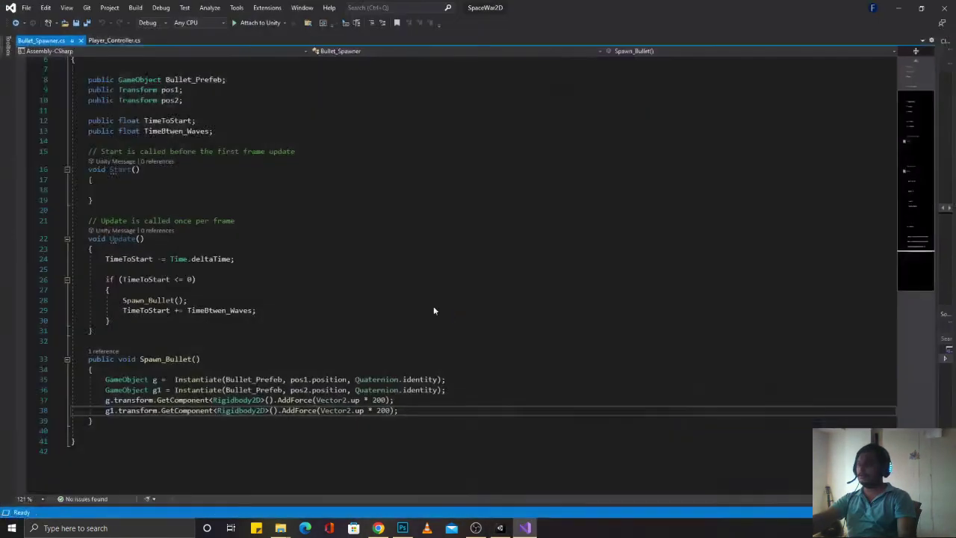
{"action": "left_click", "coordinate": [145, 217]}
{"action": "left_click", "coordinate": [105, 239]}
{"action": "left_click_drag", "start_coordinate": [97, 248], "coordinate": [84, 131]}
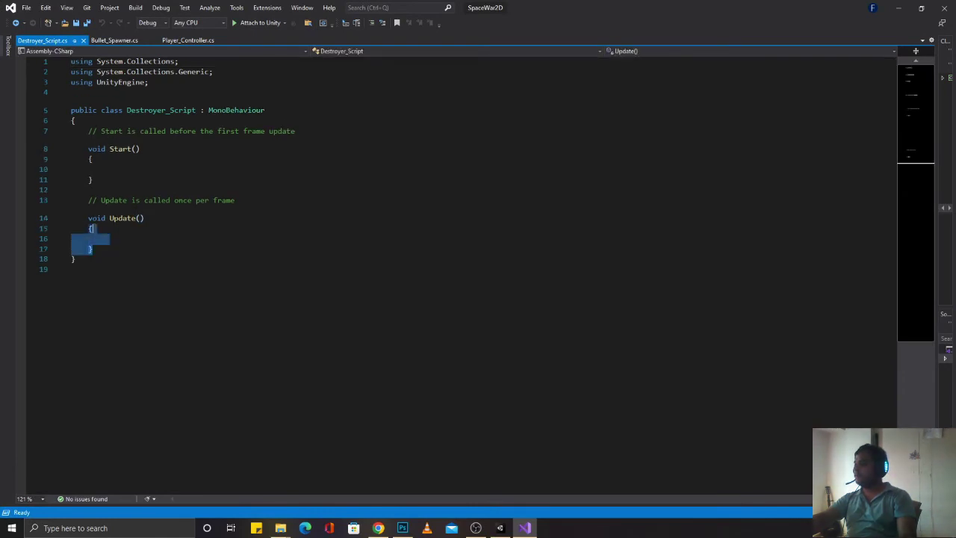
{"action": "key", "text": "Delete"}
Step: Add OnCollisionEnter2D calling Destroy(collision.gameObject), save, and return to Unity
{"action": "key", "text": "Return"}
{"action": "key", "text": "Return"}
{"action": "key", "text": "Return"}
{"action": "key", "text": "Up"}
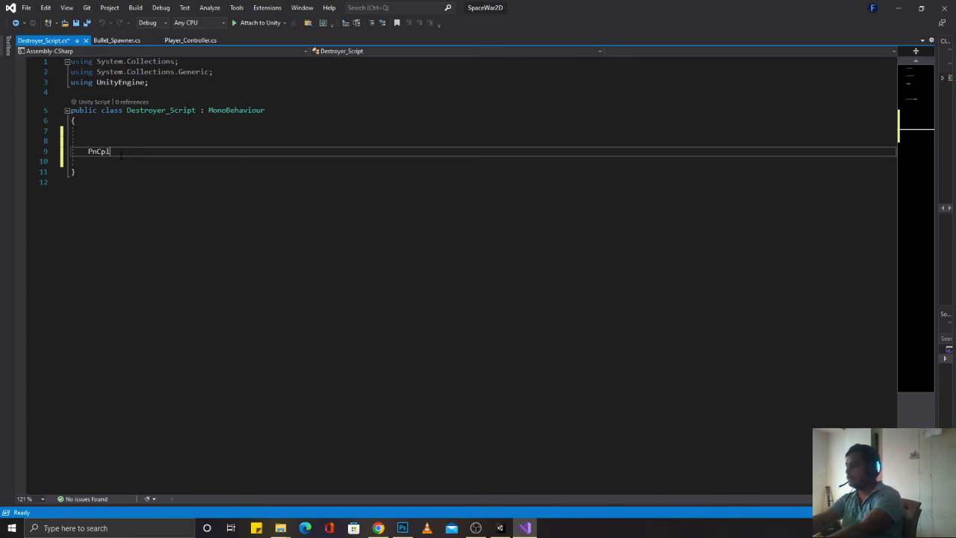
{"action": "key", "text": "BackSpace"}
{"action": "key", "text": "BackSpace"}
{"action": "key", "text": "BackSpace"}
{"action": "key", "text": "BackSpace"}
{"action": "type", "text": "OnCol"}
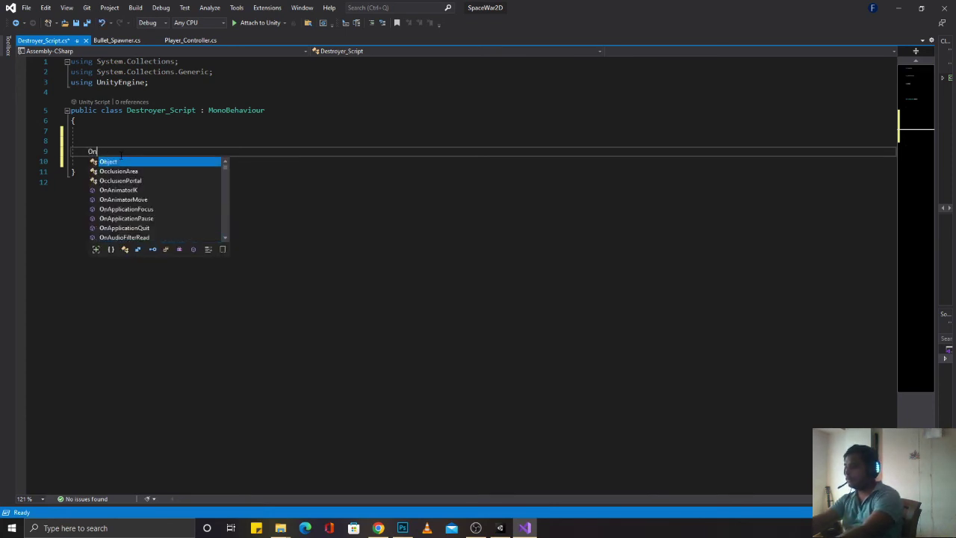
{"action": "key", "text": "Down"}
{"action": "key", "text": "Tab"}
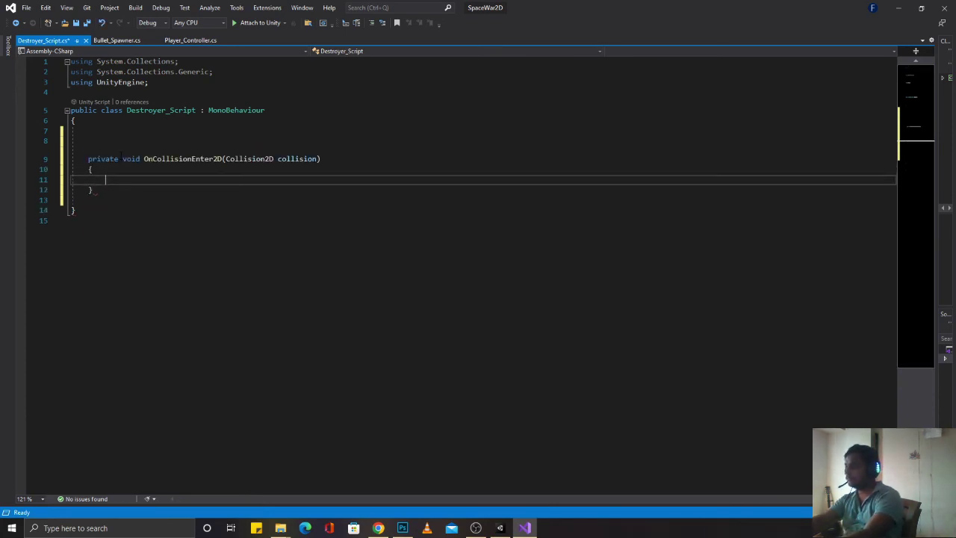
{"action": "type", "text": "Des"}
{"action": "key", "text": "Tab"}
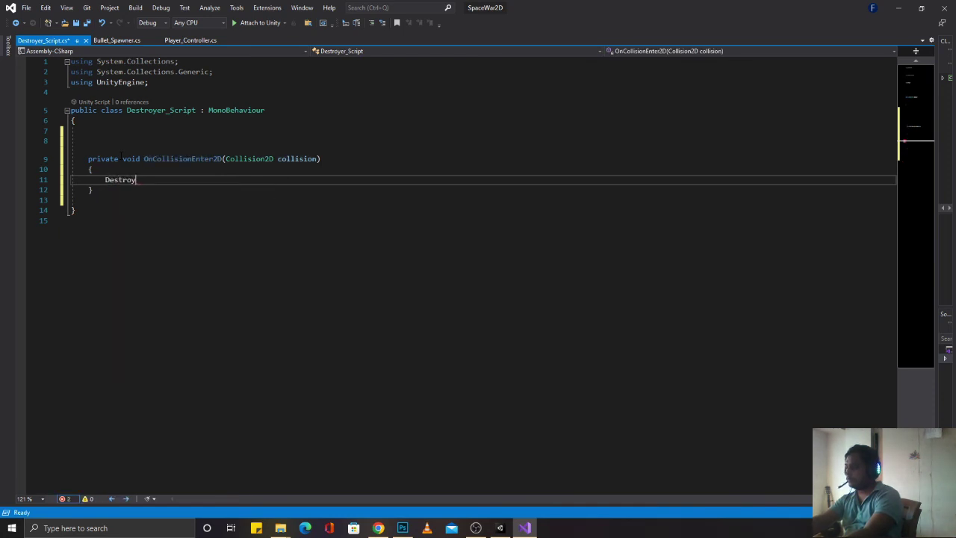
{"action": "type", "text": "("}
{"action": "type", "text": "col"}
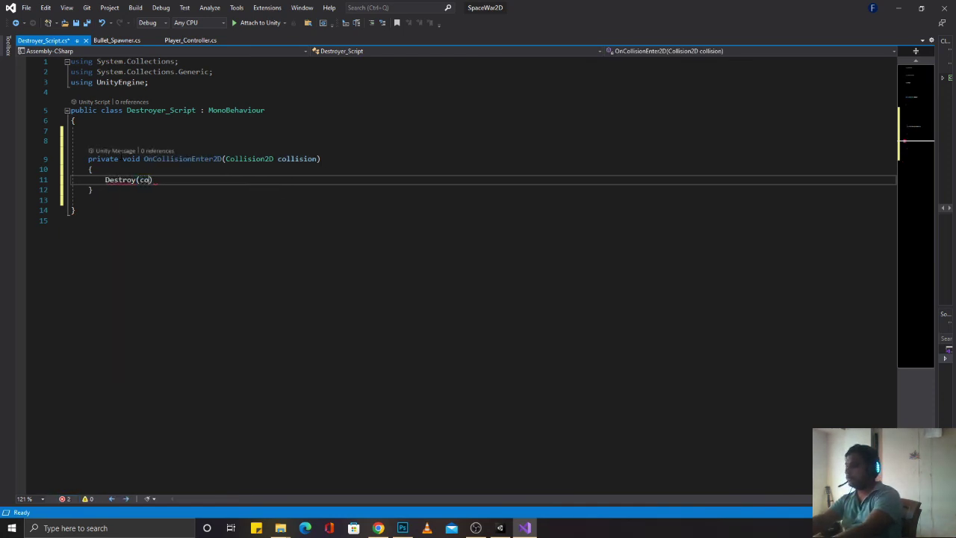
{"action": "key", "text": "Tab"}
{"action": "type", "text": ".ga"}
{"action": "key", "text": "Tab"}
{"action": "key", "text": "ctrl+s"}
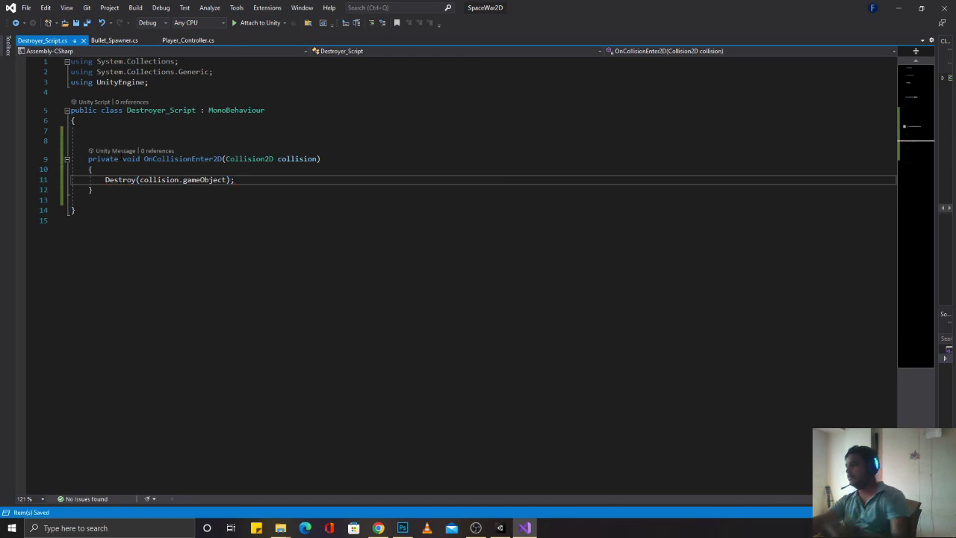
{"action": "key", "text": "alt+Tab"}
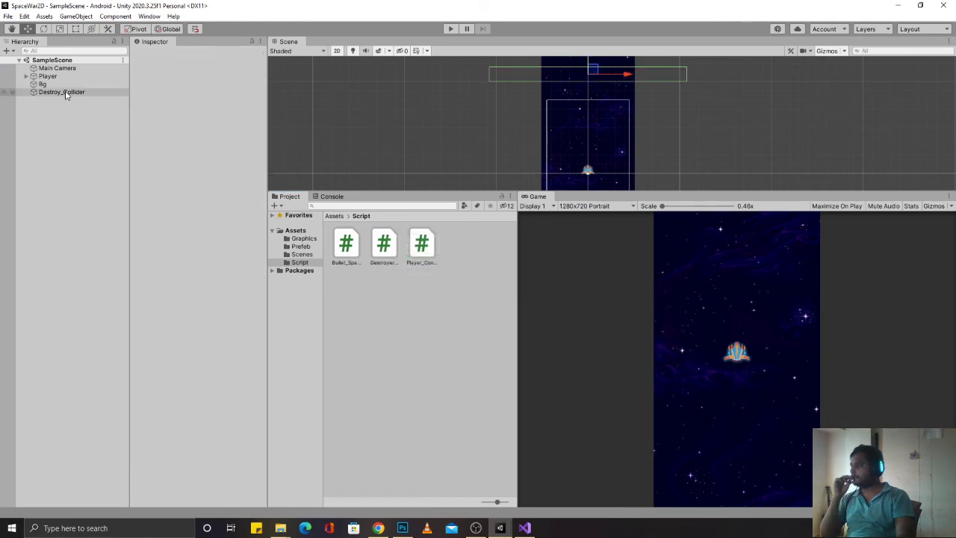
Step: Parent Destroy_Collider under Main Camera, attach Destroyer_Script, and run then stop a play test
{"action": "left_click_drag", "start_coordinate": [63, 92], "coordinate": [65, 75]}
{"action": "left_click_drag", "start_coordinate": [387, 270], "coordinate": [214, 227]}
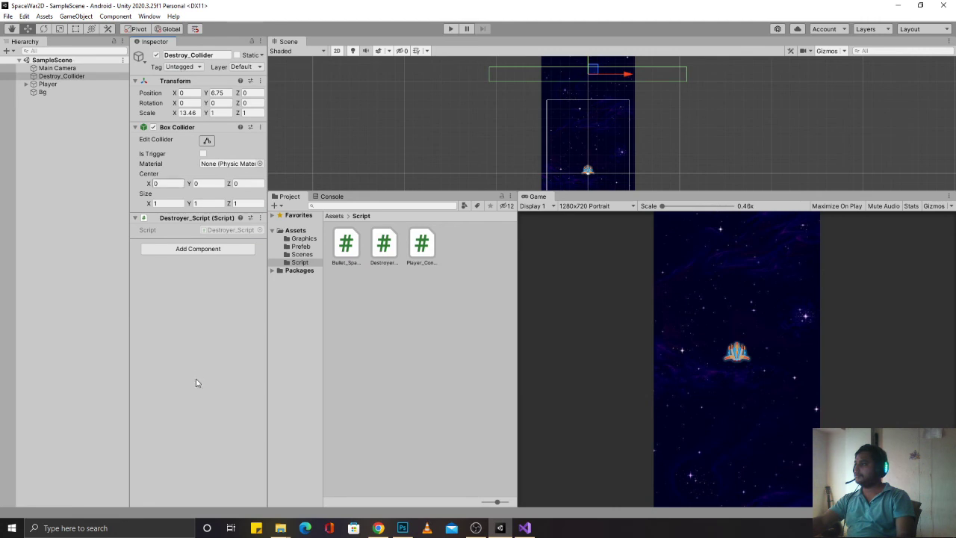
{"action": "left_click", "coordinate": [451, 29]}
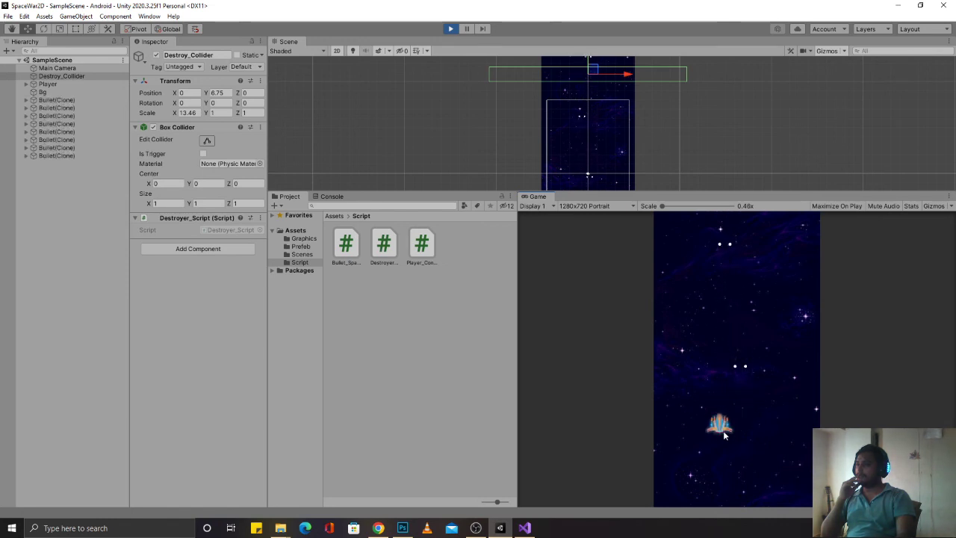
{"action": "key", "text": "ctrl+p"}
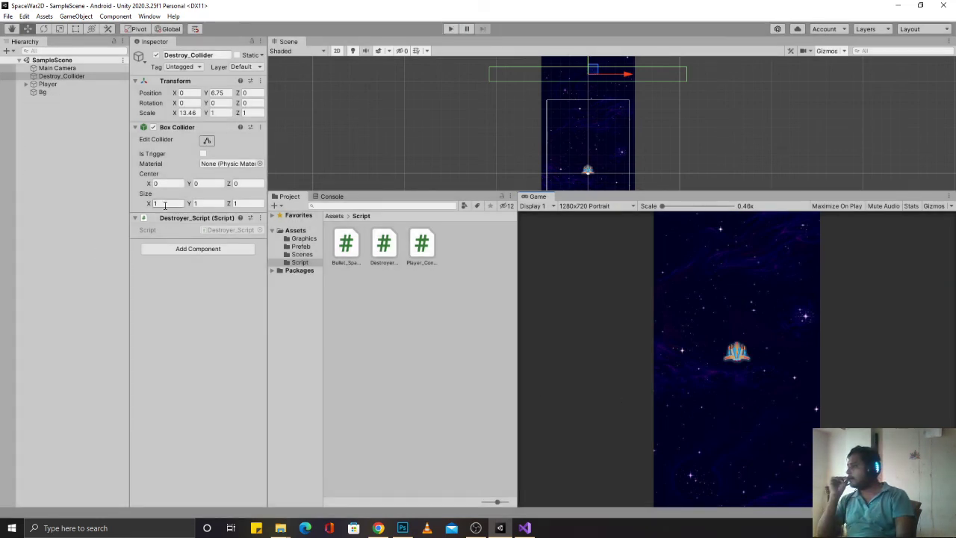
Step: Try adding a Rigidbody, undo it, then attempt Rigidbody 2D, dismissing the conflict warnings
{"action": "left_click", "coordinate": [200, 249]}
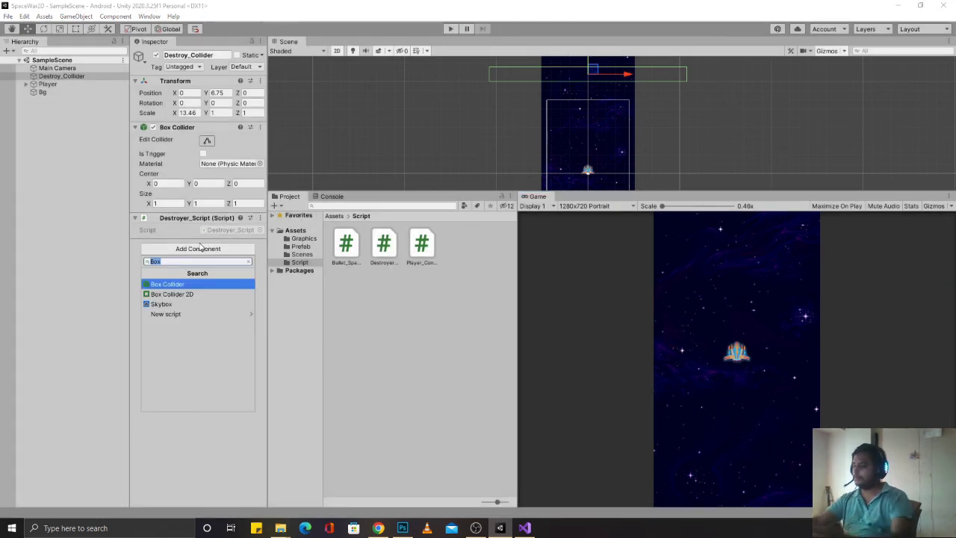
{"action": "type", "text": "rigid"}
{"action": "key", "text": "Return"}
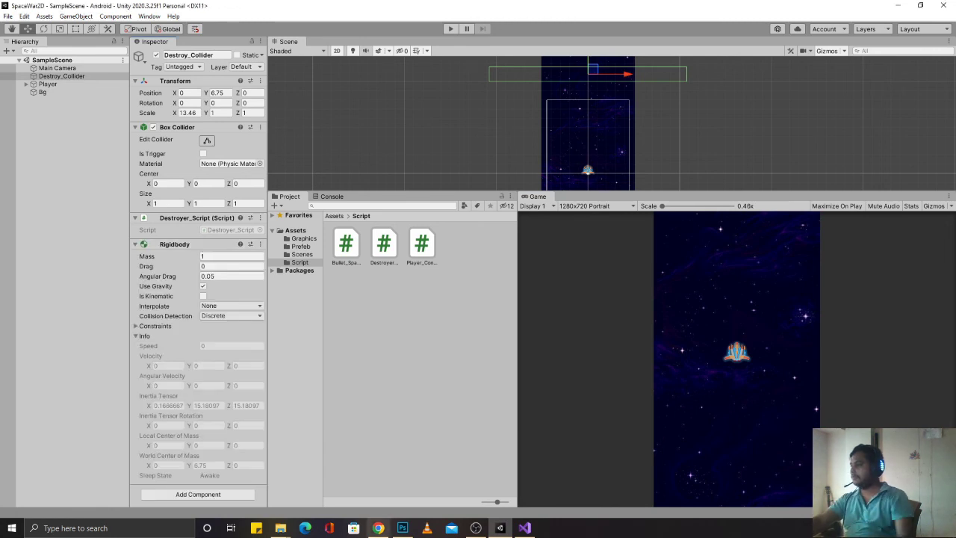
{"action": "key", "text": "ctrl+z"}
{"action": "left_click", "coordinate": [187, 249]}
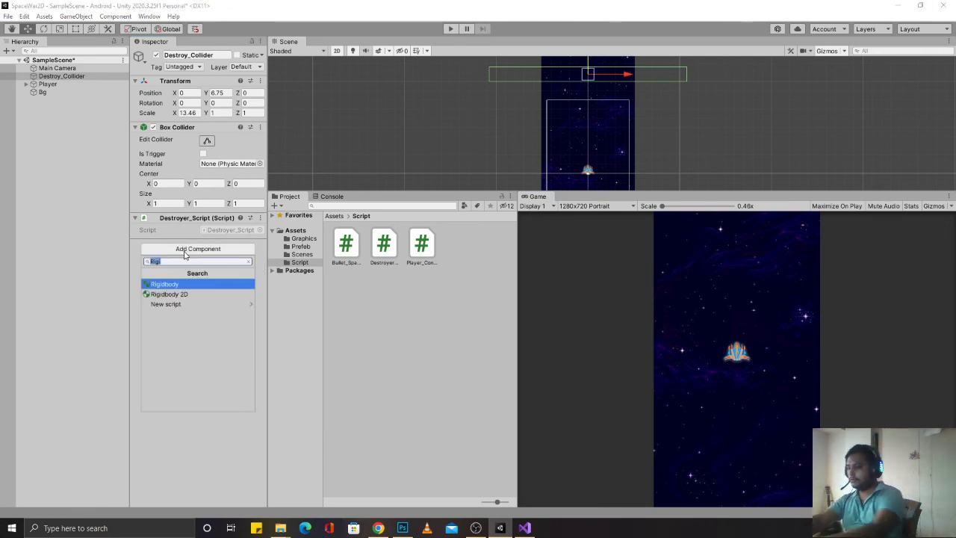
{"action": "key", "text": "Down"}
{"action": "key", "text": "Return"}
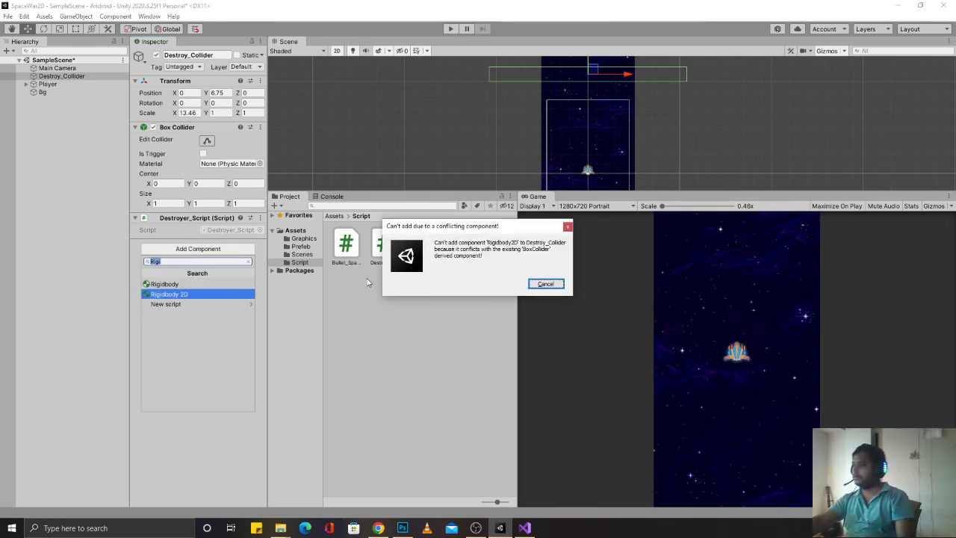
{"action": "left_click", "coordinate": [546, 284]}
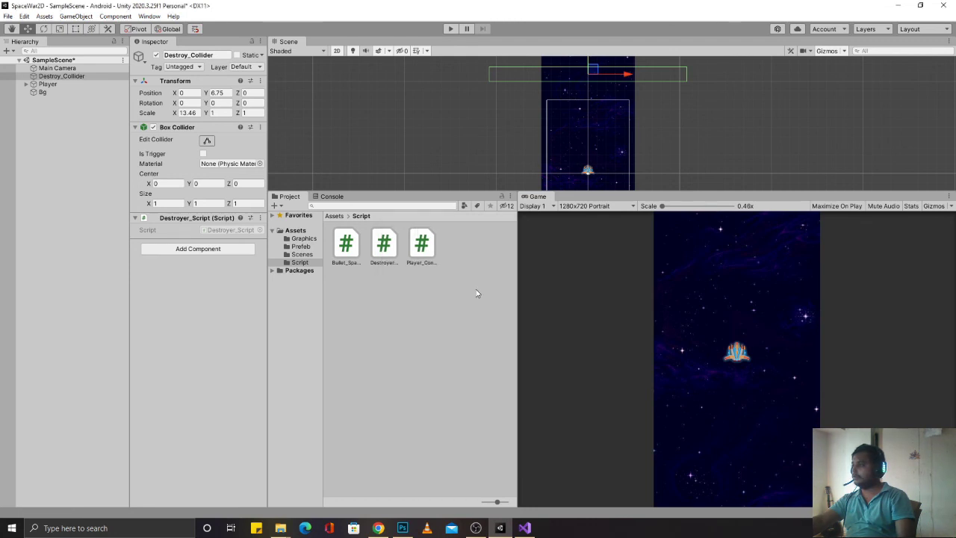
{"action": "left_click", "coordinate": [199, 248]}
{"action": "type", "text": "Rigi"}
{"action": "key", "text": "Return"}
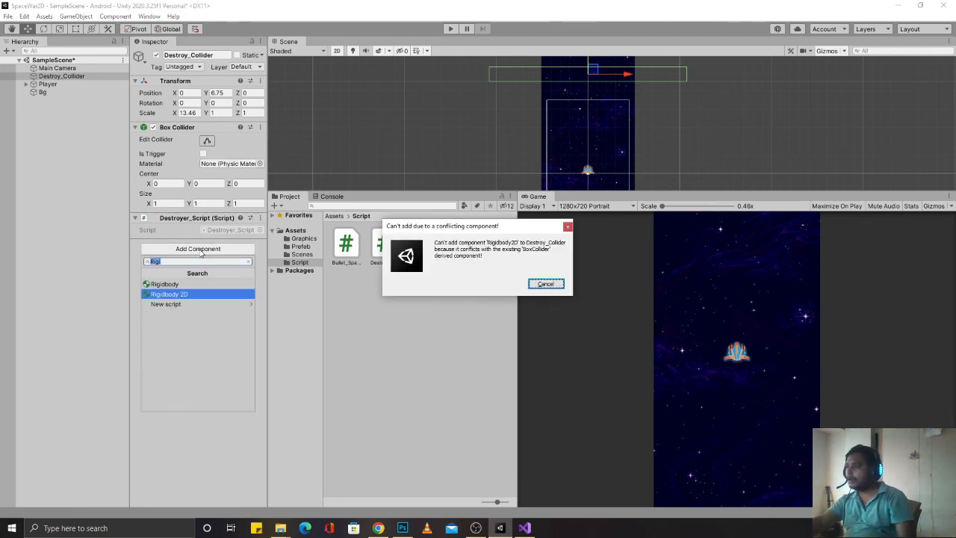
{"action": "left_click", "coordinate": [546, 284]}
Step: Replace the 3D Box Collider with a Box Collider 2D and steer the ship in the running game
{"action": "left_click", "coordinate": [260, 127]}
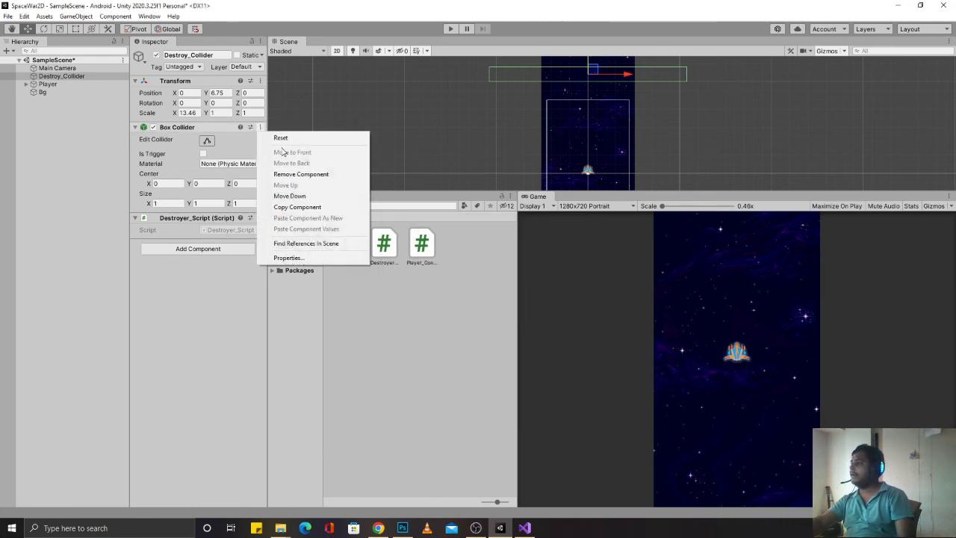
{"action": "left_click", "coordinate": [299, 173]}
{"action": "left_click", "coordinate": [198, 158]}
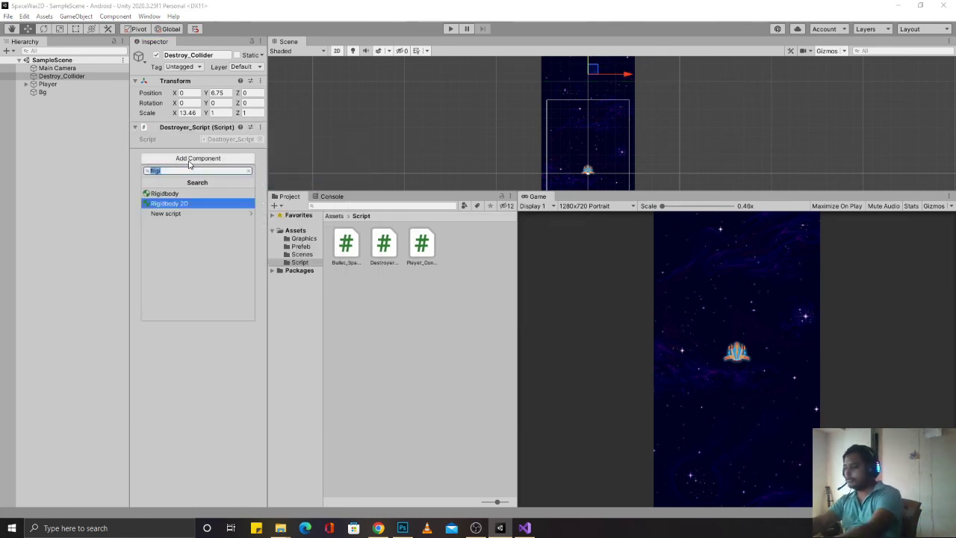
{"action": "type", "text": "box"}
{"action": "key", "text": "Return"}
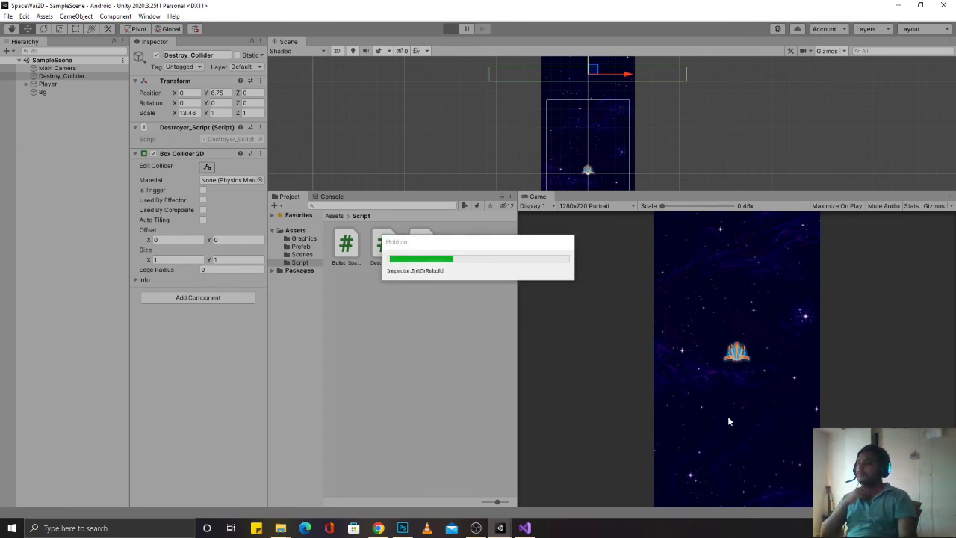
{"action": "mouse_move", "coordinate": [730, 413]}
{"action": "left_mouse_down"}
{"action": "mouse_move", "coordinate": [737, 407]}
{"action": "mouse_move", "coordinate": [700, 431]}
{"action": "left_mouse_up"}
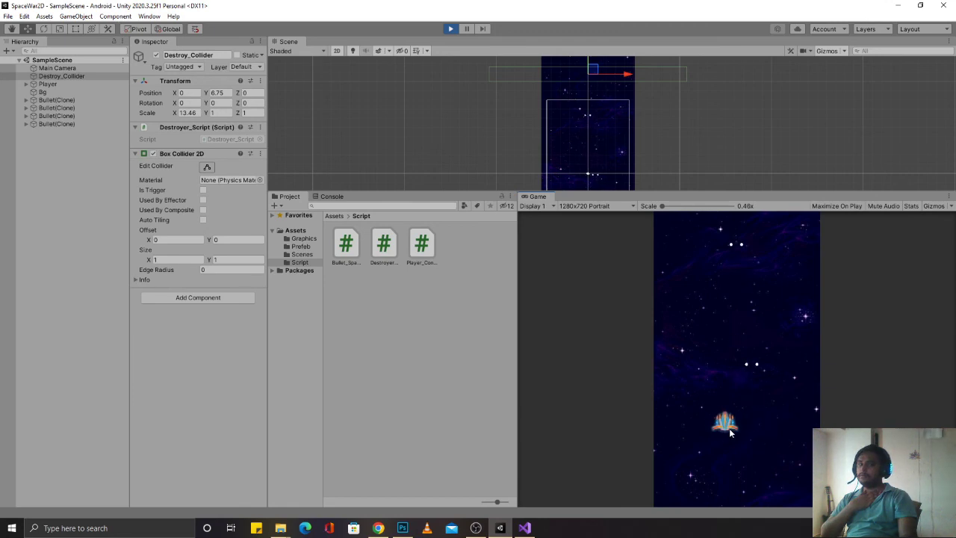
Step: Enter a force of 500 in Bullet_Spawner, save, and test it by steering the ship in Unity
{"action": "left_click", "coordinate": [524, 528]}
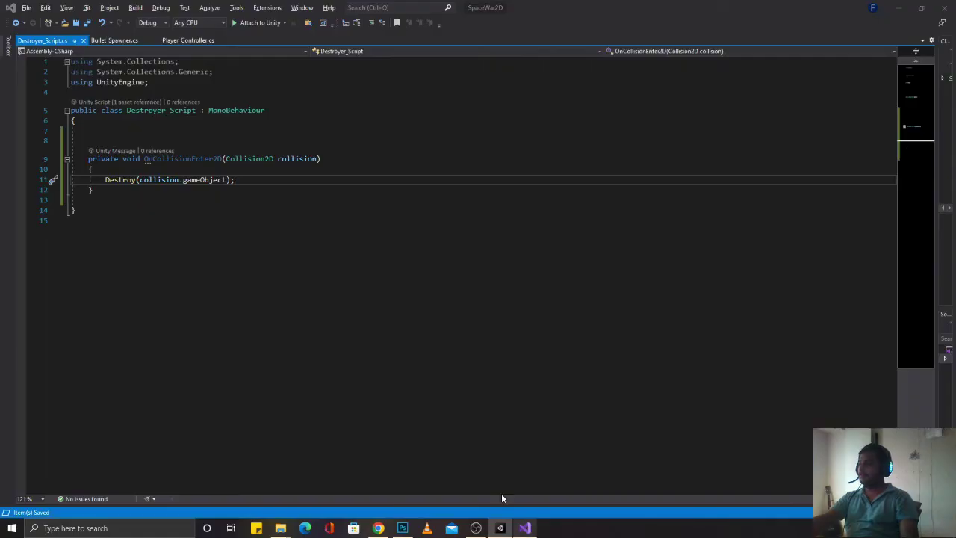
{"action": "left_click", "coordinate": [100, 43]}
{"action": "type", "text": "500"}
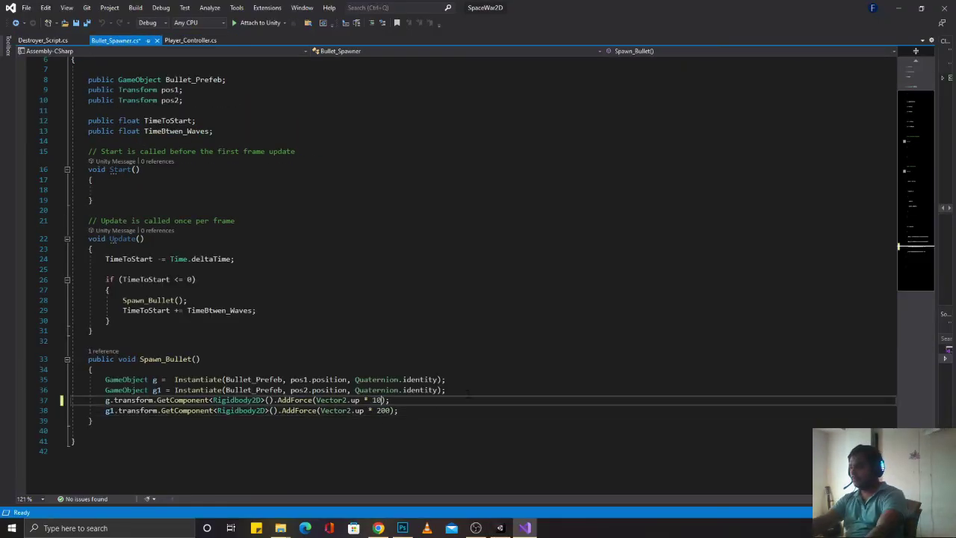
{"action": "key", "text": "ctrl+s"}
{"action": "key", "text": "alt+Tab"}
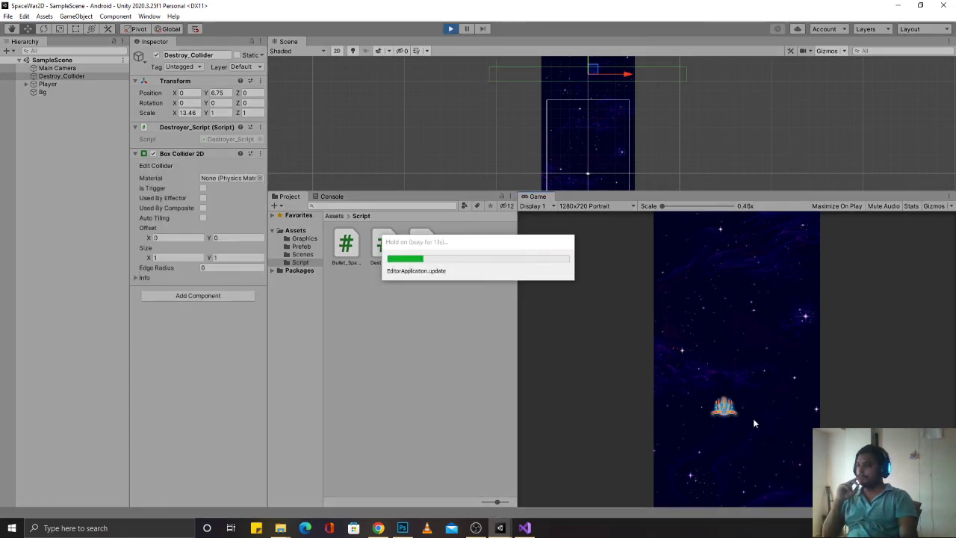
{"action": "left_click_drag", "start_coordinate": [731, 422], "coordinate": [738, 428]}
Step: Set both bullets' force values on lines 37 and 38 to 500, save, and return to Unity
{"action": "key", "text": "alt+Tab"}
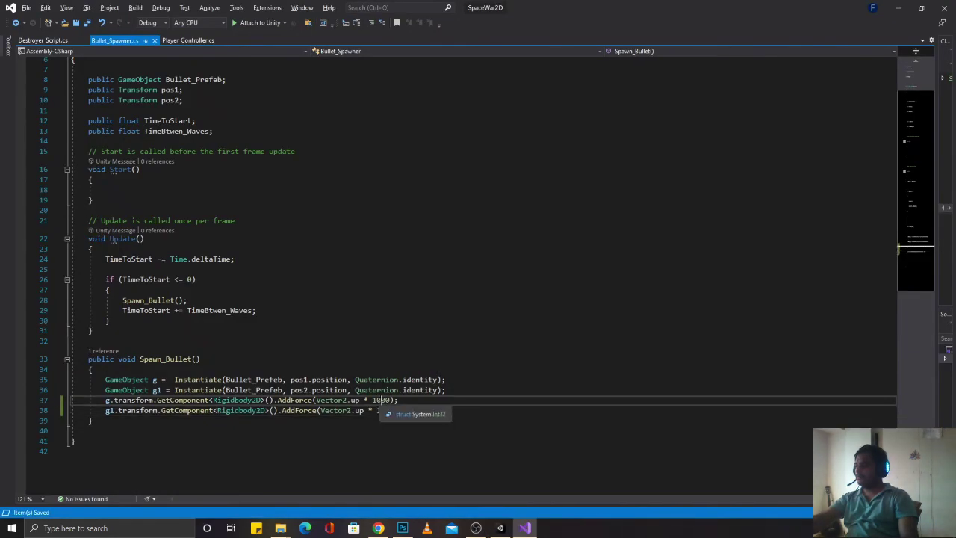
{"action": "double_click", "coordinate": [383, 400]}
{"action": "type", "text": "50"}
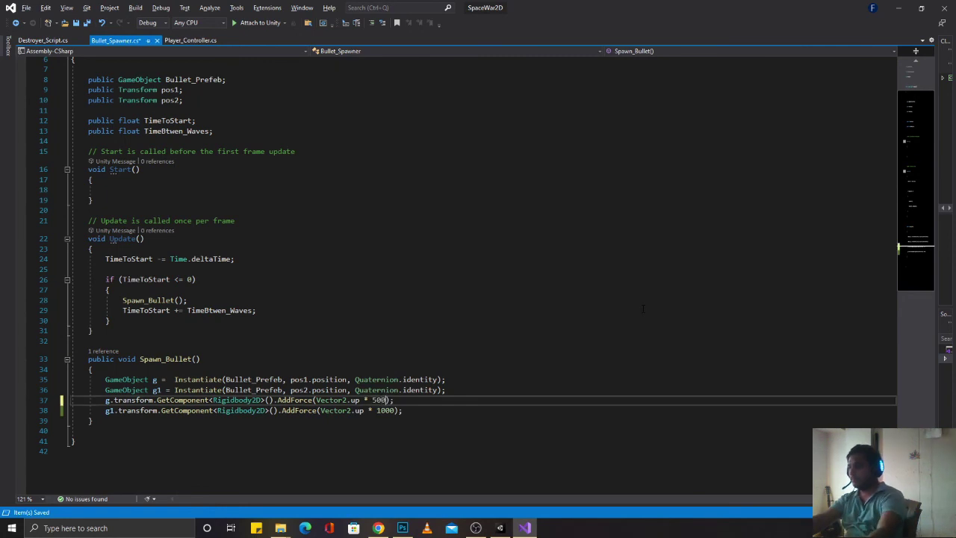
{"action": "key", "text": "Down"}
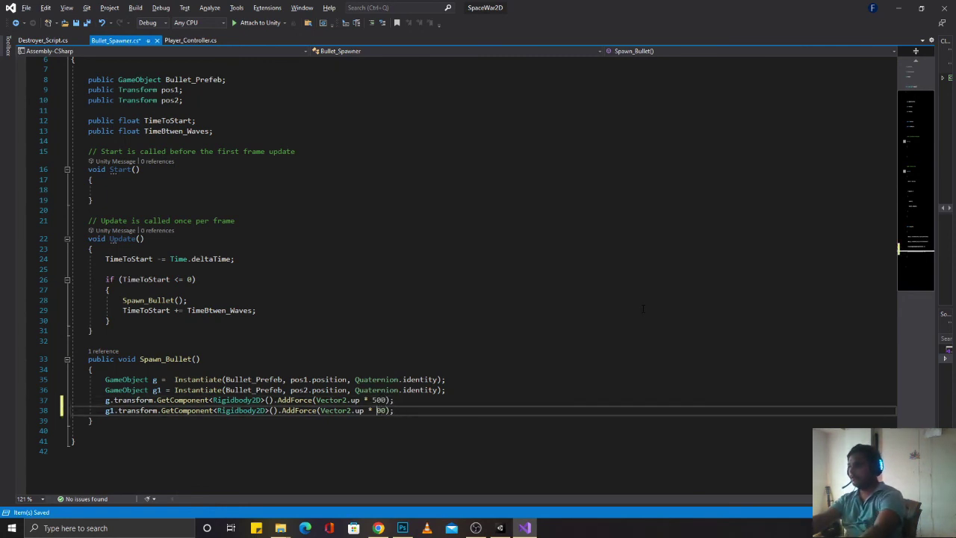
{"action": "type", "text": "5"}
{"action": "key", "text": "ctrl+s"}
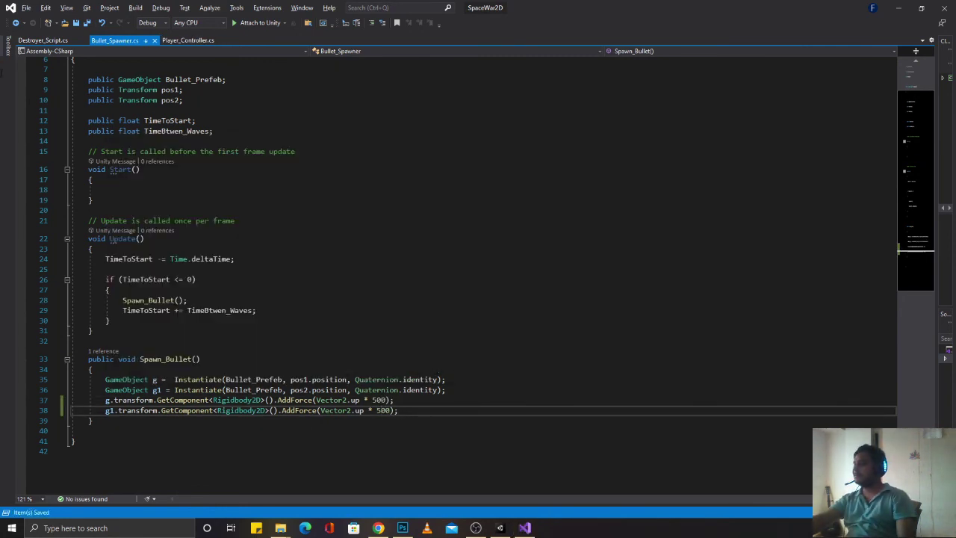
{"action": "key", "text": "alt+Tab"}
{"action": "left_click", "coordinate": [424, 174]}
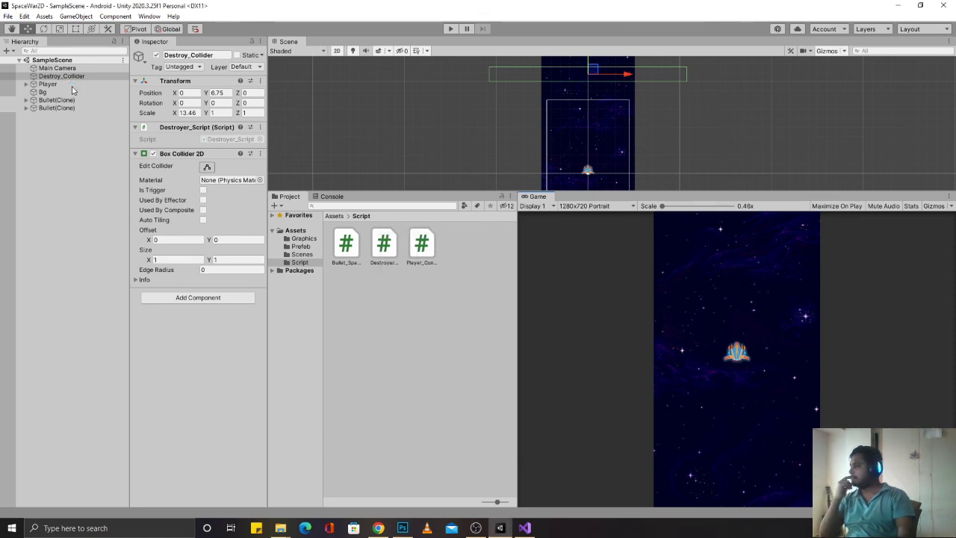
Step: Set the Player's Bullet_Spawner Time Btwn Waves to 0.5 in the Inspector
{"action": "left_click", "coordinate": [47, 83]}
{"action": "left_click", "coordinate": [224, 215]}
{"action": "type", "text": "1"}
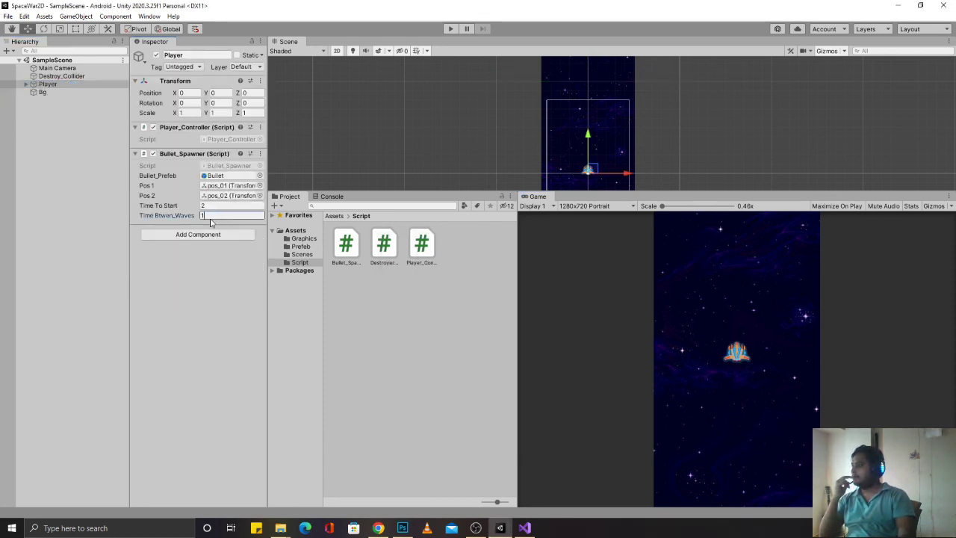
{"action": "key", "text": "BackSpace"}
{"action": "type", "text": "0.5"}
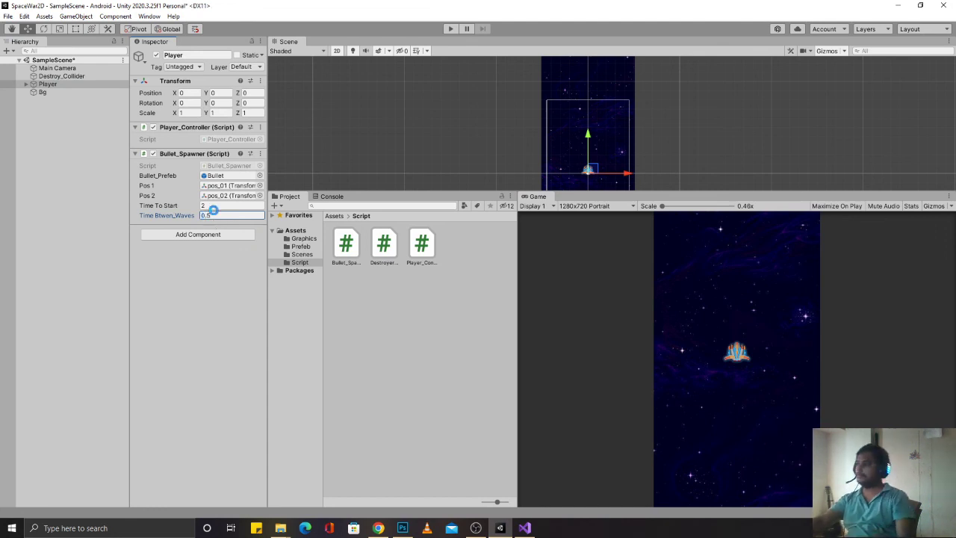
Step: Enter Play Mode and steer the ship around to check the firing rate
{"action": "left_click", "coordinate": [450, 28]}
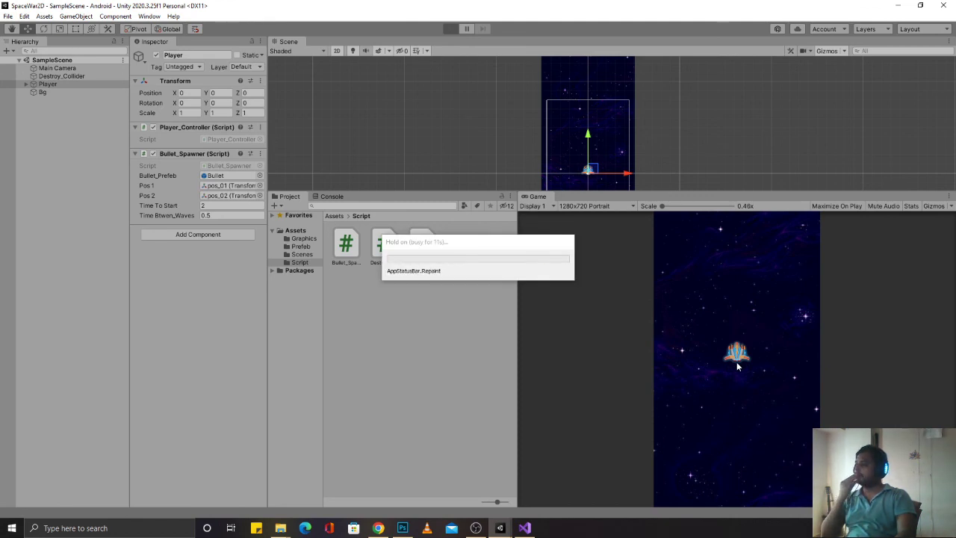
{"action": "left_click_drag", "start_coordinate": [737, 364], "coordinate": [739, 426]}
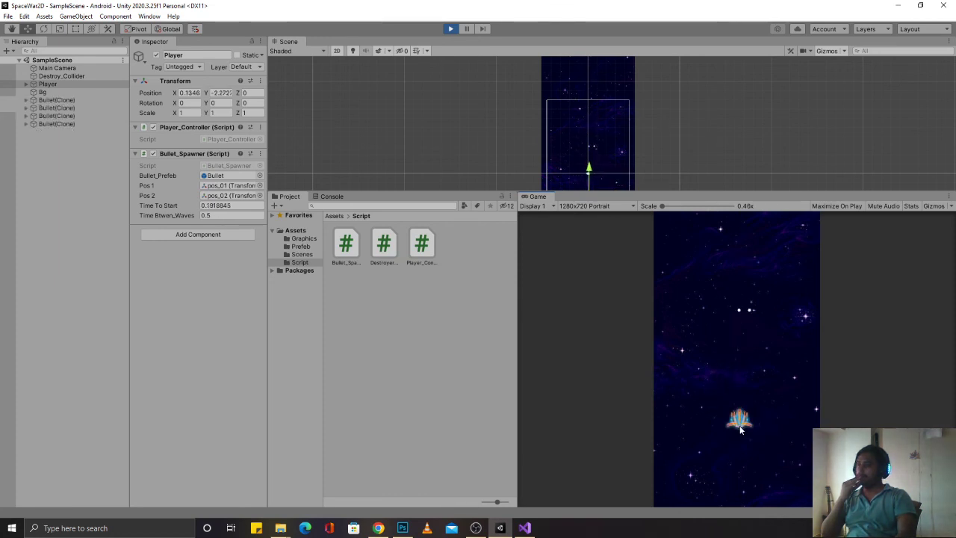
{"action": "mouse_move", "coordinate": [742, 425]}
{"action": "left_mouse_down"}
{"action": "mouse_move", "coordinate": [768, 426]}
{"action": "mouse_move", "coordinate": [724, 441]}
{"action": "mouse_move", "coordinate": [739, 450]}
{"action": "left_mouse_up"}
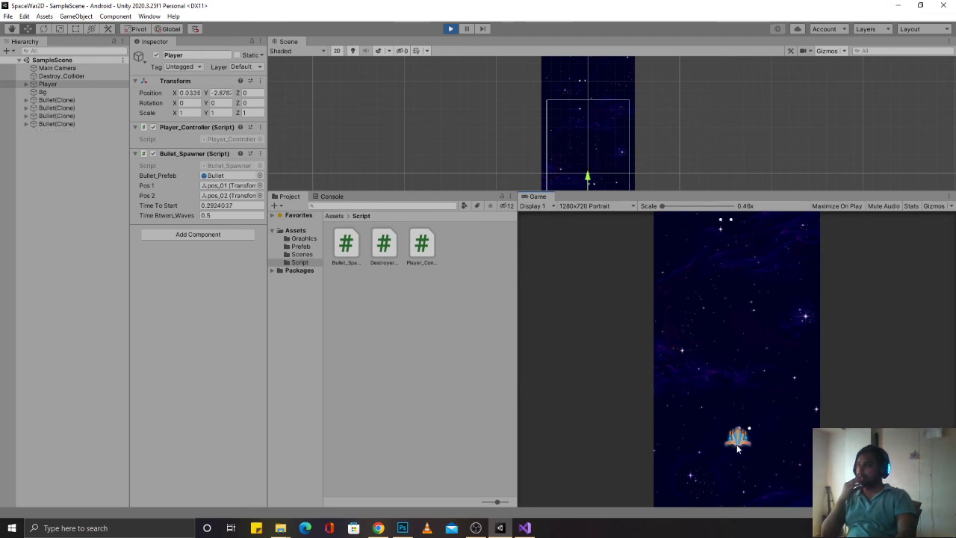